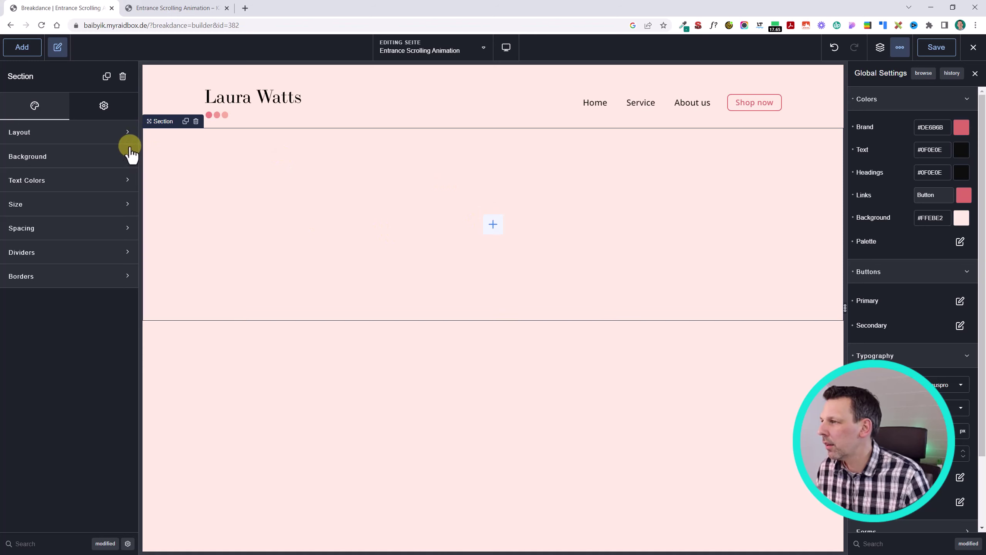
- Insert a Text element into the empty section below the header
key("ctrl+a")
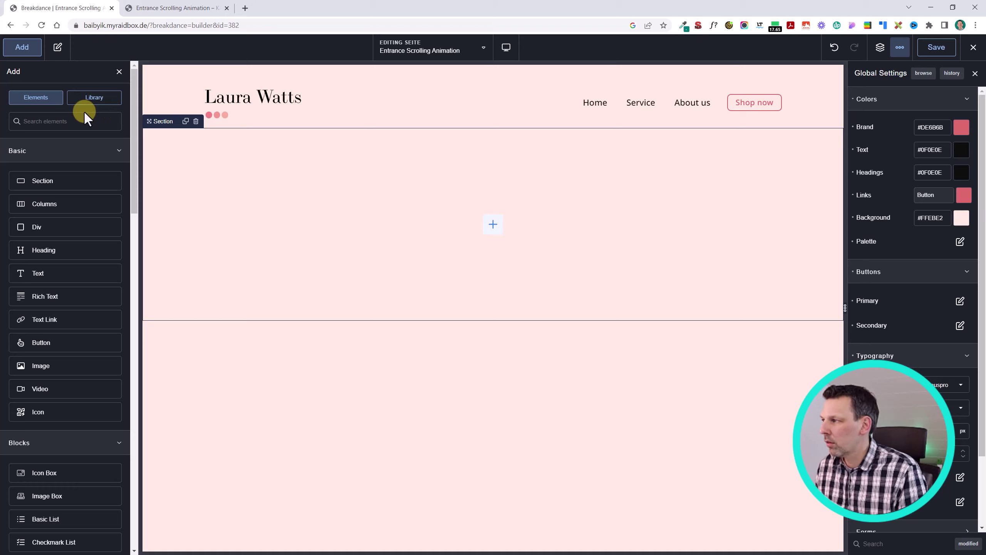
type("text")
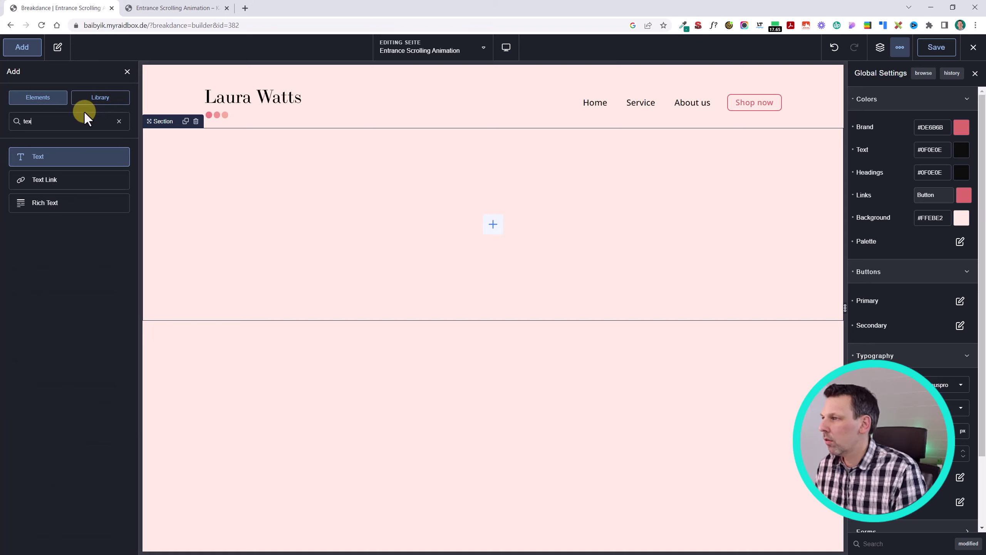
key("Return")
left_click(399, 180)
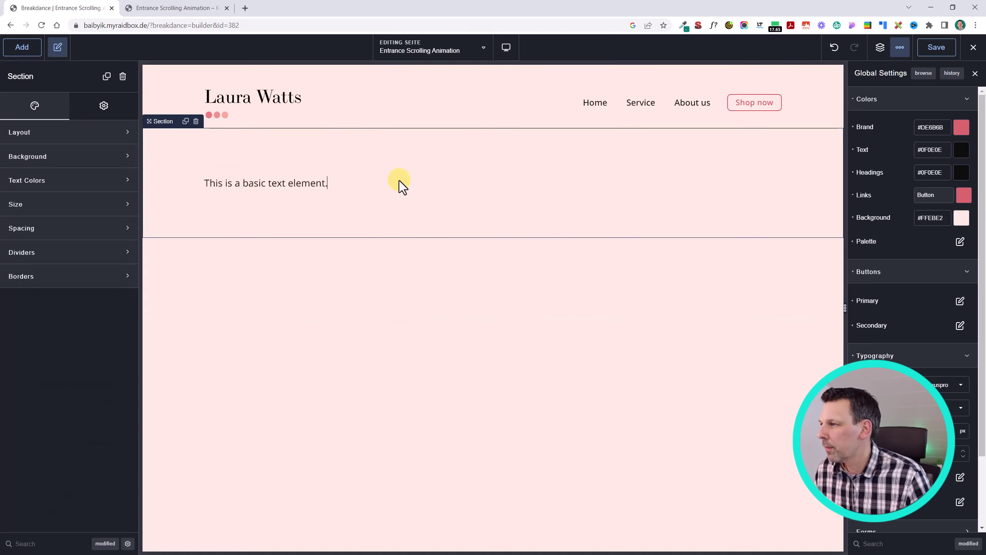
- Replace the Text element's placeholder with the pasted Women's Fashion tagline
left_click(267, 181)
key("alt+Tab")
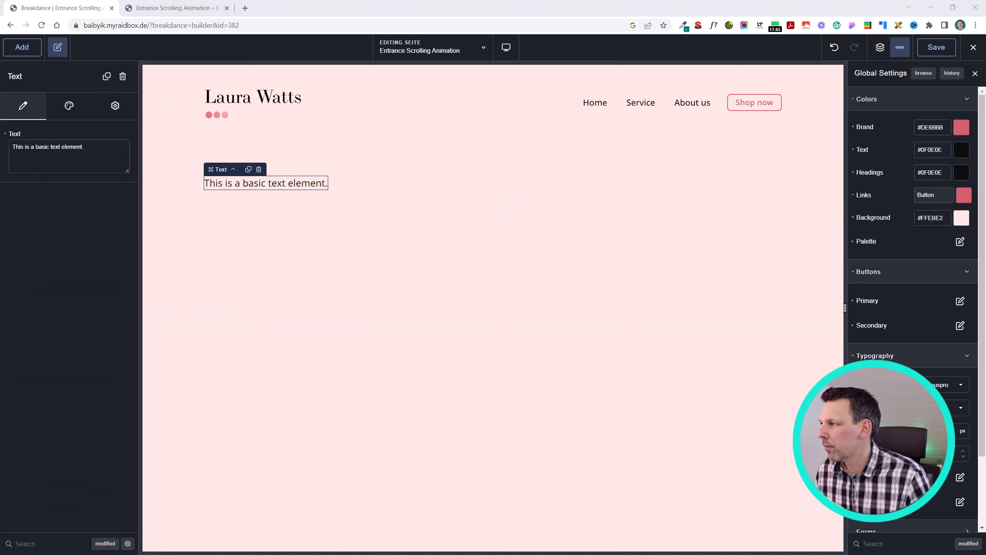
left_click_drag(115, 150, 16, 148)
type("Women's Fashion by Laura Watts")
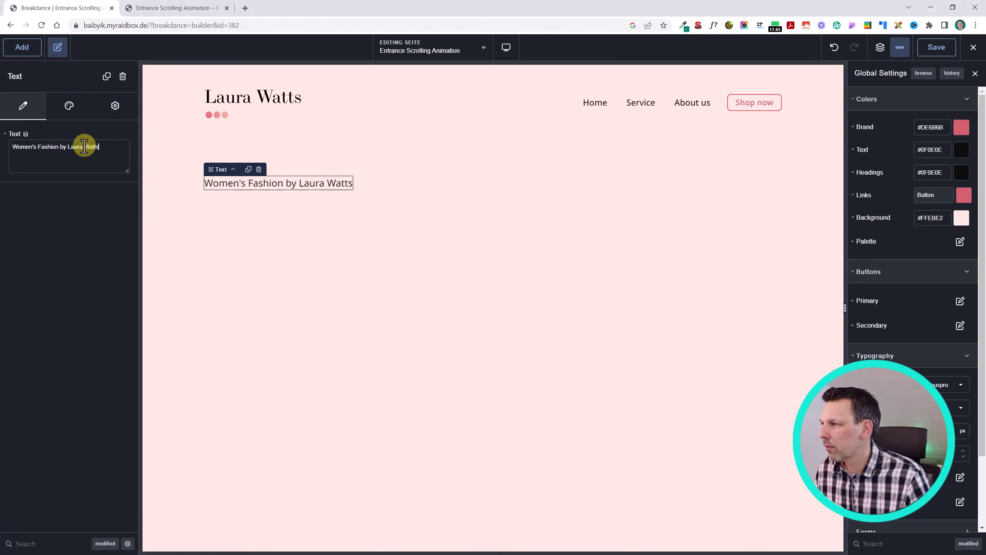
left_click(461, 184)
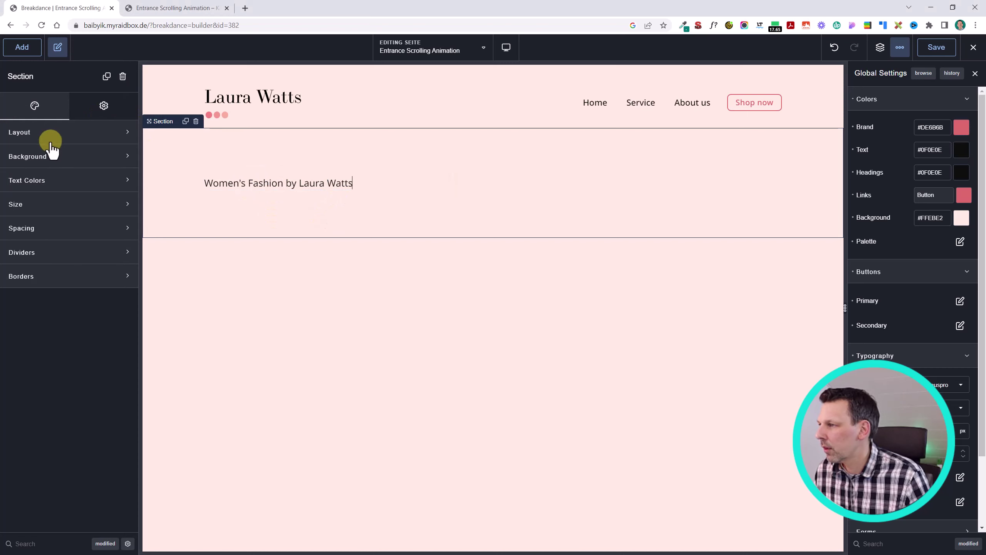
- Centre the section's content horizontally and switch the tagline's font size unit to rem
left_click(42, 132)
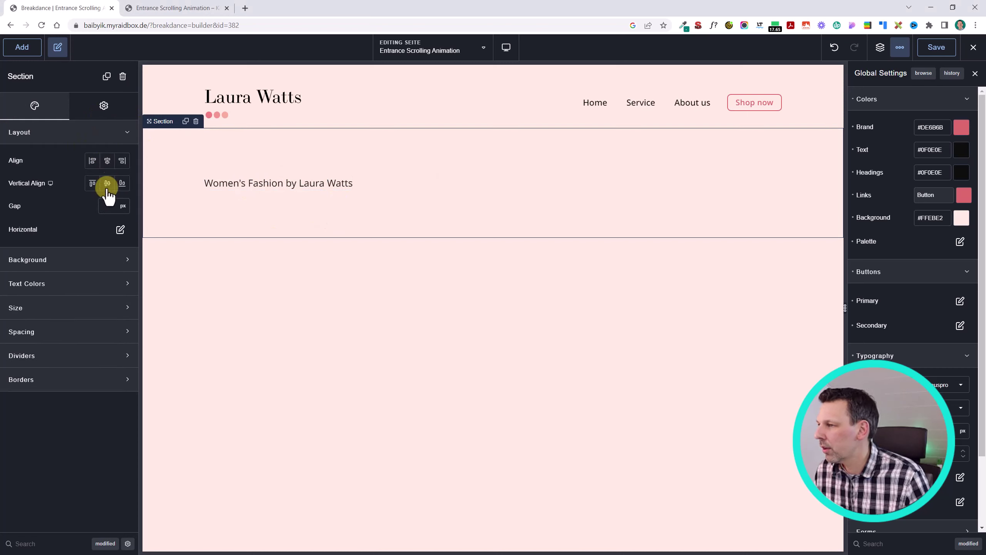
left_click(107, 161)
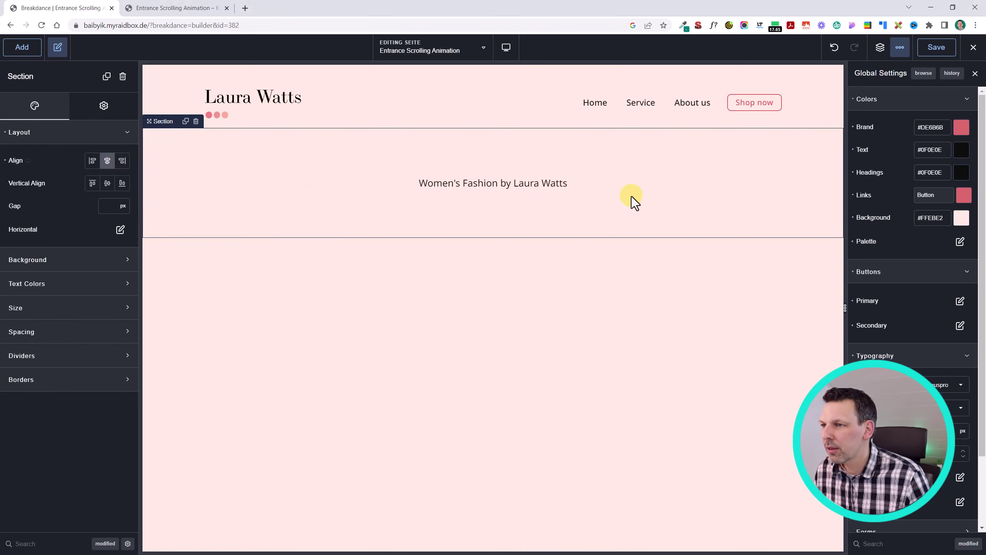
left_click(545, 188)
left_click(69, 105)
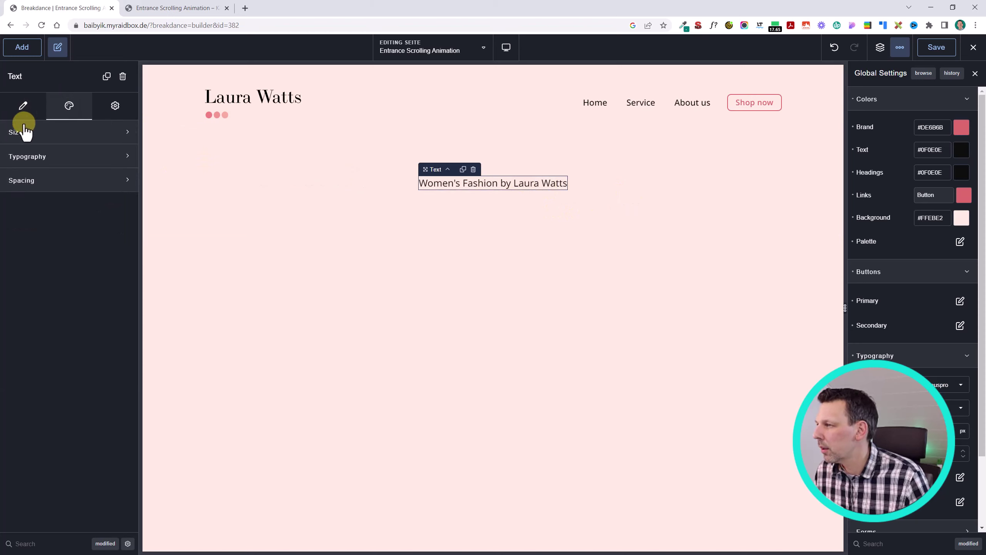
left_click(41, 155)
left_click(110, 276)
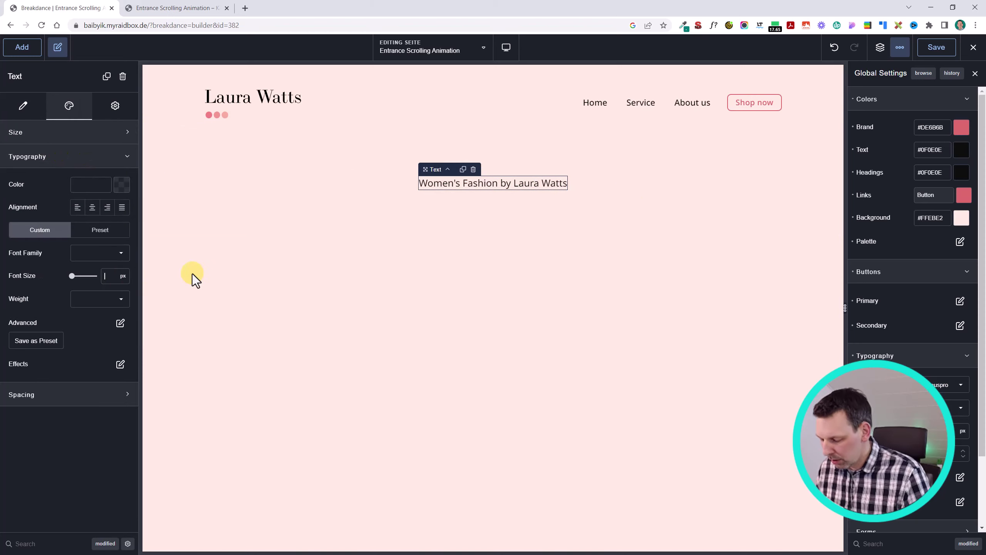
type("0.8")
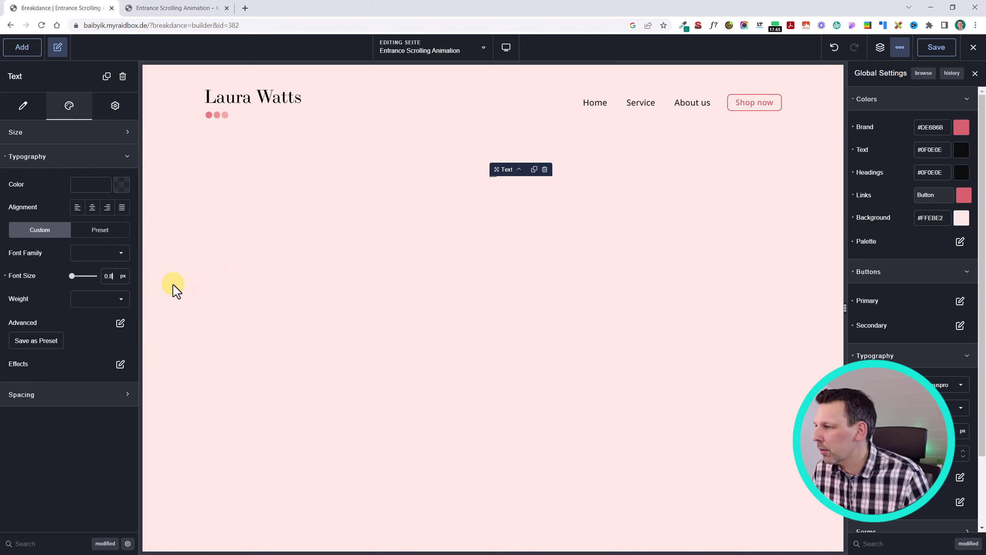
left_click(124, 276)
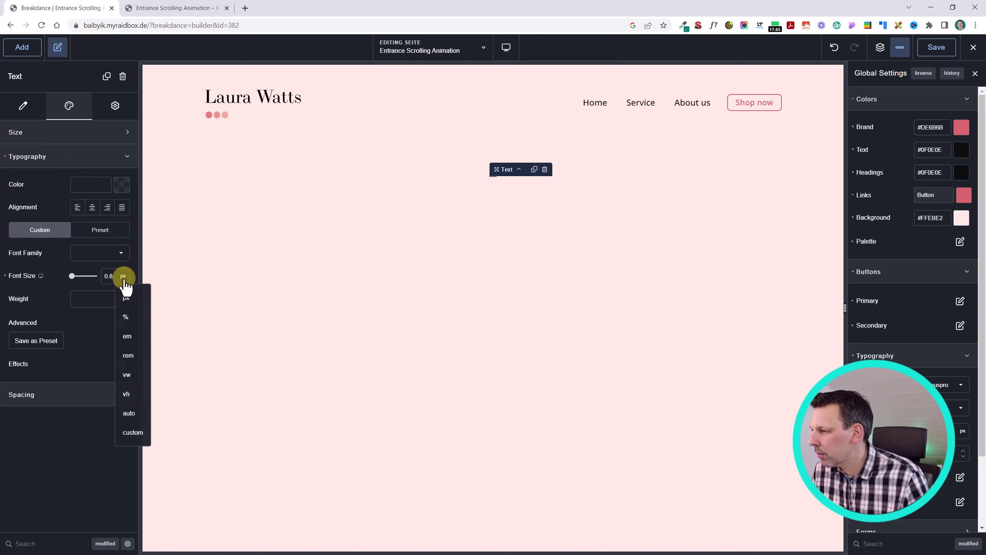
left_click(131, 355)
- Set the tagline's font size to 0.9 rem
left_click(546, 173)
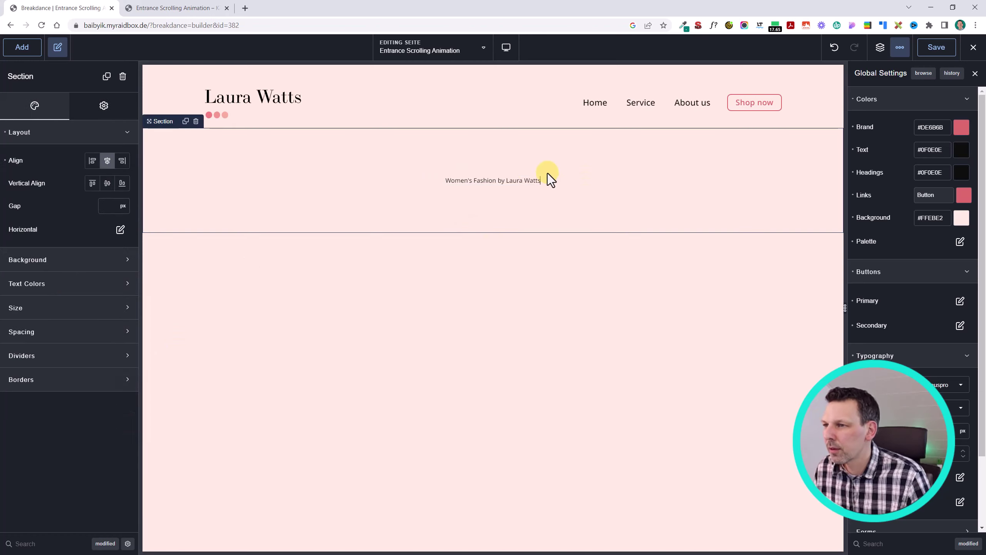
left_click(507, 182)
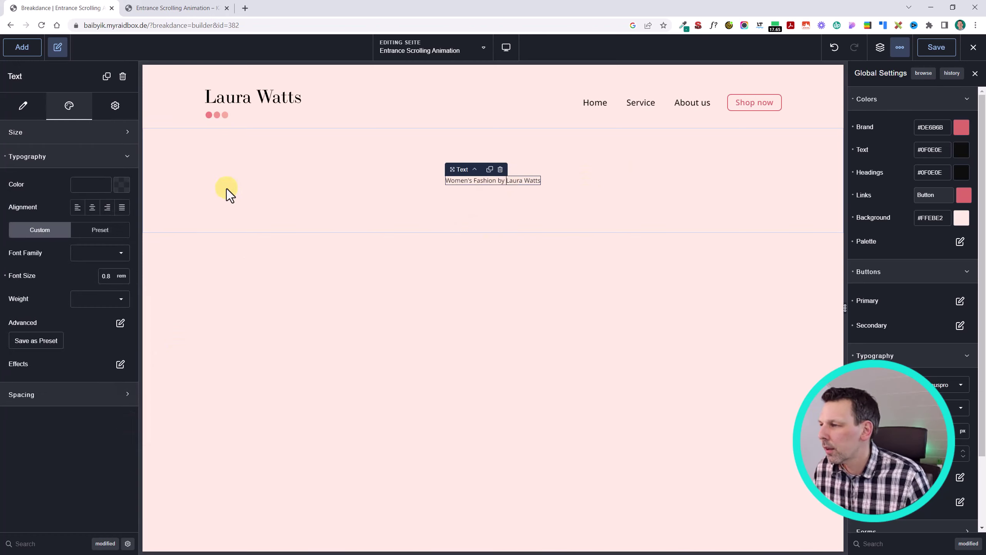
left_click(111, 276)
type("9")
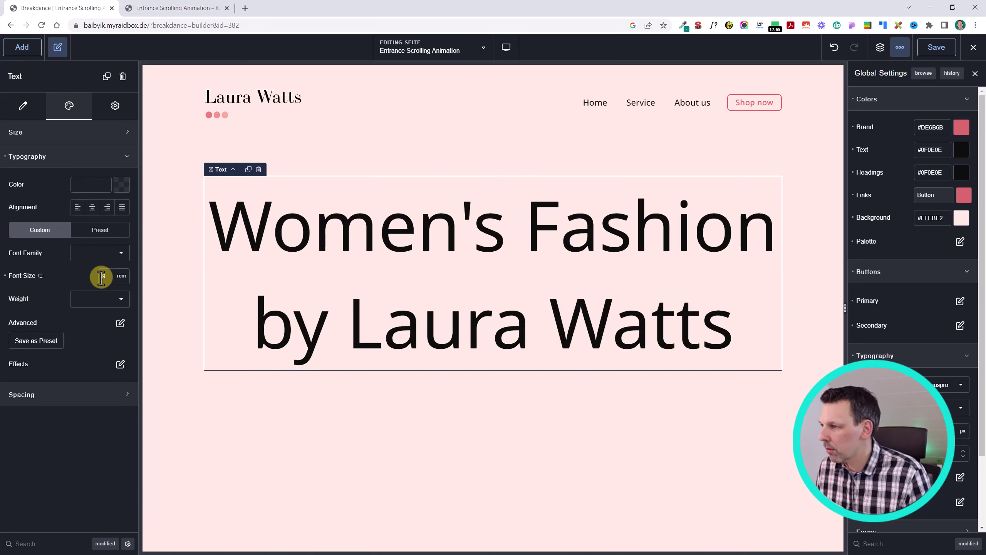
key("BackSpace")
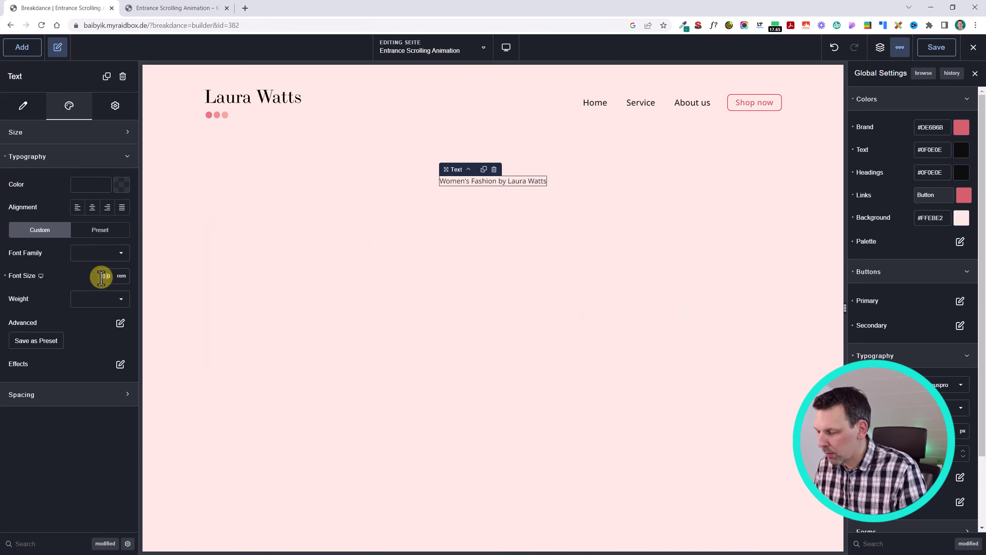
type("0.9")
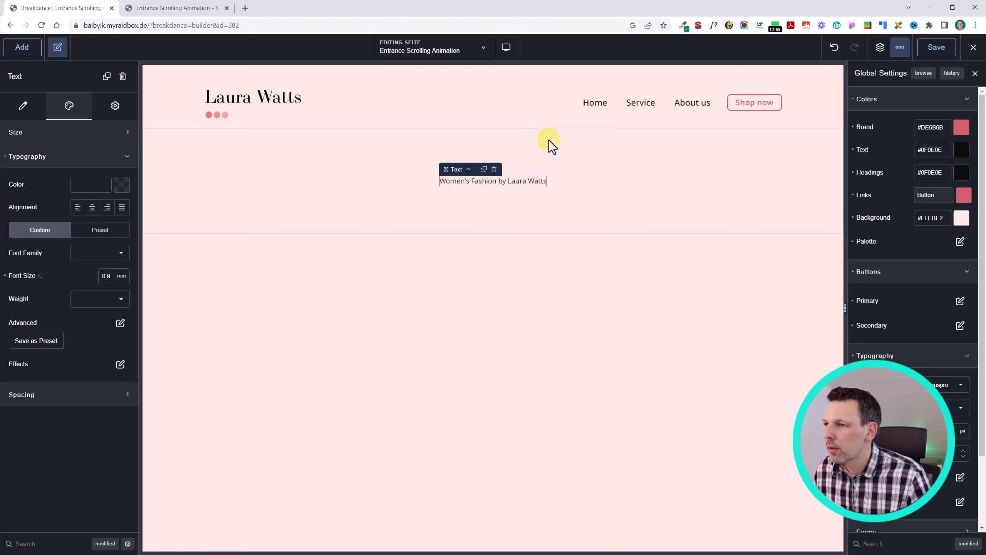
- Insert a Heading element and paste in the 'Embrace your uniqueness' heading text
left_click(588, 187)
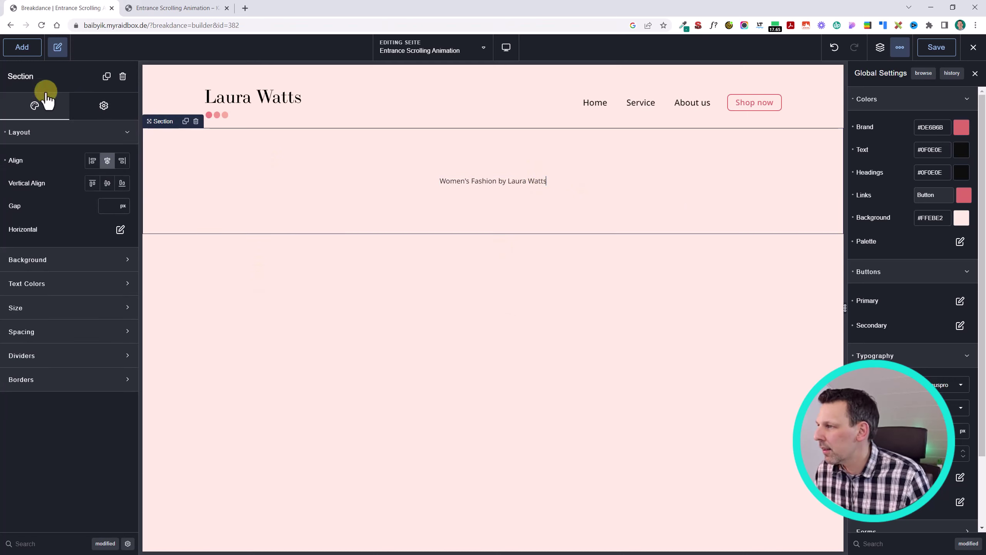
left_click(22, 47)
type("head")
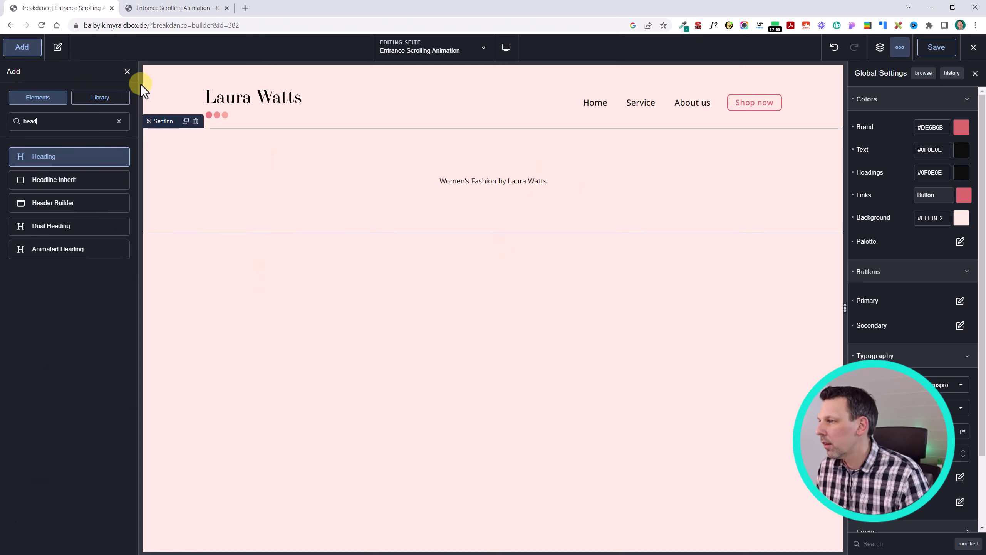
key("Return")
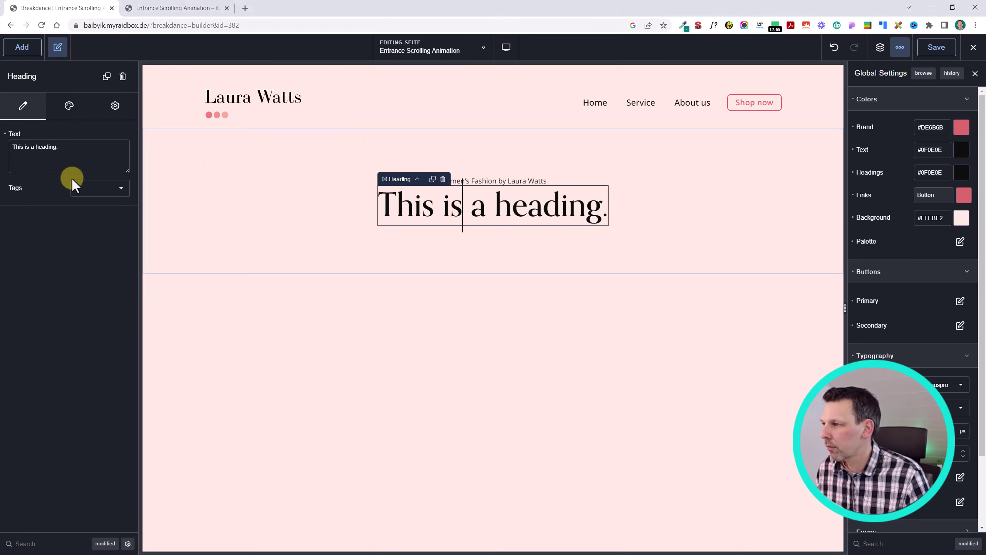
left_click(71, 147)
key("ctrl+a")
type("Embrace your uniqueness with Laura Watts.")
left_click(512, 224)
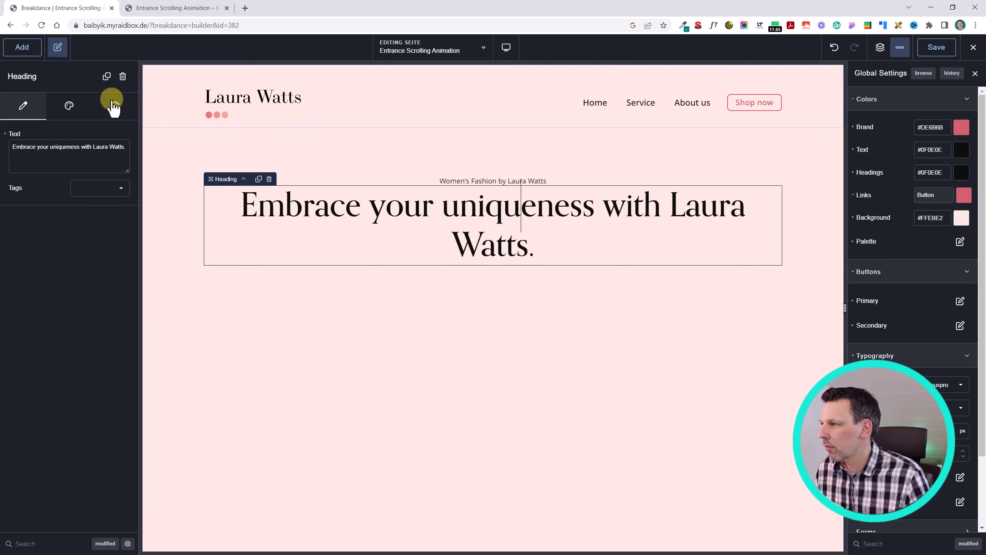
- Narrow the heading's width to 785 px so it wraps
left_click(64, 105)
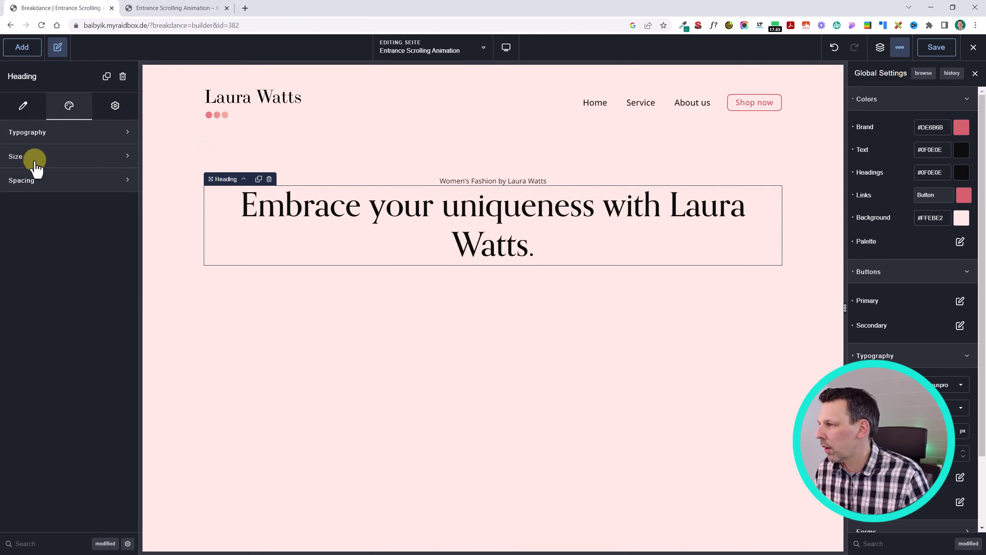
left_click(35, 156)
left_click_drag(73, 187, 86, 187)
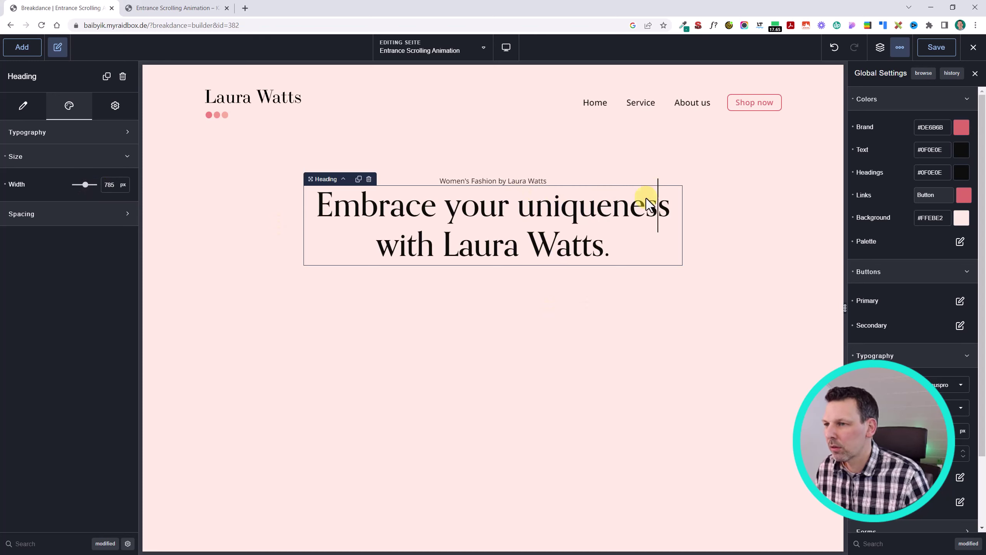
left_click(715, 248)
left_click(554, 217)
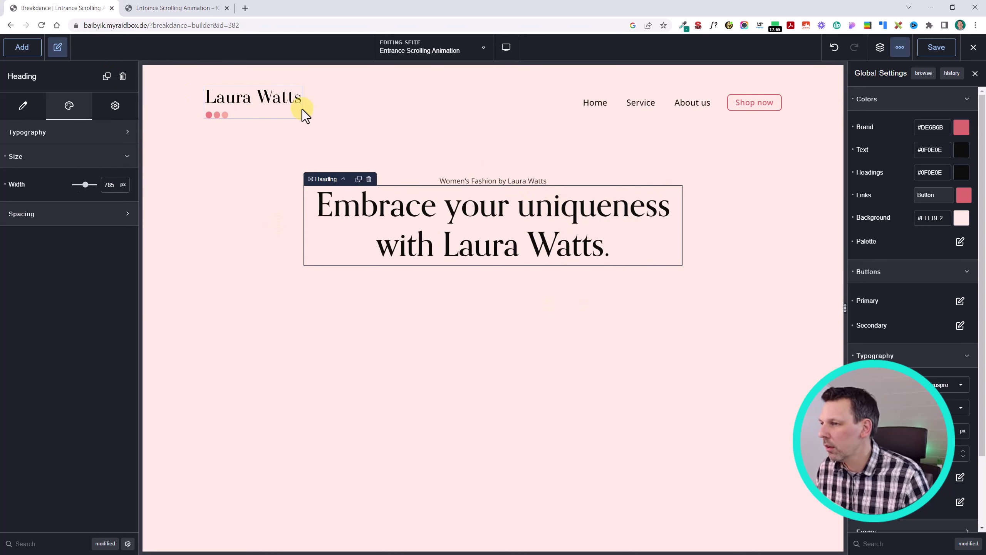
- Insert an extra heading by mistake, then undo it
type("a ")
type("head")
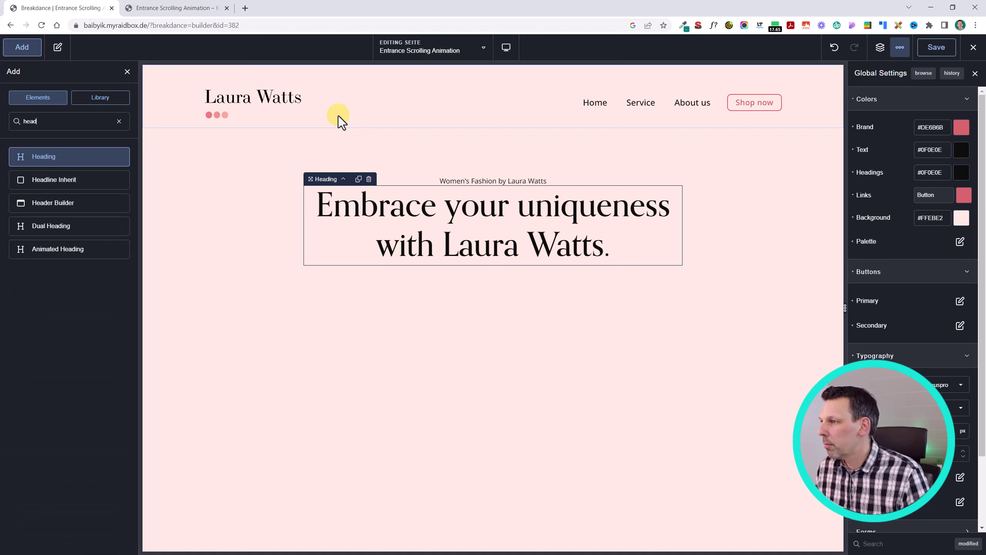
key("Return")
key("ctrl+z")
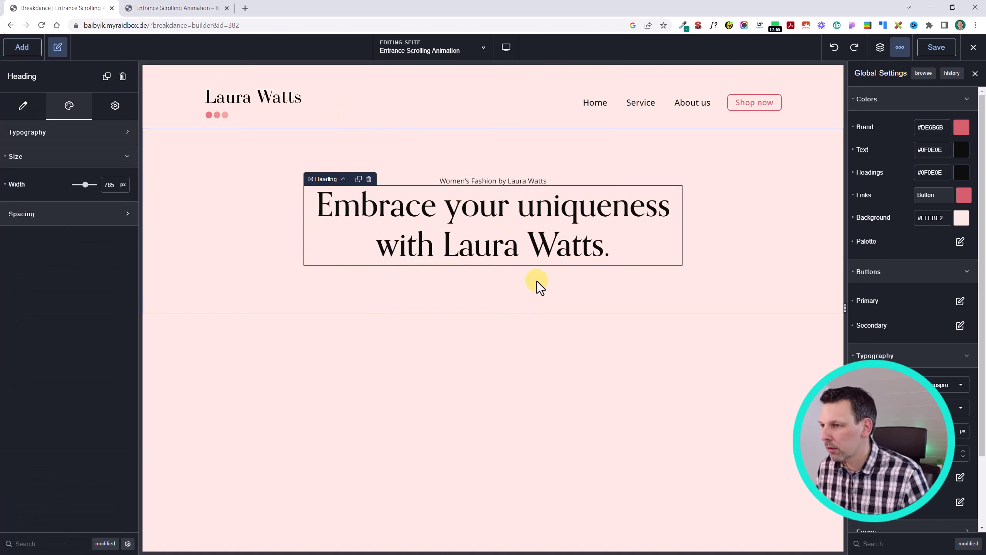
- Add a Button below the heading and relabel it from 'Click Here' to 'Show collection'
type("a")
type("butto")
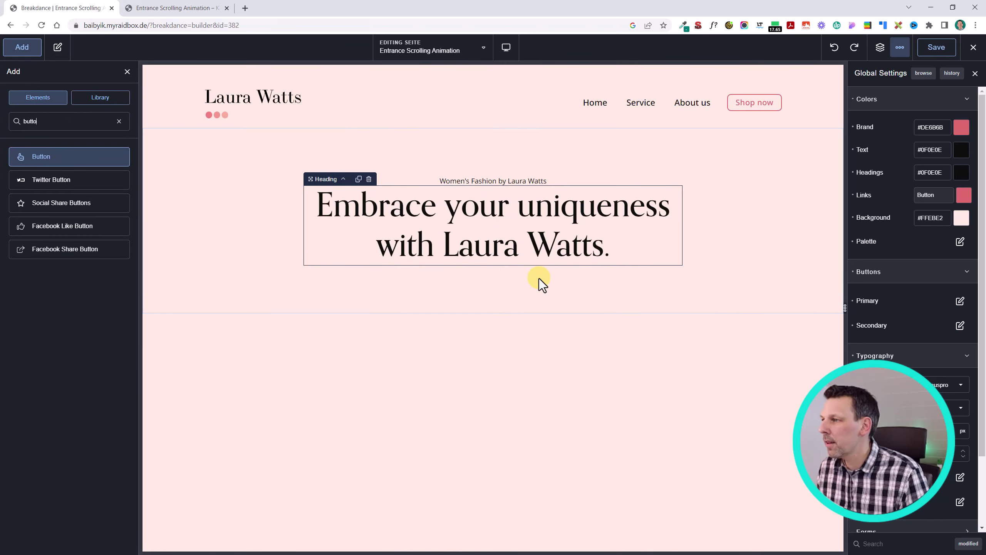
key("Return")
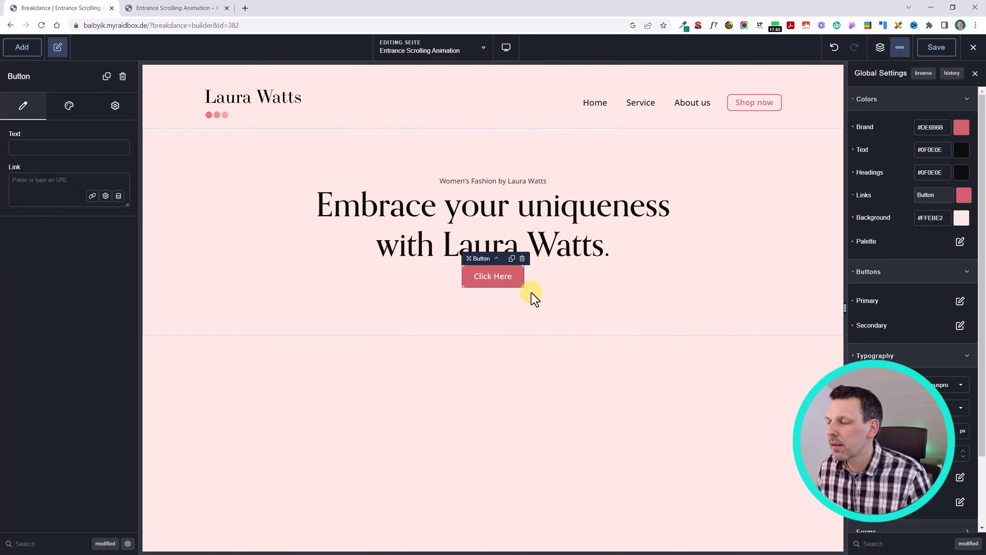
left_click(727, 229)
left_click(498, 289)
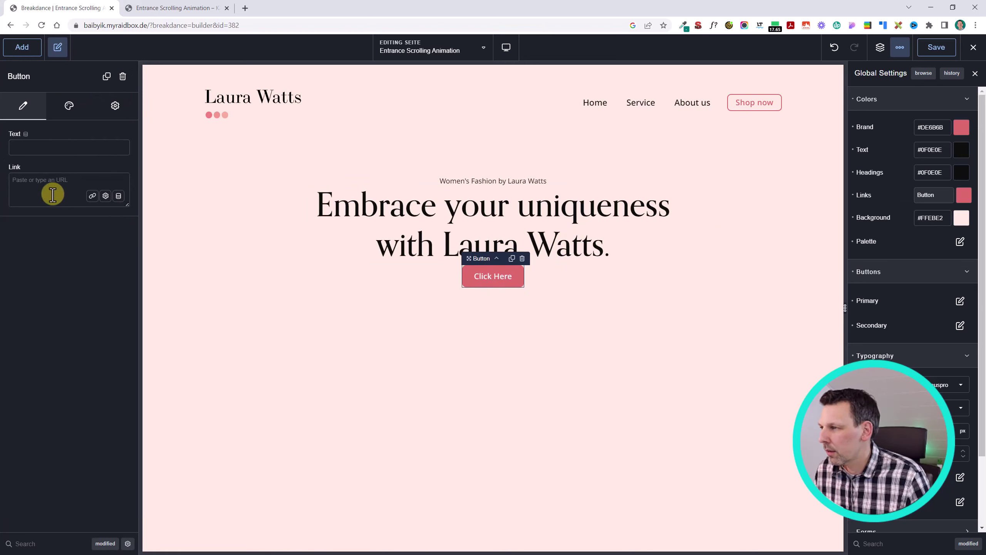
left_click(53, 181)
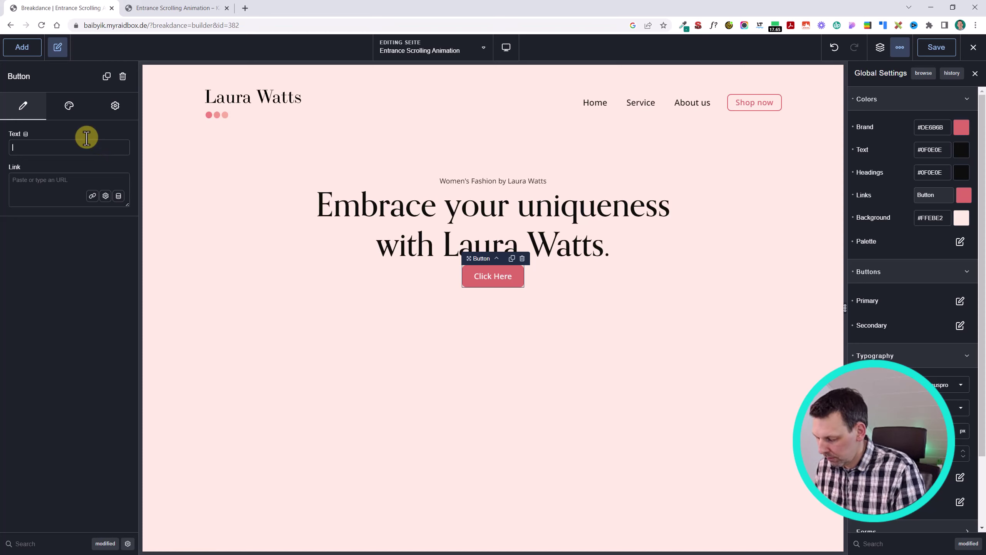
type("Show colle")
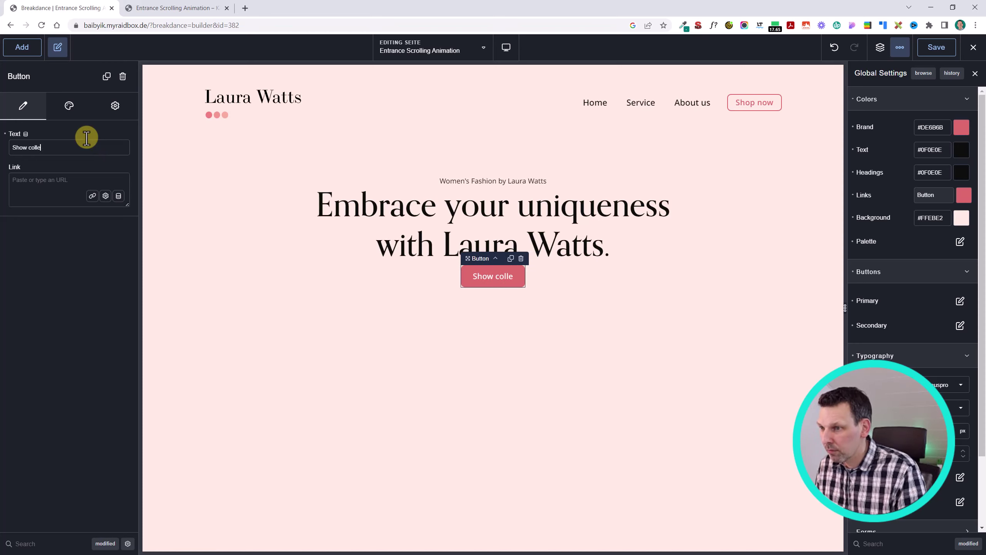
type("ction")
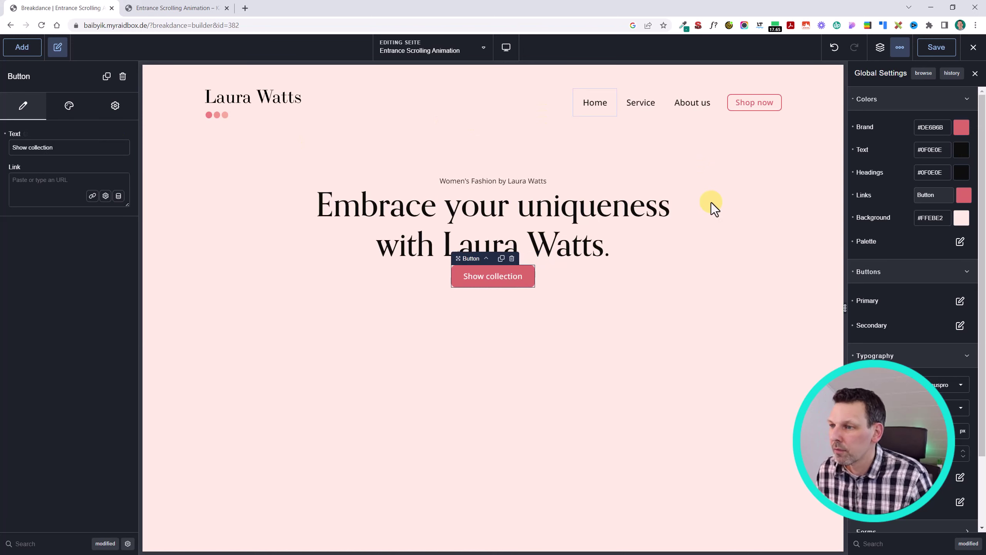
left_click(710, 204)
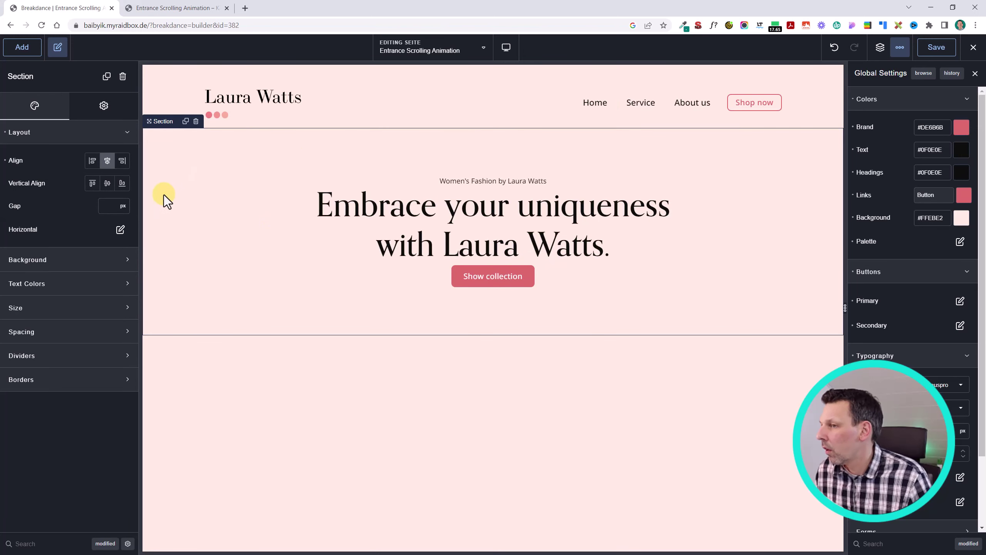
- Set a 45 px gap between hero elements and add 25 px space below the tagline
left_click(109, 211)
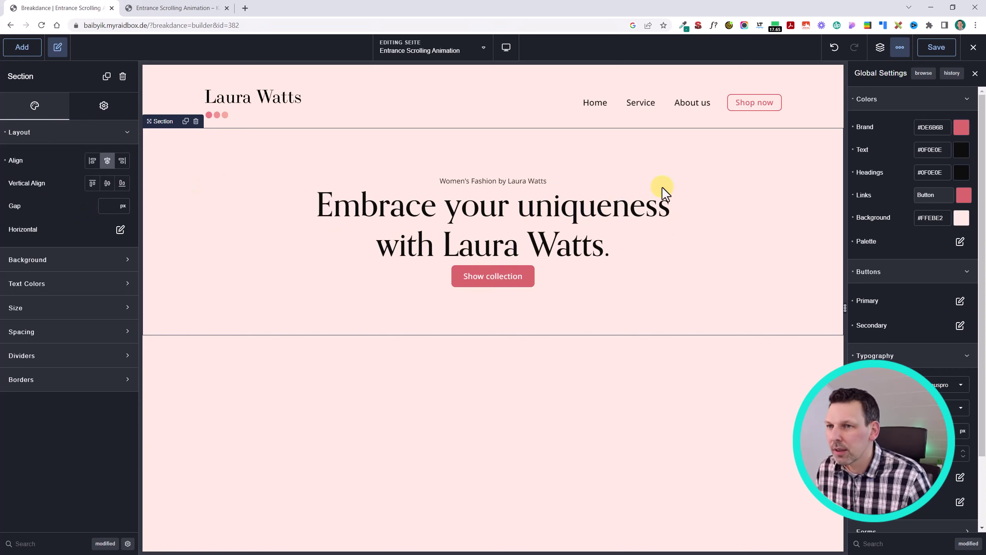
left_click(880, 50)
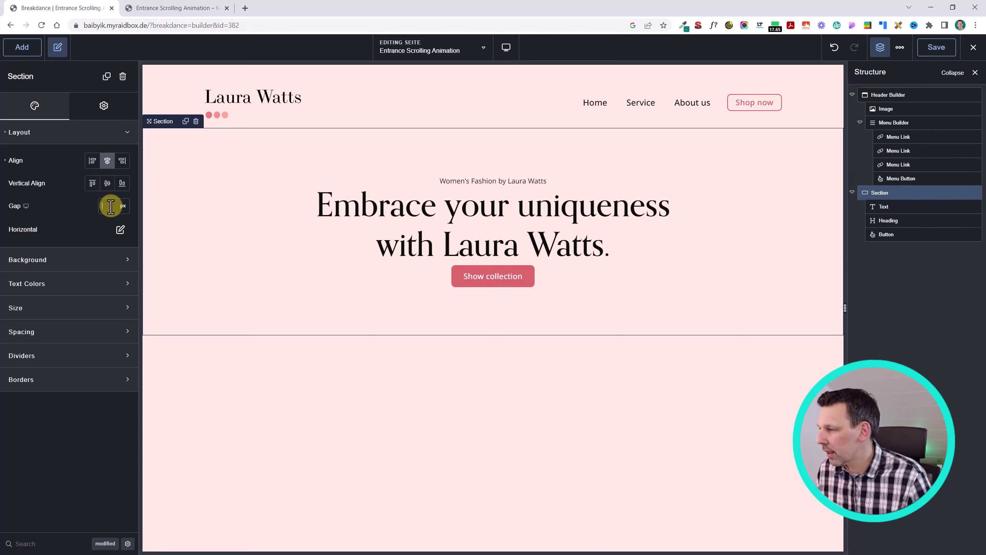
type("45")
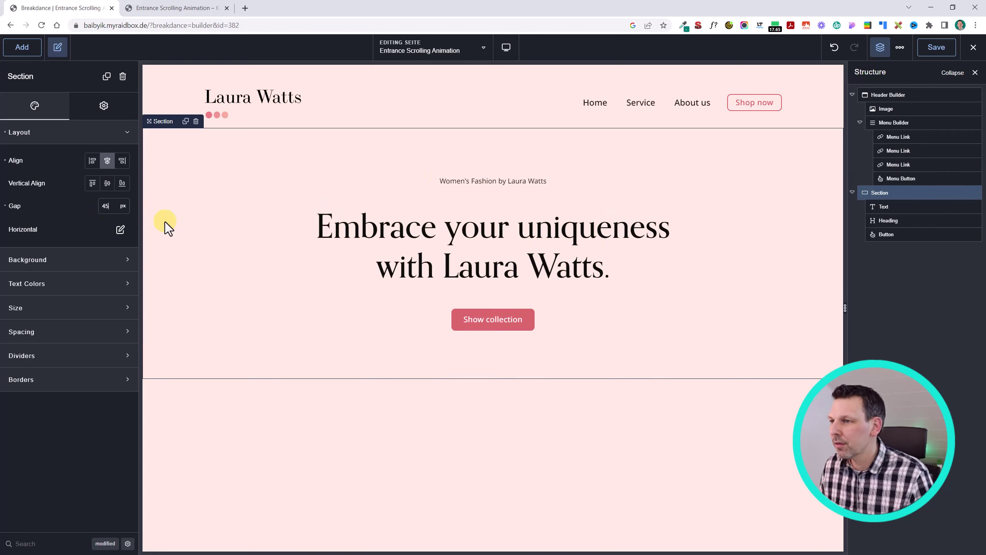
left_click(527, 181)
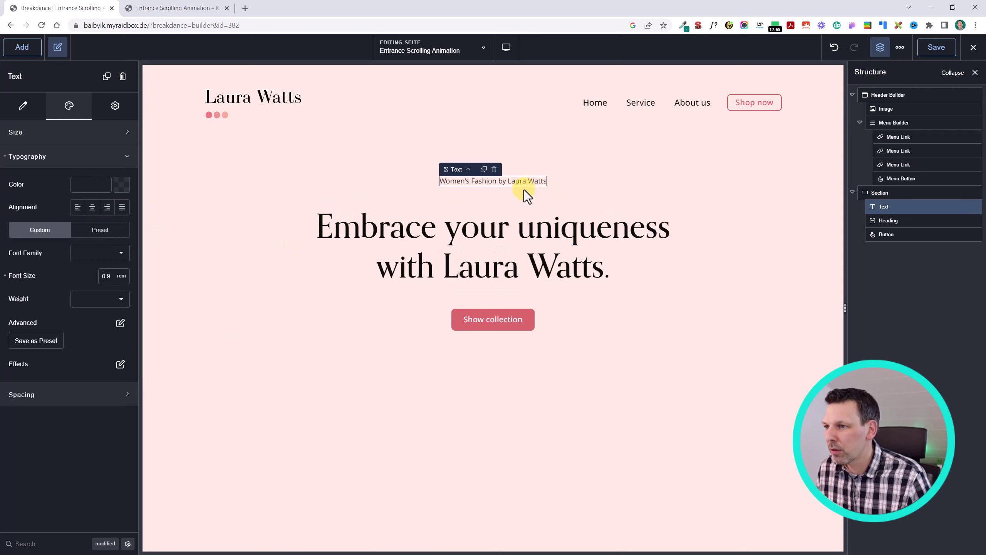
mouse_move(525, 188)
left_mouse_down()
mouse_move(530, 210)
mouse_move(528, 200)
left_mouse_up()
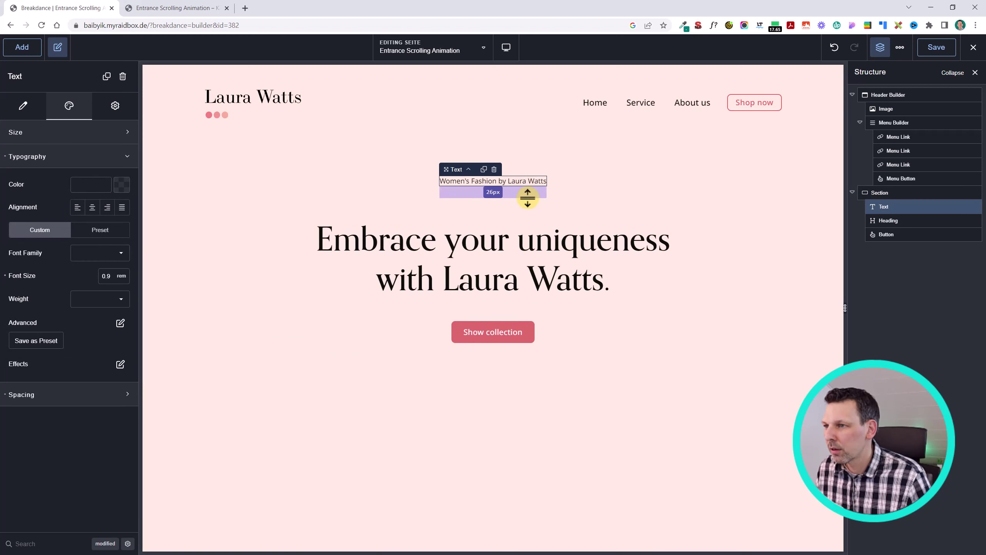
left_click(627, 194)
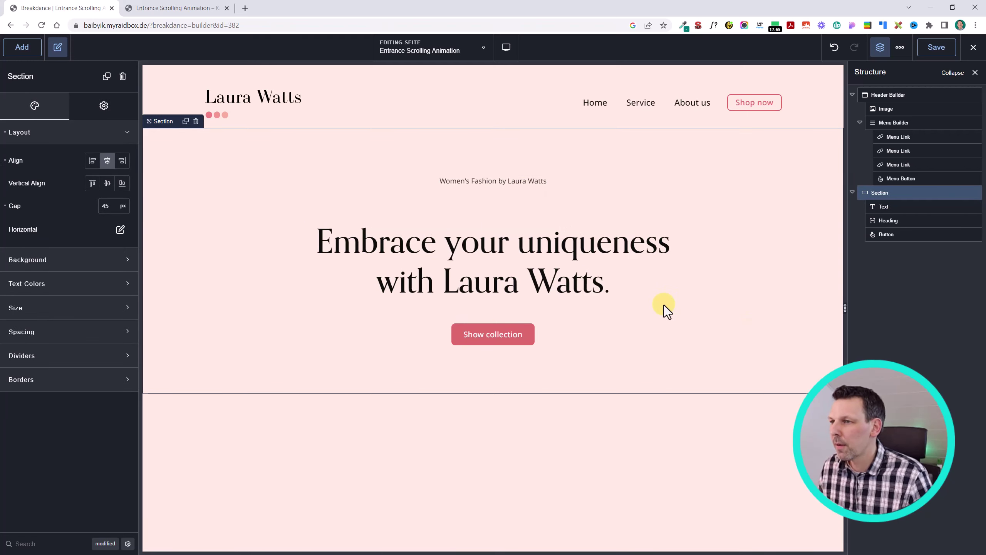
left_click(504, 184)
- Make the 'Embrace your uniqueness' heading an h1 and save the page
left_click(490, 255)
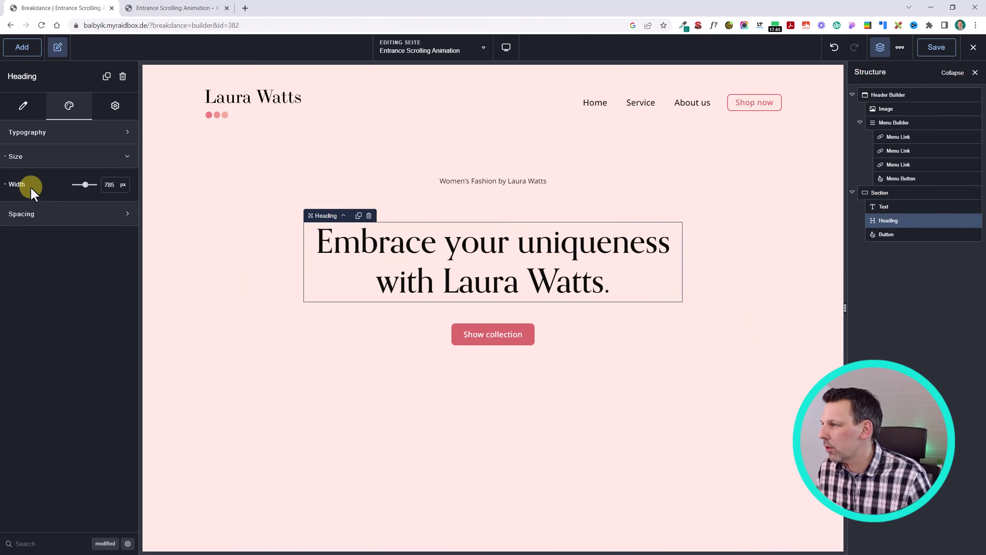
left_click(23, 105)
left_click(99, 196)
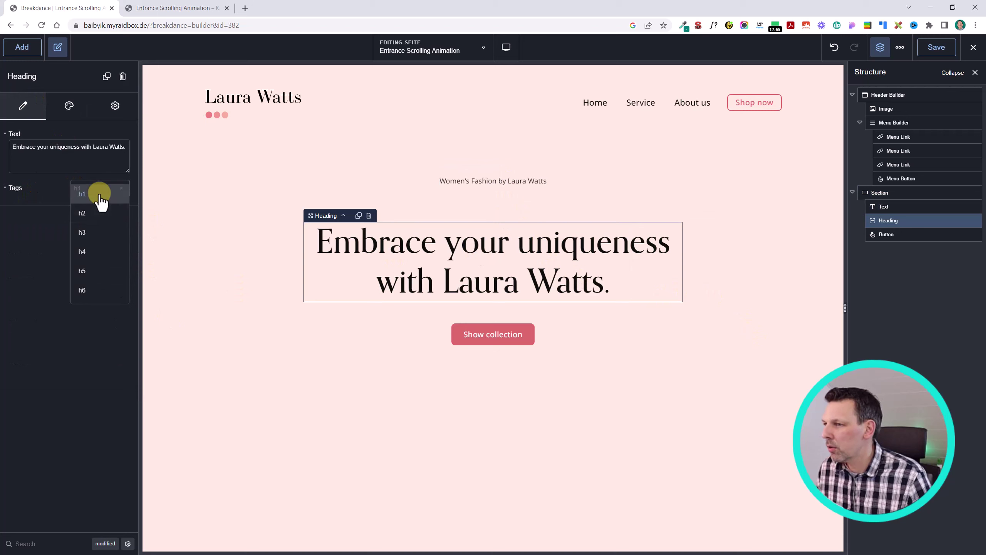
left_click(718, 242)
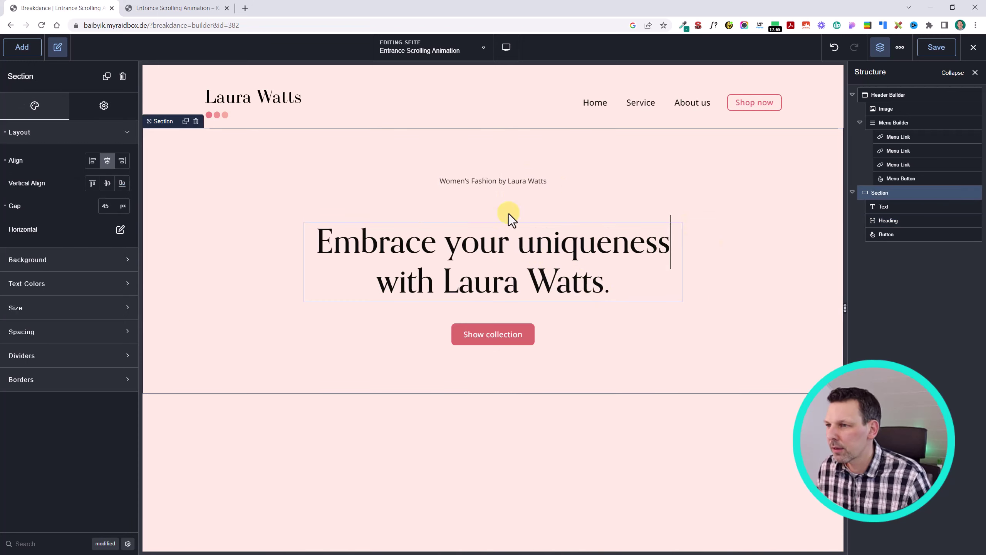
left_click(320, 194)
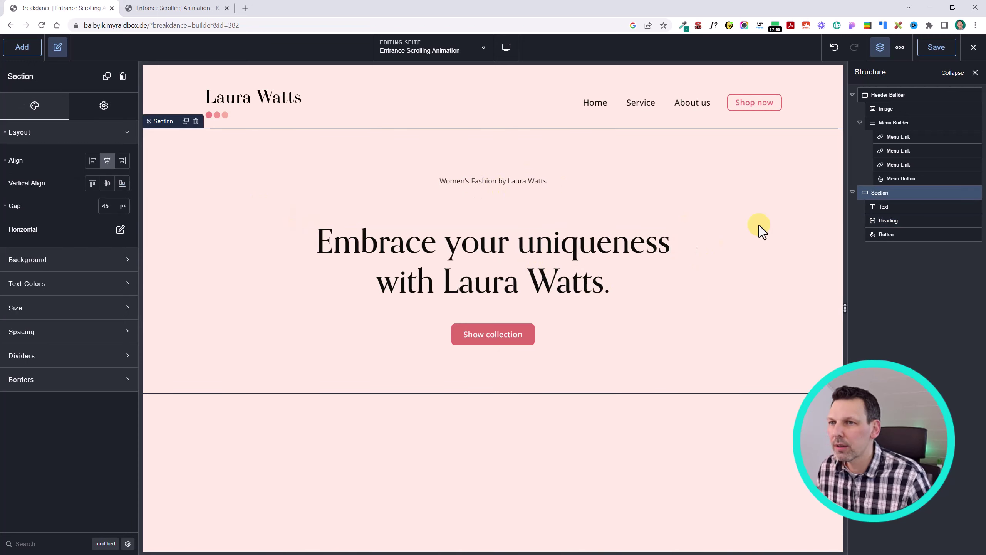
left_click(936, 47)
left_click(137, 5)
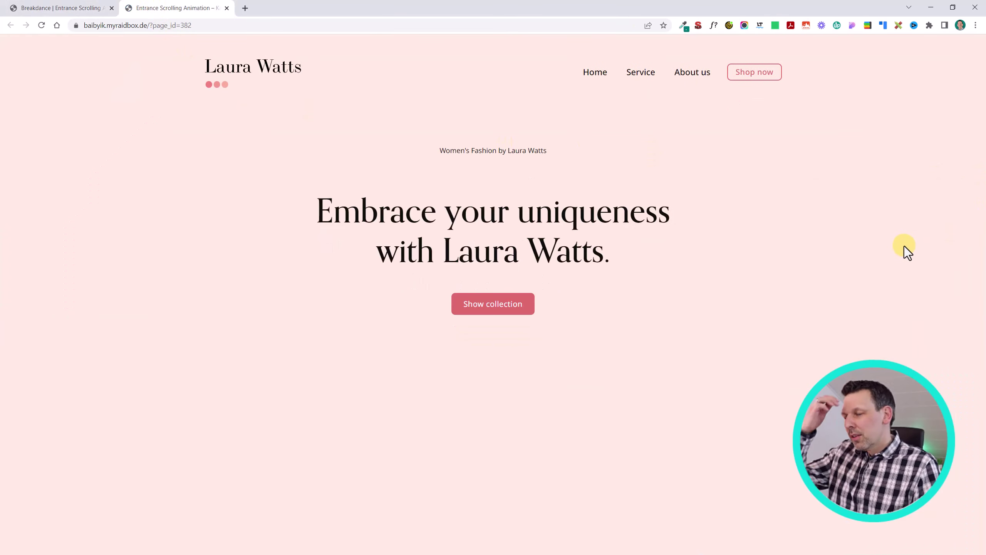
left_click(360, 222)
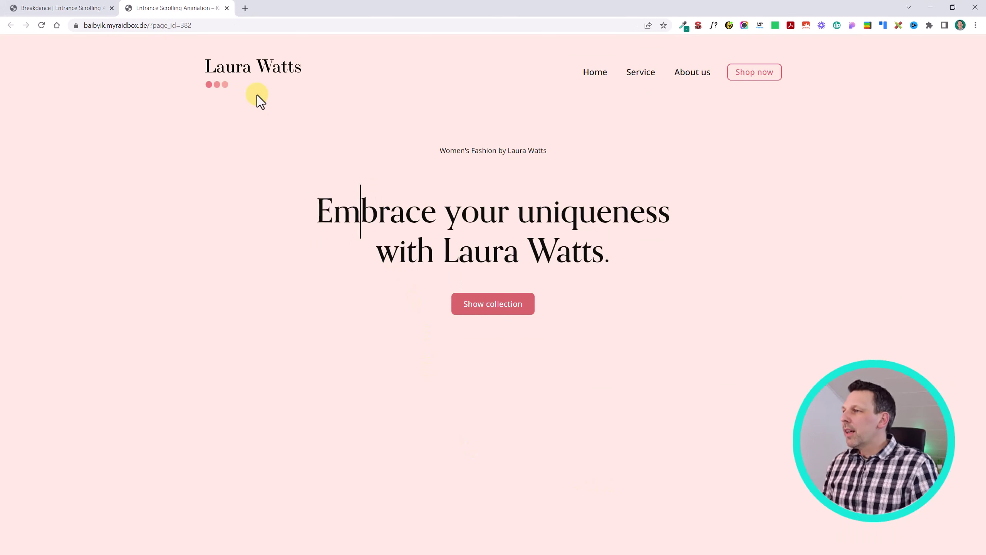
left_click(44, 7)
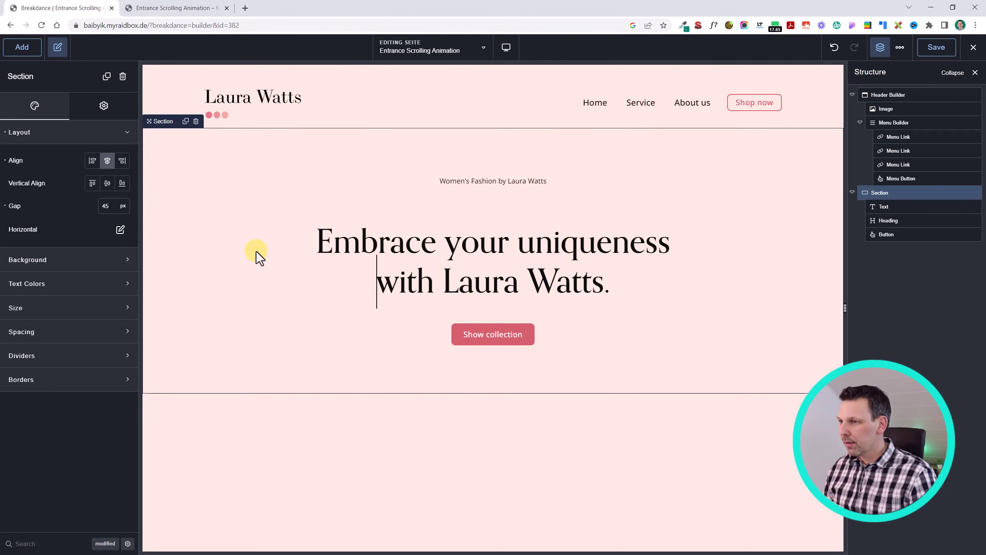
- Insert a new Section below the hero and expand its Background options
type("a")
type("sec")
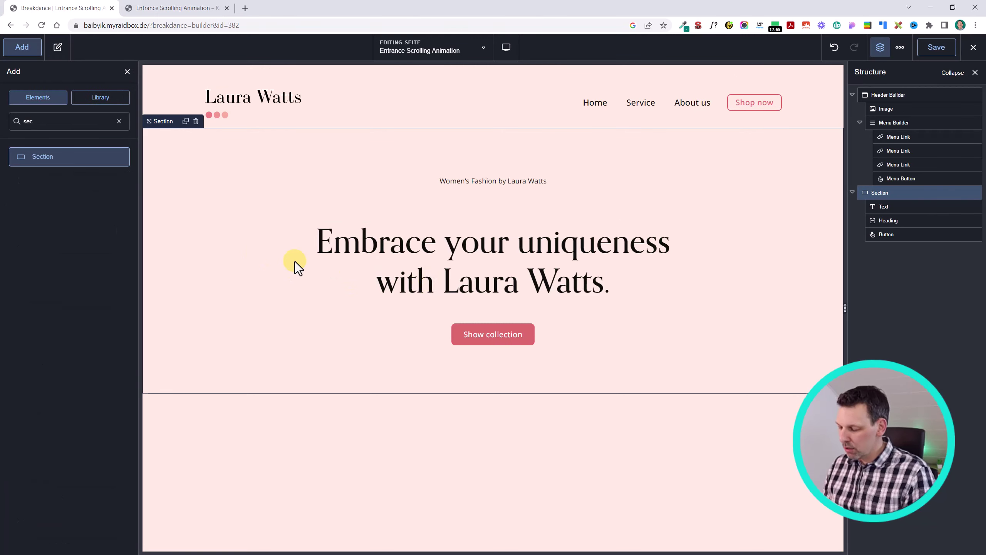
type("tion")
key("Return")
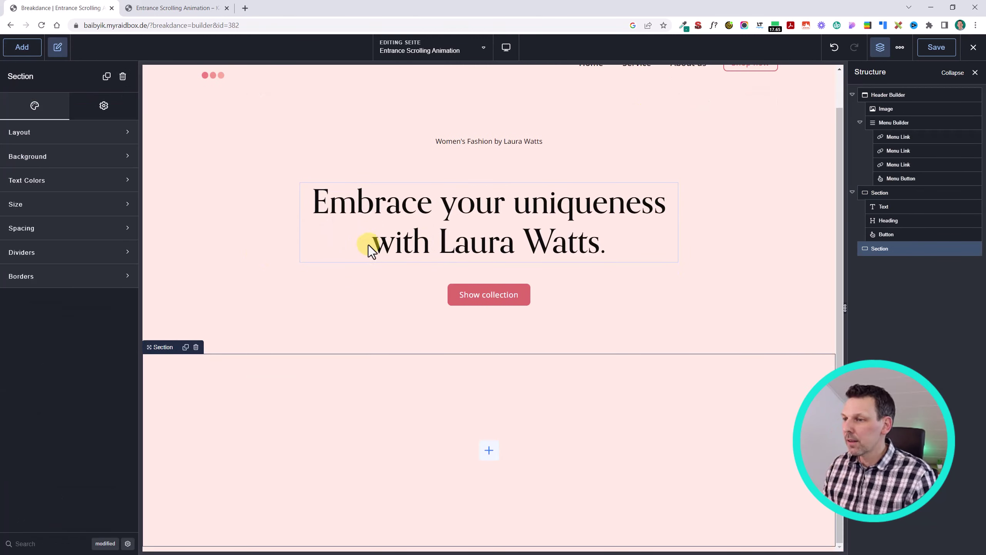
left_click(79, 159)
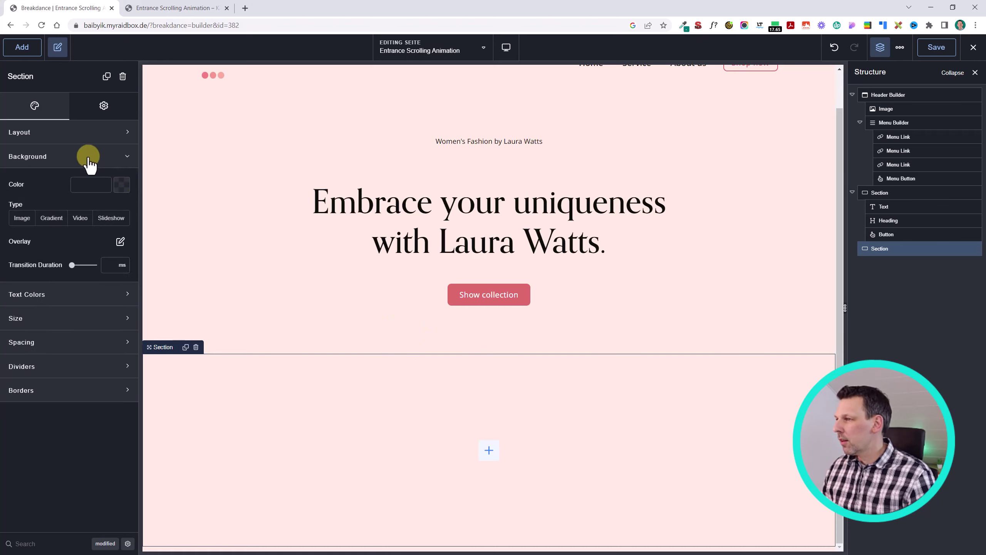
- Give the new section a gradient background and move its black stop higher
left_click(52, 218)
left_click(69, 262)
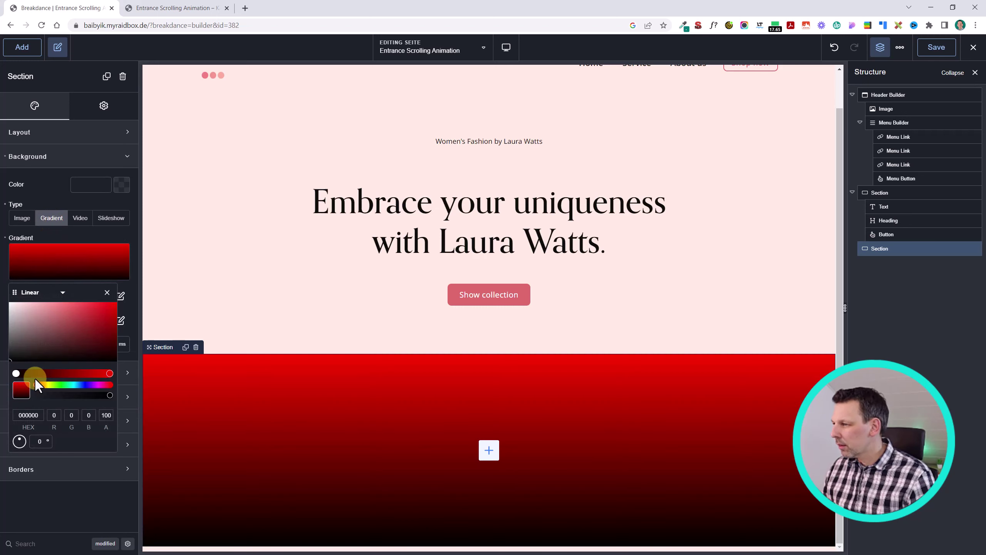
left_click(17, 374)
left_click_drag(22, 373, 60, 373)
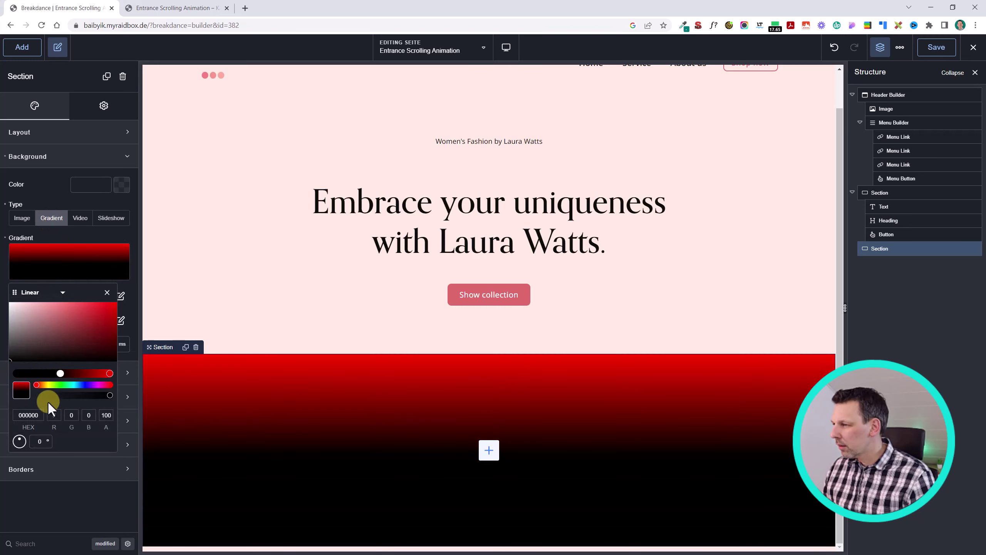
- In Global Settings, copy the palette's Secondary colour #752525, then close the palette
left_click(900, 47)
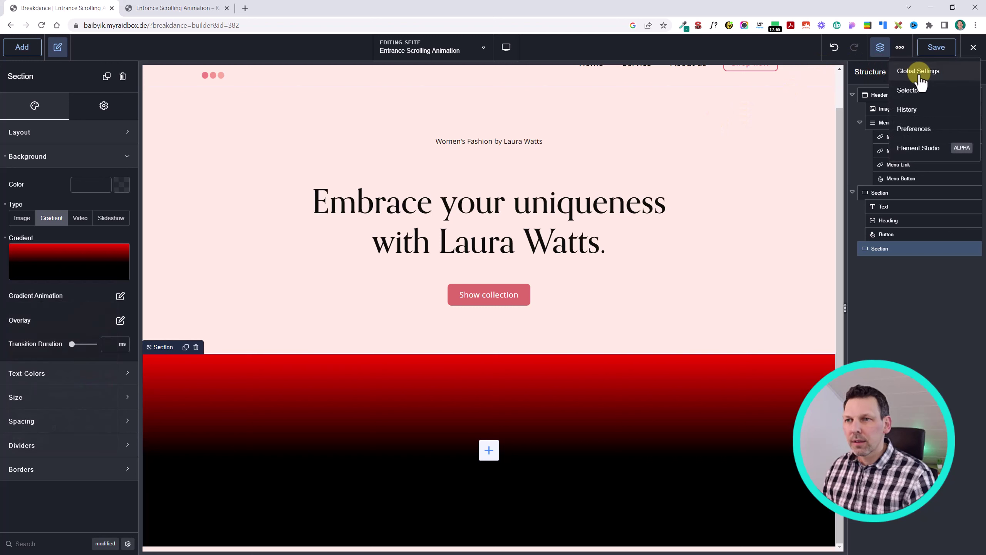
left_click(918, 72)
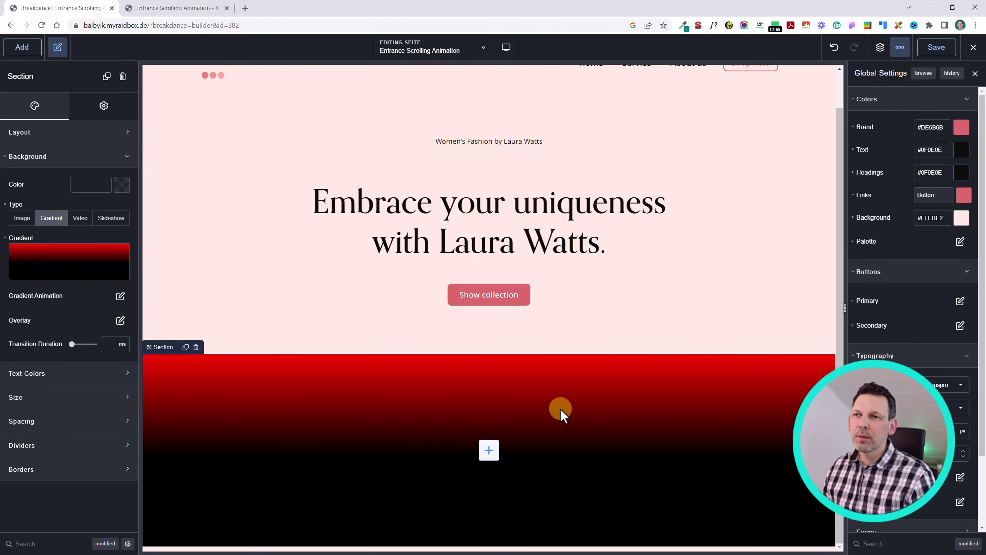
left_click(69, 262)
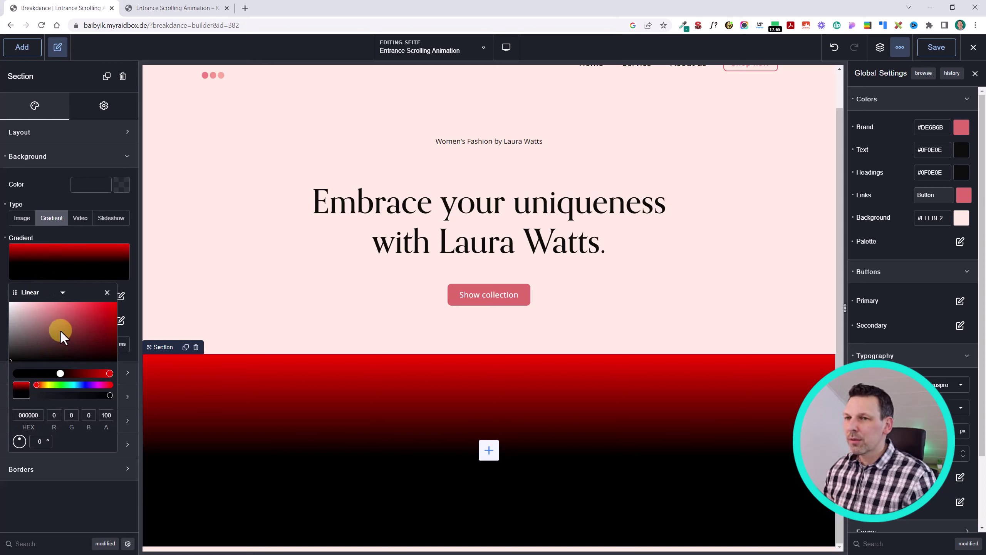
left_click(933, 127)
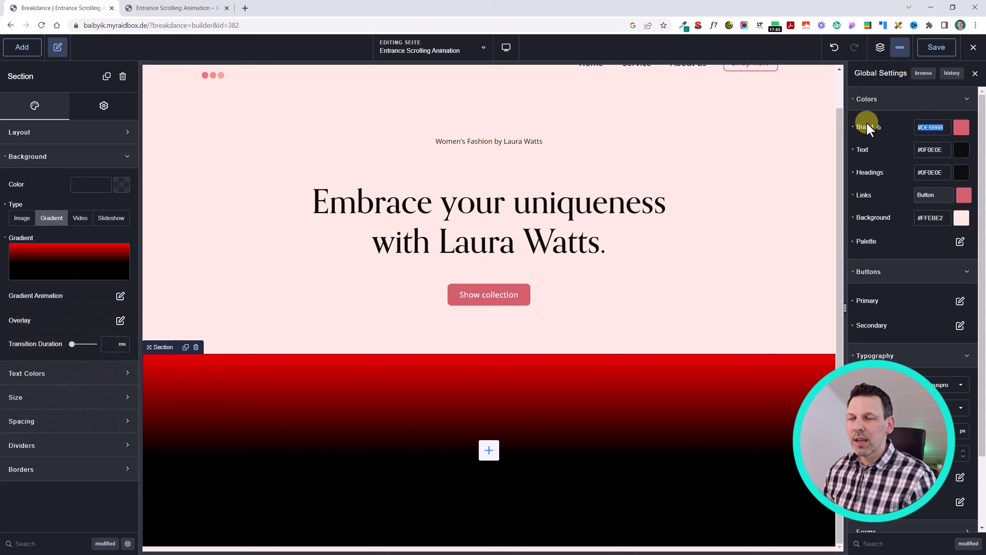
left_click(947, 128)
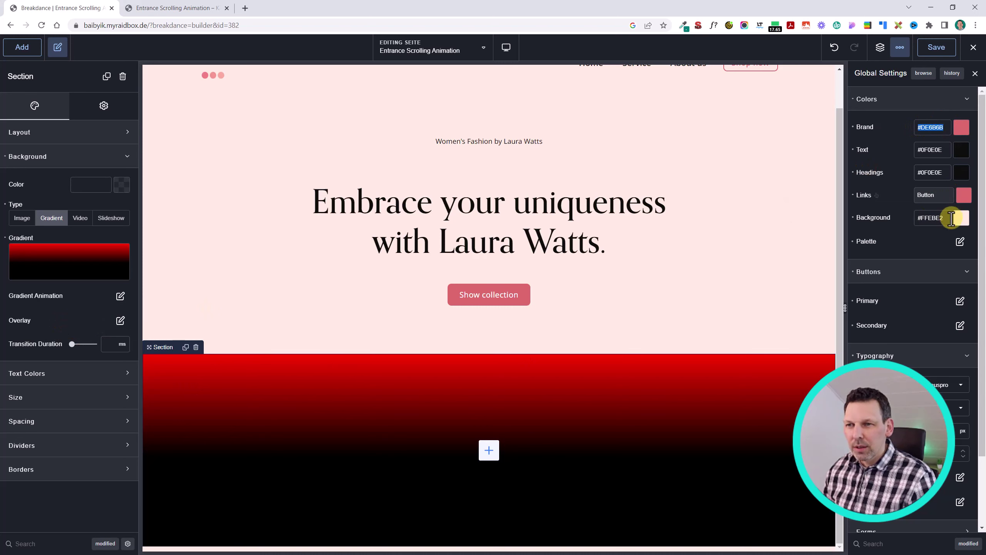
left_click(960, 242)
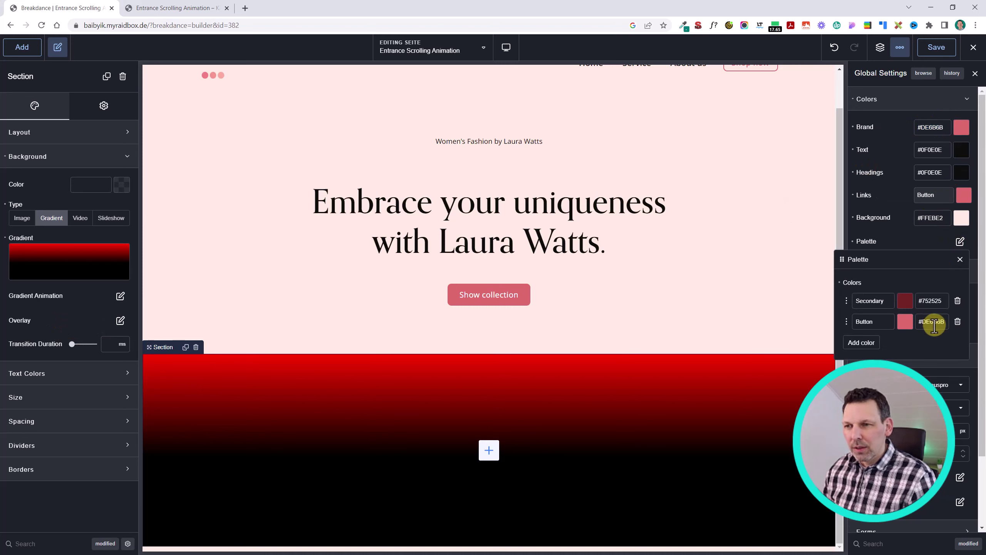
left_click(928, 217)
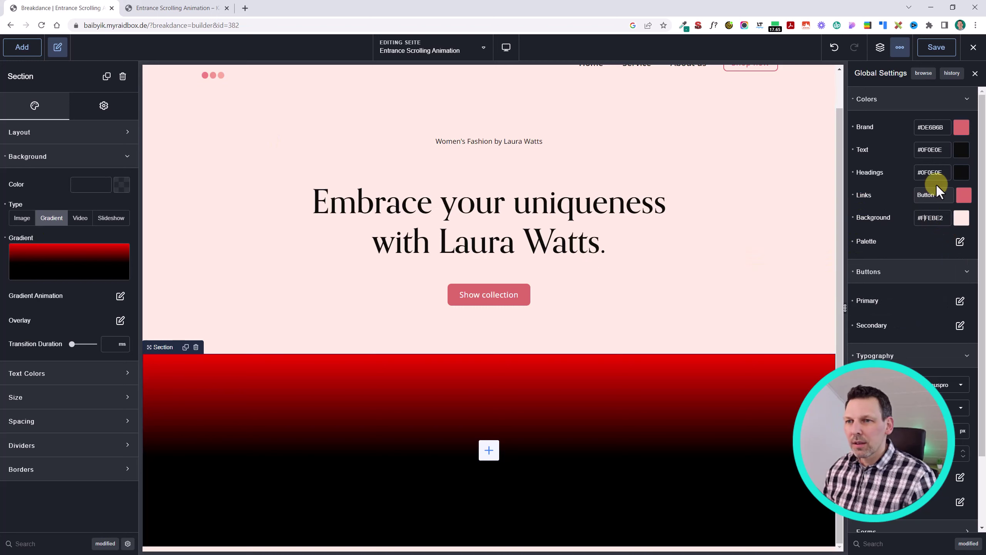
left_click(959, 241)
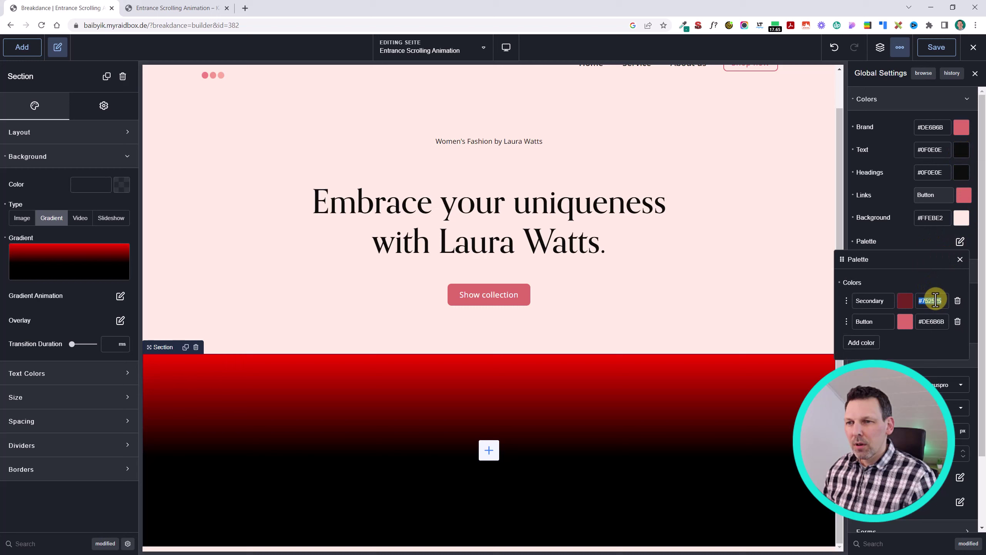
left_click(960, 259)
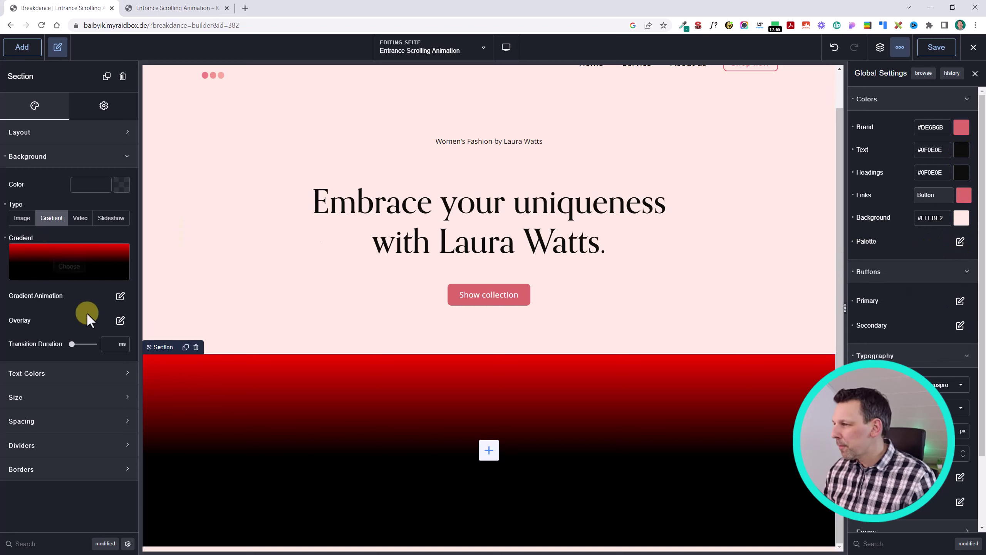
- Set the gradient's stops to dark red #752525 and light pink #FFEBE2
left_click(67, 267)
double_click(42, 415)
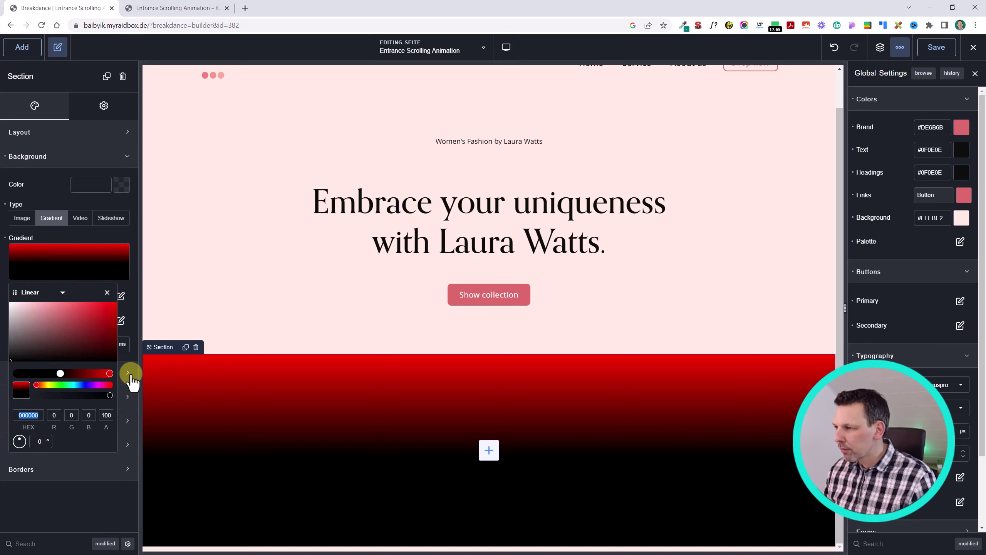
type("#752525")
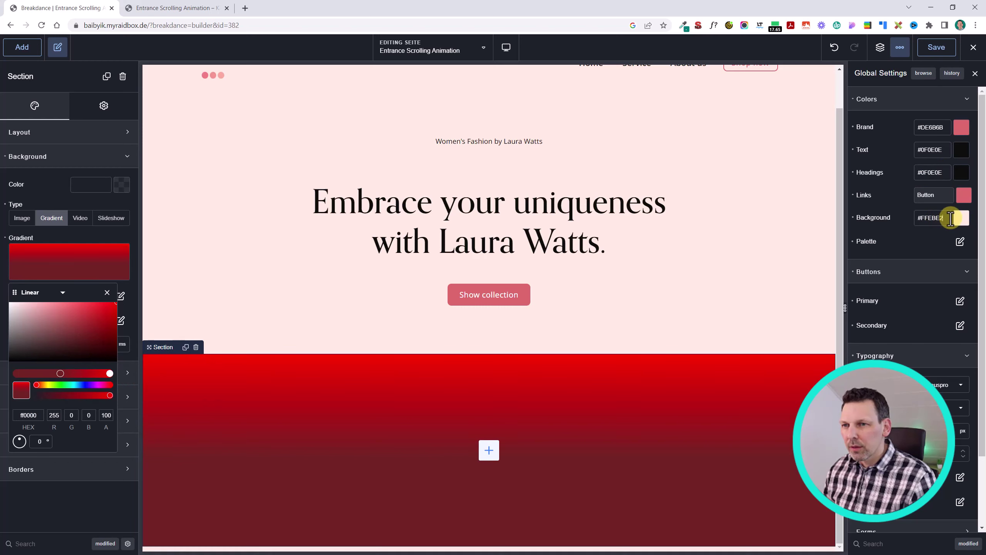
triple_click(951, 218)
key("ctrl+c")
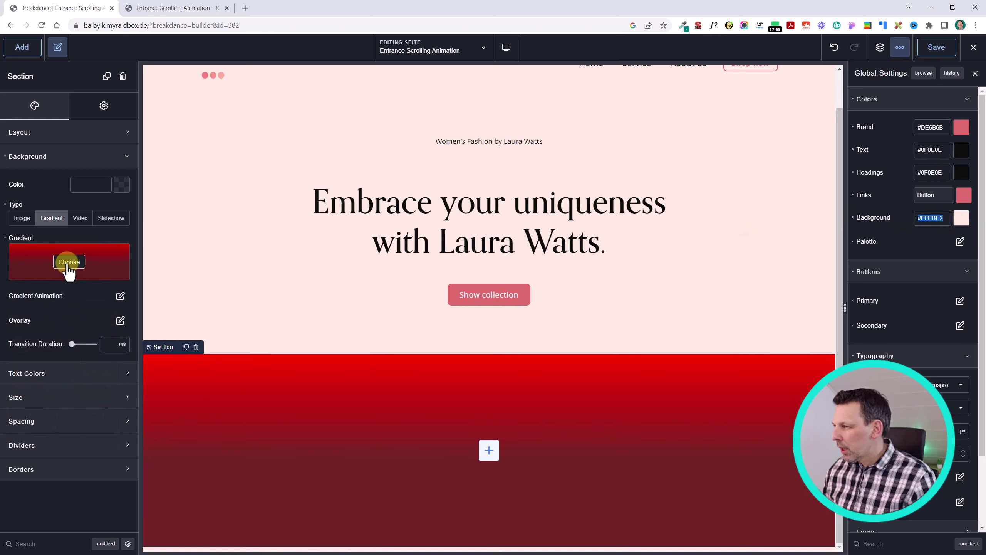
left_click(69, 262)
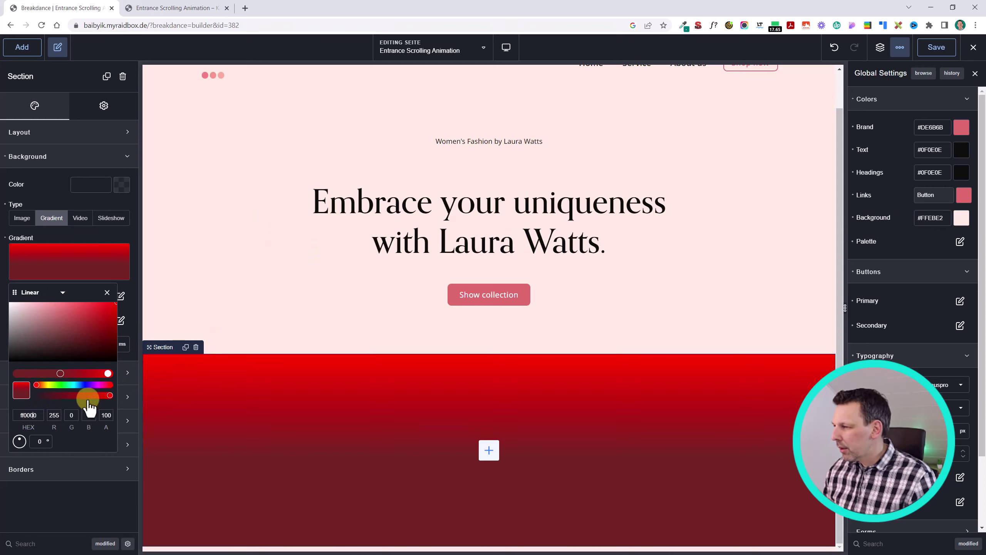
key("ctrl+v")
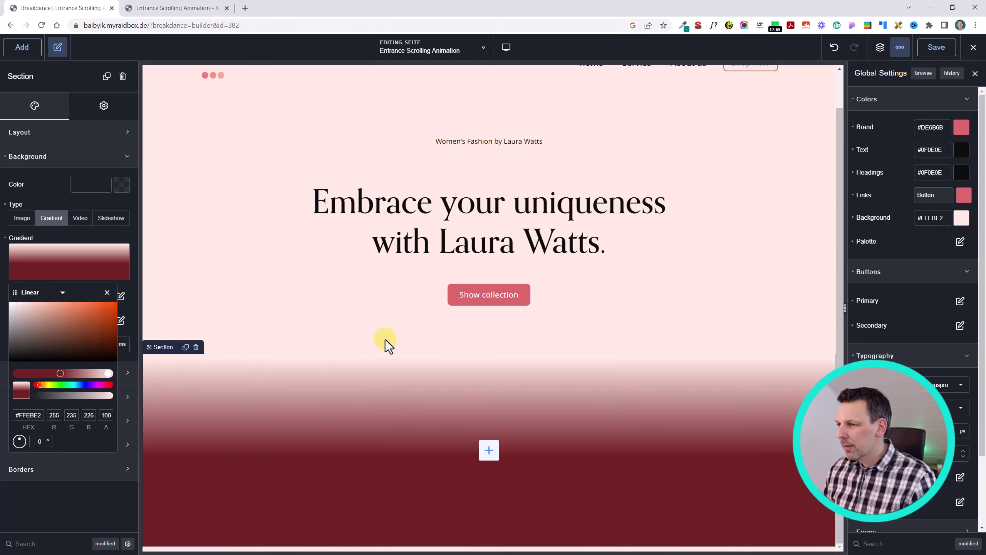
- Add a dark red stop and drag it so pink and red meet sharply
left_click(69, 373)
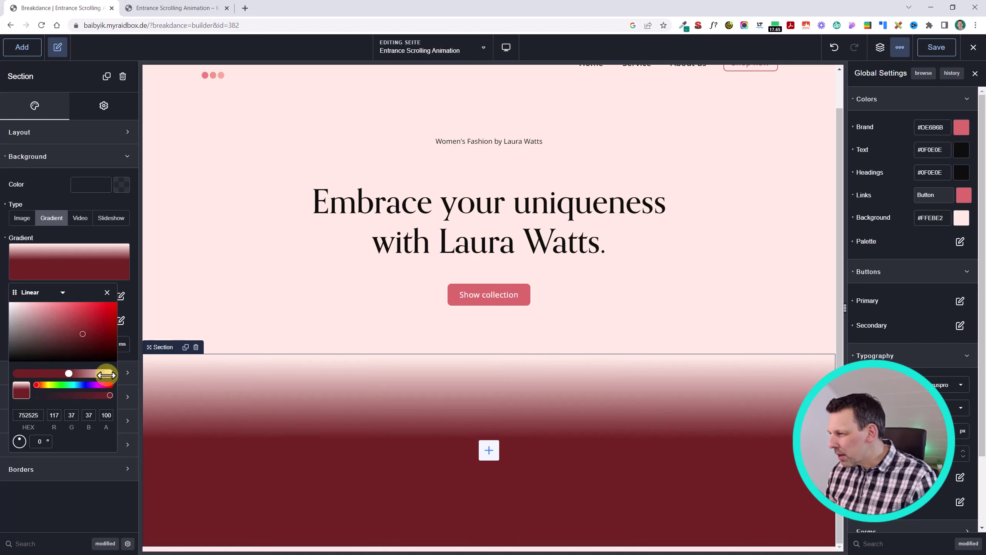
left_click_drag(106, 374, 68, 372)
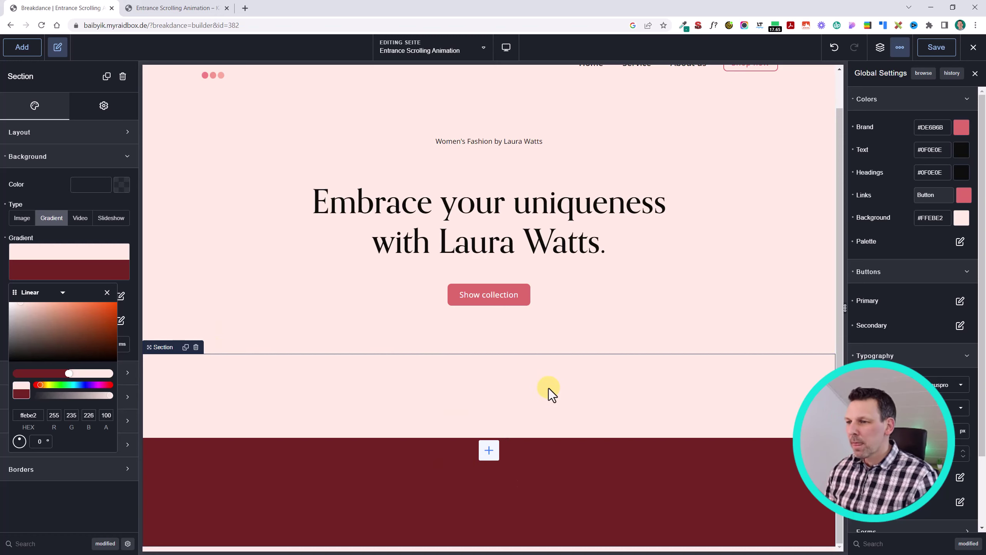
left_click(489, 451)
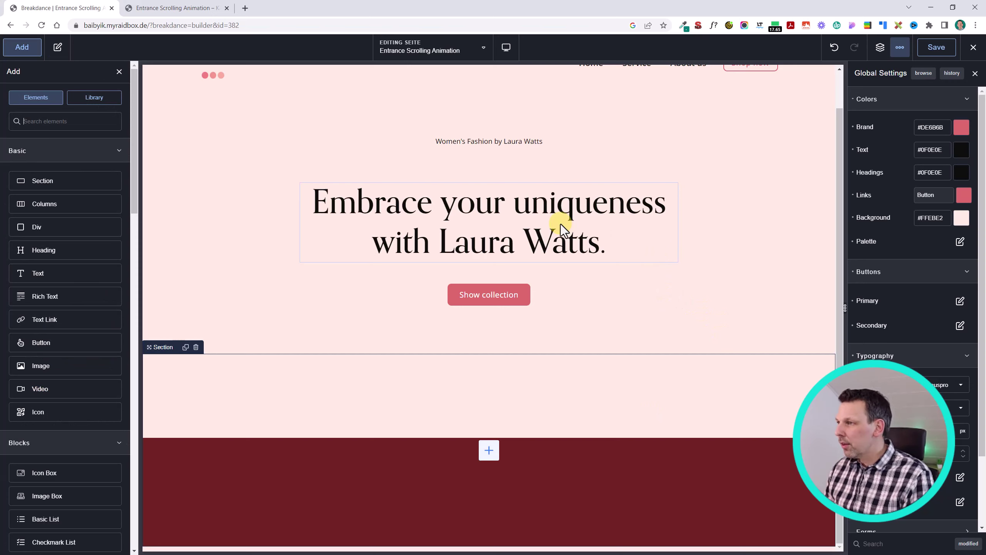
- Add an Image element showing the Rectangle-1.png photo of the woman in a black jacket
type("image")
key("Return")
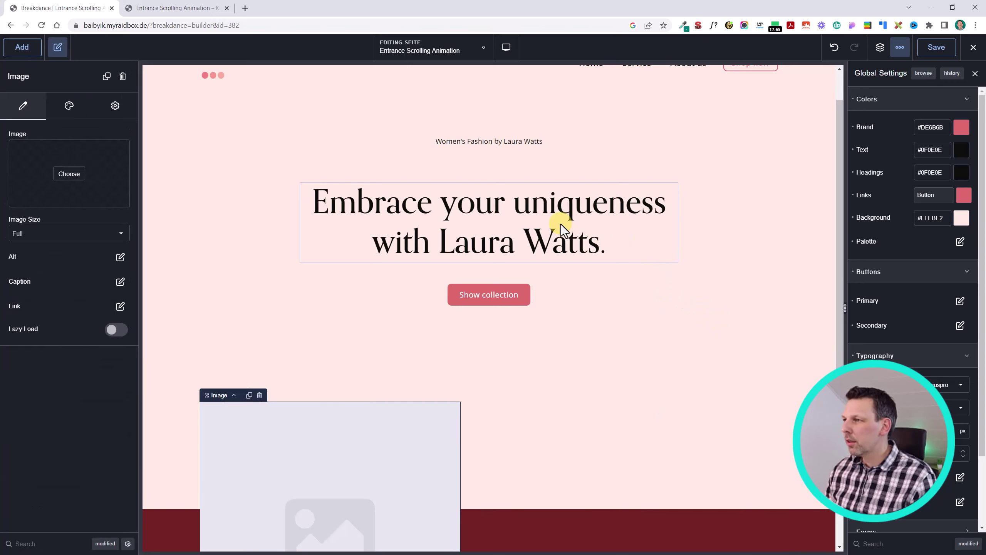
scroll(594, 164, "down", 3)
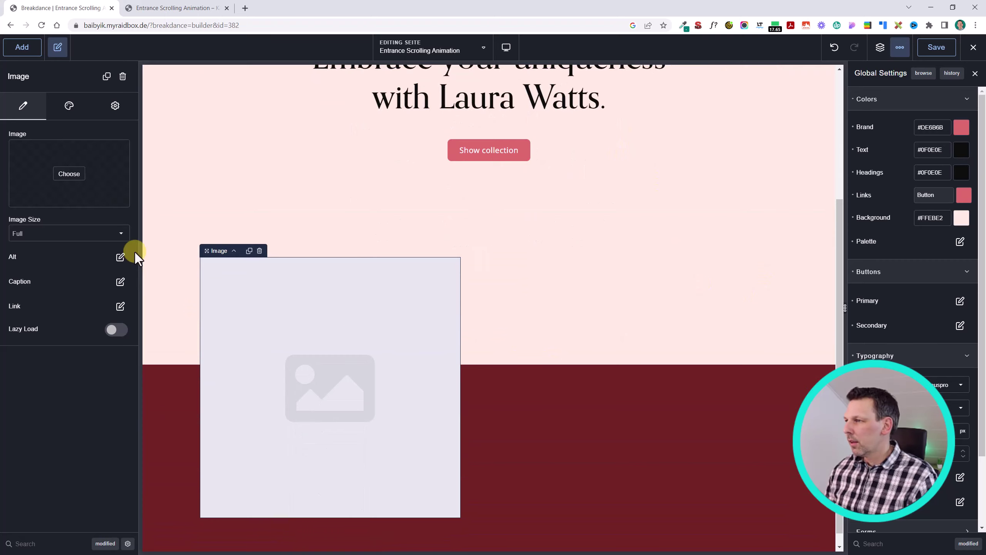
left_click(69, 173)
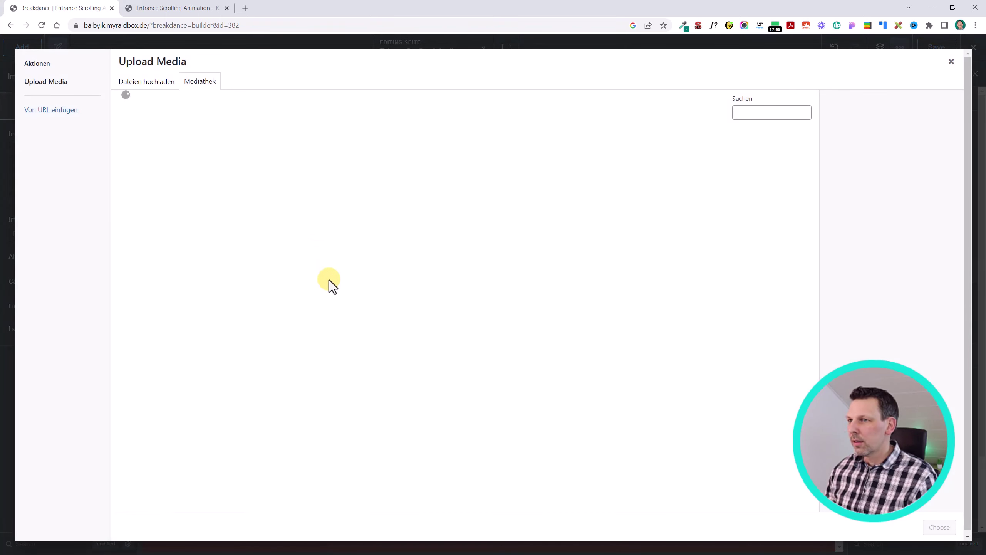
left_click(267, 152)
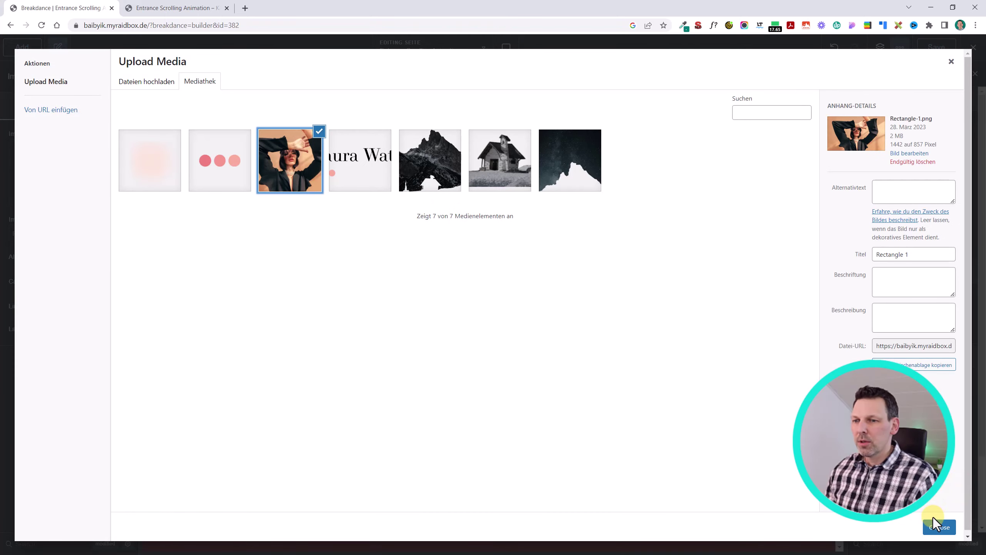
left_click(938, 526)
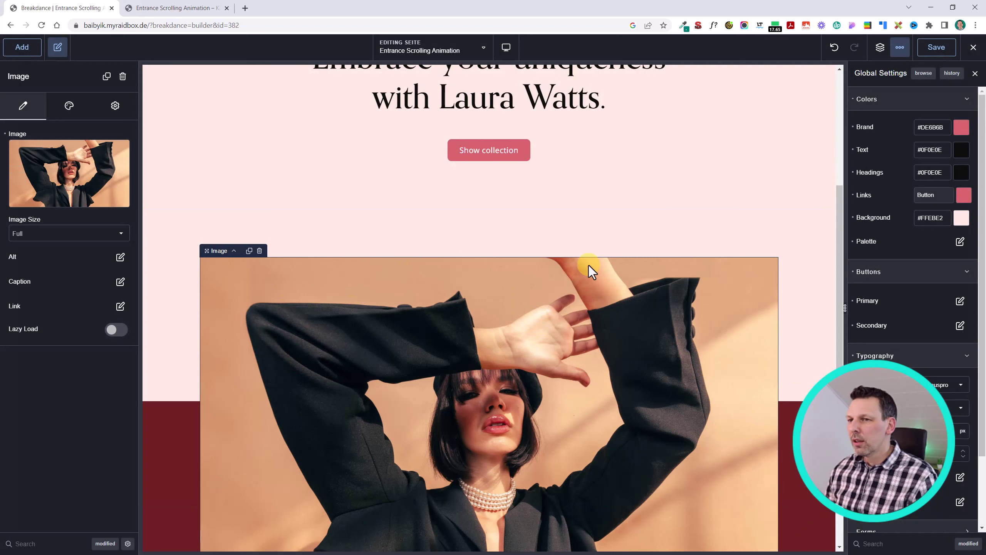
left_click(880, 48)
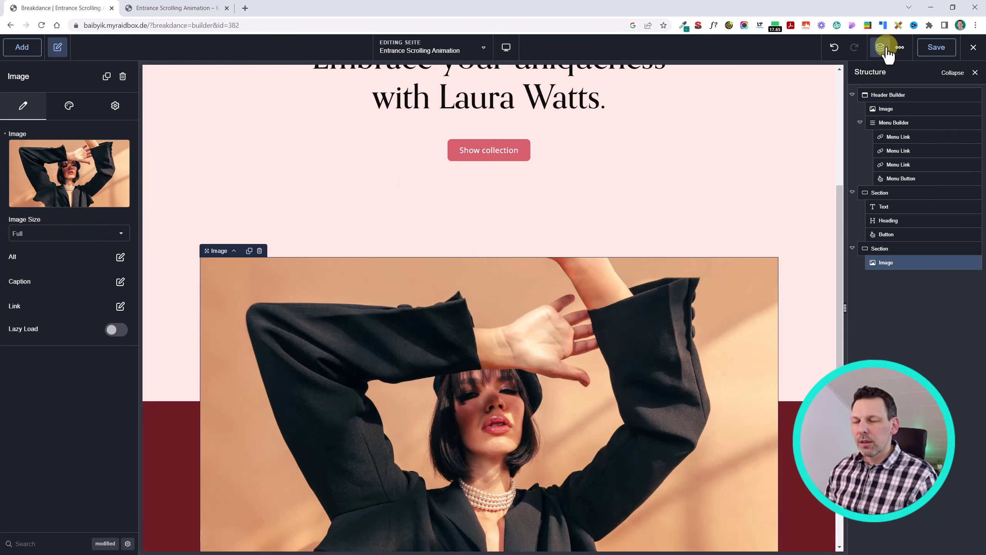
- Set the photo's border radius to 35 px for rounded corners
left_click(68, 104)
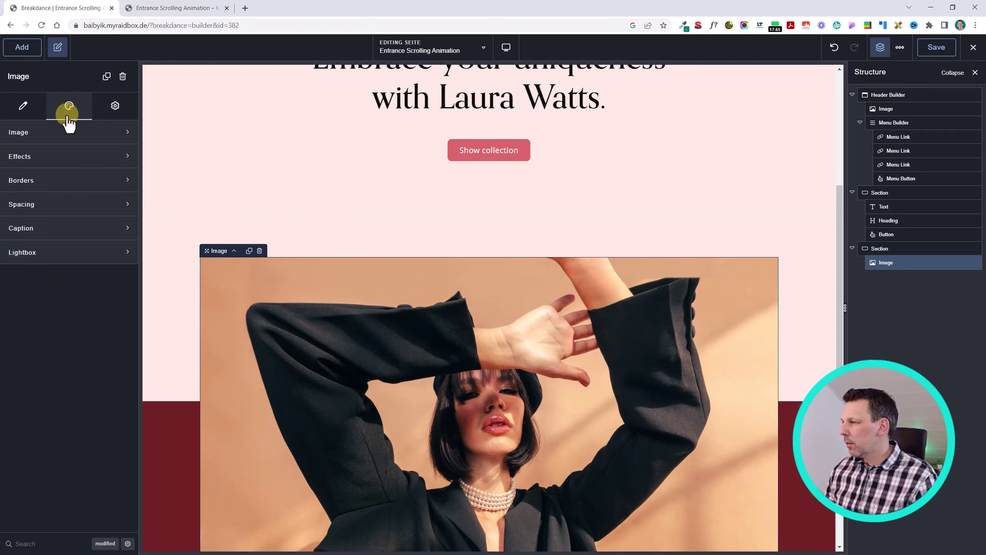
left_click(47, 178)
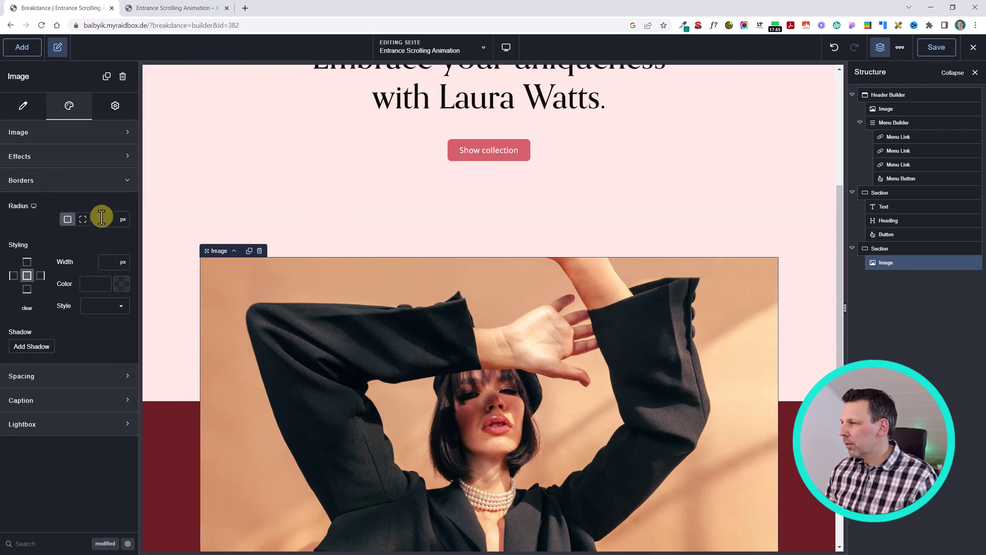
type("35")
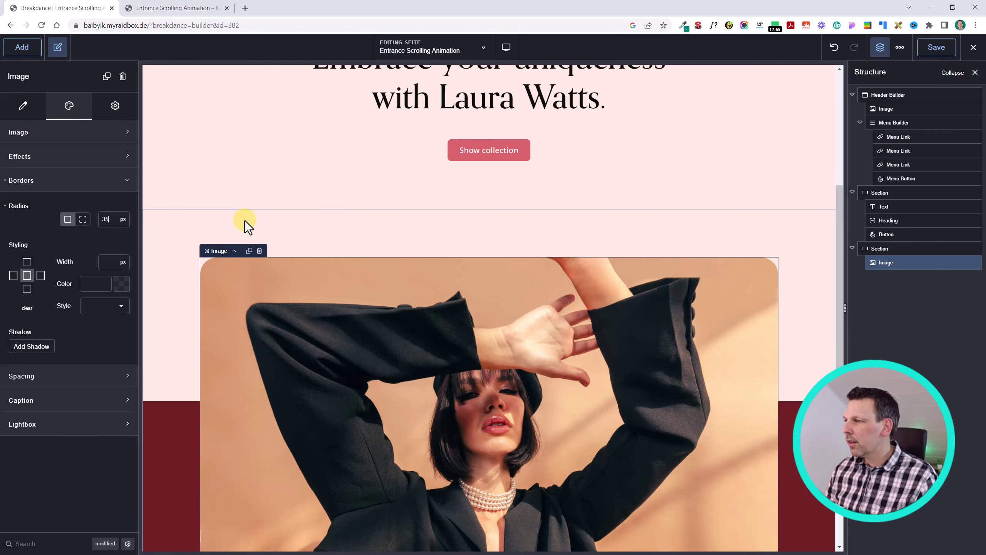
scroll(582, 319, "down", 2)
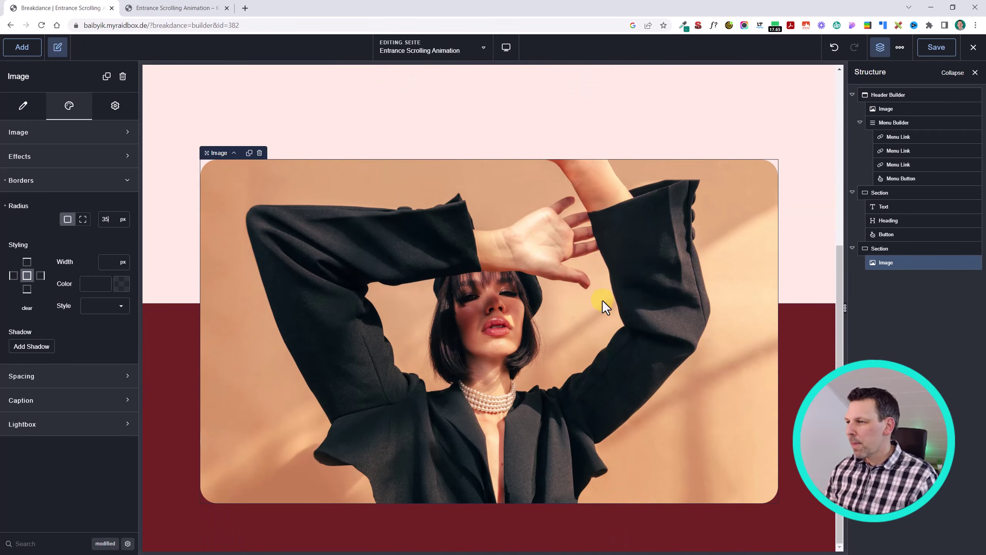
scroll(590, 352, "up", 5)
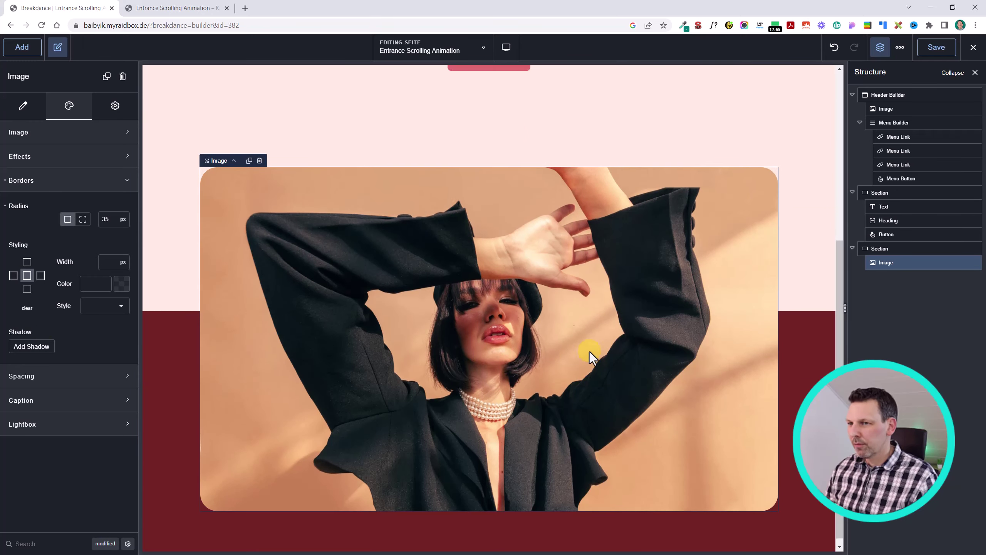
scroll(593, 349, "down", 3)
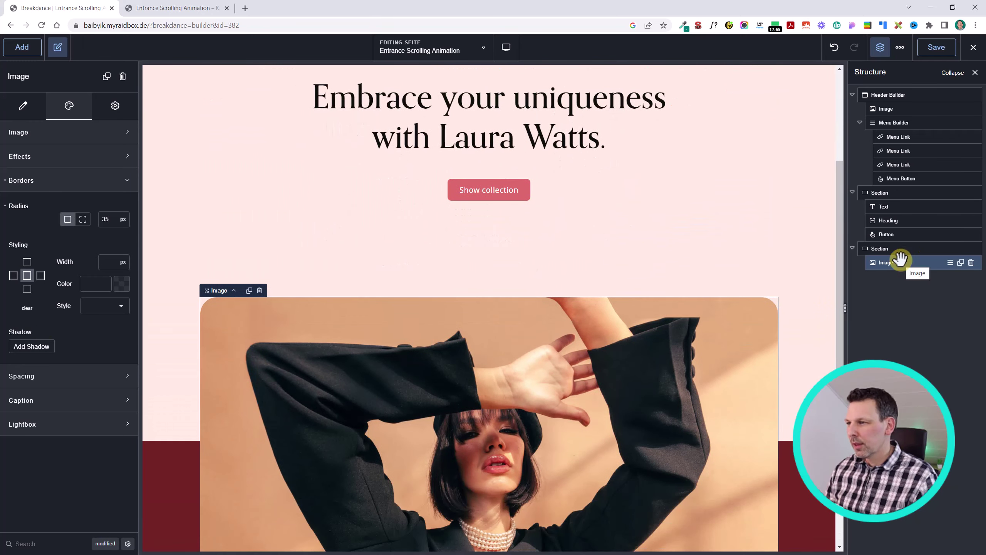
scroll(538, 238, "down", 3)
scroll(541, 236, "up", 5)
scroll(547, 237, "down", 4)
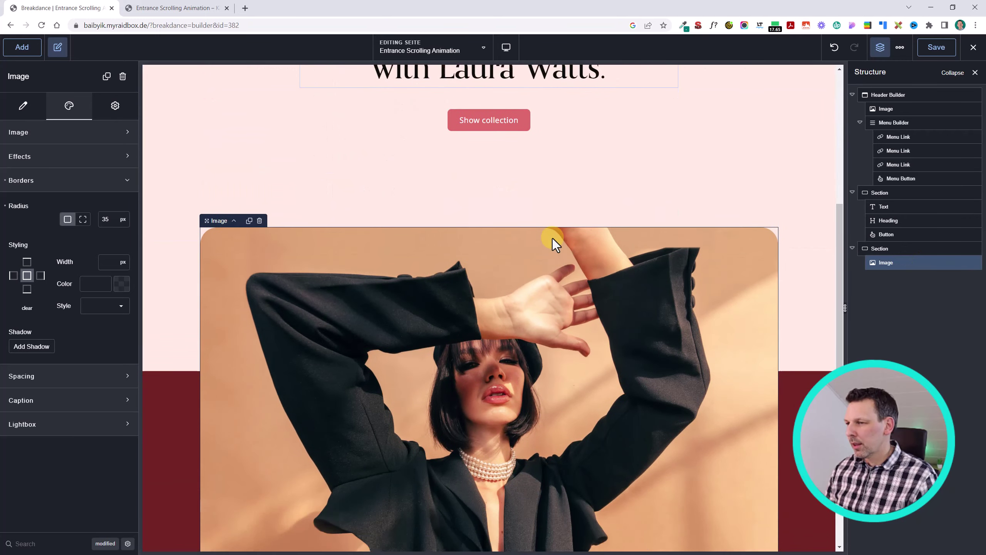
scroll(552, 238, "down", 2)
left_click(22, 47)
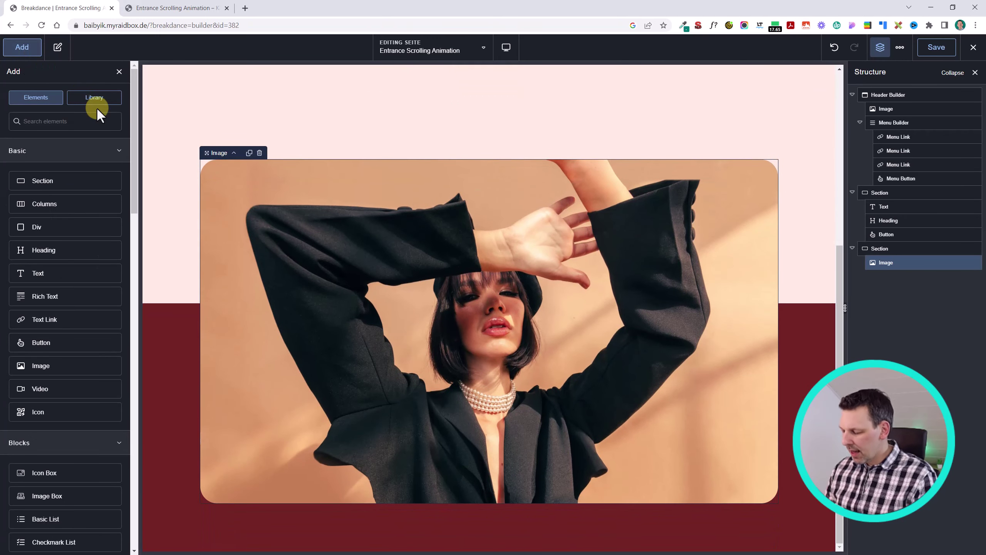
- Add a Div container below the photo and a Heading inside it
type("div")
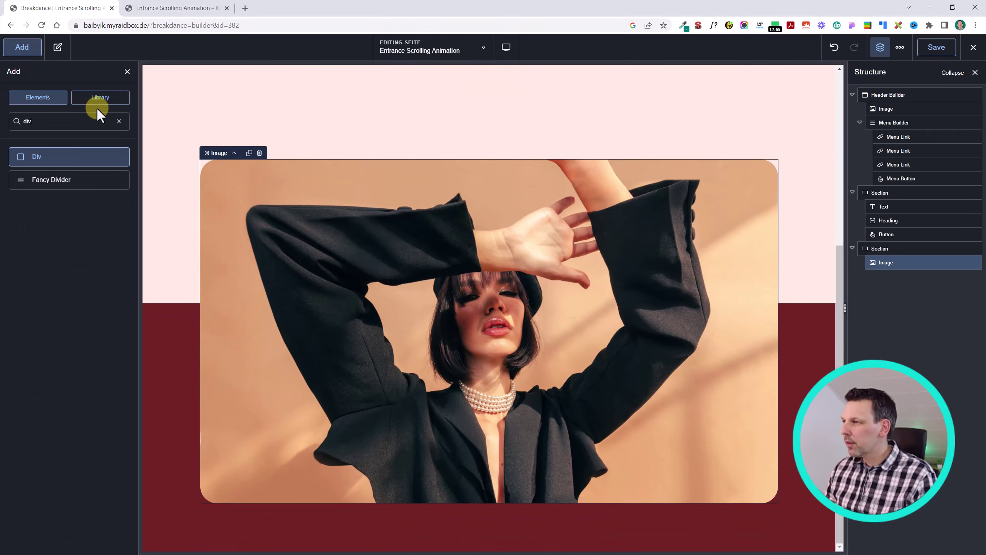
left_click(113, 159)
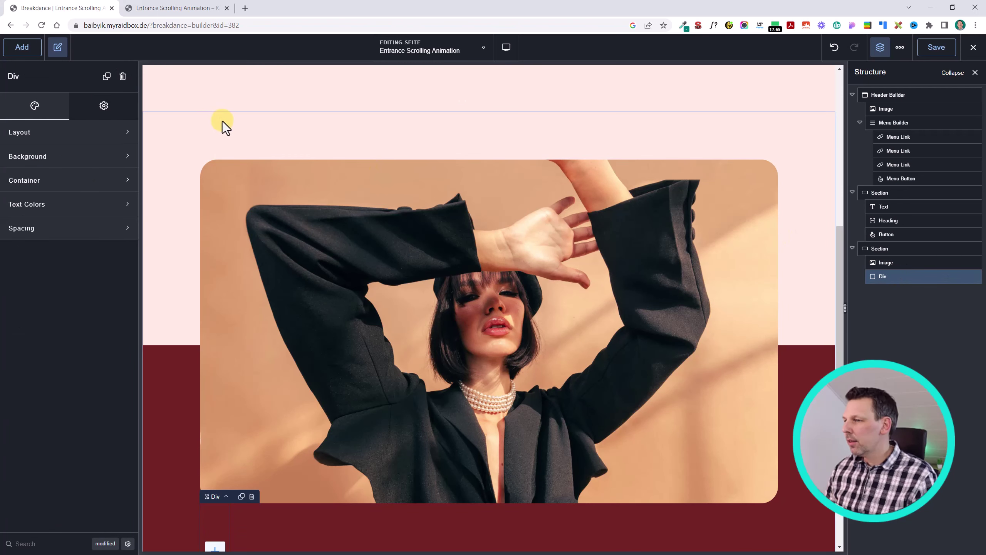
key("a")
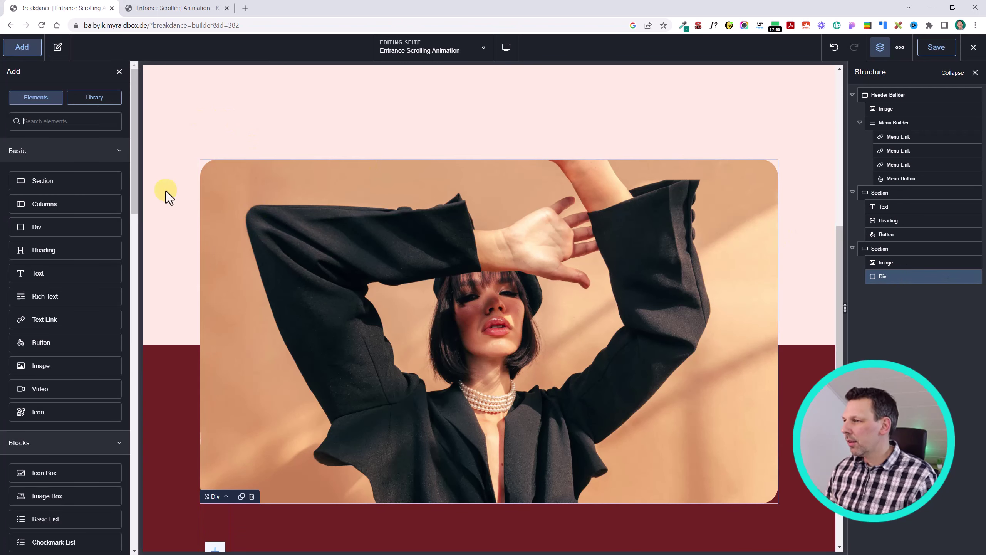
type("h")
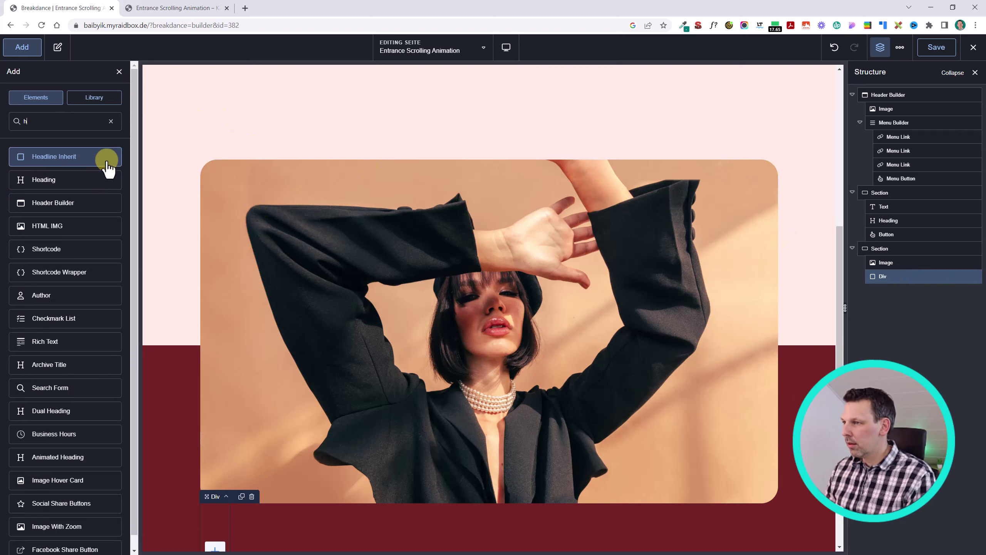
type("ead")
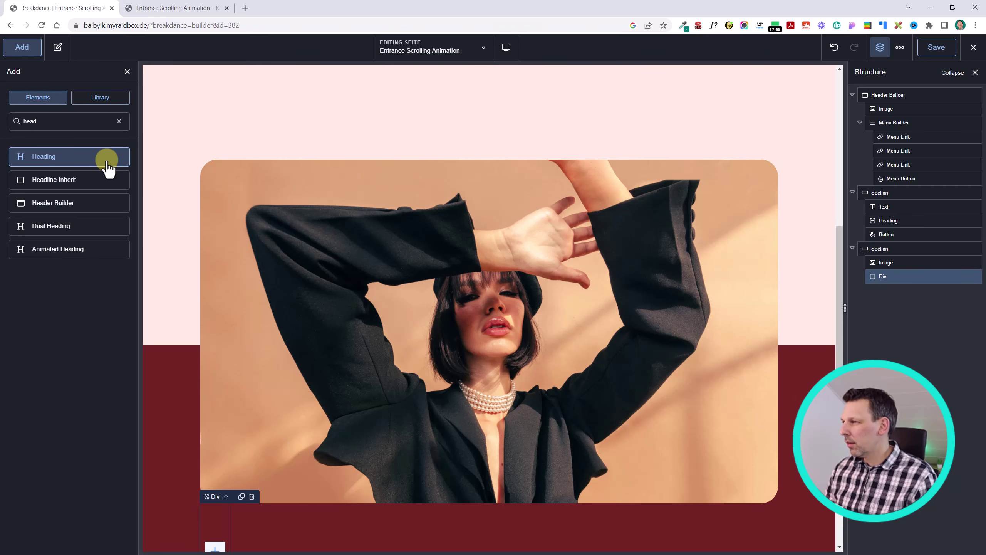
left_click(106, 162)
- Move the fashion photo into the Div, above the new heading
scroll(458, 298, "down", 1)
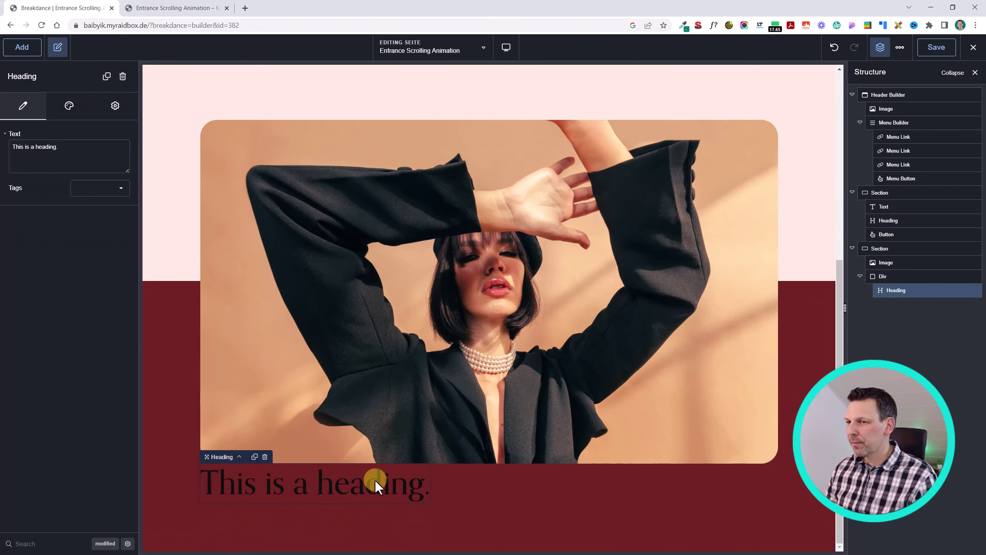
left_click(69, 106)
left_click(892, 262)
mouse_move(893, 263)
left_mouse_down()
mouse_move(895, 286)
mouse_move(901, 276)
left_mouse_up()
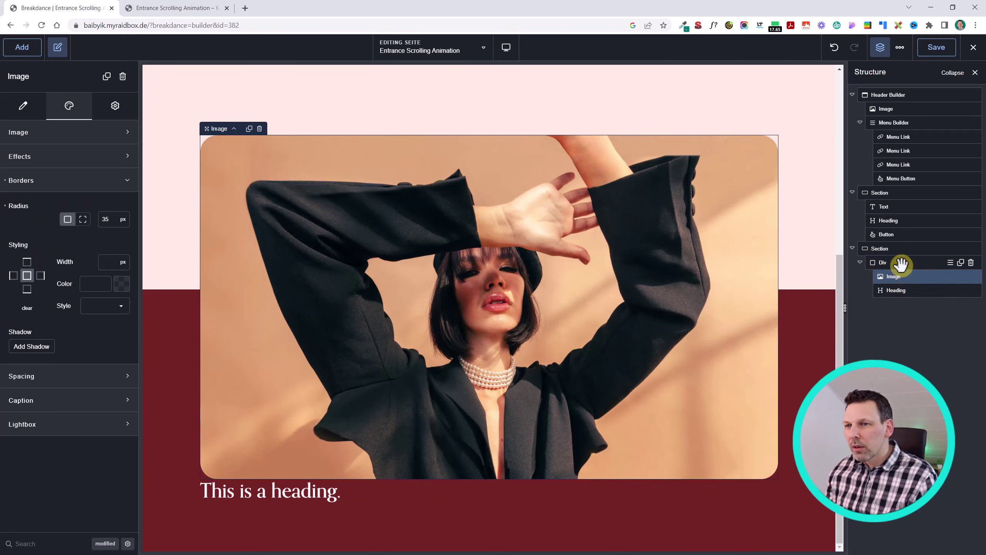
- Check the Div, photo and heading in Structure, then start renaming the Div
left_click(896, 263)
left_click(901, 276)
left_click(906, 290)
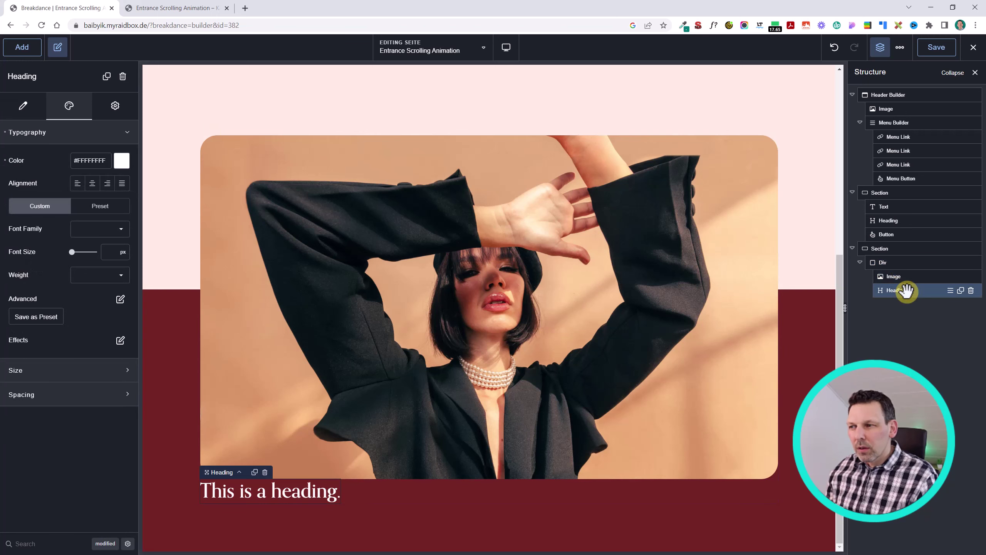
left_click(898, 263)
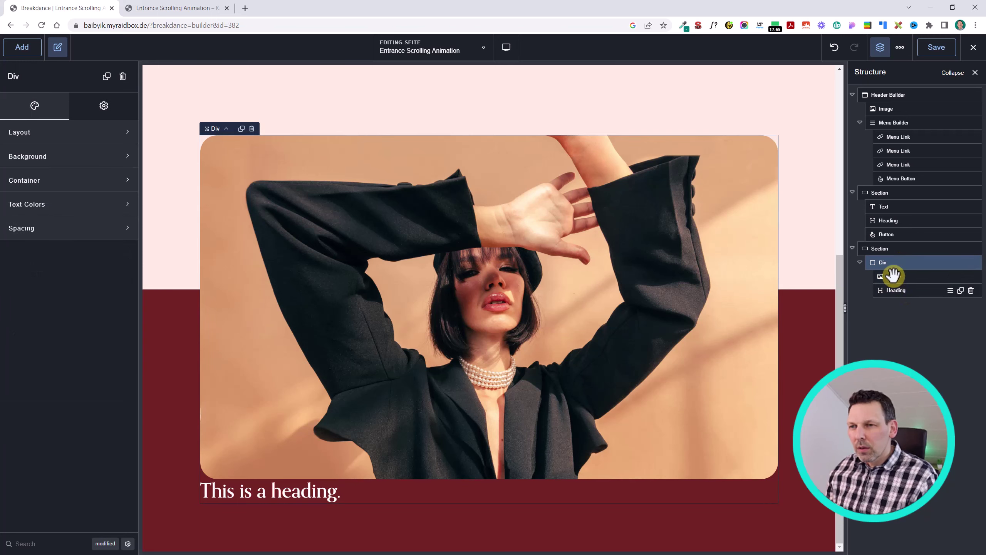
double_click(916, 267)
- Rename the Div to 'Animation' and make its heading absolutely positioned
type("An")
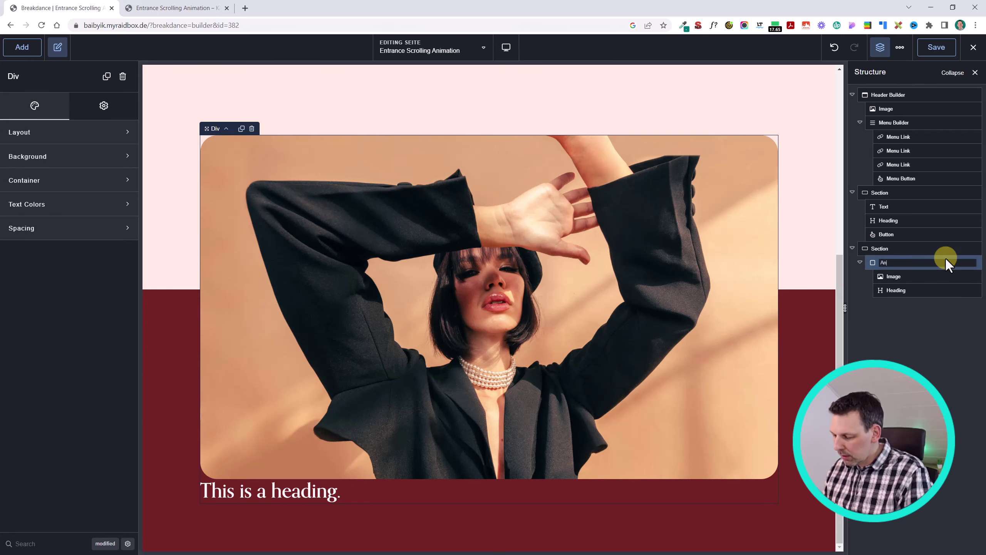
type("imation")
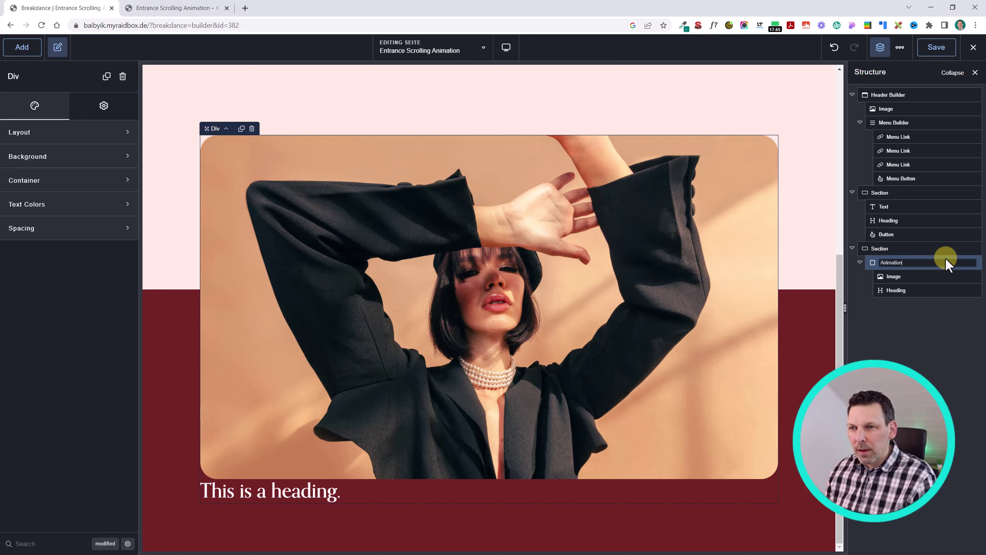
key("Return")
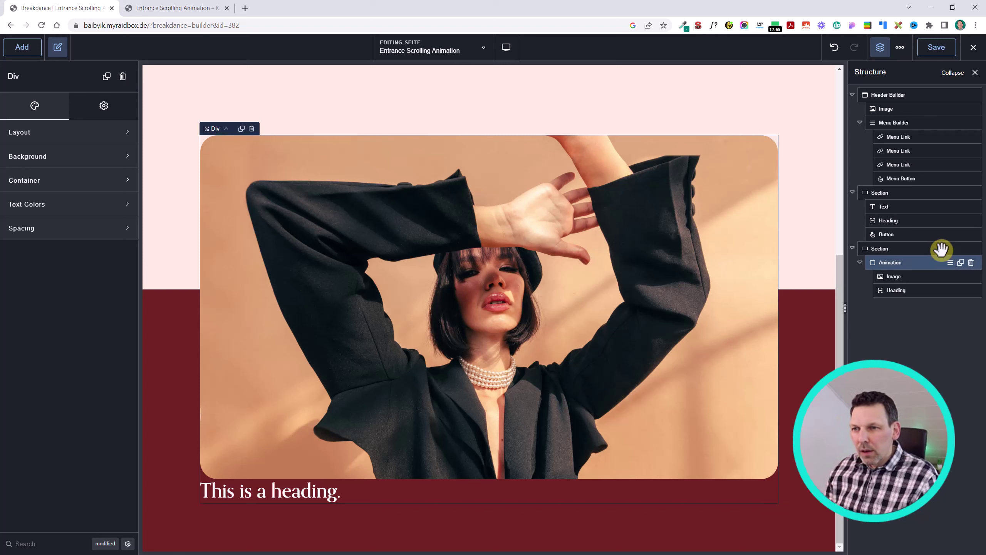
left_click(896, 290)
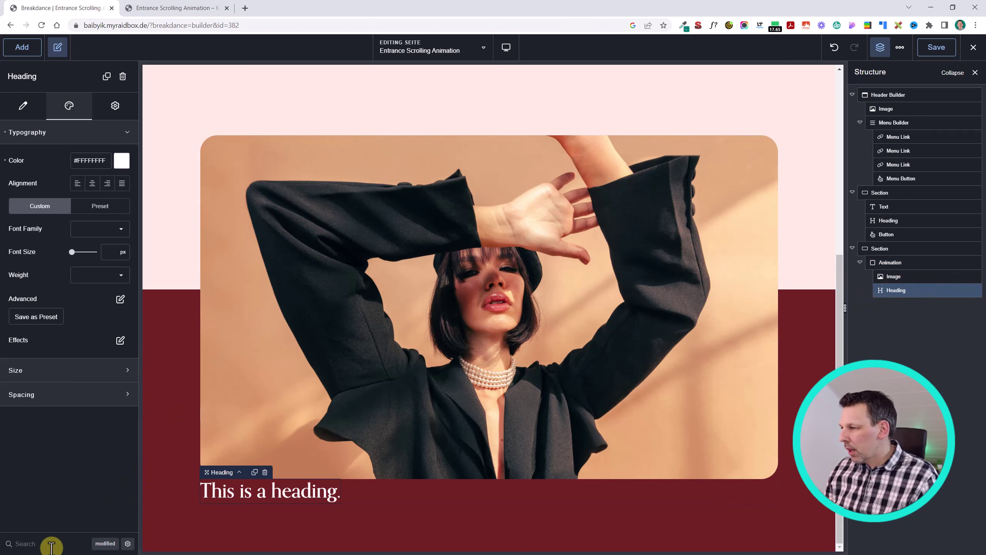
type("position")
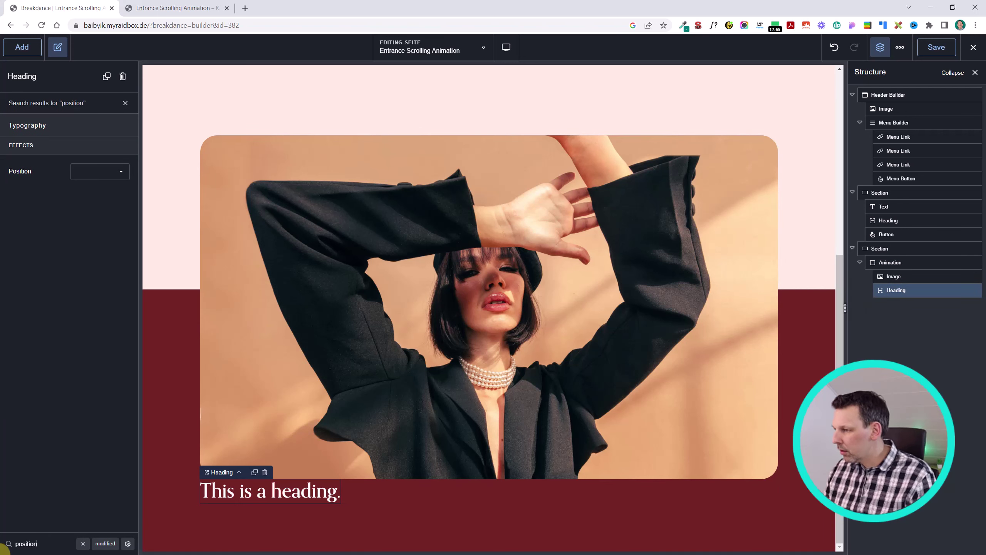
left_click(127, 543)
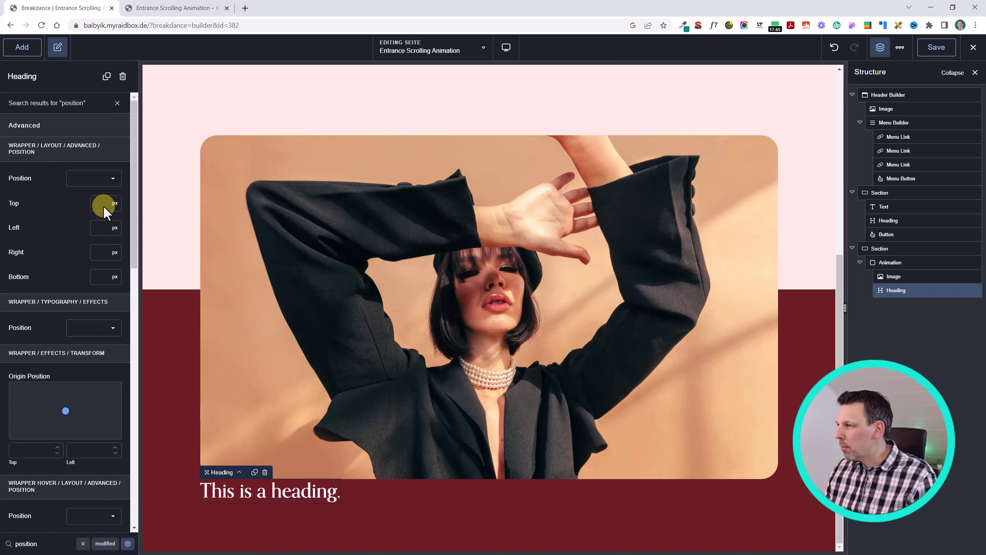
left_click(104, 180)
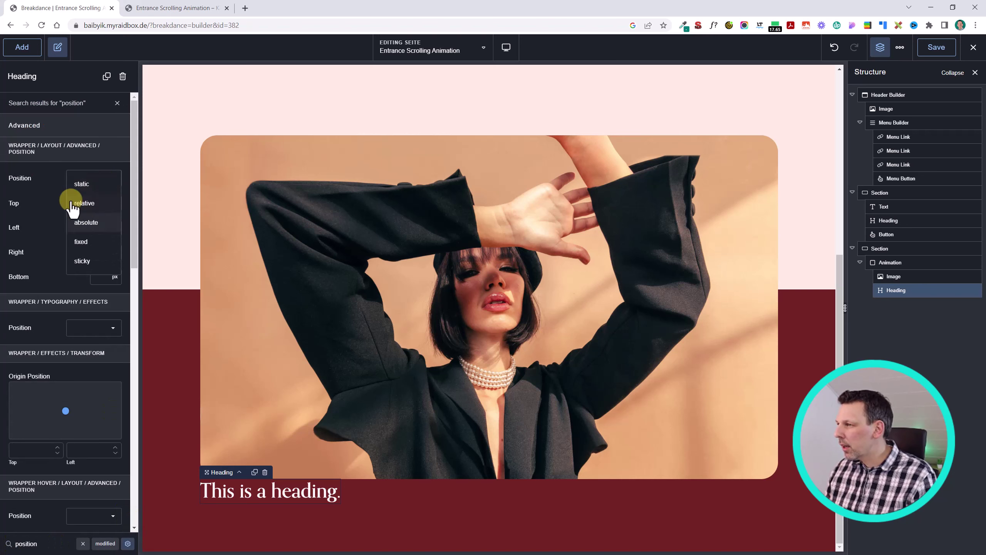
left_click(90, 223)
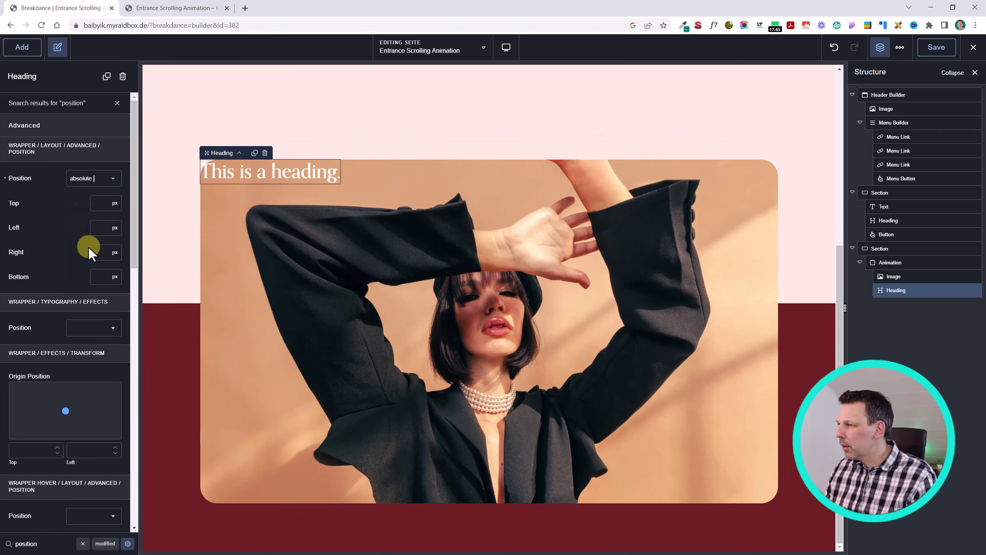
- Offset the heading 1.8 em from the bottom and 1 em from the left
left_click(117, 277)
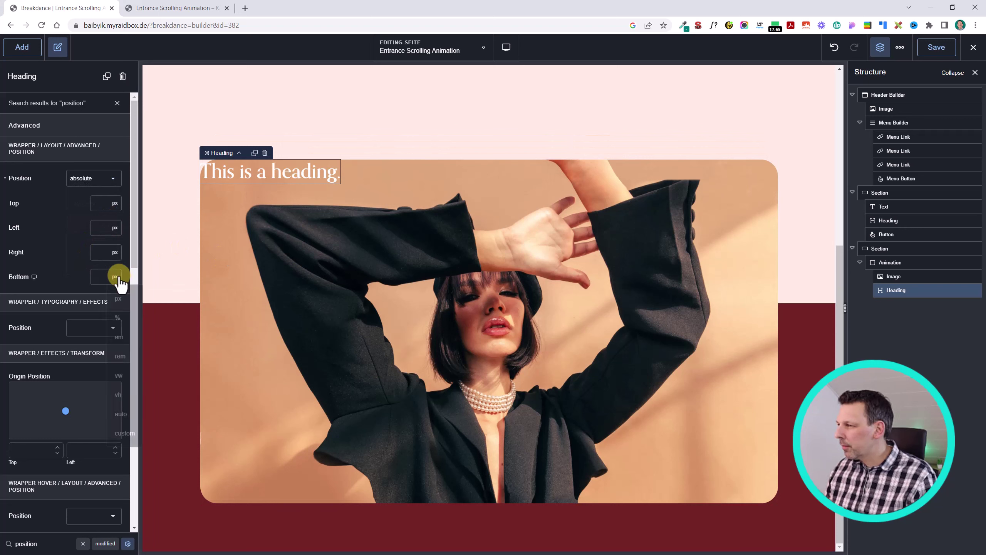
left_click(120, 337)
left_click(100, 273)
type("3")
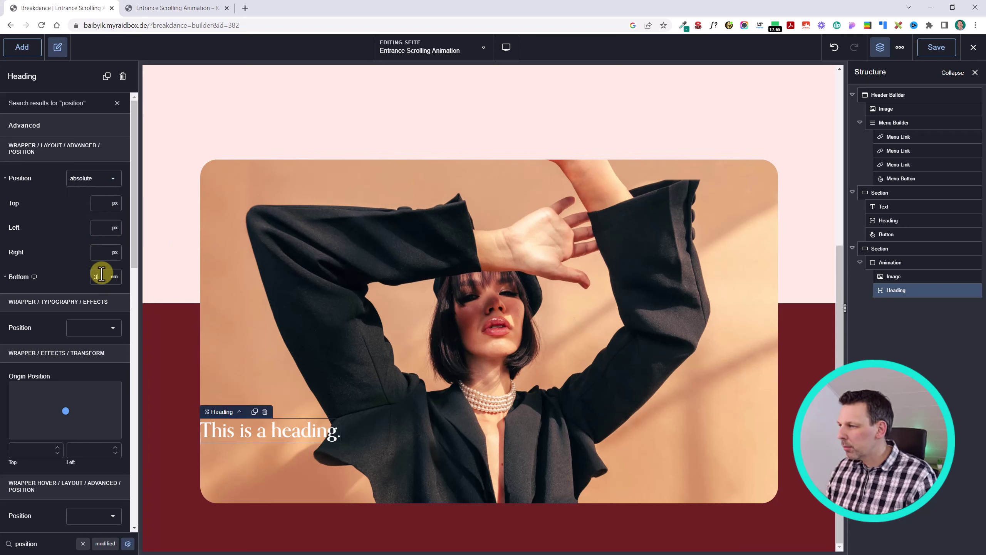
key("BackSpace")
type("2")
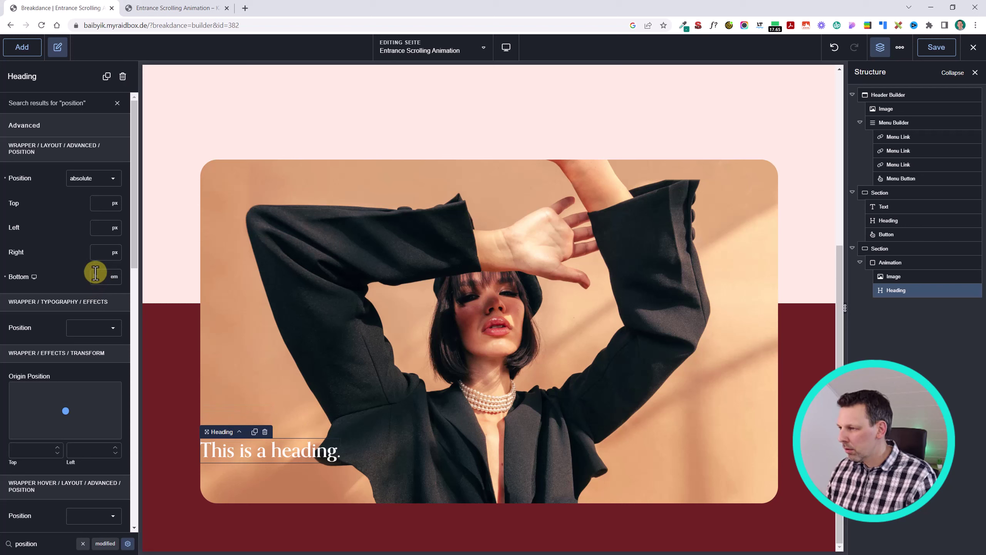
left_click_drag(96, 273, 84, 280)
type("1.8")
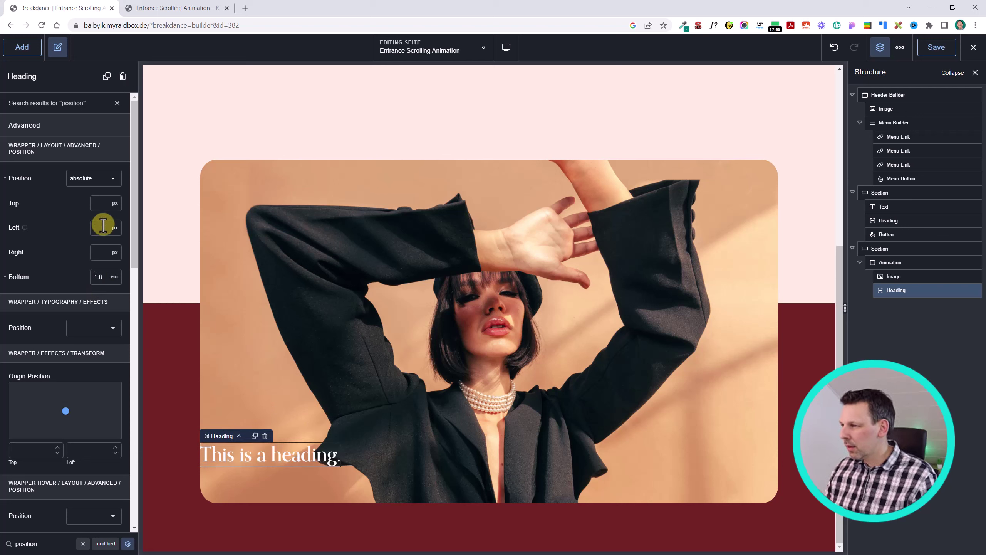
left_click(114, 227)
left_click(117, 279)
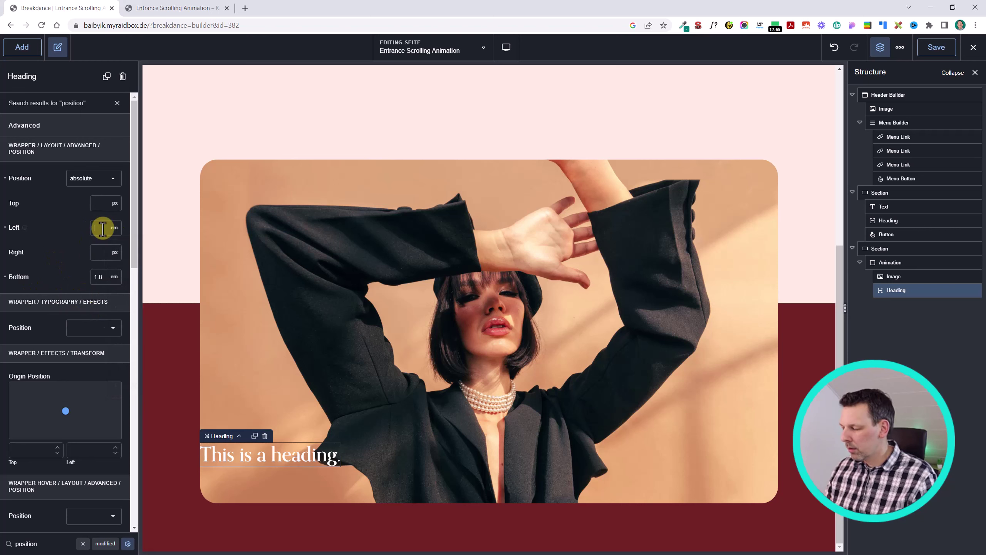
type("1")
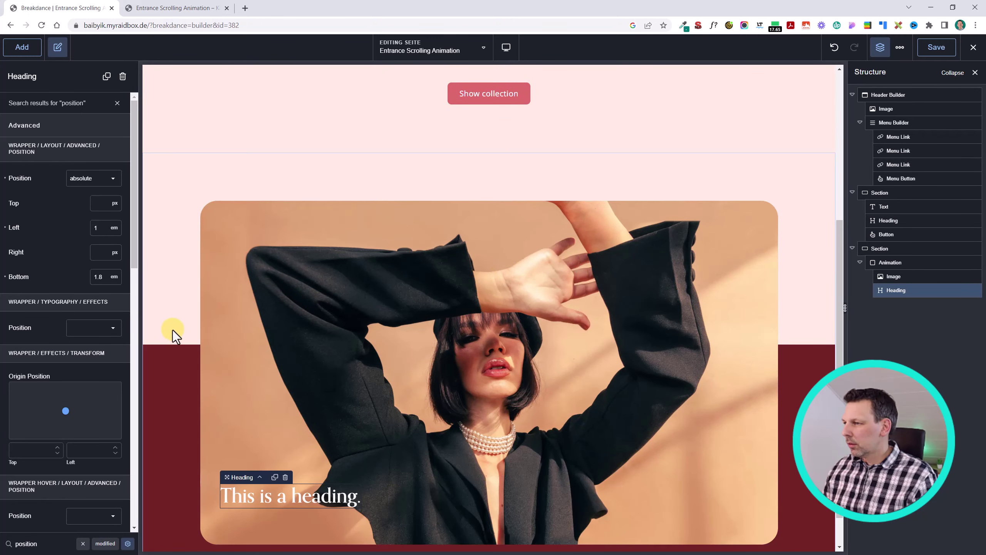
- Move the section's background gradient stops so the dark red begins higher behind the photo
left_click(172, 330)
left_click(70, 263)
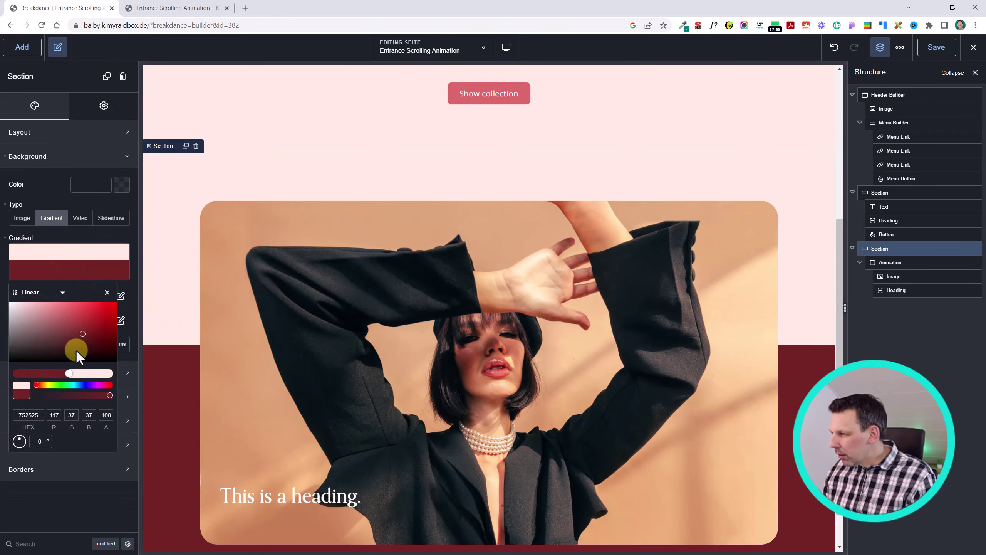
mouse_move(67, 374)
left_mouse_down()
mouse_move(92, 374)
mouse_move(82, 374)
left_mouse_up()
scroll(533, 273, "down", 1)
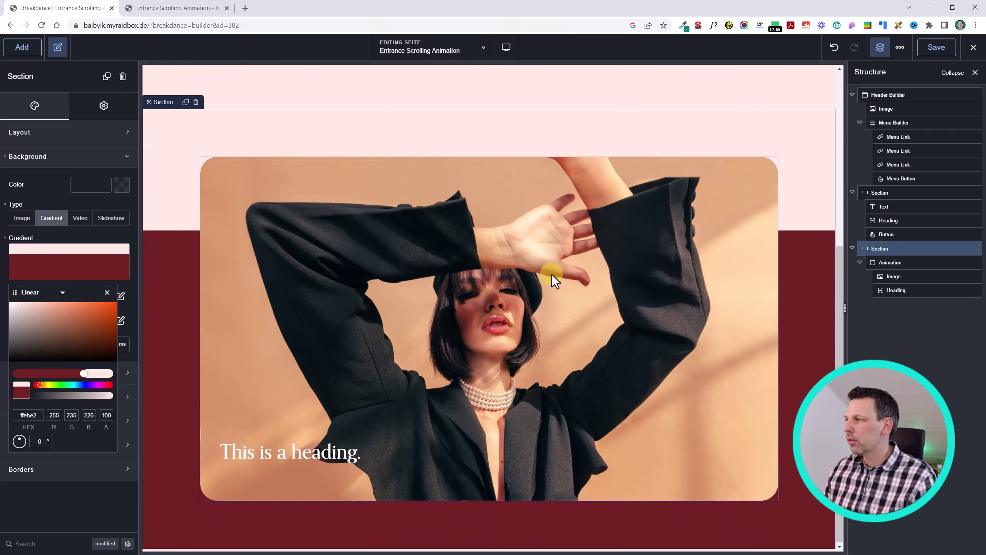
scroll(555, 272, "up", 4)
scroll(549, 257, "down", 4)
scroll(549, 253, "up", 6)
scroll(549, 254, "down", 3)
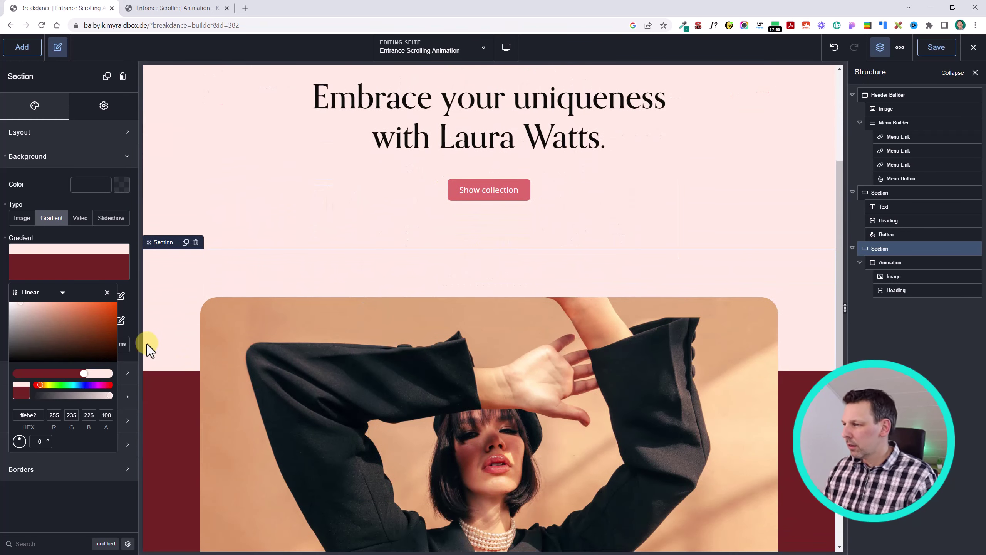
mouse_move(84, 375)
left_mouse_down()
mouse_move(93, 374)
mouse_move(79, 373)
left_mouse_up()
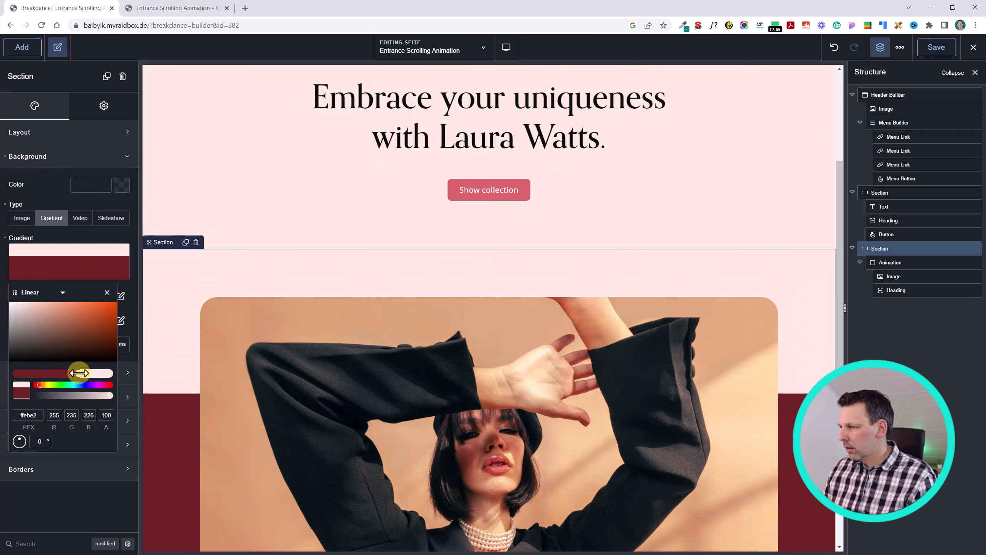
scroll(544, 311, "down", 3)
scroll(369, 326, "up", 3)
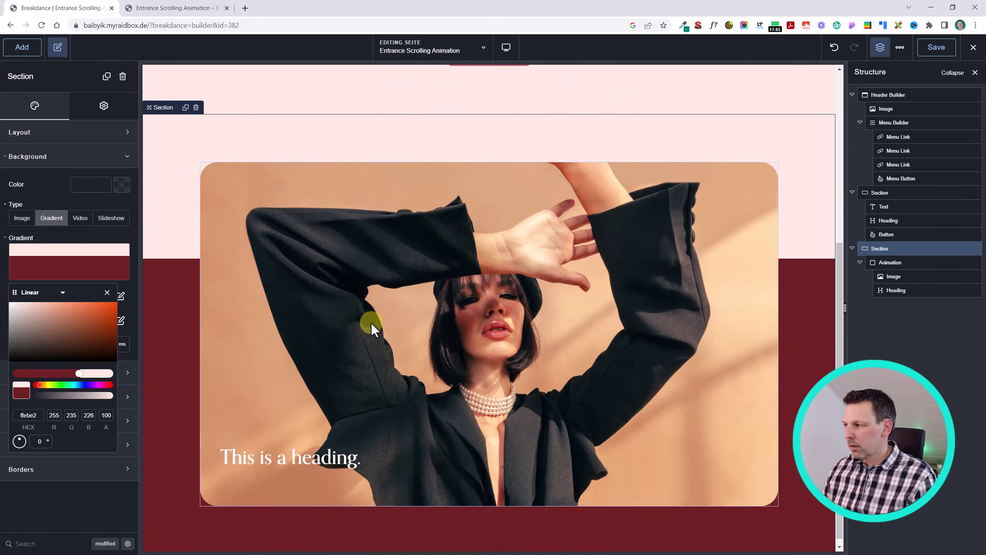
scroll(609, 308, "down", 3)
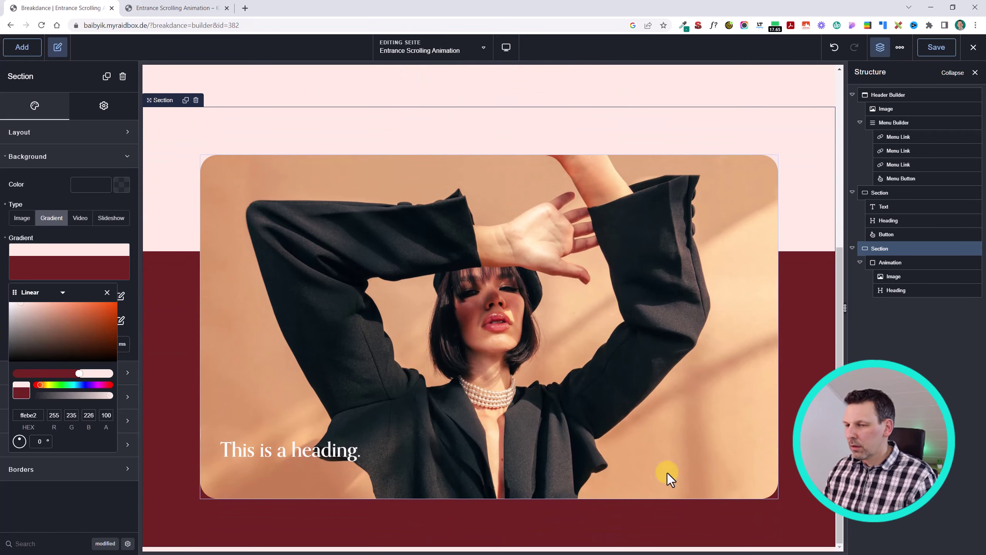
- Save the page and reload the live front end to check the result
left_click(939, 45)
left_click(183, 7)
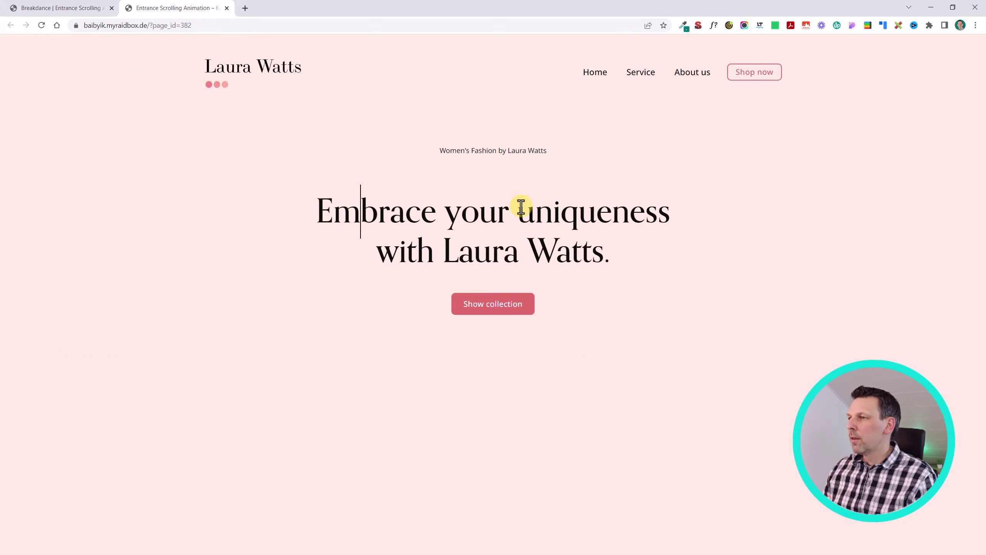
key("F5")
scroll(751, 296, "down", 5)
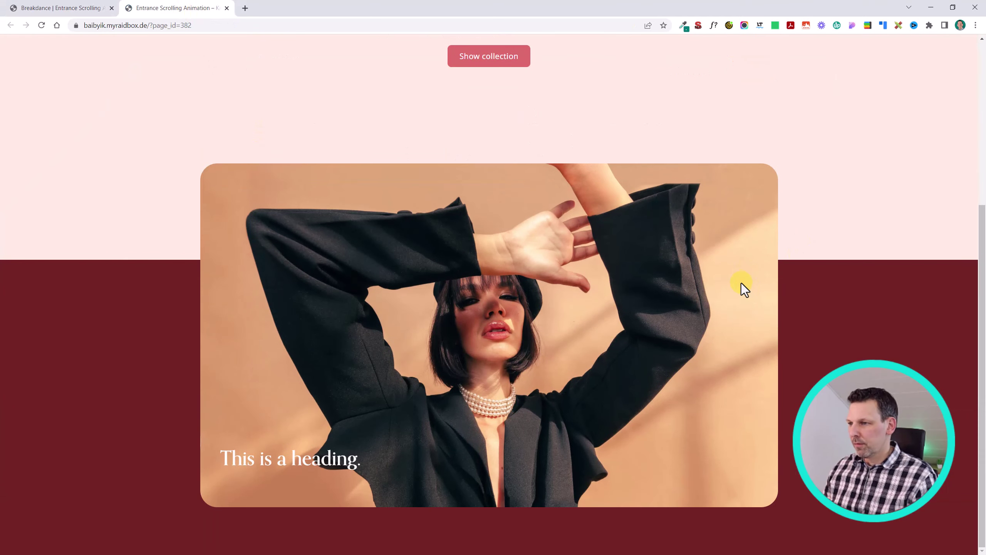
scroll(741, 283, "up", 5)
scroll(736, 279, "down", 5)
scroll(736, 279, "down", 1)
scroll(735, 278, "up", 6)
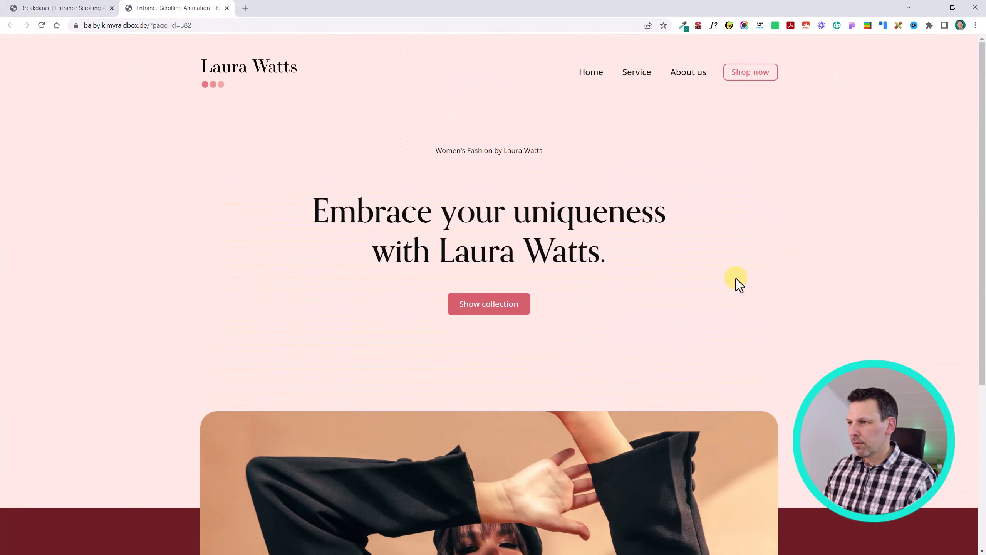
key("ctrl+shift+Tab")
- Add a new section after the fashion-photo section
left_click(406, 267)
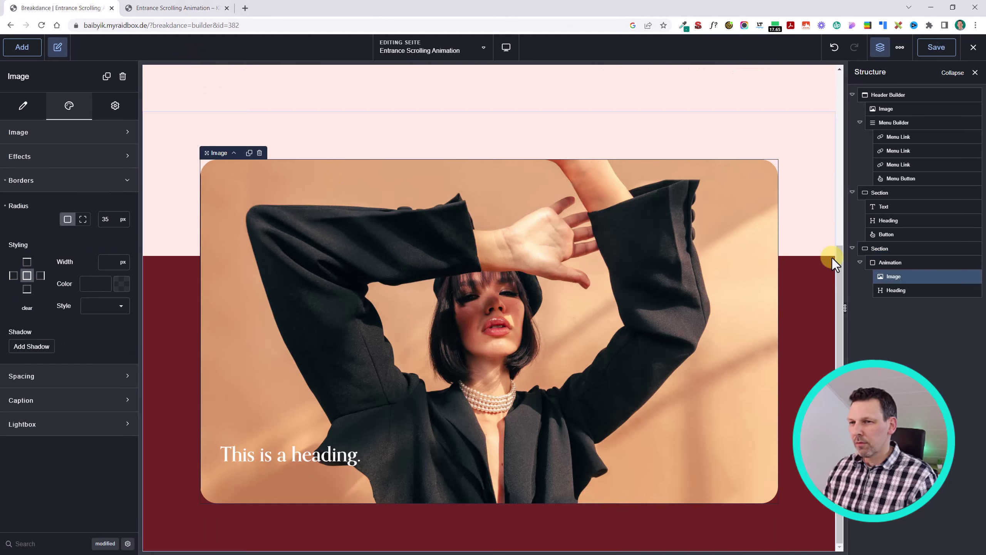
left_click(894, 262)
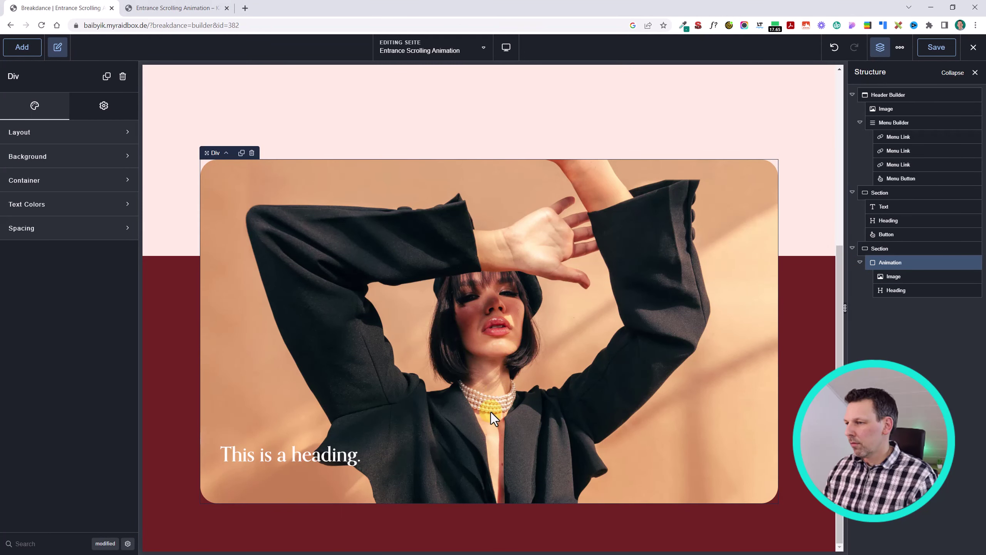
left_click(789, 427)
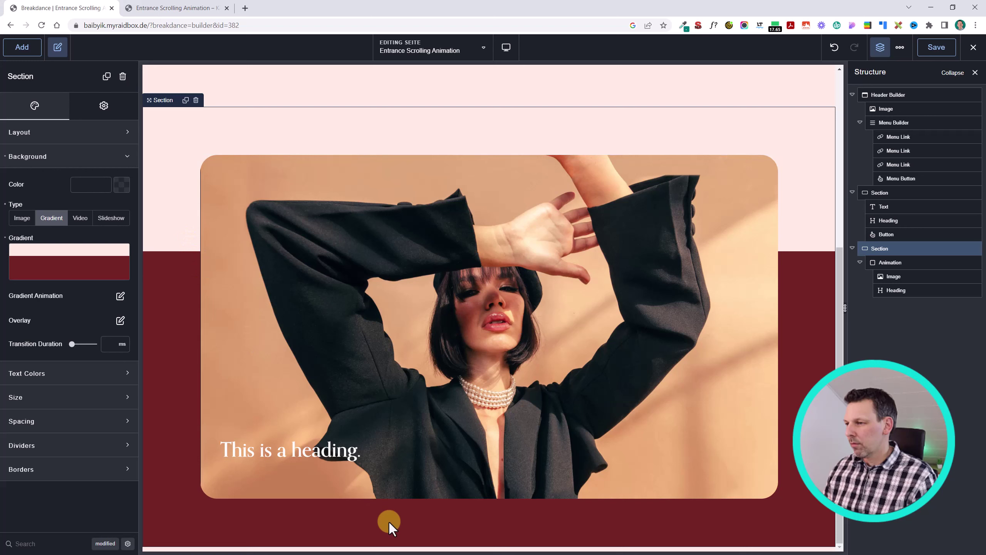
type("a")
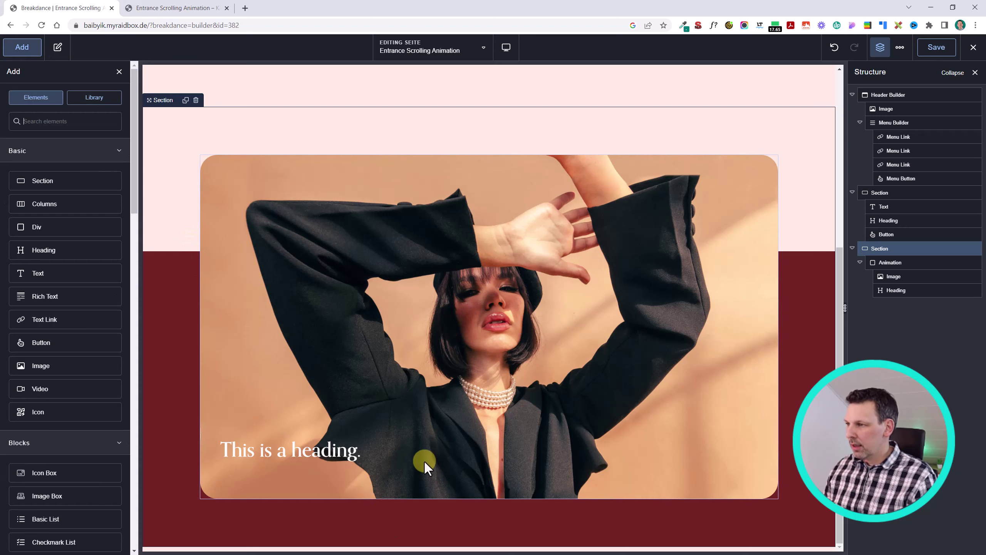
type("section")
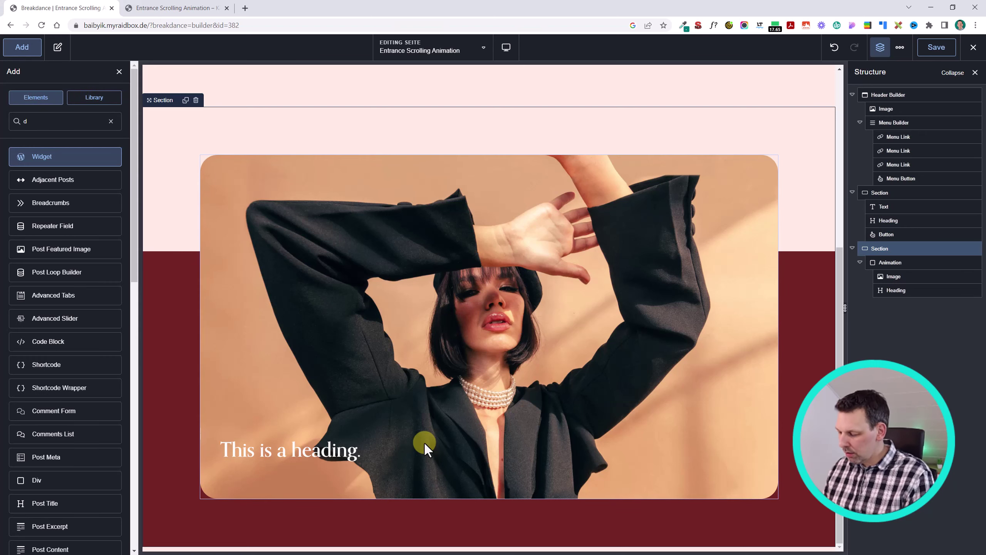
key("Return")
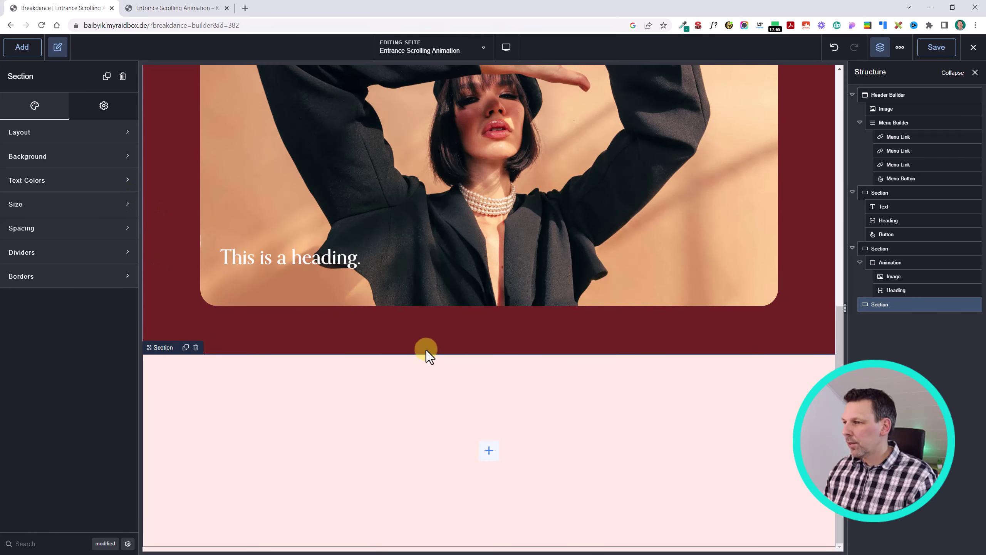
- Set the new section's background colour to the Secondary dark red
left_click(89, 156)
left_click(121, 185)
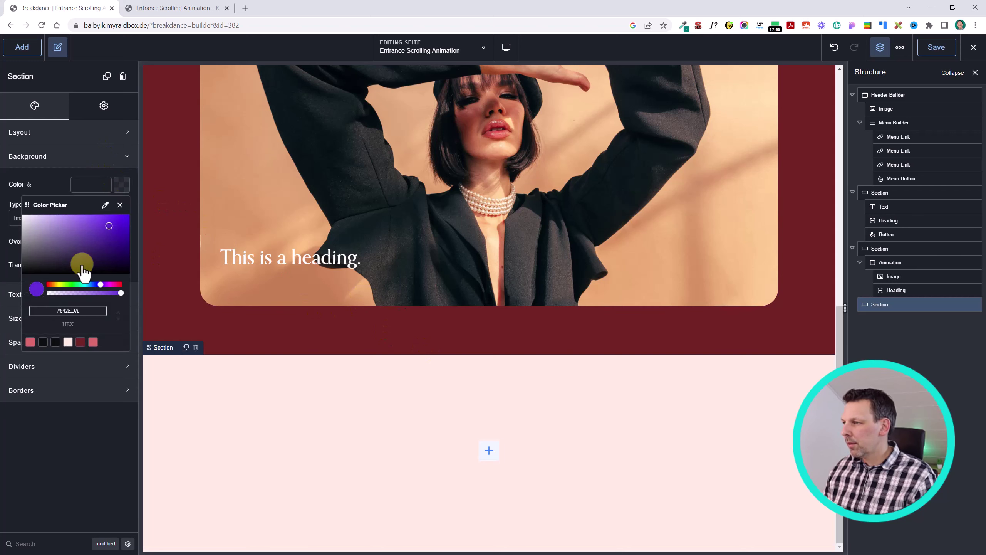
left_click(79, 342)
left_click(335, 394)
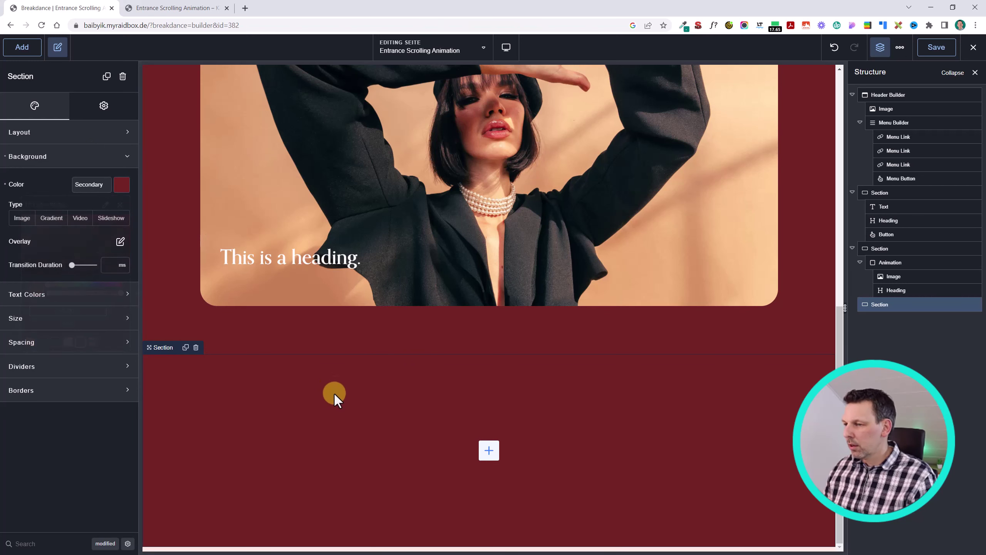
left_click(700, 342)
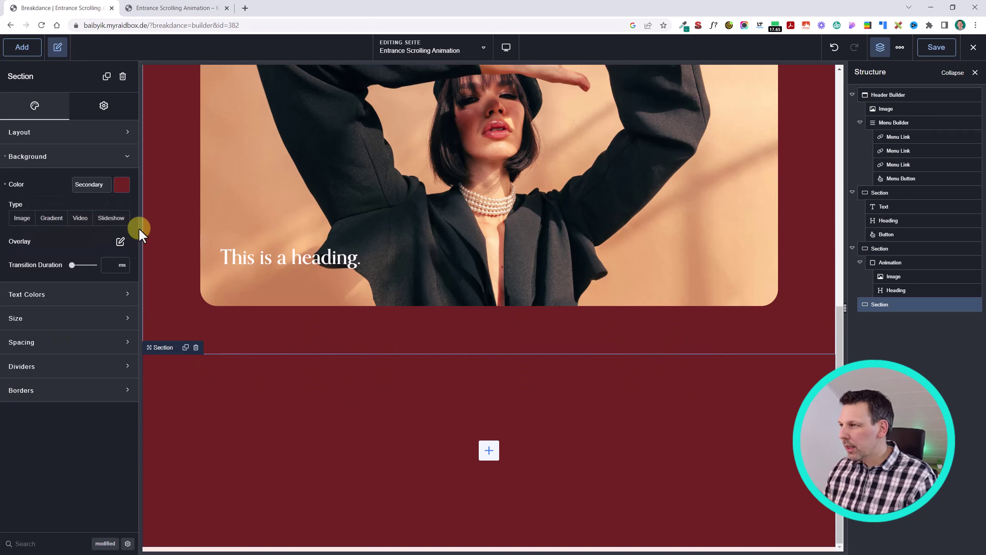
- Add a Div to the new section and a Heading inside that Div
left_click(22, 47)
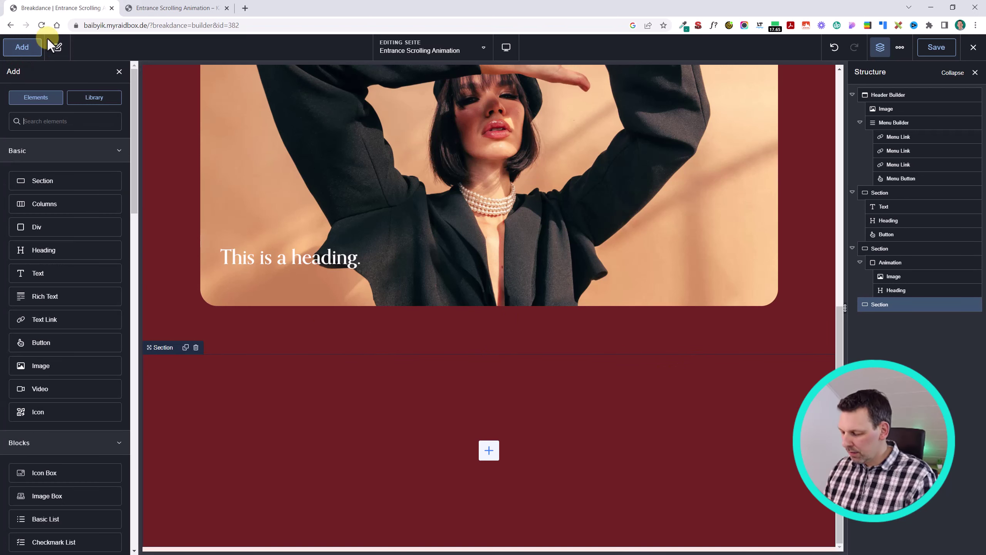
type("div")
key("Return")
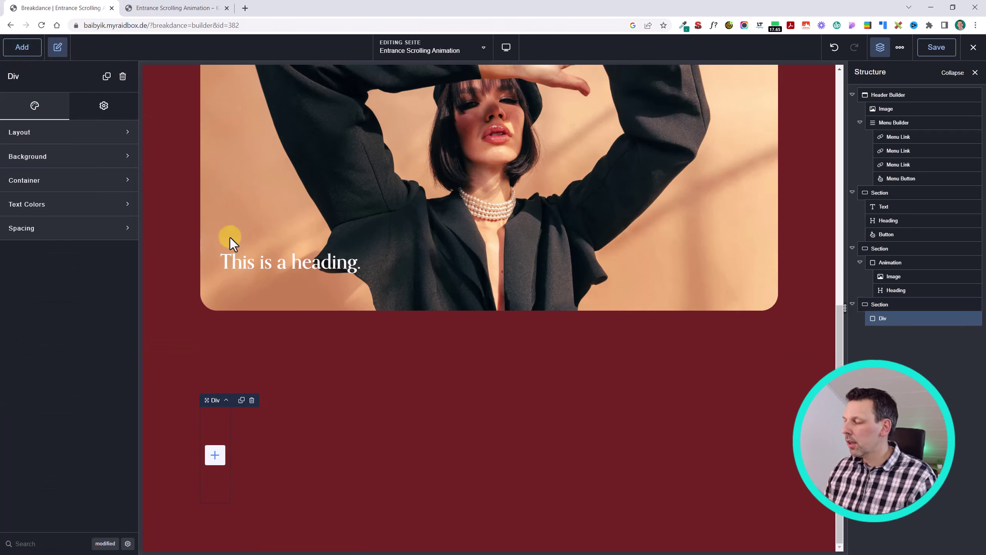
left_click(22, 47)
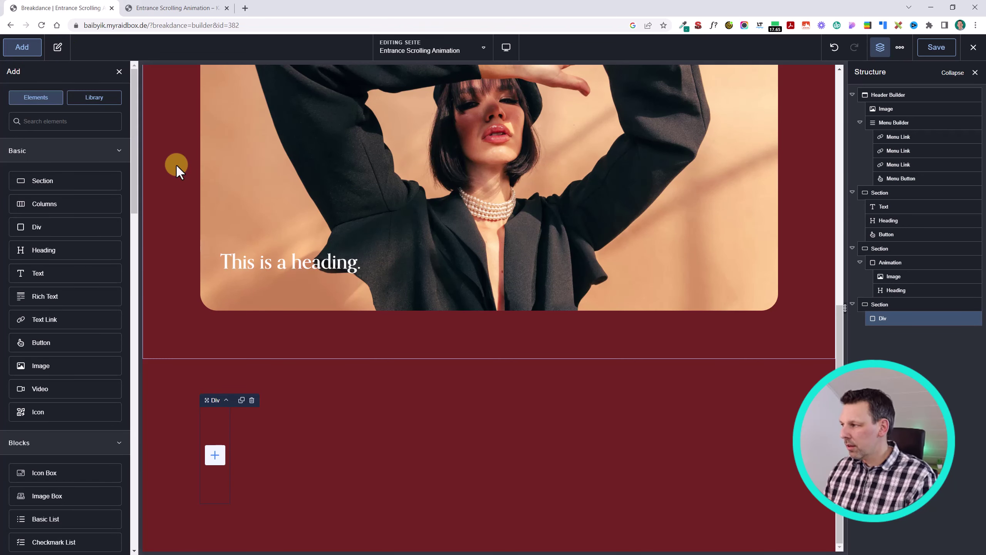
type("head")
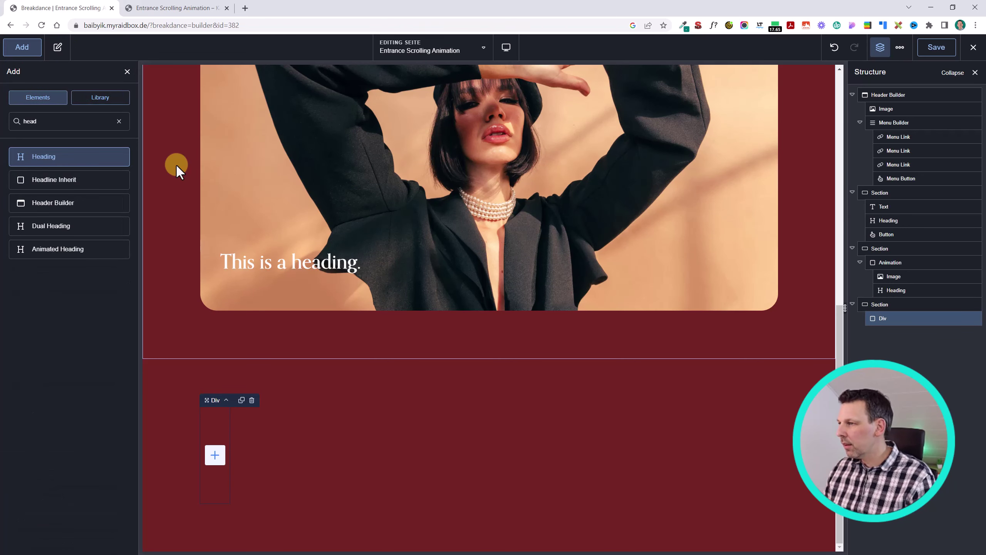
key("Return")
- Try heading levels on the photo heading, switching it to h2 and then h3
left_click(116, 189)
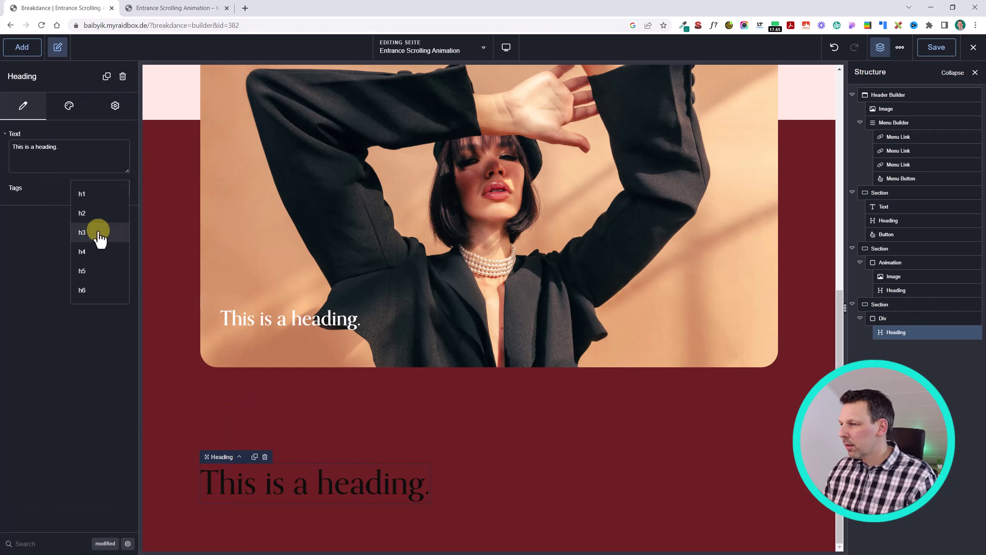
left_click(311, 325)
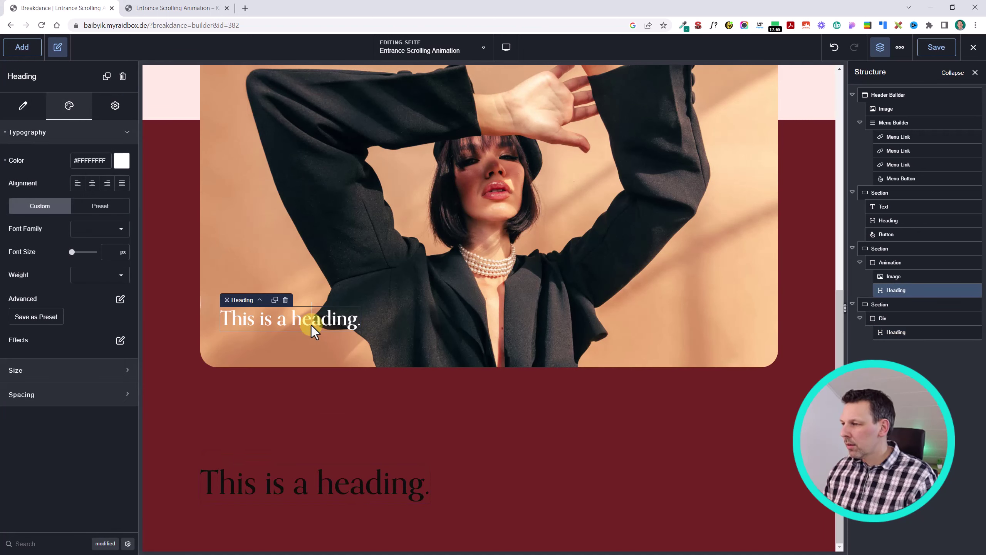
left_click(34, 109)
left_click(95, 190)
left_click(93, 215)
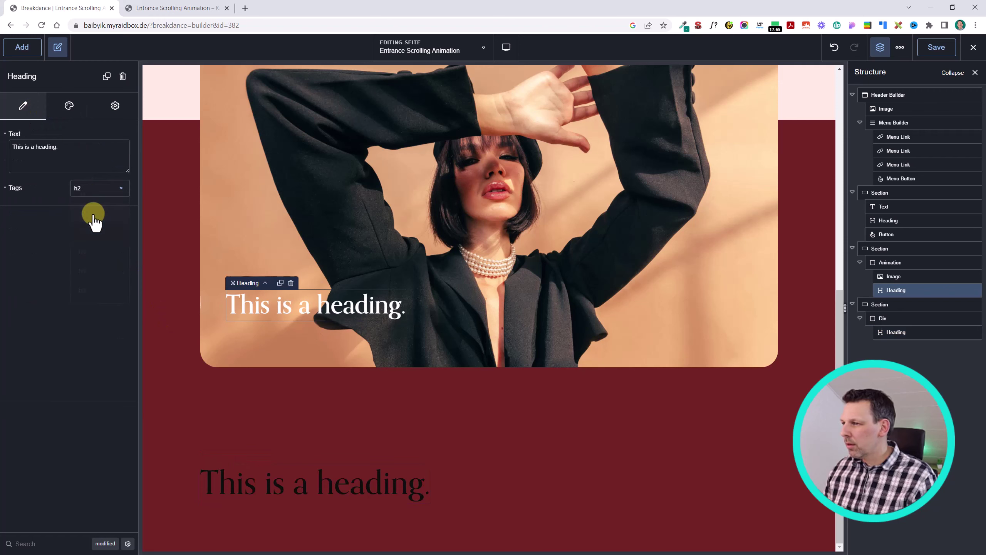
scroll(389, 299, "up", 8)
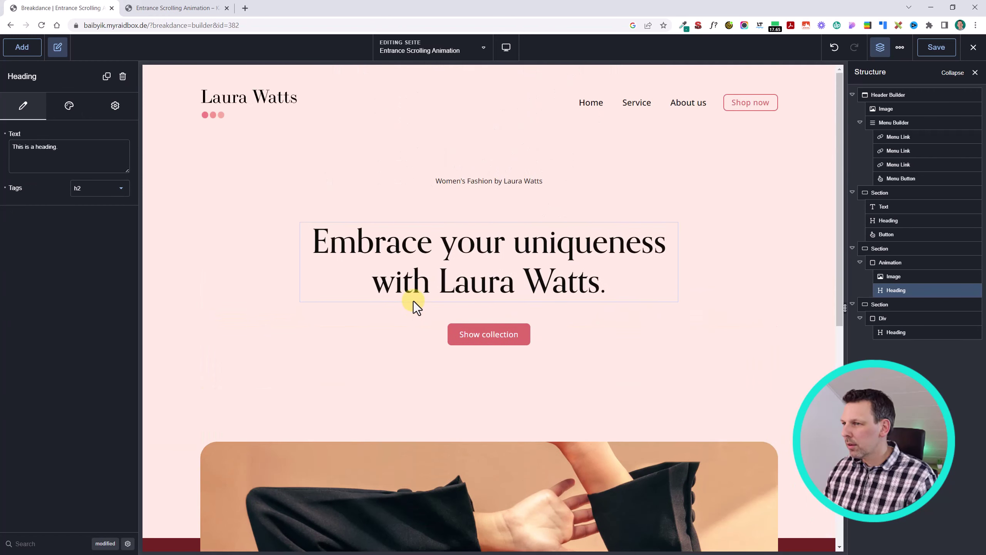
scroll(415, 303, "down", 8)
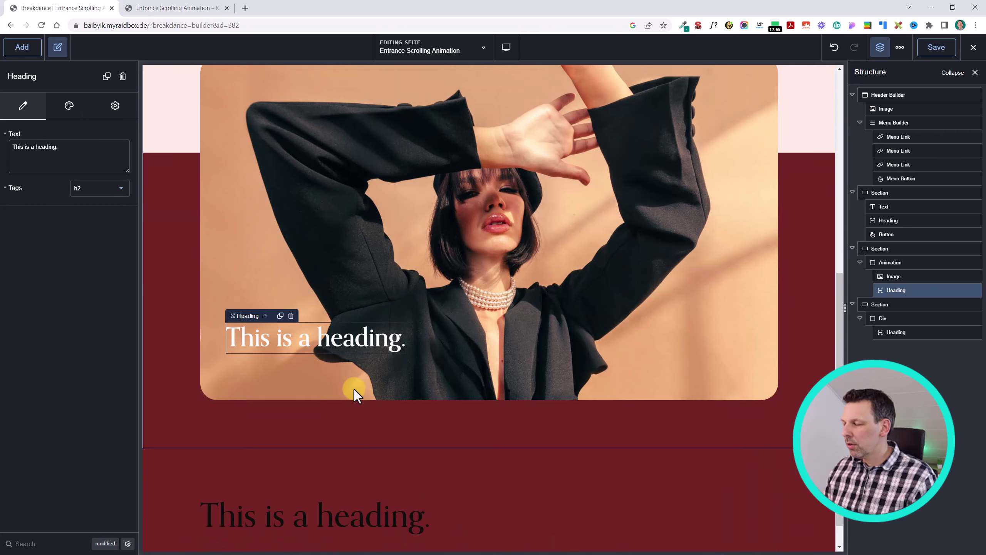
left_click(119, 190)
left_click(93, 232)
- Tag the new dark-red section heading as h3 and set the photo heading back to h2
left_click(340, 503)
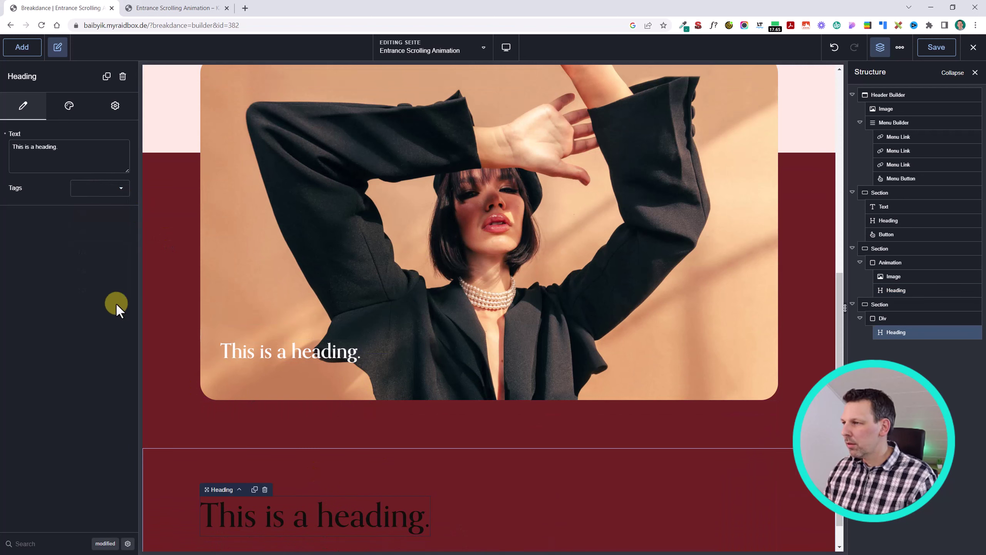
left_click(97, 194)
left_click(94, 216)
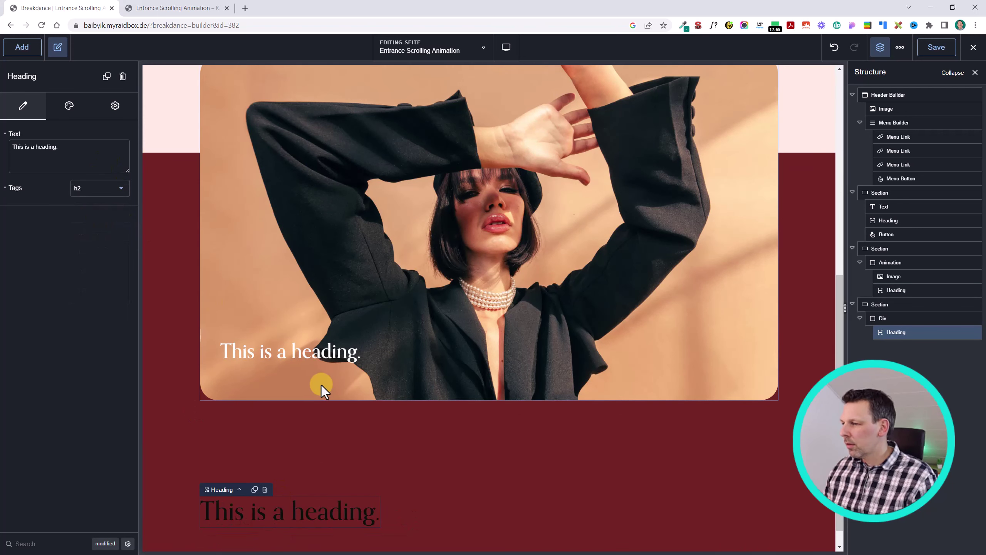
scroll(341, 412, "down", 1)
left_click(104, 193)
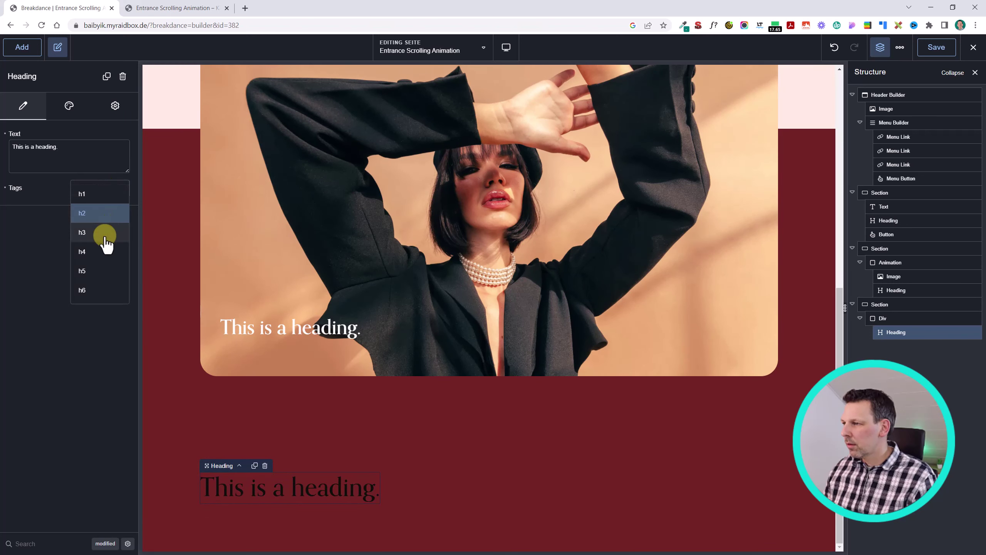
left_click(106, 233)
left_click(334, 333)
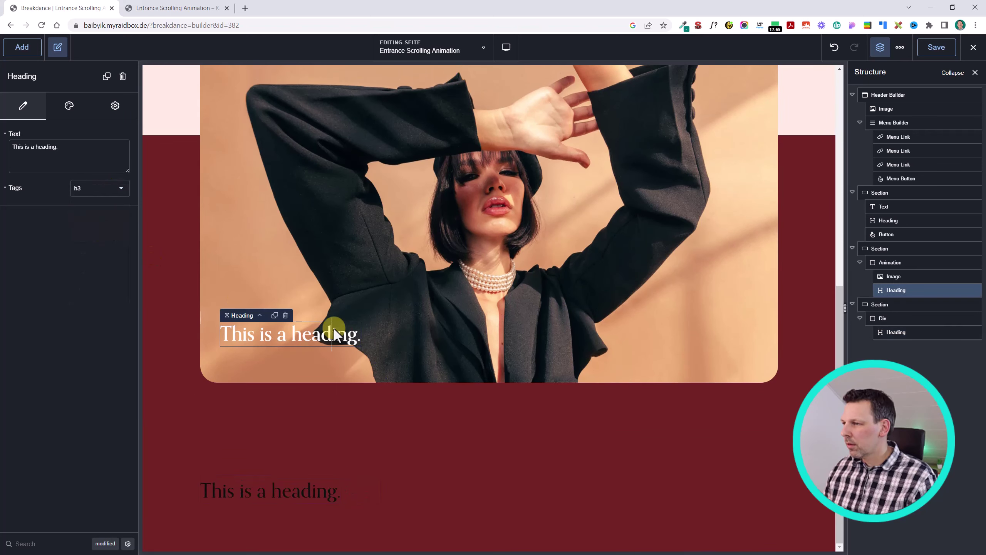
left_click(105, 193)
left_click(105, 218)
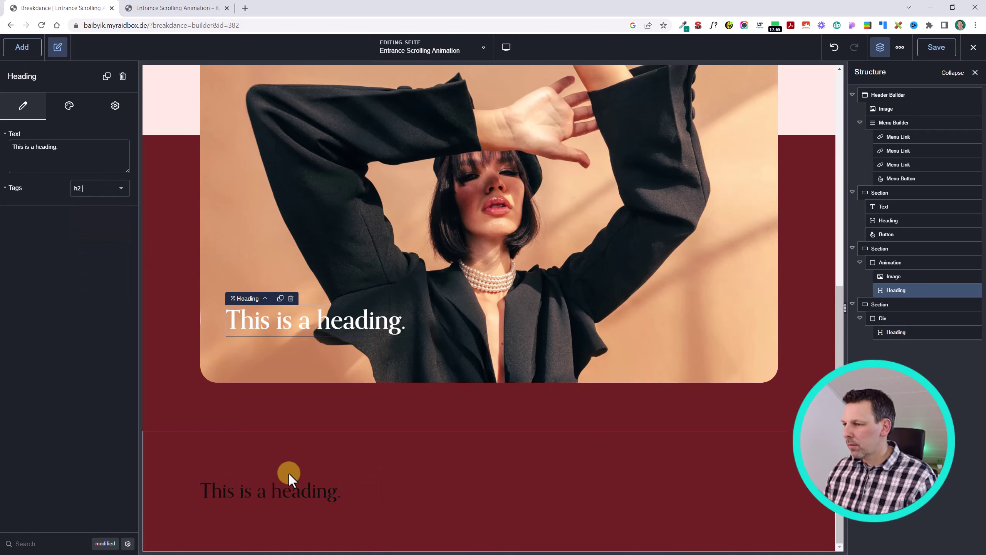
left_click(290, 489)
- Adjust the new heading's Typography colour toward light pink and select its hex field for #FFE5E5
left_click(69, 105)
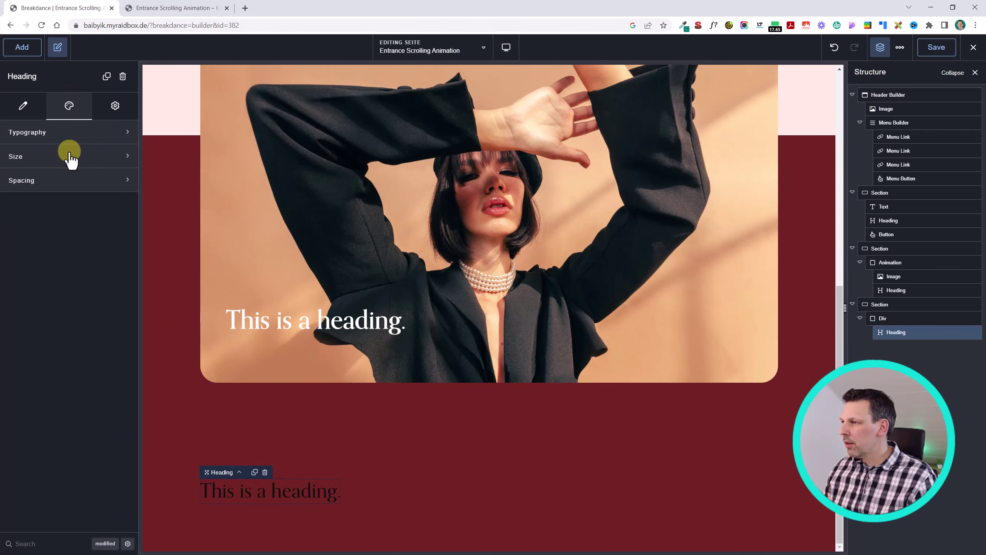
left_click(59, 134)
left_click(120, 159)
left_click_drag(97, 219, 24, 193)
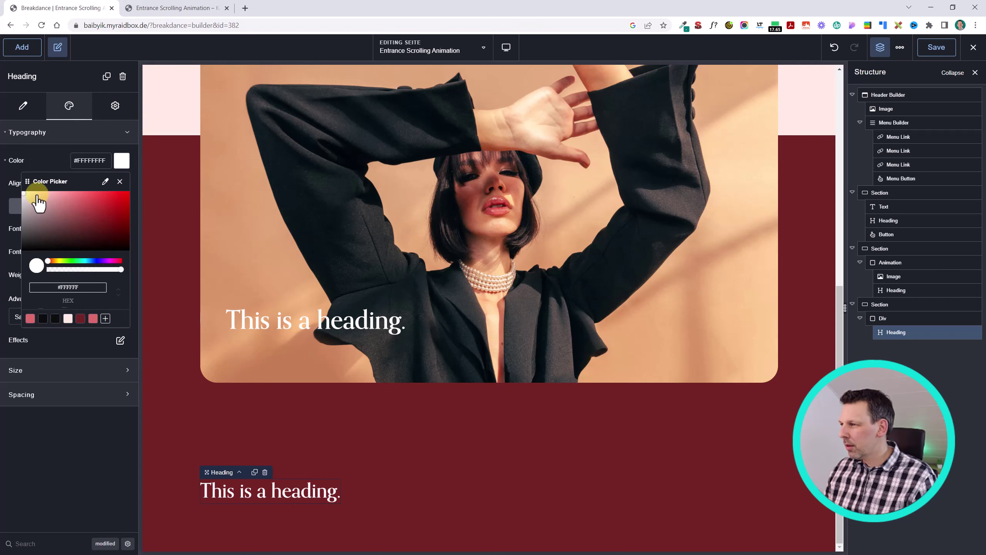
left_click(80, 318)
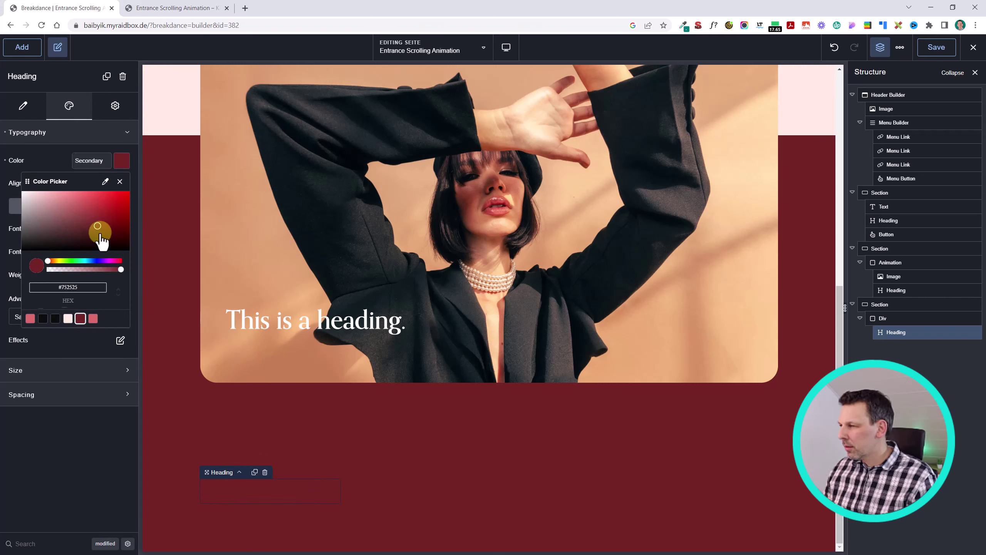
mouse_move(97, 226)
left_mouse_down()
mouse_move(36, 189)
mouse_move(33, 199)
left_mouse_up()
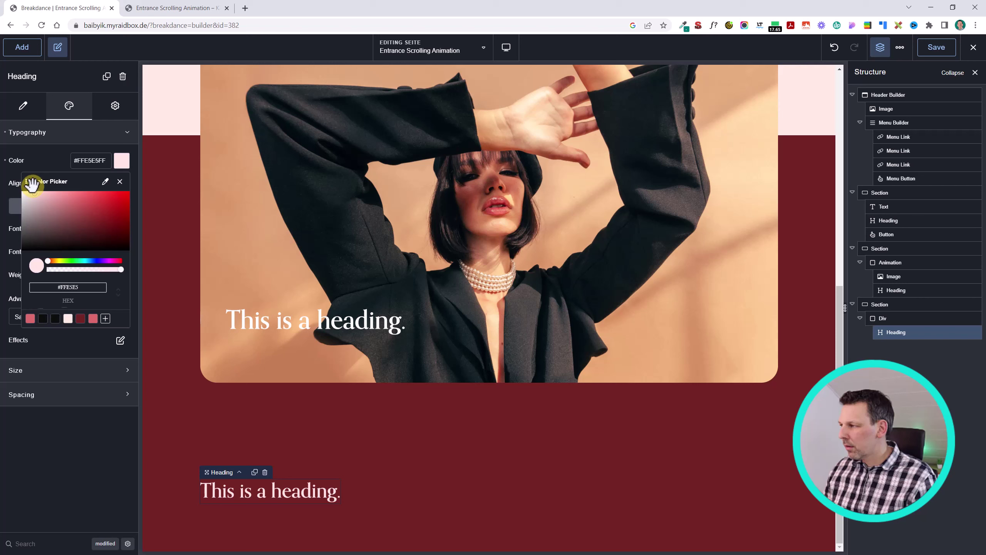
left_click(75, 286)
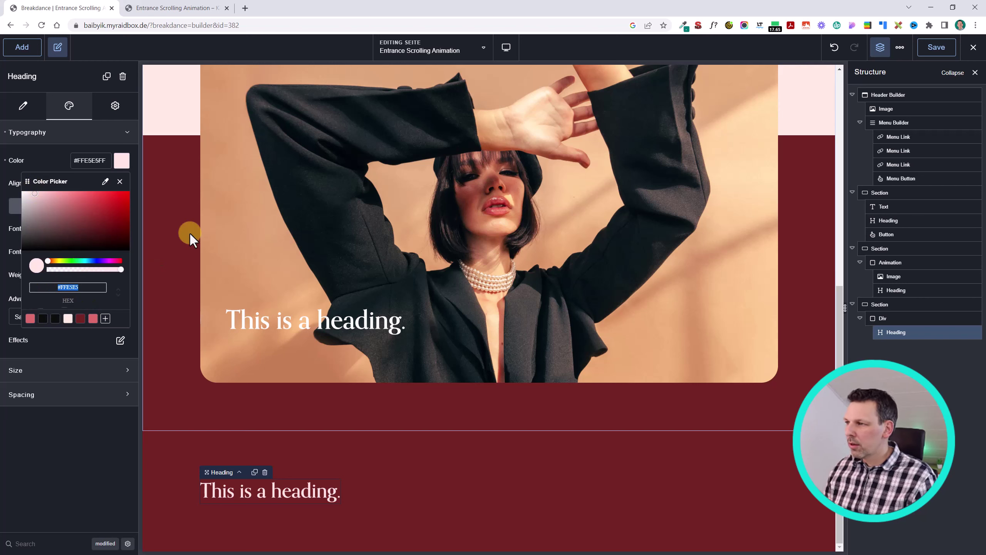
- Add a colour named 'text light', #FFE5E5, to the global palette
left_click(900, 46)
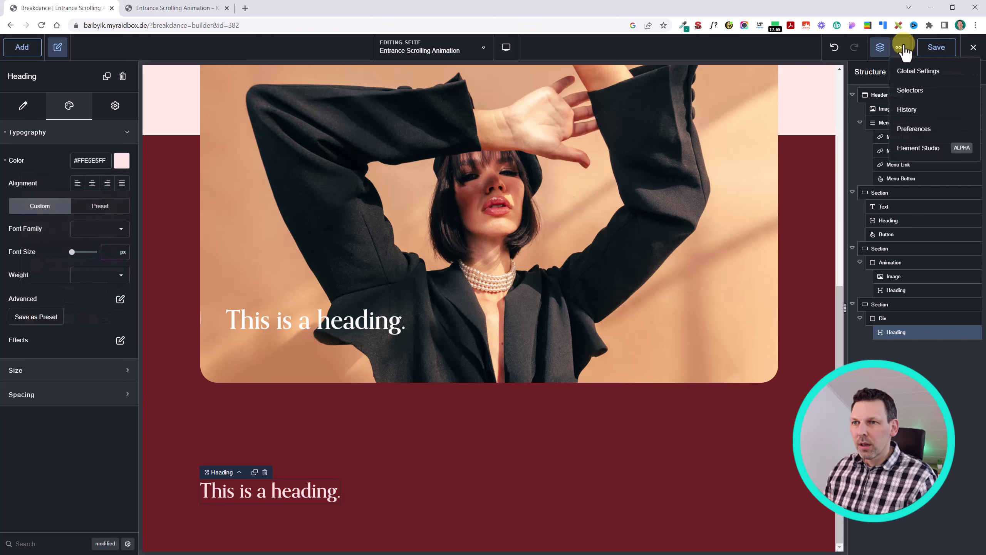
left_click(931, 79)
left_click(959, 241)
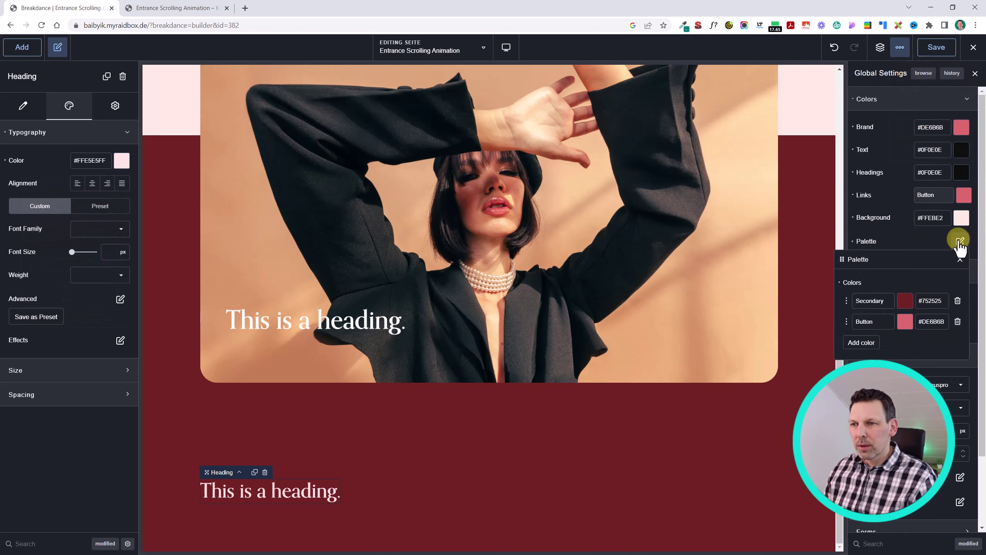
left_click(876, 343)
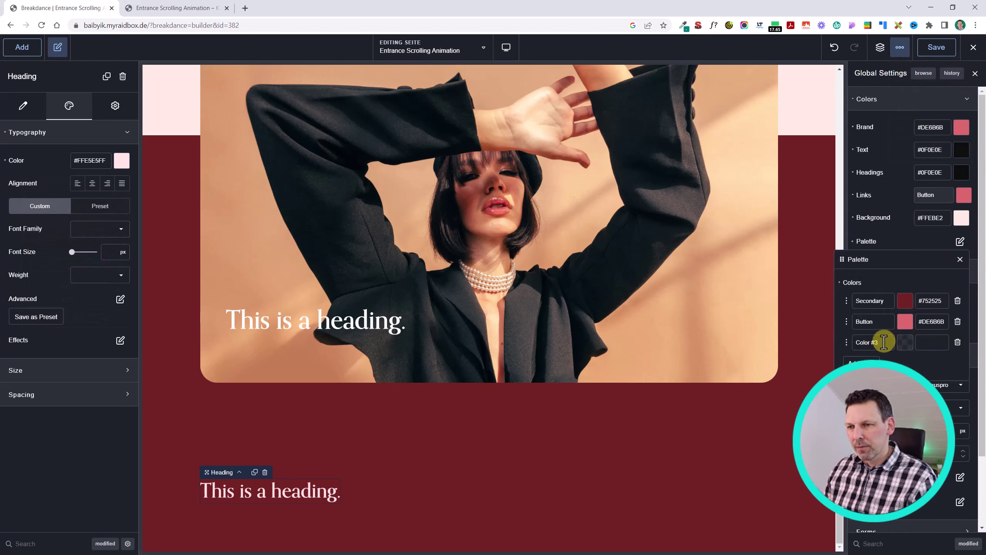
left_click_drag(884, 341, 856, 341)
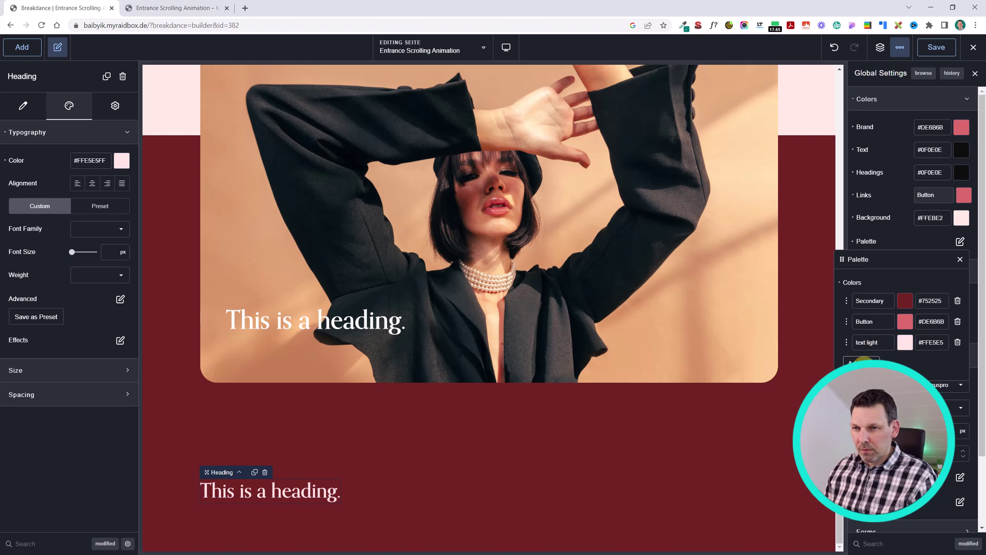
left_click(960, 260)
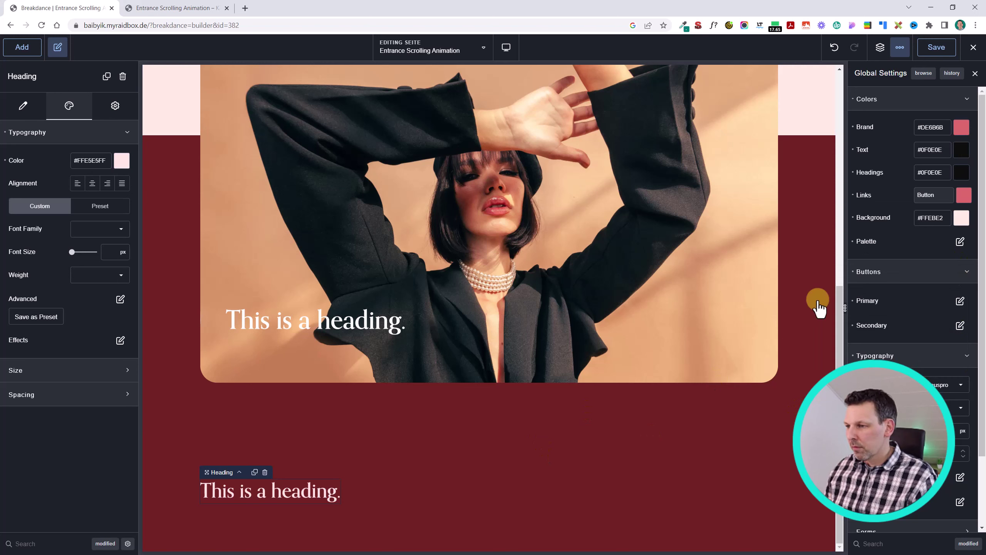
- Apply the text light colour to the lower heading and save the global settings
left_click(121, 160)
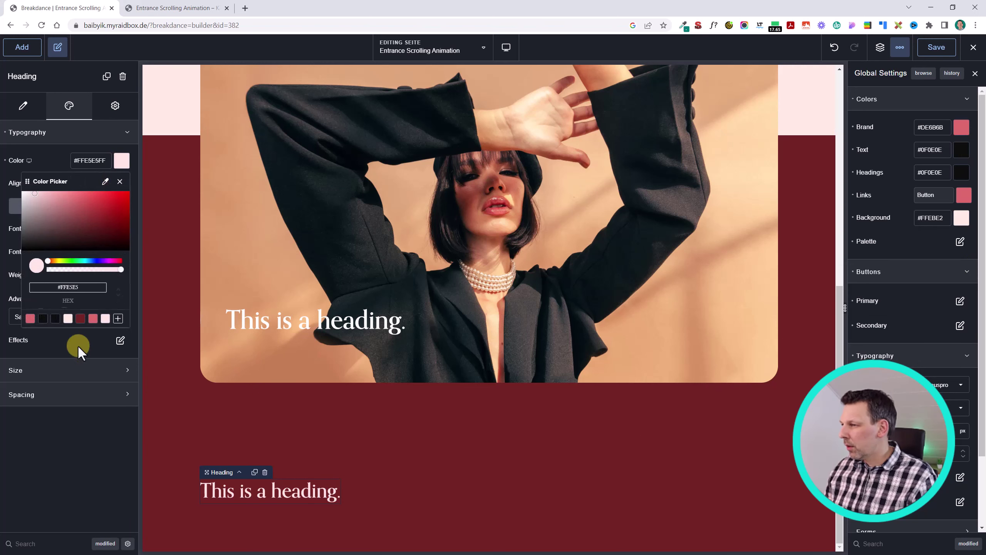
left_click(105, 318)
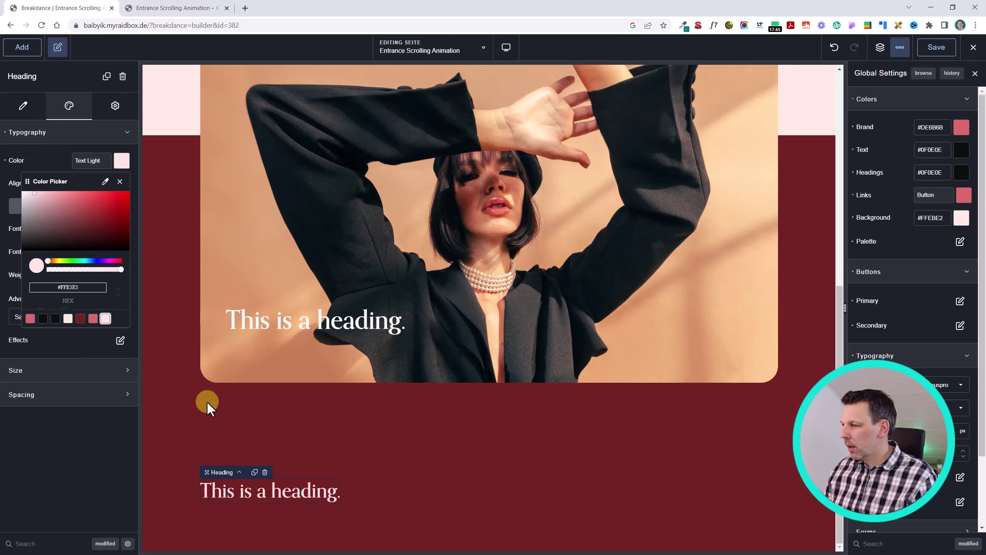
left_click(369, 481)
left_click(260, 498)
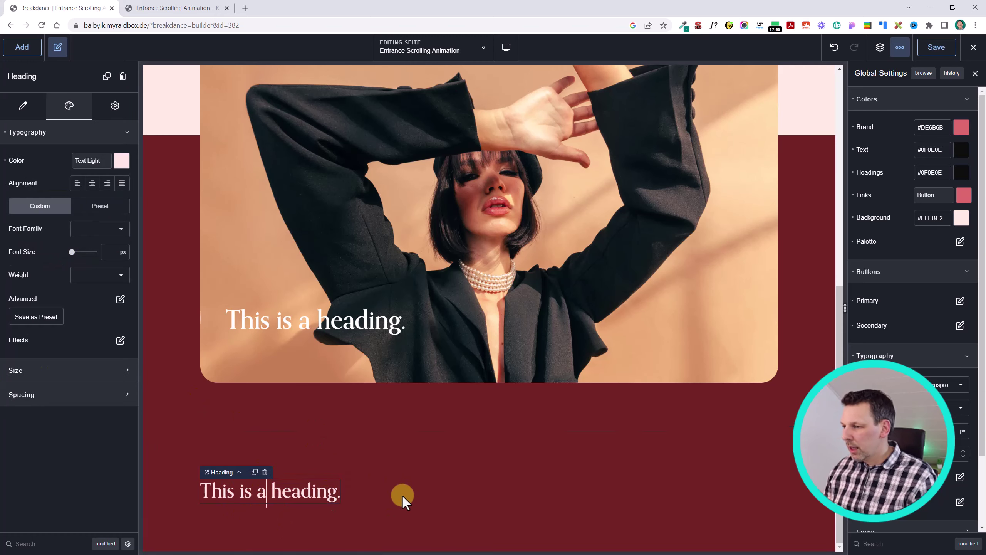
left_click(880, 47)
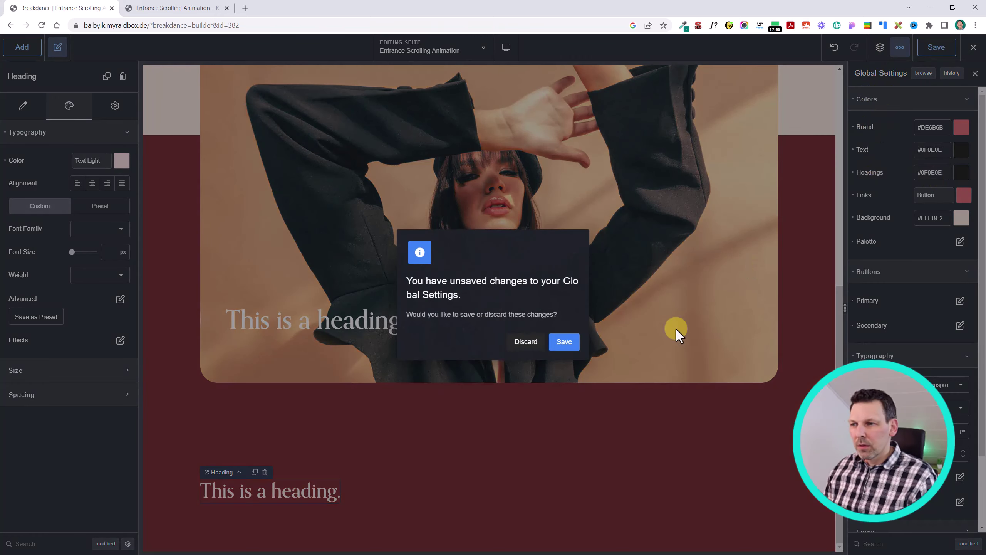
left_click(552, 349)
left_click(880, 47)
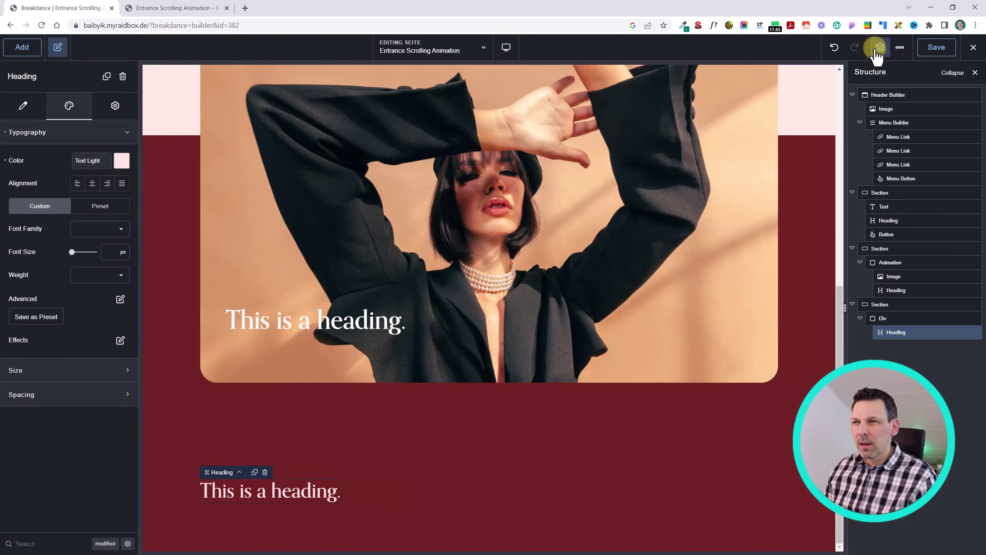
- Insert the Group-1.svg pink dots image into the lower heading's Div
left_click(873, 333)
left_click(887, 317)
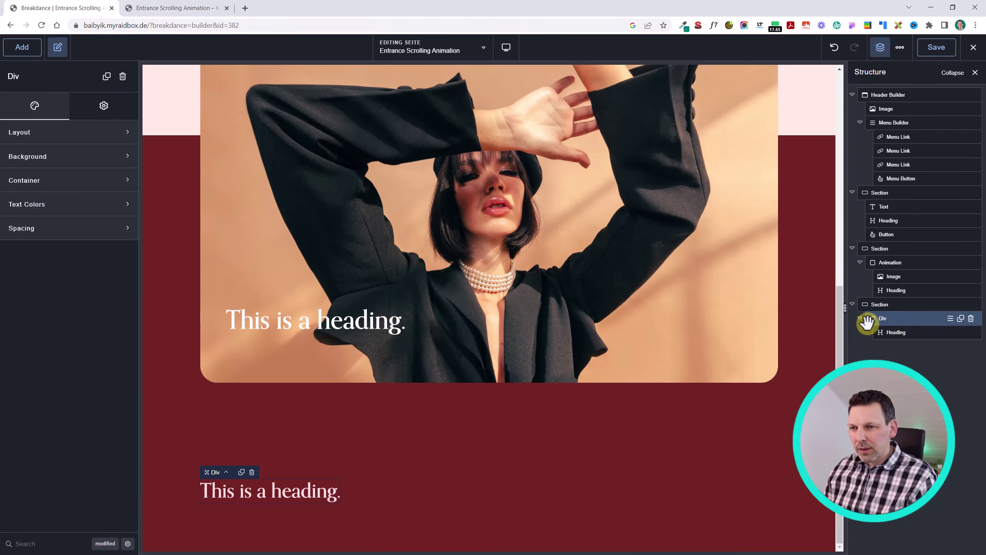
left_click(903, 333)
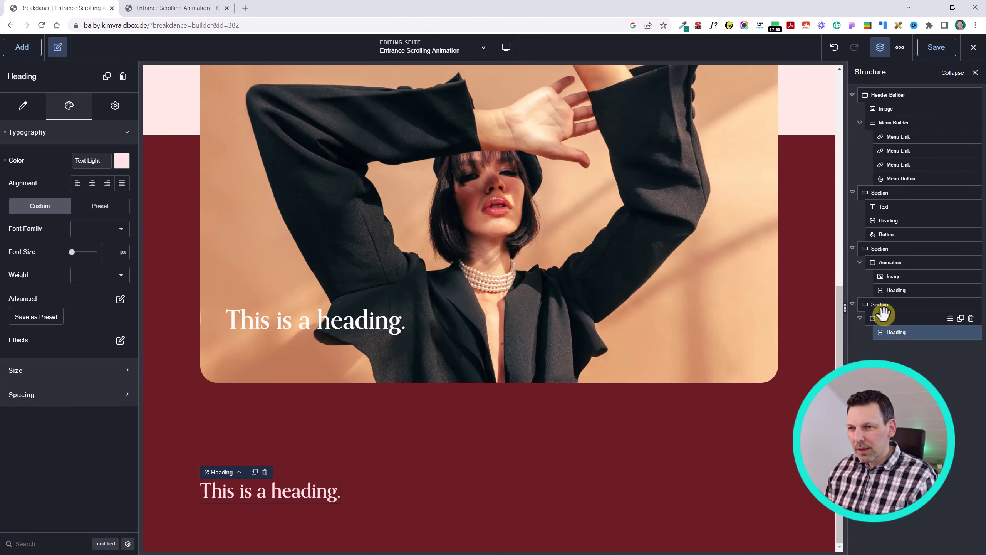
left_click(890, 319)
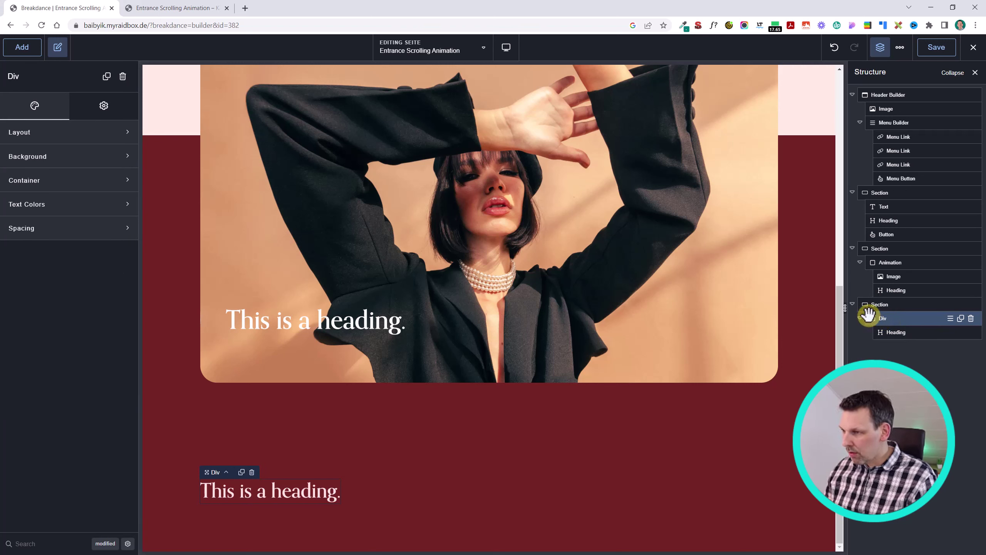
type("a")
type("image")
key("Return")
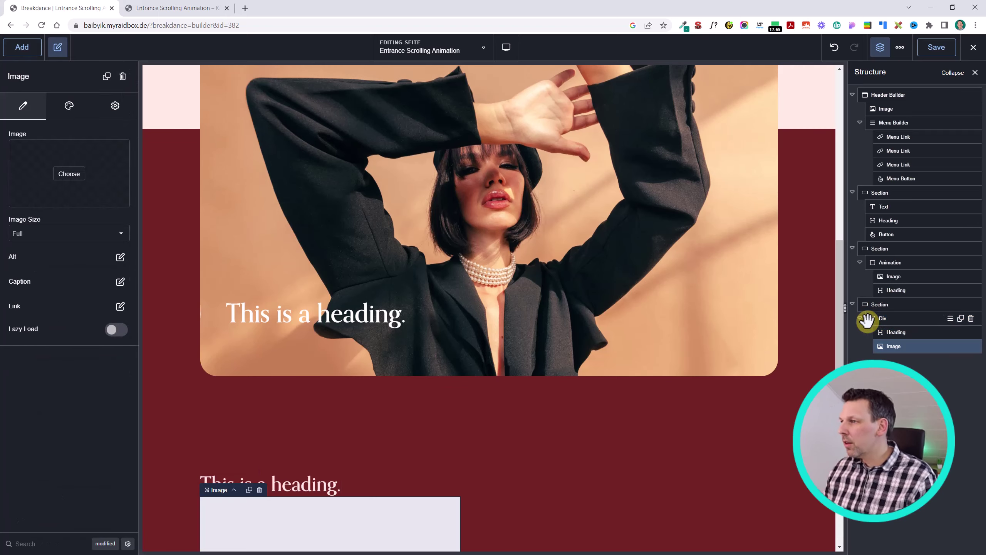
left_click(80, 173)
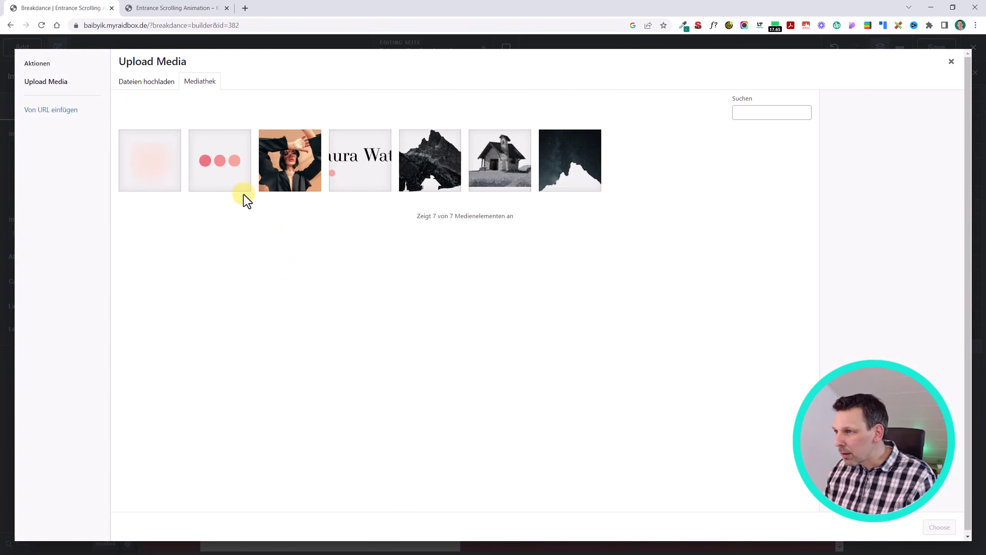
left_click(233, 163)
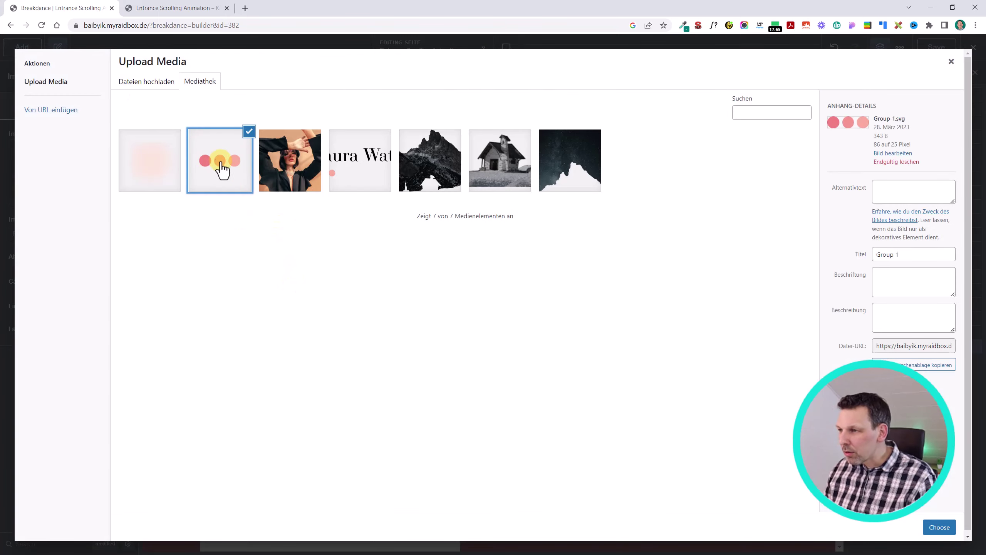
left_click(939, 526)
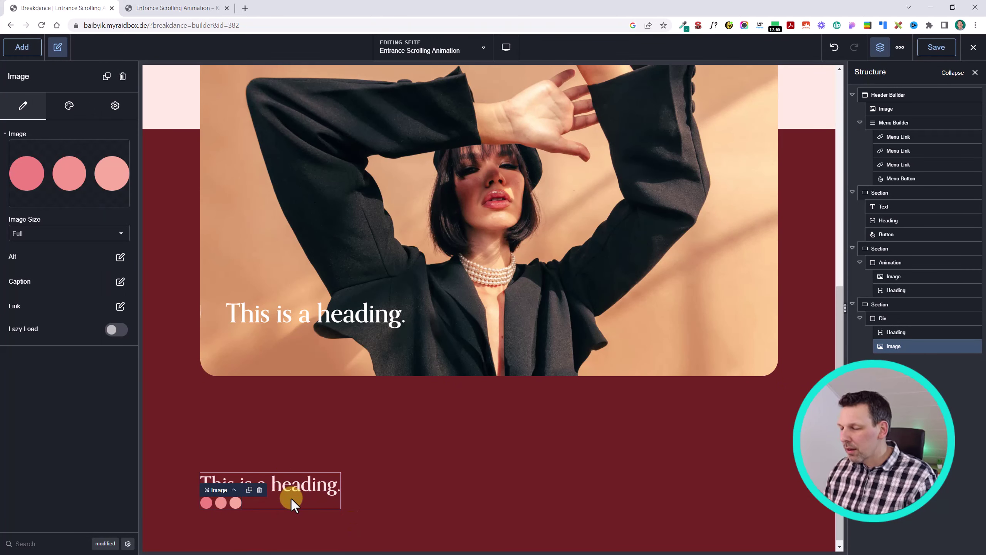
- Set the Div's layout gap to 30 px between the heading and the dots
left_click(891, 319)
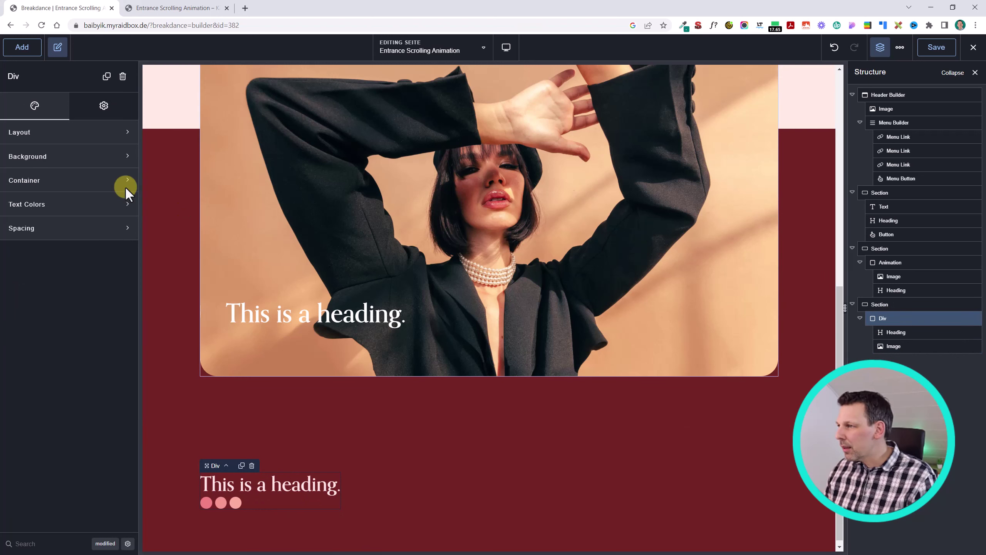
left_click(48, 131)
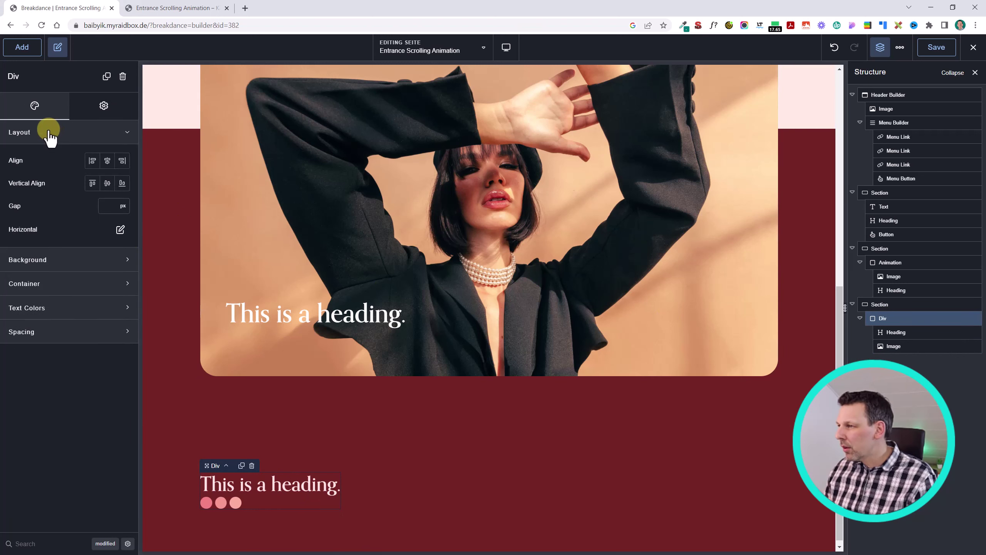
left_click(104, 205)
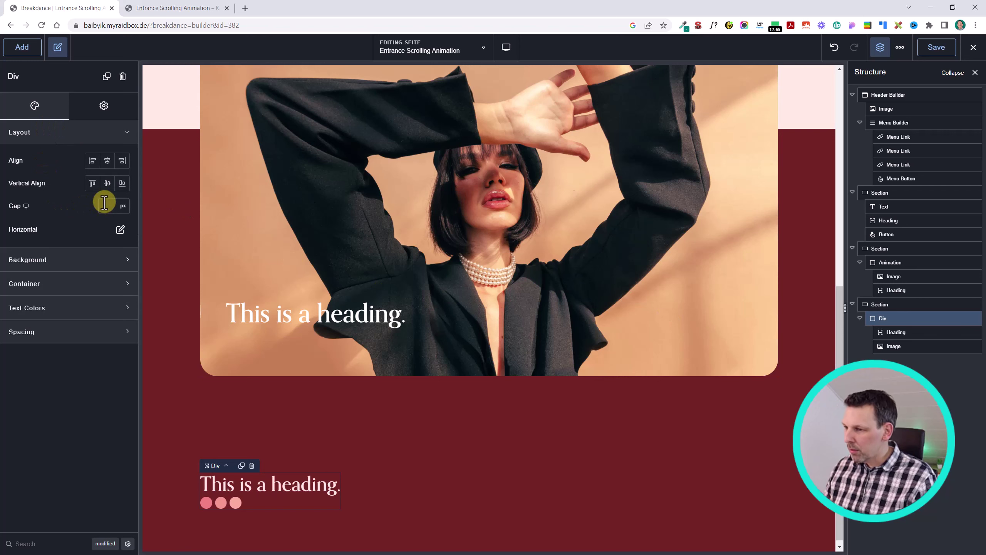
type("25")
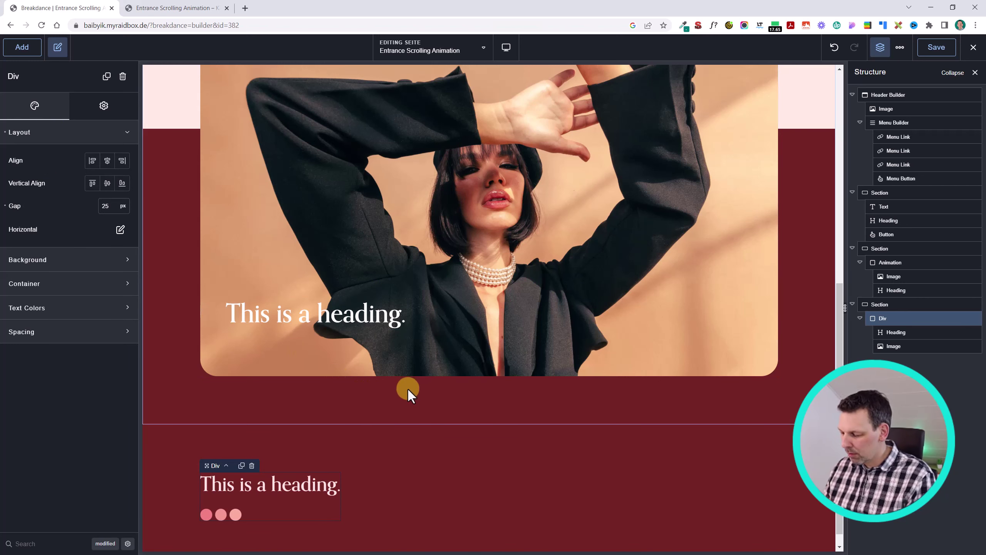
key("BackSpace")
key("BackSpace")
type("30")
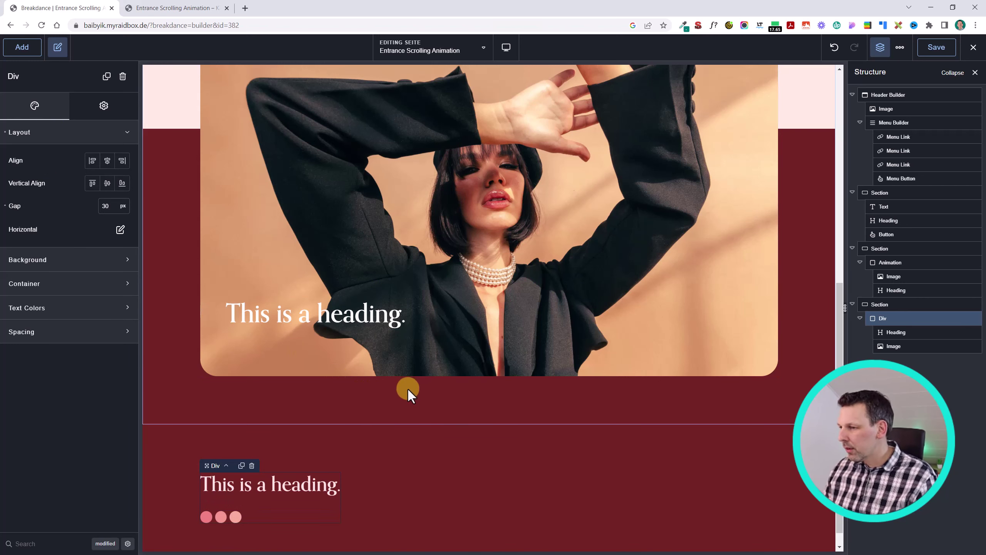
scroll(427, 369, "down", 1)
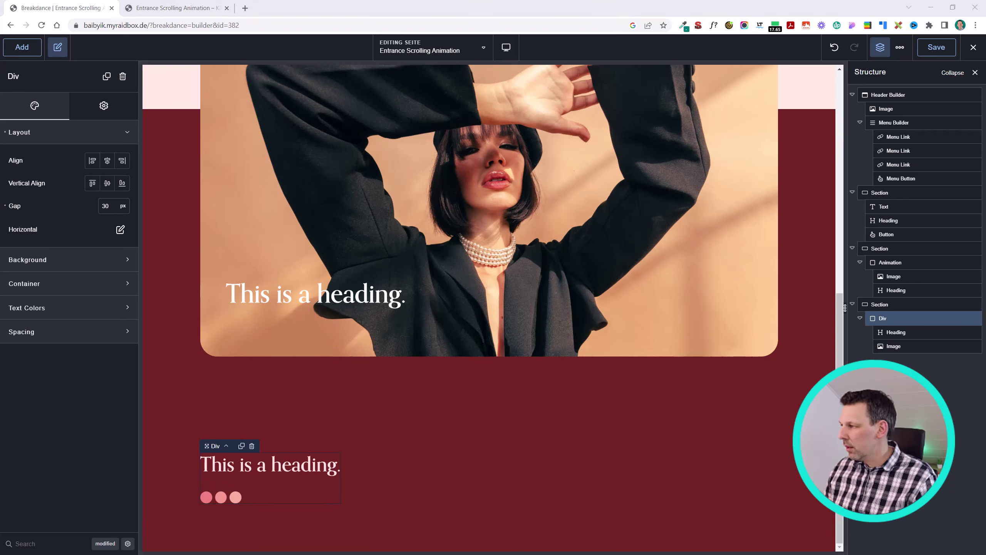
- Change the lower heading's text to 'Designed to celebrate femininity'
left_click(268, 473)
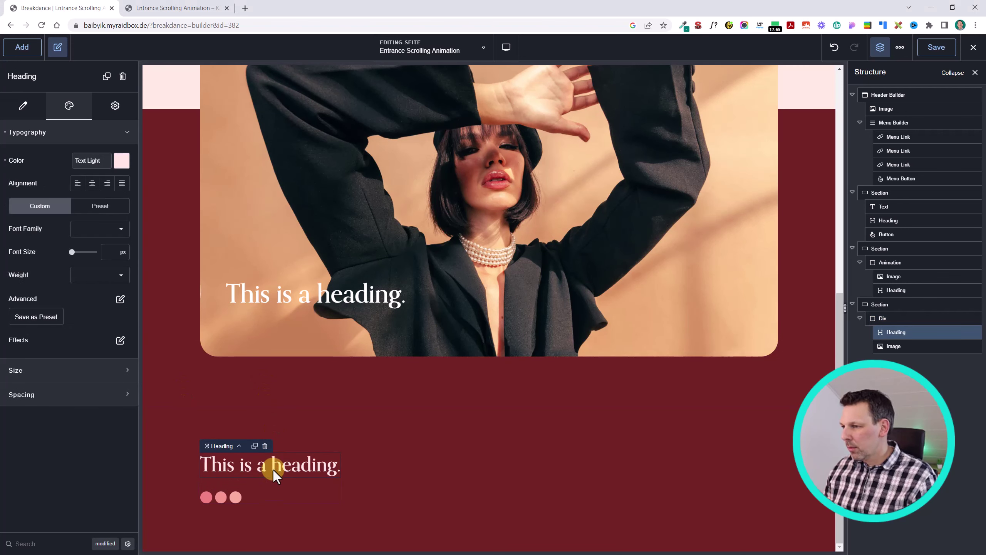
type("Designed to celebrate femininity")
left_click(273, 466)
key("ctrl+a")
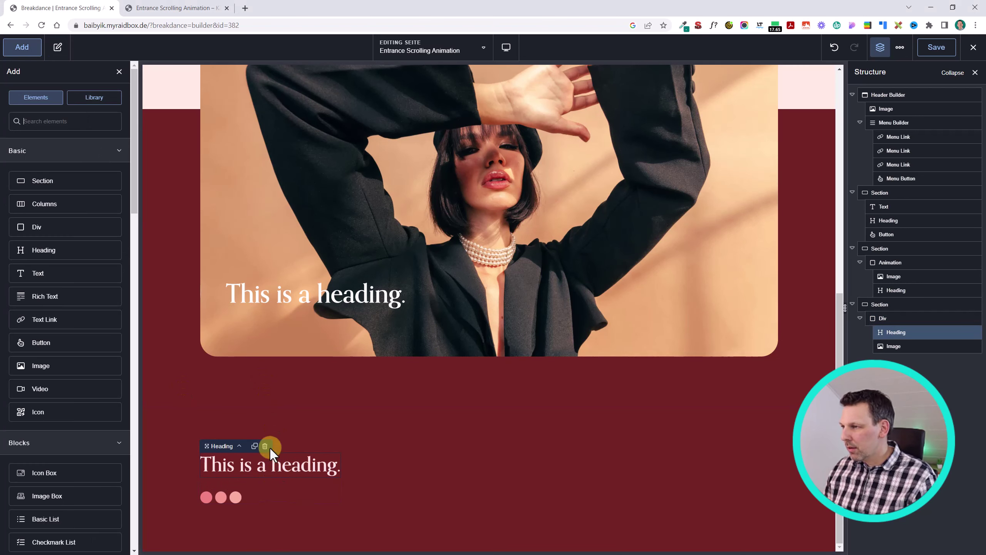
left_click(355, 468)
left_click(316, 473)
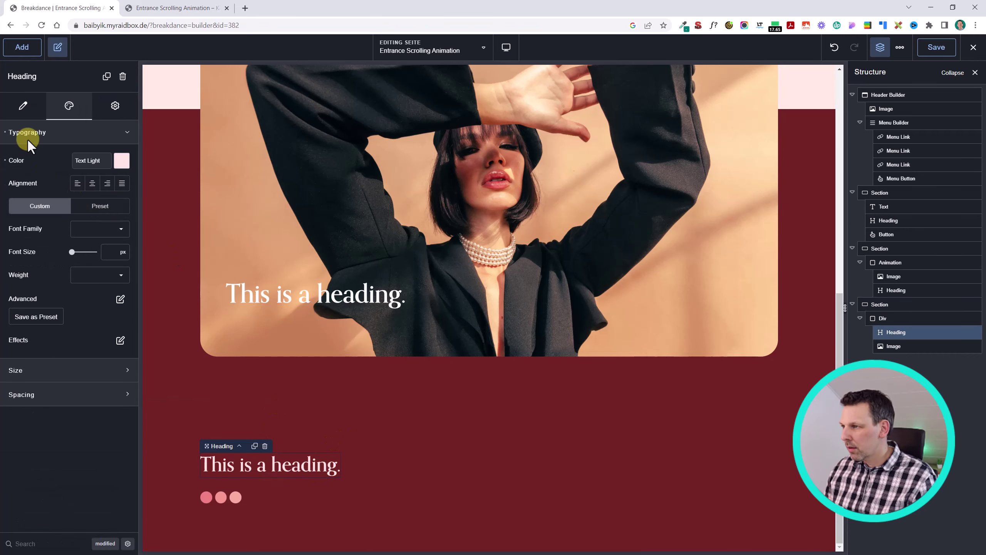
left_click(22, 105)
triple_click(68, 158)
type("Designed to celebrate femininity")
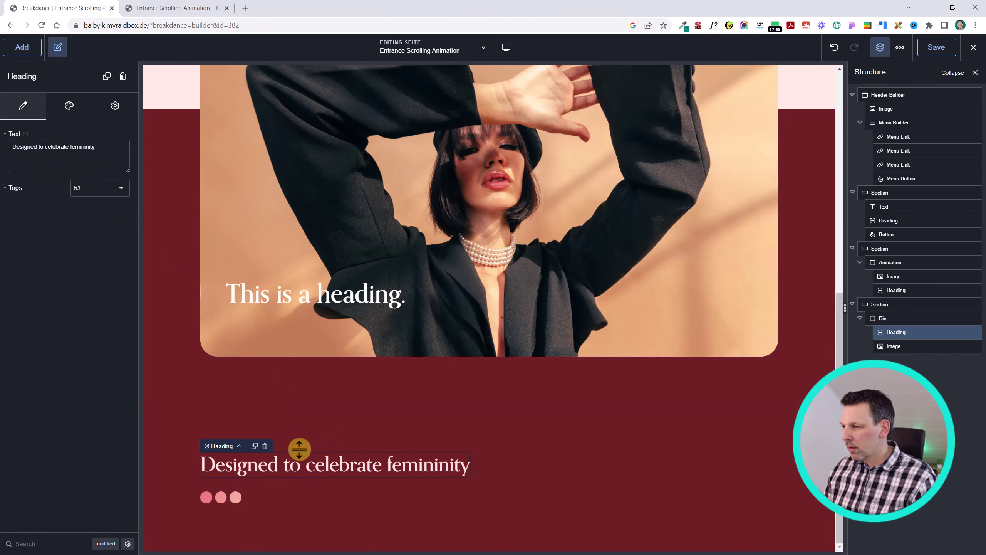
- Narrow the heading's width to about 369 px so it wraps onto two lines
left_click(69, 106)
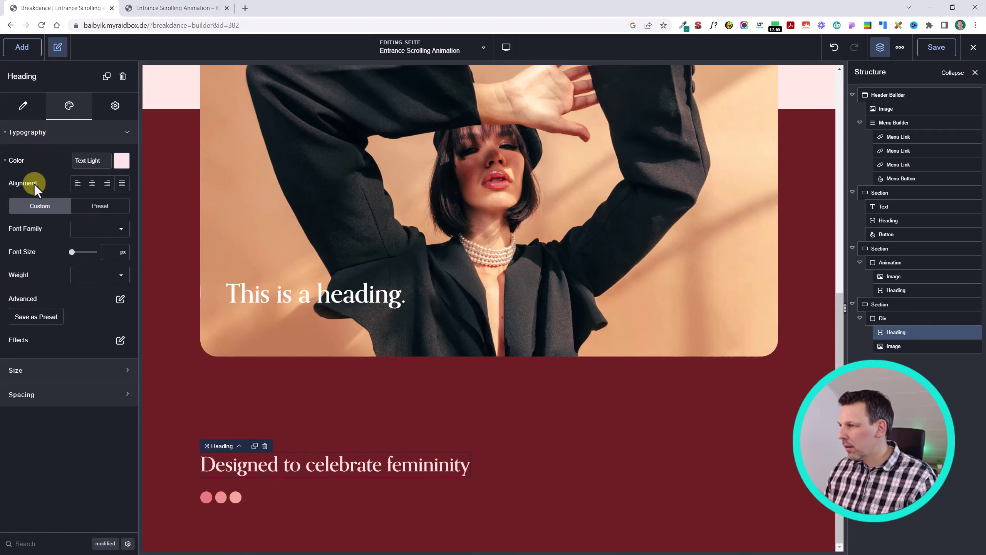
left_click(23, 105)
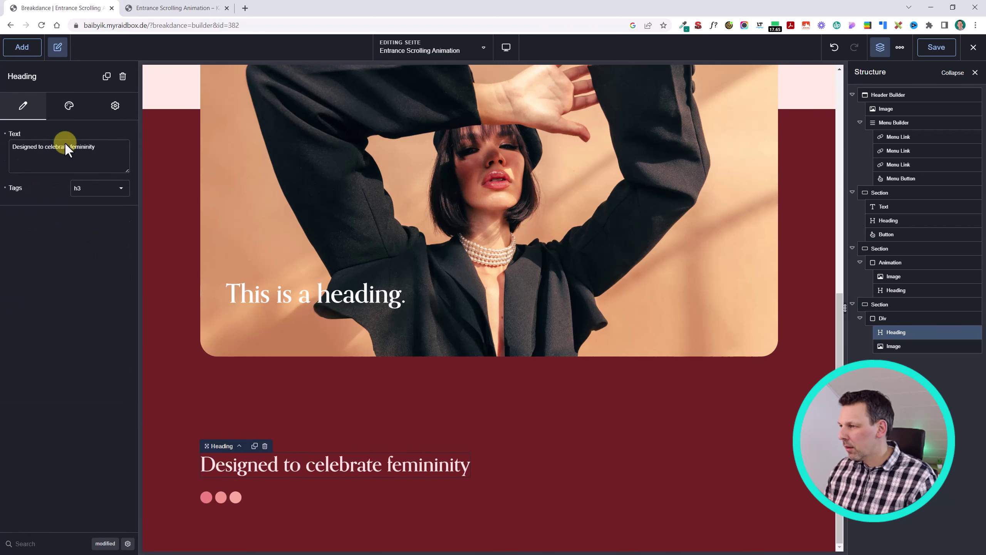
left_click(68, 106)
left_click(34, 373)
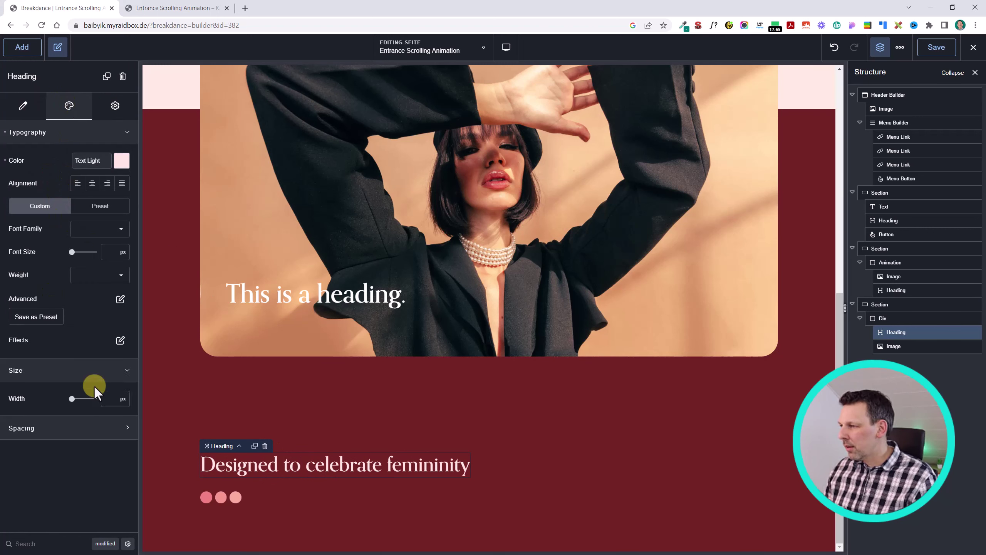
left_click_drag(74, 401, 76, 400)
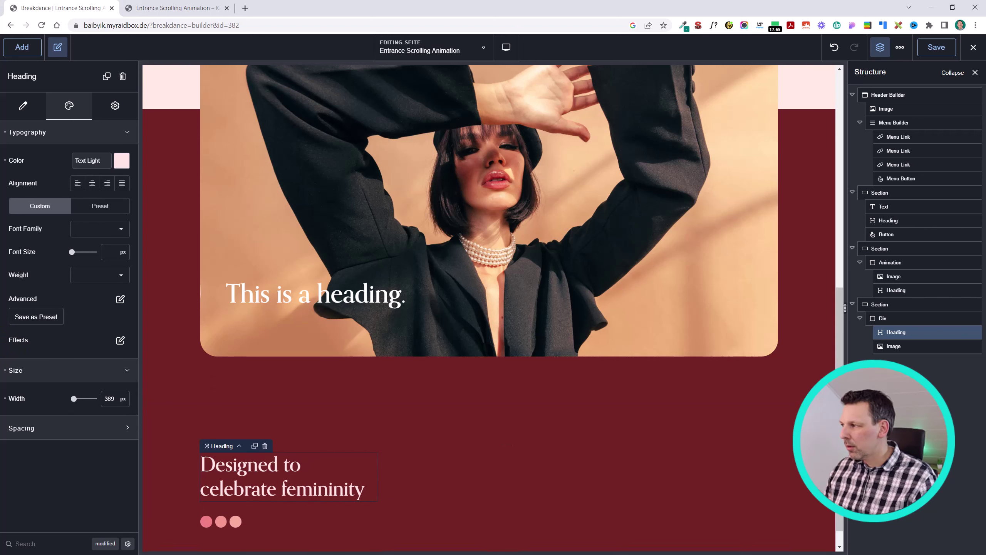
left_click(365, 286)
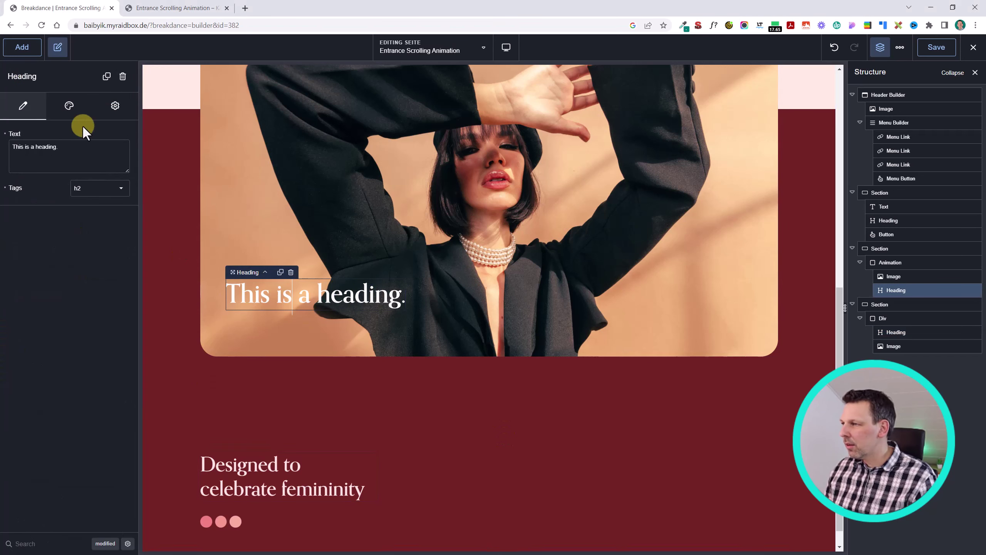
- Replace the heading text with 'Step up your wardrobe with our new trendsetting collection.'
left_click(41, 158)
key("ctrl+a")
type("Step up your wardrobe with our new trendsetting collection.")
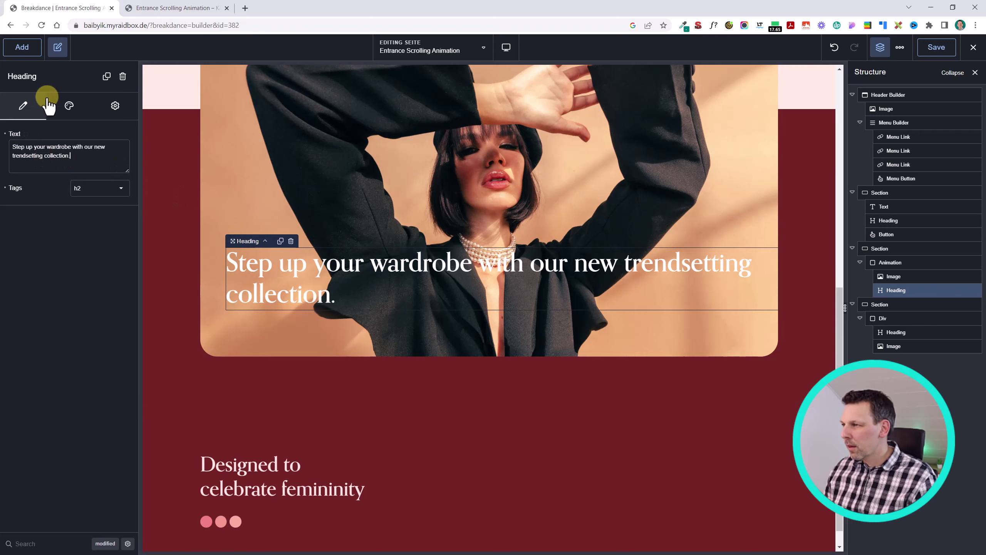
- Set the heading's width to about 802 px
left_click(69, 108)
left_click(55, 373)
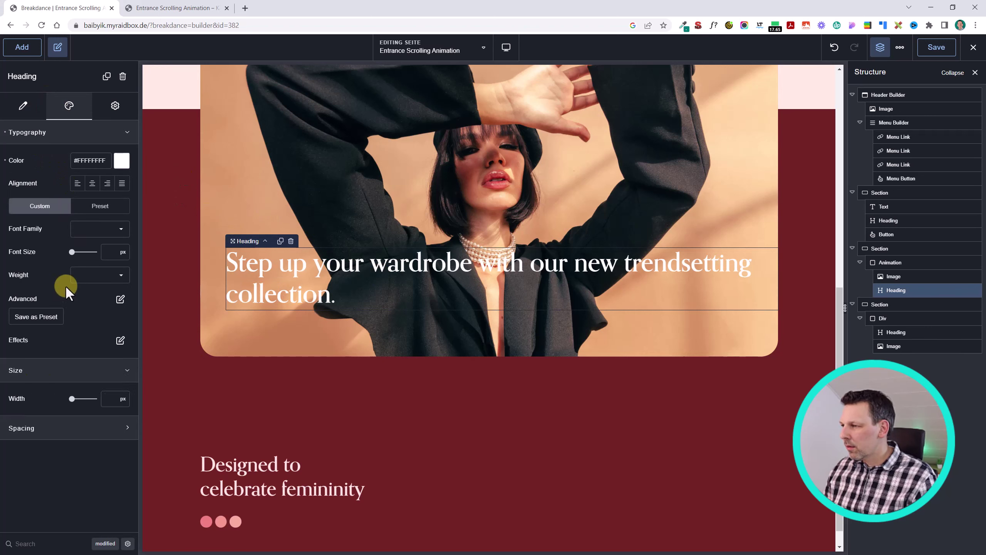
left_click_drag(72, 399, 90, 399)
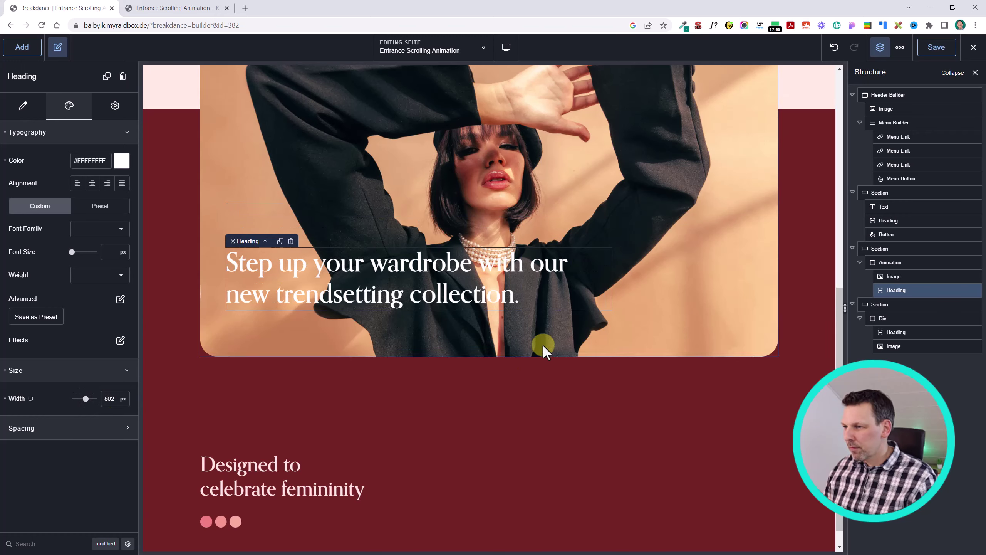
scroll(544, 330, "up", 5)
scroll(549, 317, "down", 3)
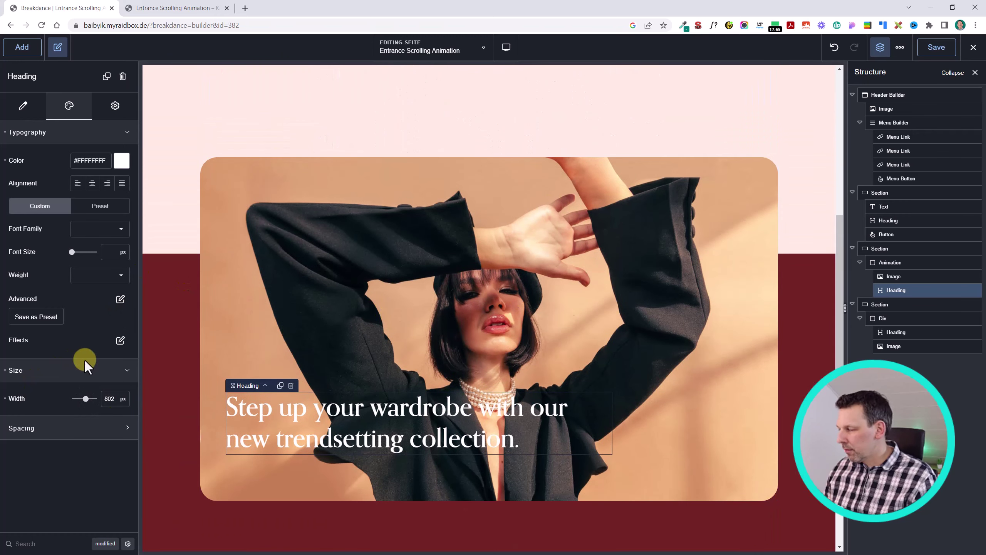
- Look through the heading's advanced, animation and wrapper style settings
left_click(115, 106)
left_click(53, 103)
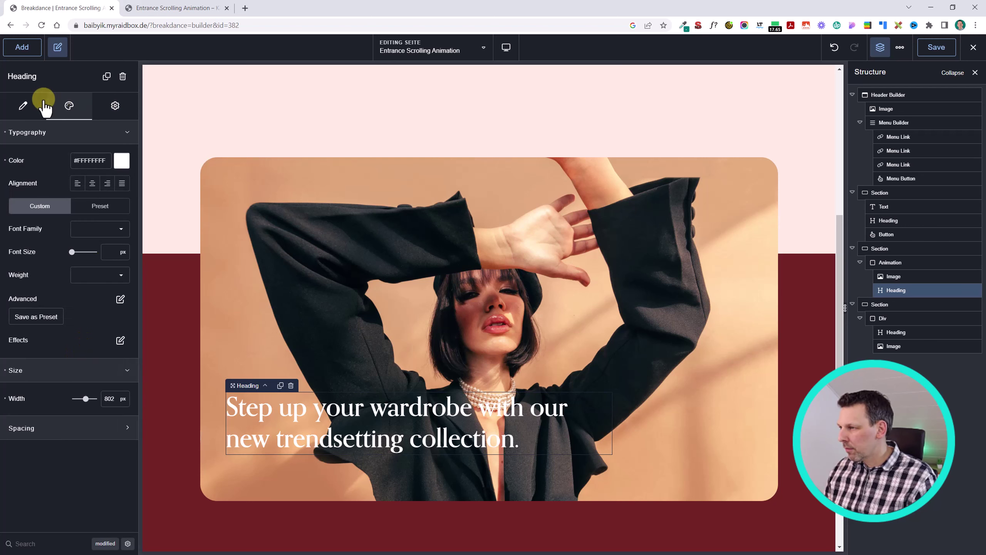
left_click(28, 104)
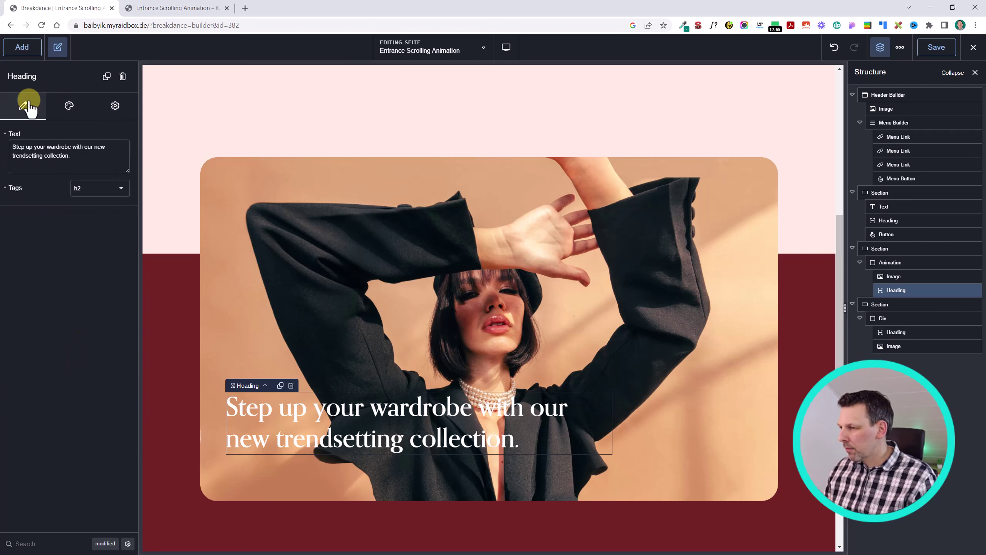
scroll(405, 248, "down", 3)
left_click(114, 105)
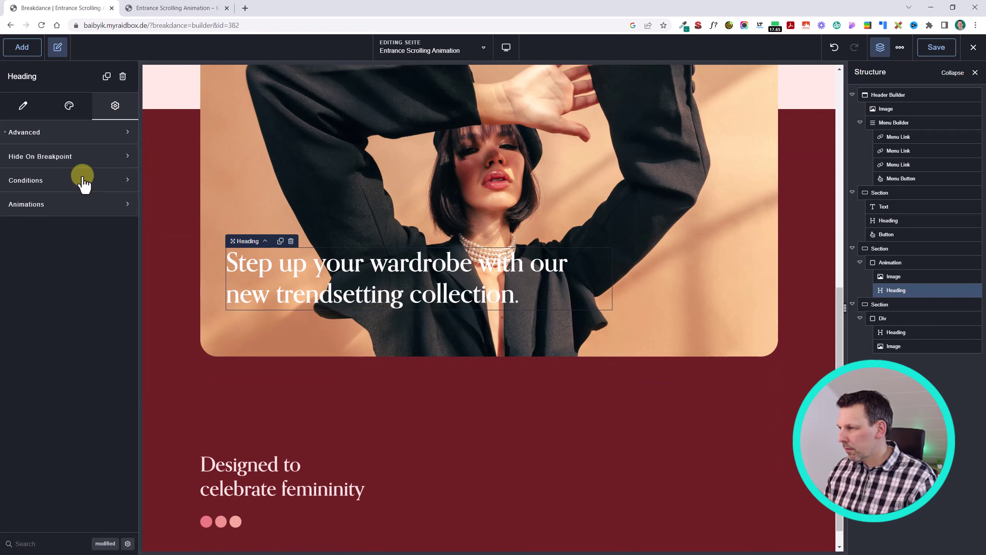
left_click(52, 208)
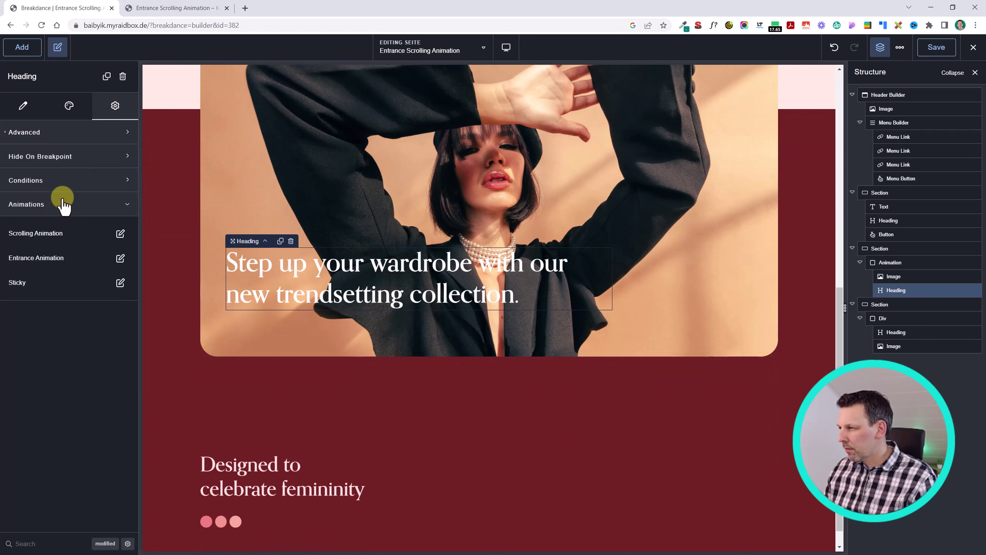
left_click(66, 132)
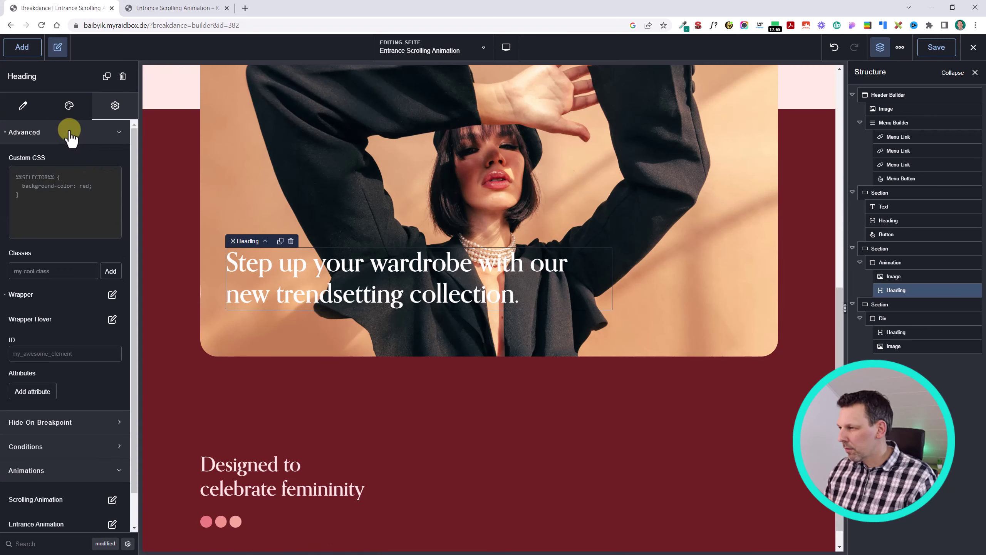
mouse_move(110, 179)
left_click(112, 295)
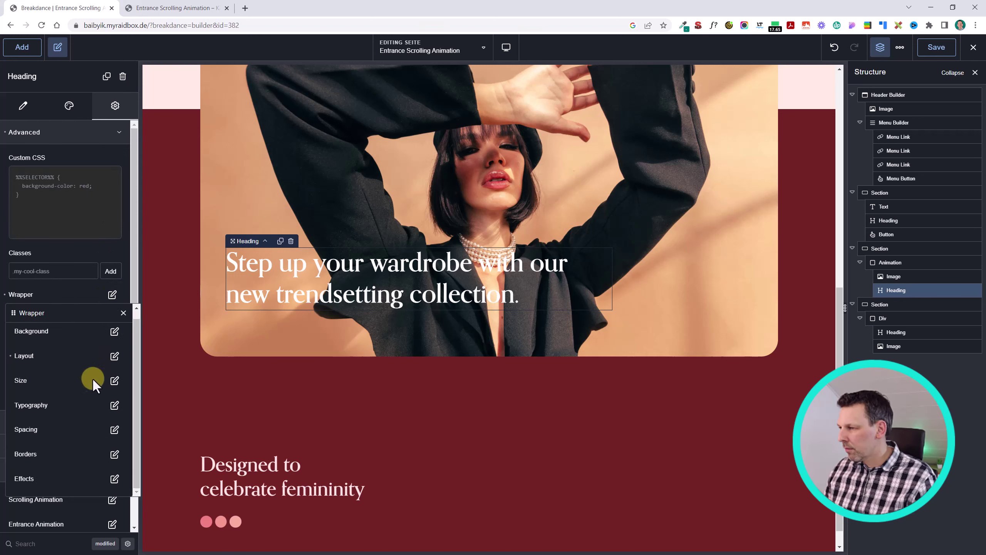
left_click(115, 477)
scroll(92, 396, "down", 1)
scroll(75, 368, "up", 1)
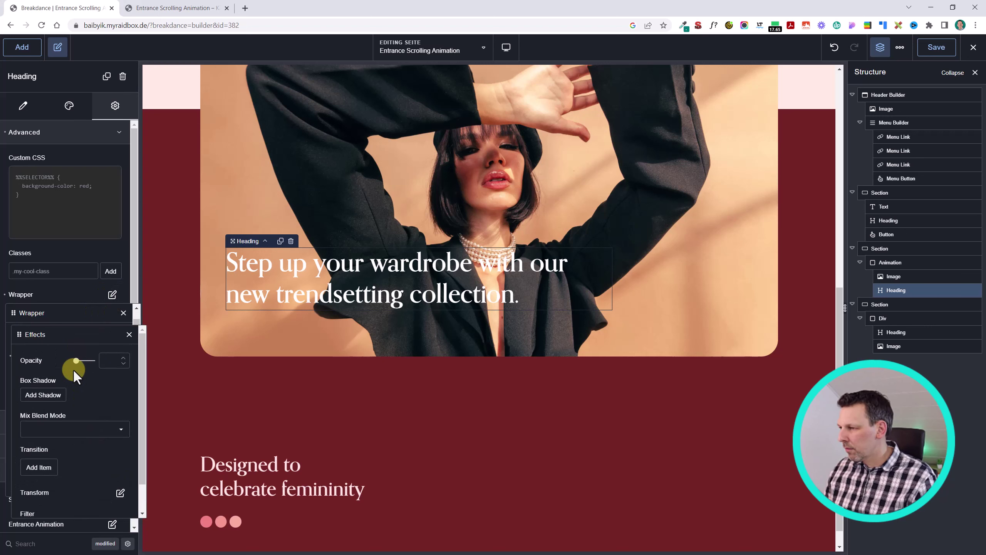
left_click_drag(76, 361, 89, 361)
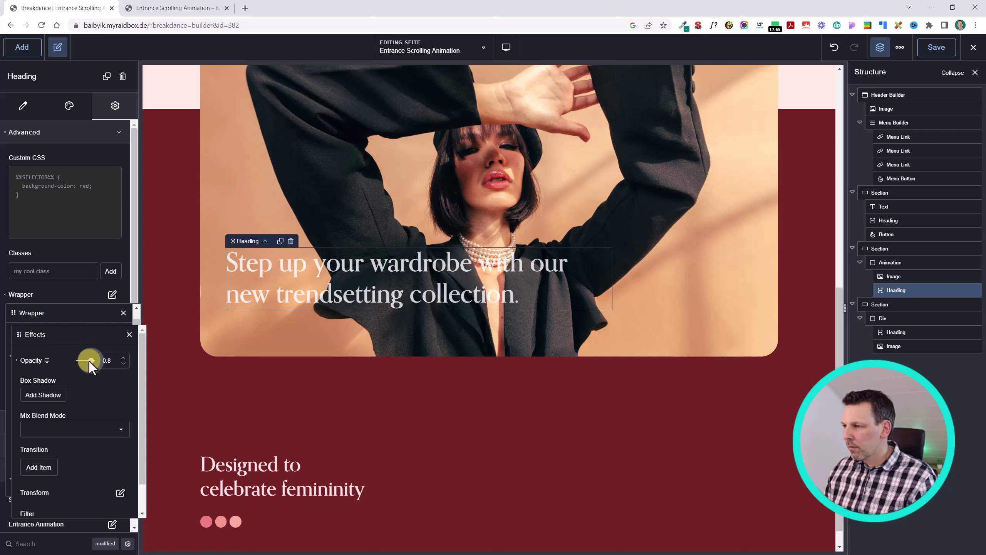
scroll(165, 345, "up", 5)
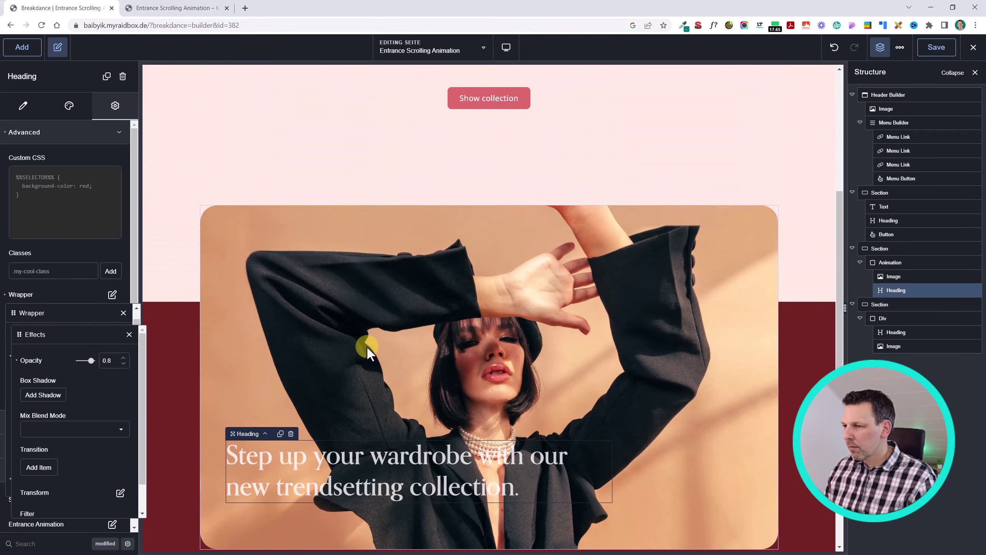
left_click(16, 360)
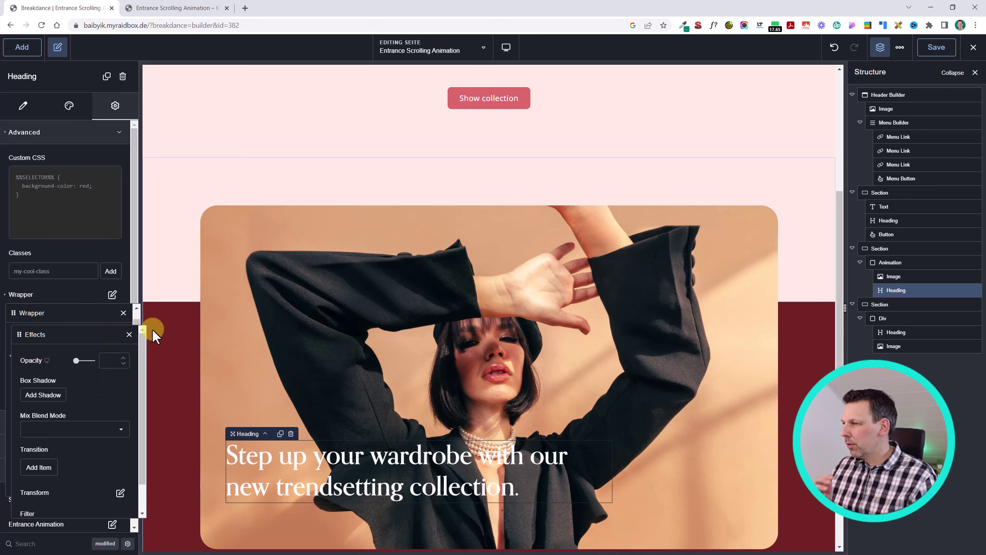
left_click(128, 335)
scroll(396, 360, "down", 5)
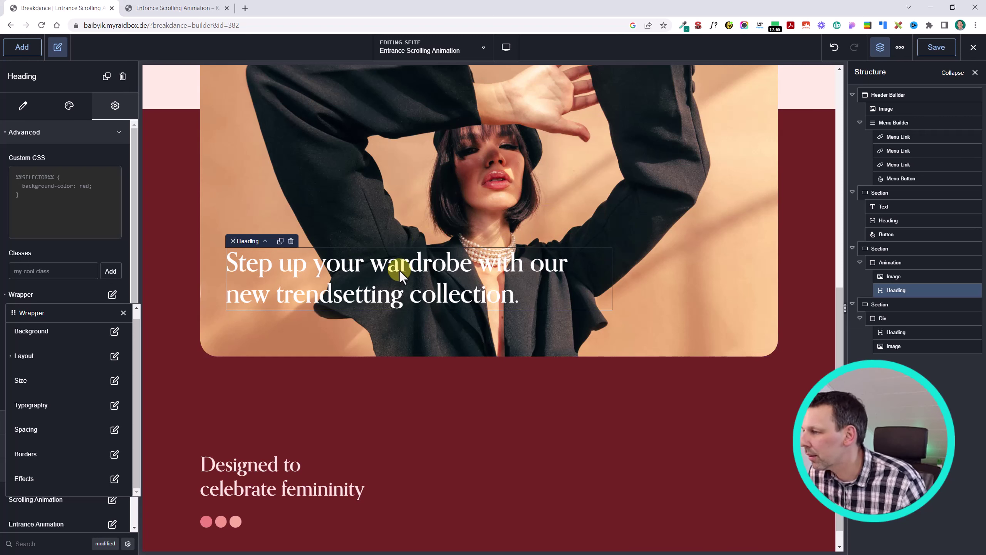
left_click(123, 313)
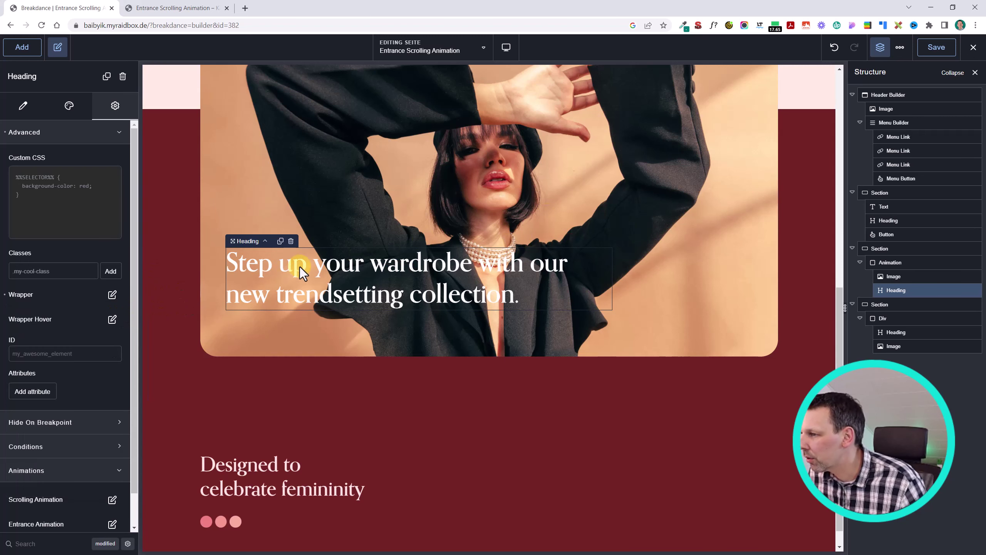
scroll(385, 327, "down", 1)
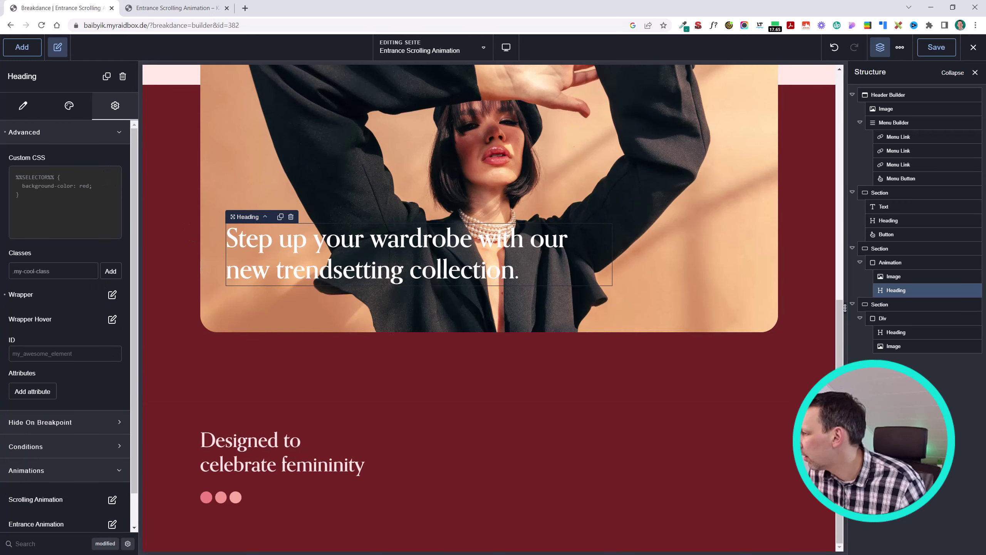
- Add a Text element below the heading in the dark-red section
left_click(499, 411)
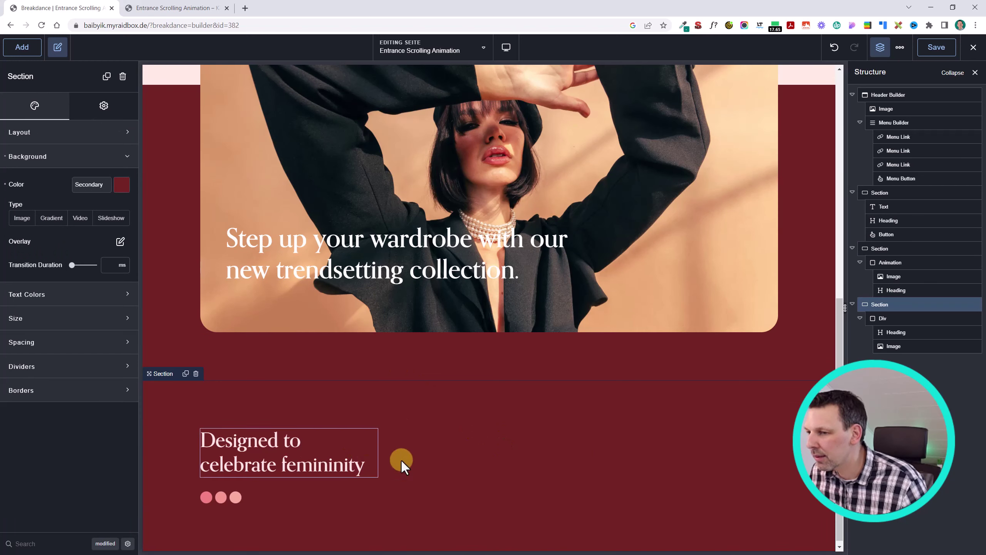
left_click(907, 319)
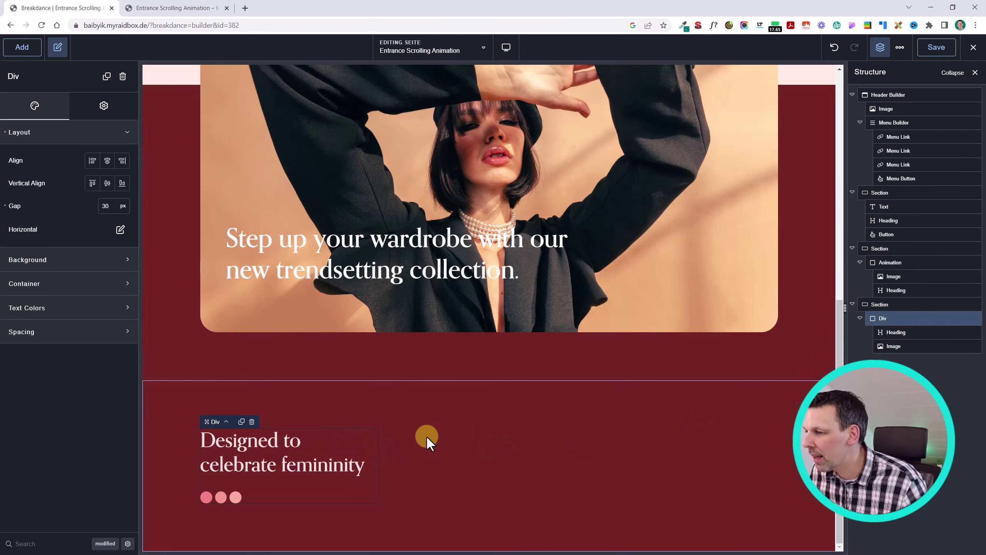
left_click(426, 436)
key("a")
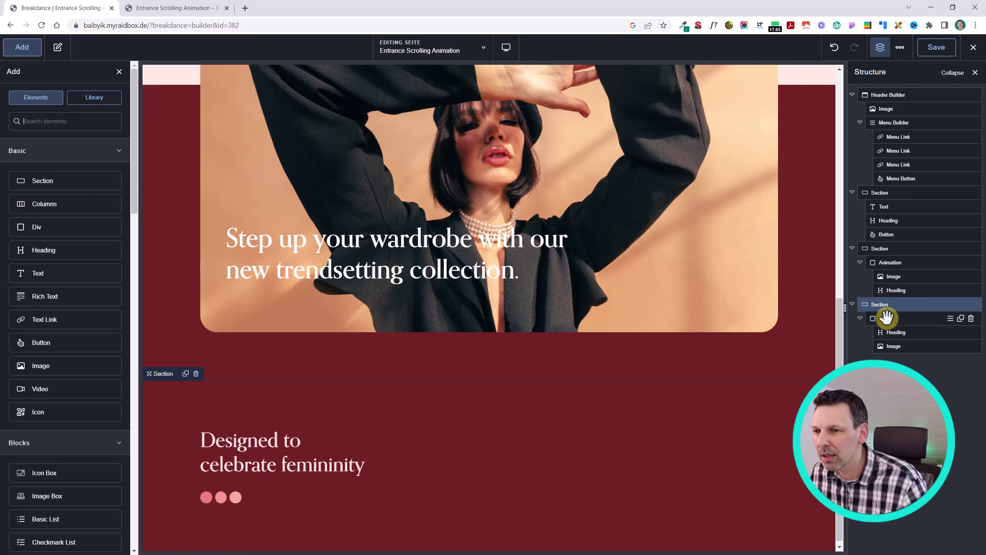
type("he")
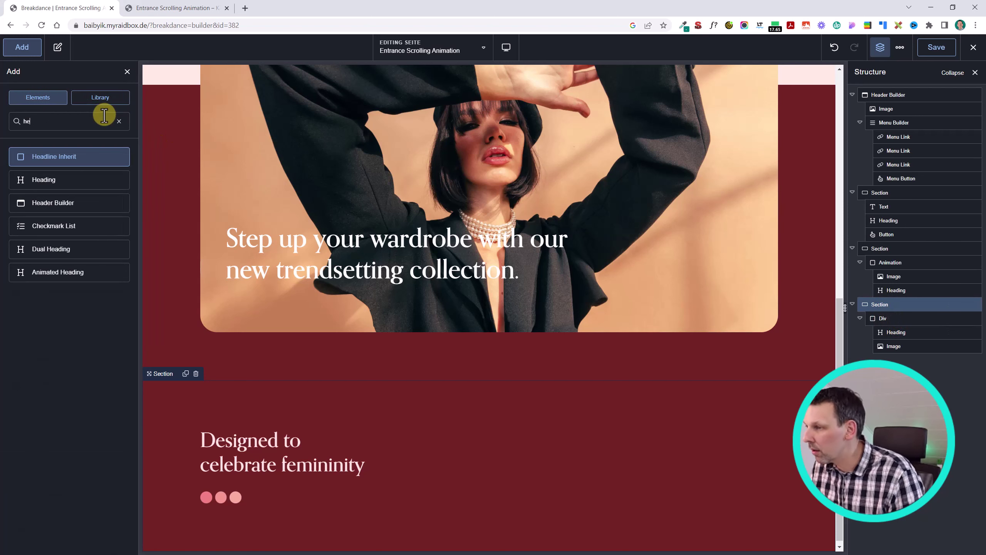
key("BackSpace")
key("BackSpace")
type("text")
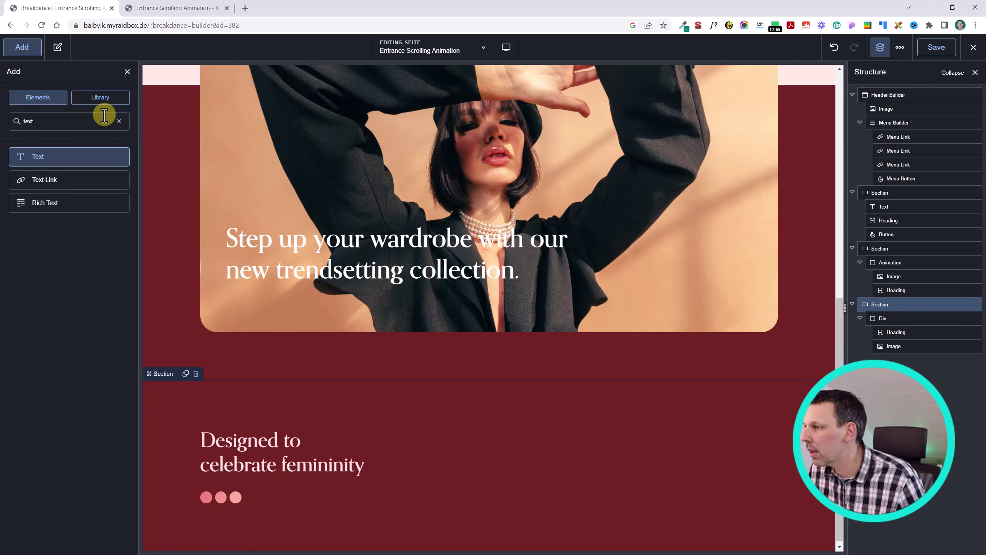
left_click(29, 155)
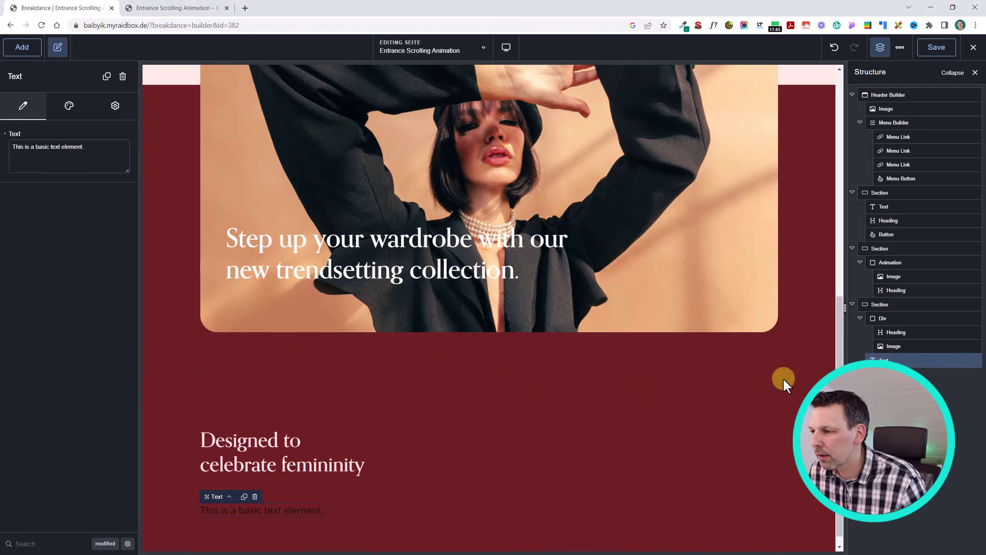
- Colour the paragraph text with the Background global colour, light pink #FFEBE2
left_click(282, 510)
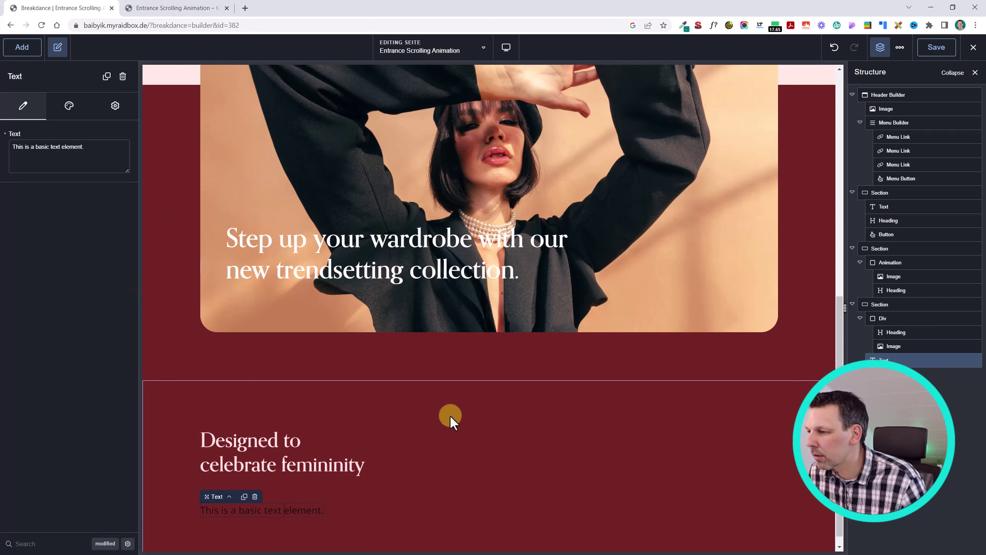
left_click(70, 106)
left_click(49, 132)
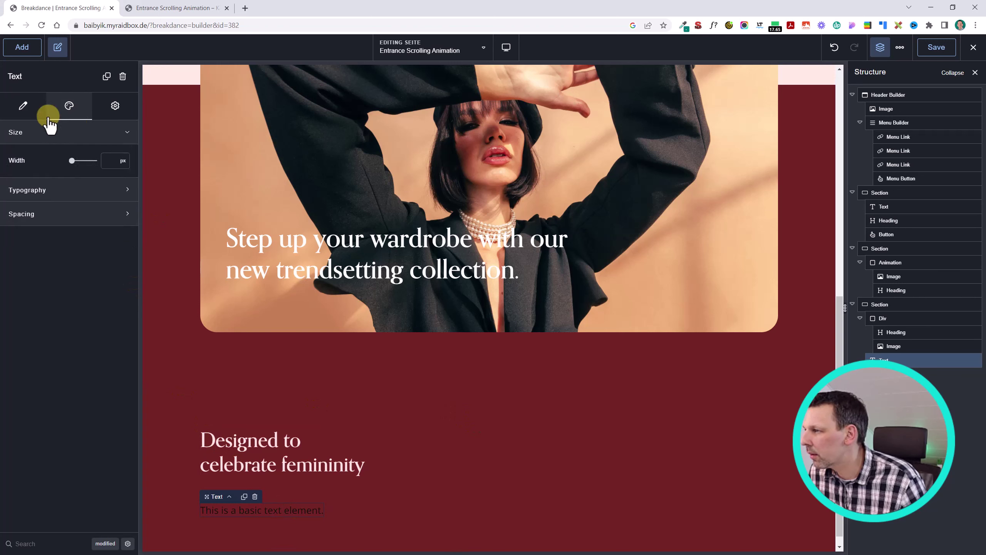
left_click(47, 130)
left_click(55, 157)
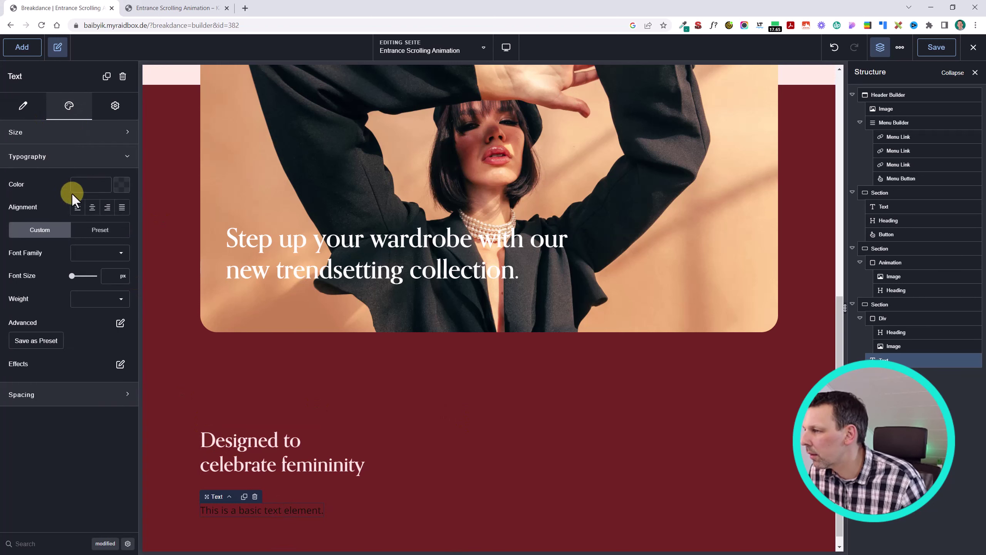
left_click(112, 186)
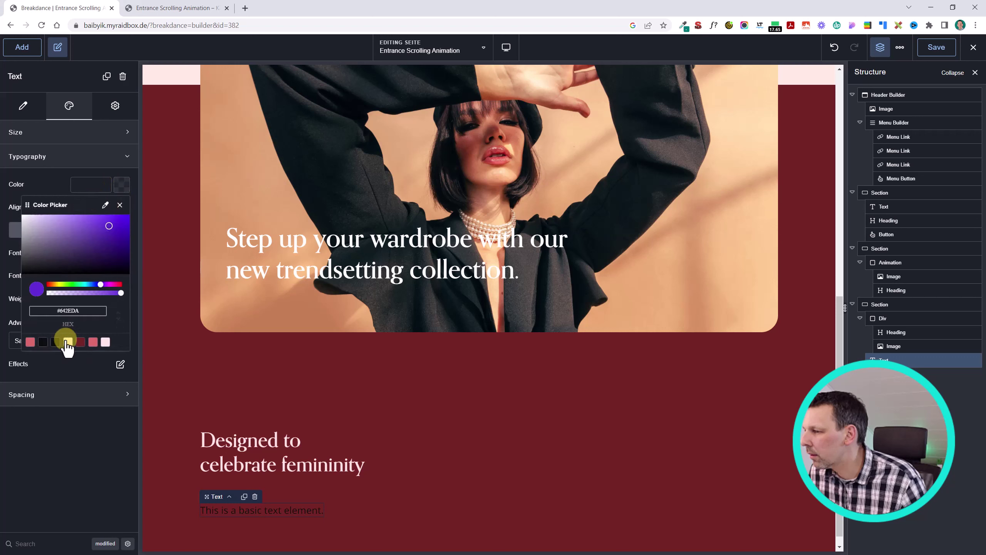
left_click(67, 342)
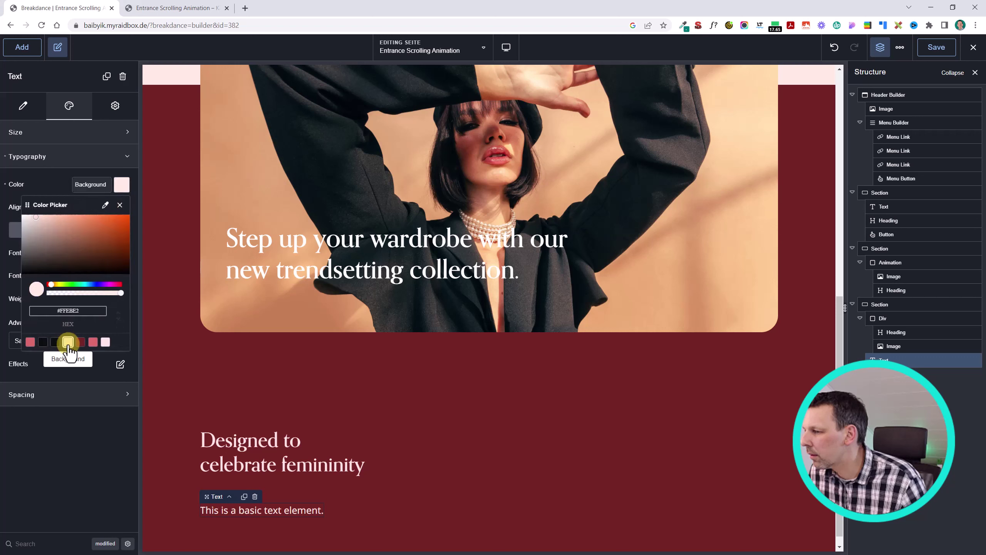
left_click(85, 427)
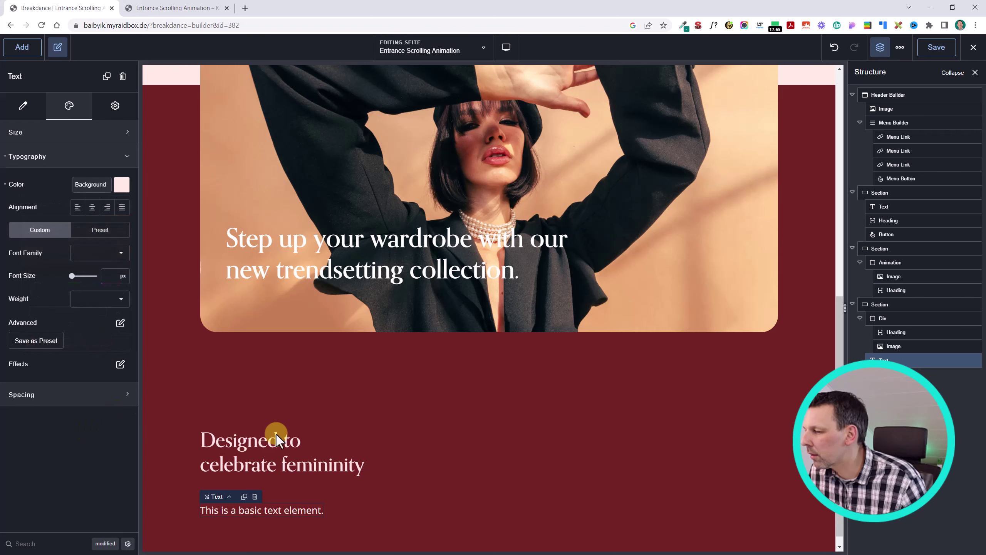
- Replace the placeholder with the 'Welcome to our exclusive women's fashion collection…' paragraph
left_click(22, 106)
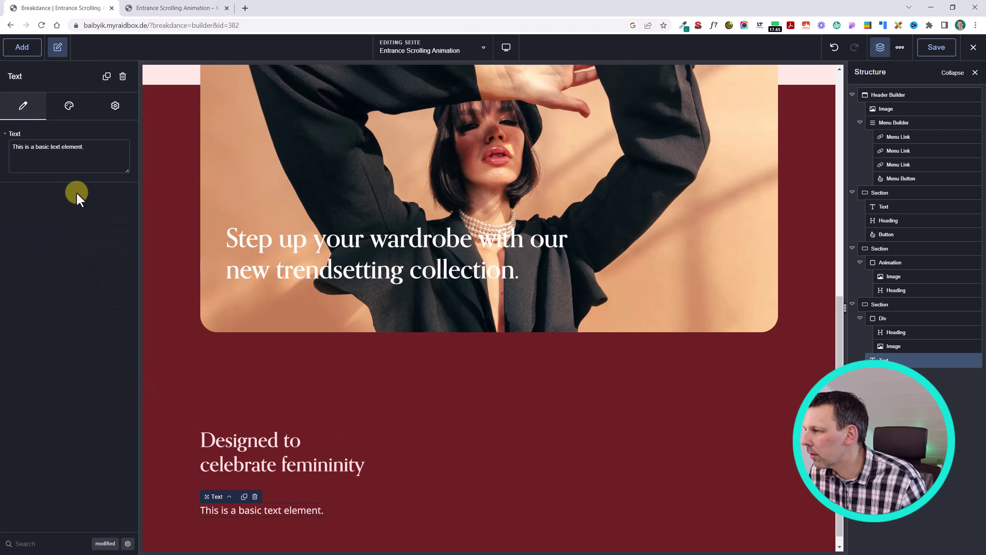
triple_click(77, 148)
type("Welcome to our exclusive women's fashion collection, where we believe that every woman should feel confident and empowered in her own unique style. Our collection is designed to celebrate femininity, individuality, and authenticity, with a range of high-quality clothing that is both chic and comfortable. Whether you're looking for versatile basics or statement pieces, we have everything you need to elevate your wardrobe and express your personal fashion sense.")
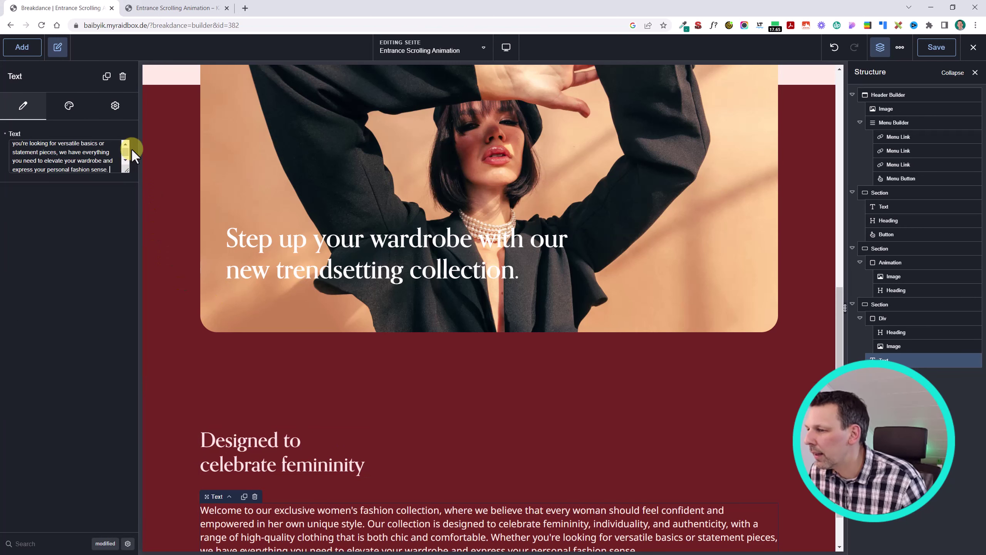
- Narrow the paragraph to 554 px wide
left_click(76, 113)
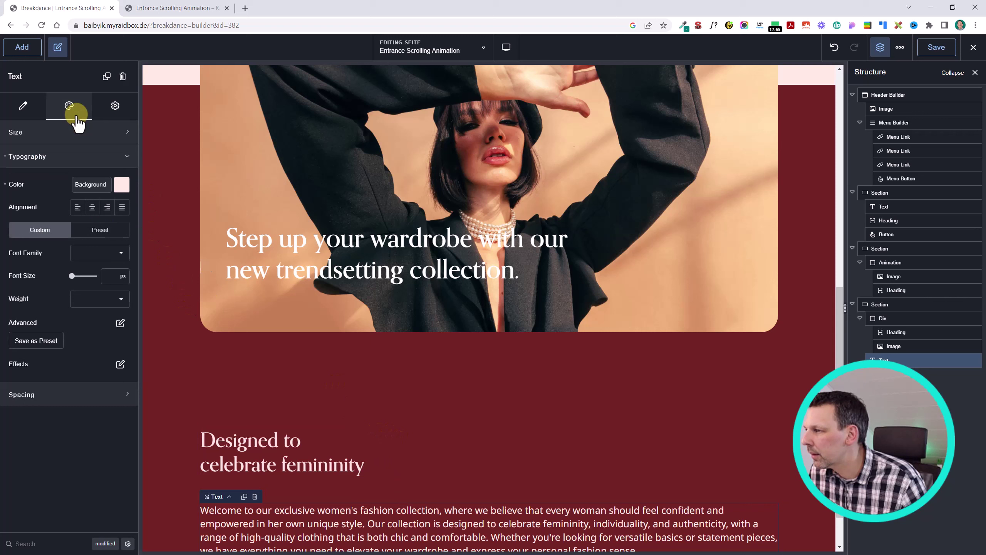
left_click(32, 133)
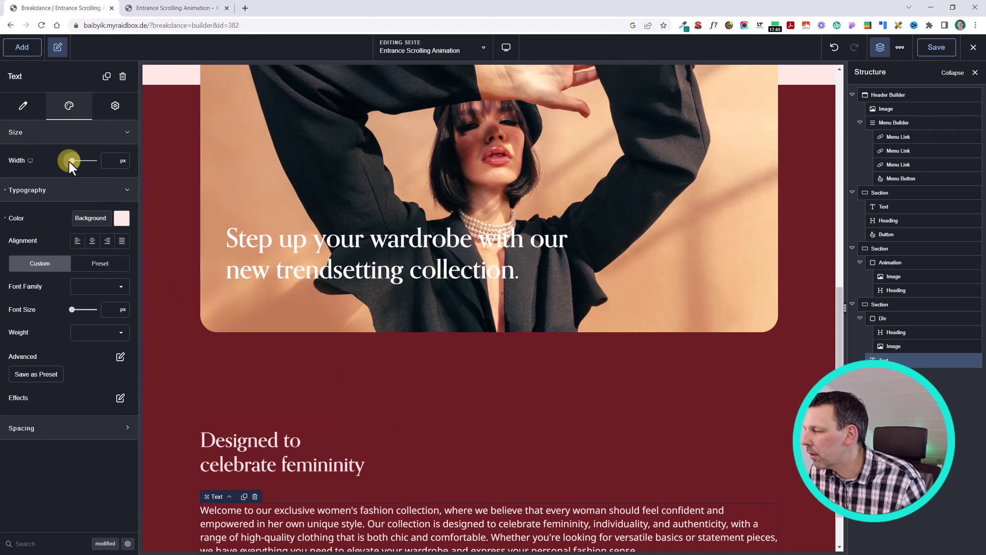
left_click_drag(71, 160, 83, 161)
scroll(506, 260, "down", 4)
left_click(24, 106)
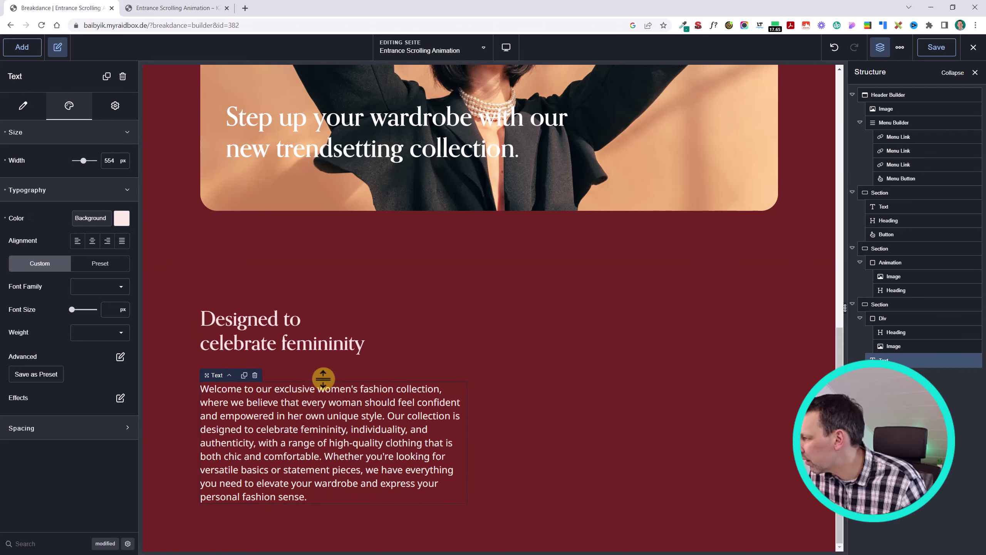
- Set the global body typography weight to 300
left_click(574, 425)
left_click(372, 425)
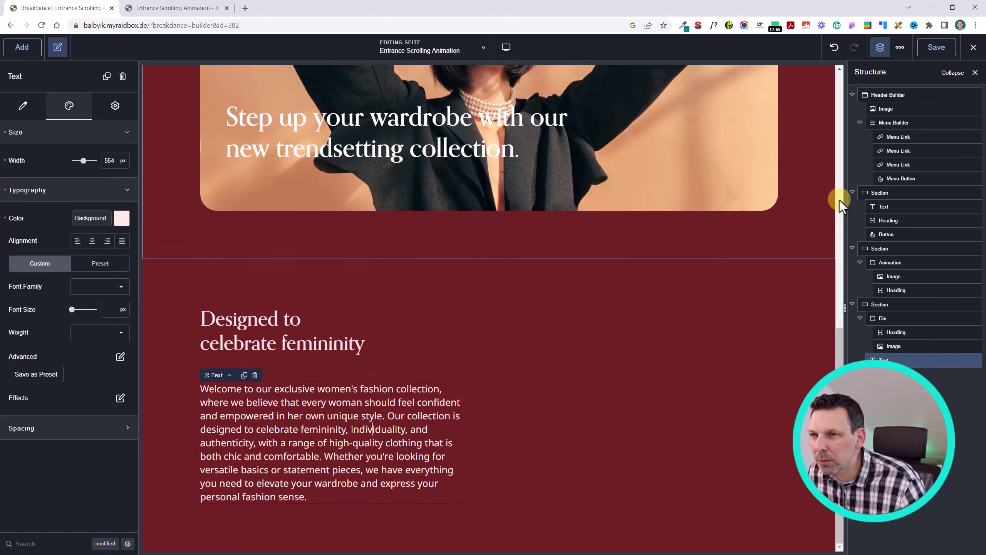
left_click(900, 47)
left_click(905, 72)
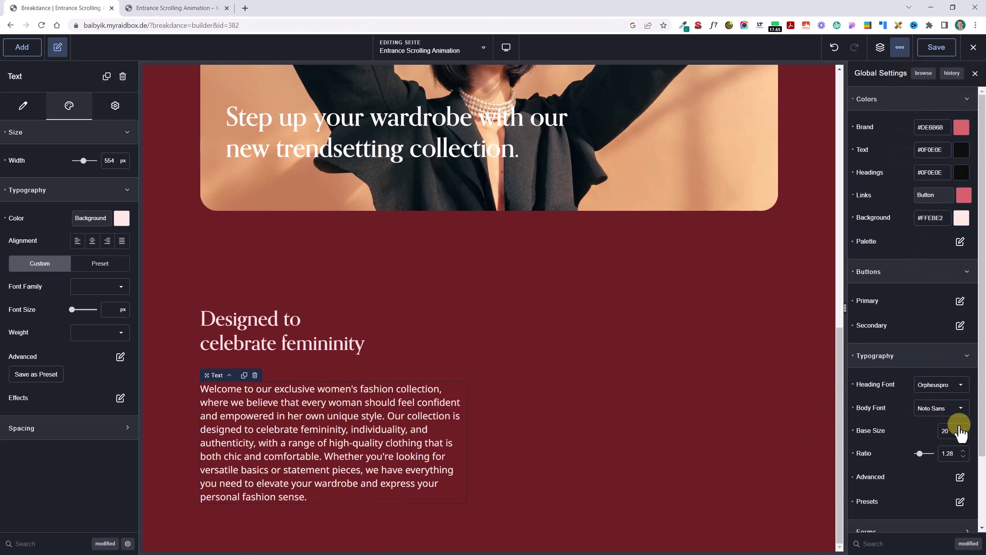
left_click(960, 478)
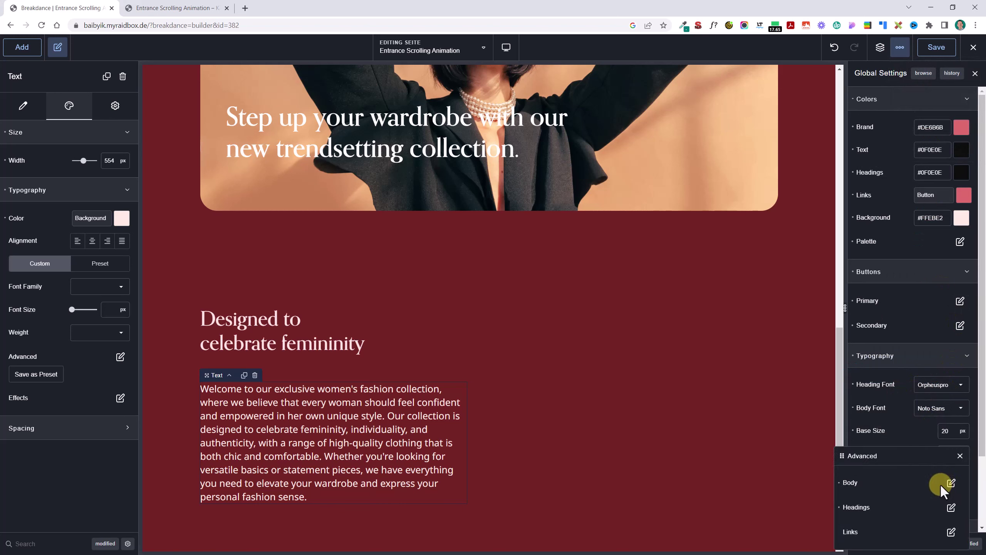
left_click(950, 483)
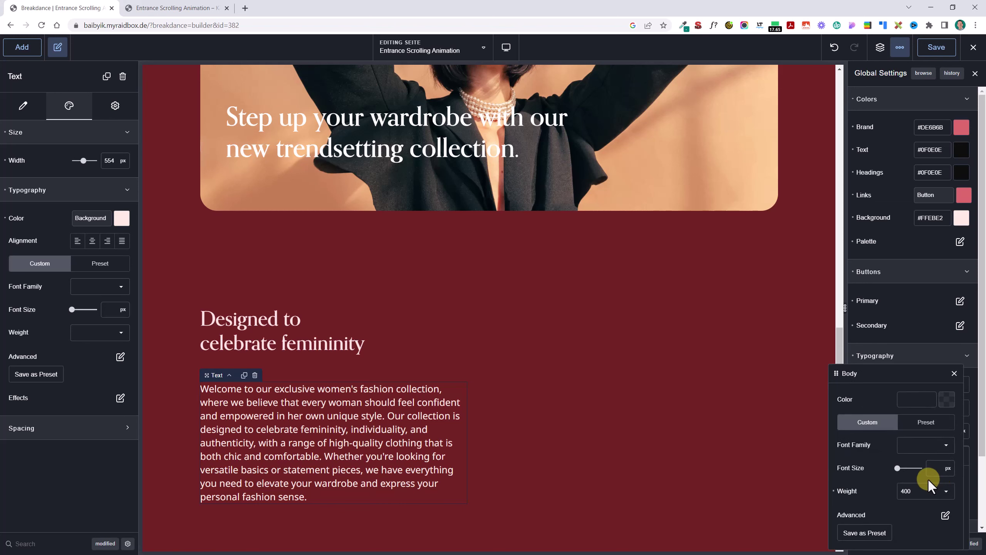
left_click(928, 491)
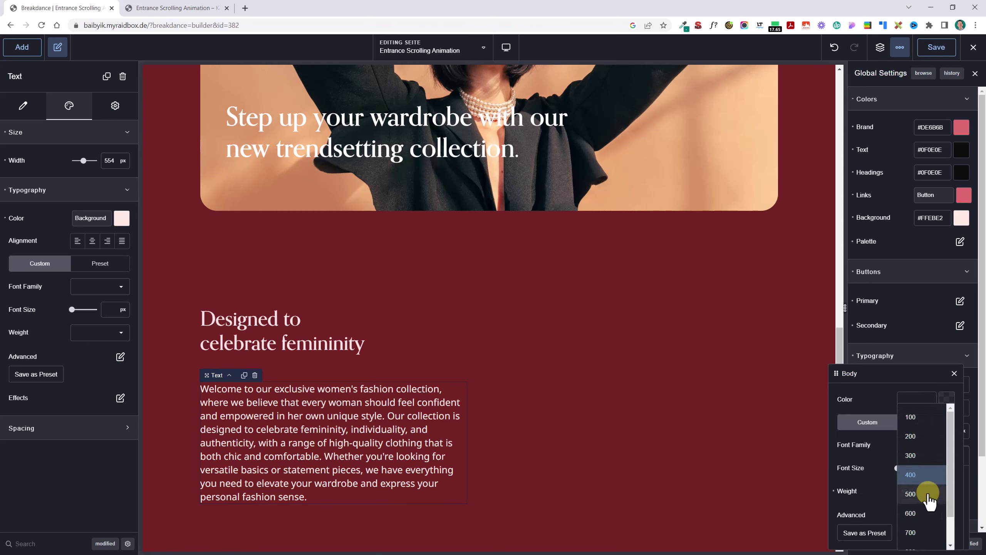
left_click(920, 466)
left_click(375, 403)
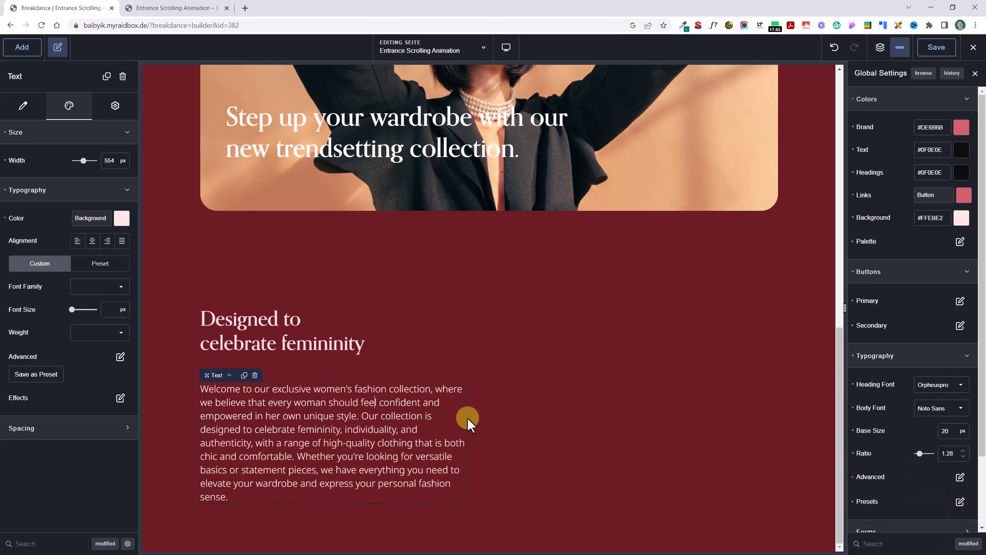
- Set the global body line height to 1.6
left_click(959, 477)
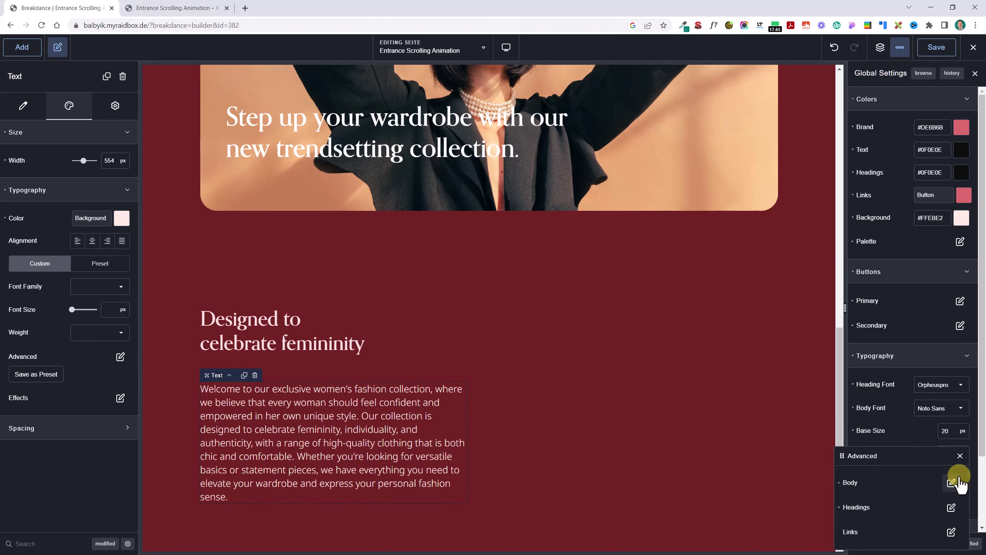
left_click(953, 481)
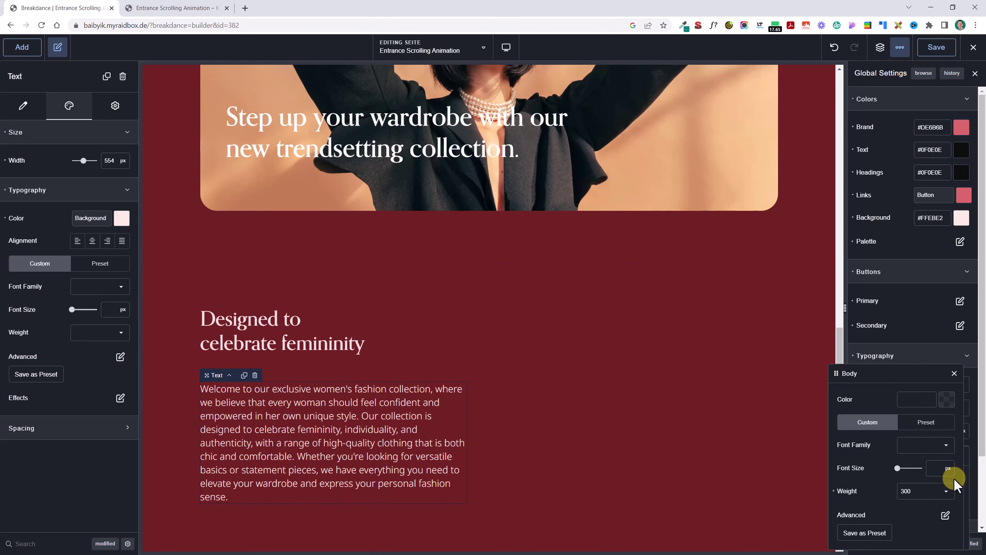
left_click(947, 515)
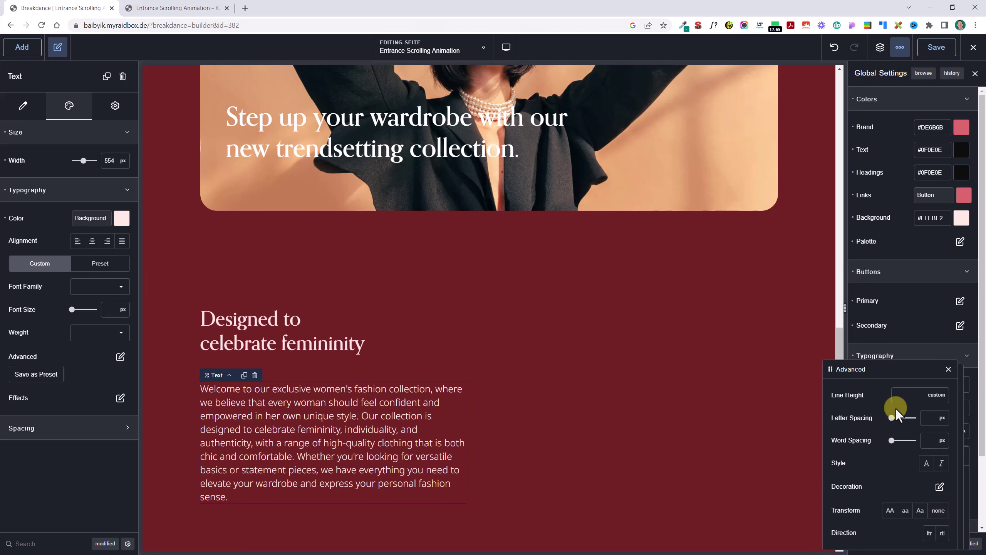
left_click(914, 388)
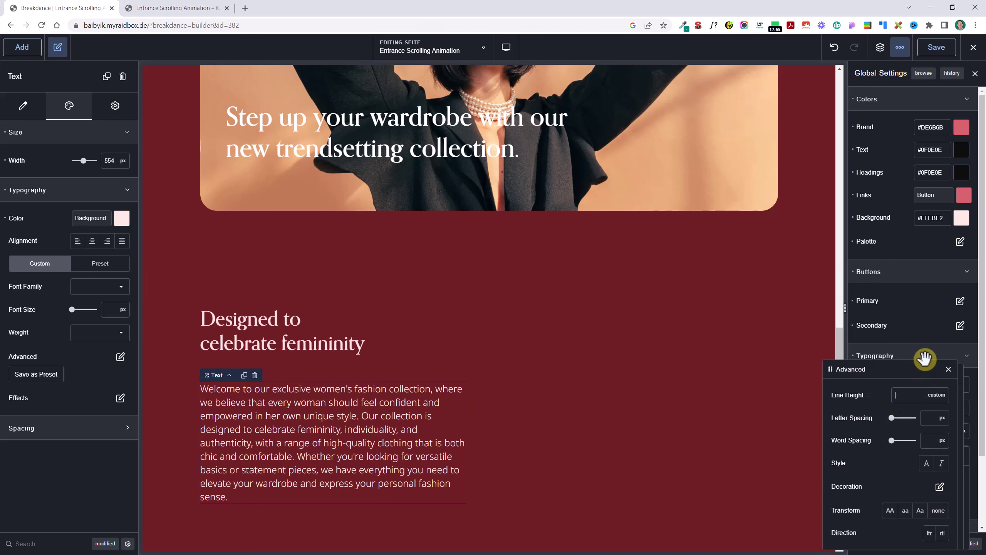
type("1.8")
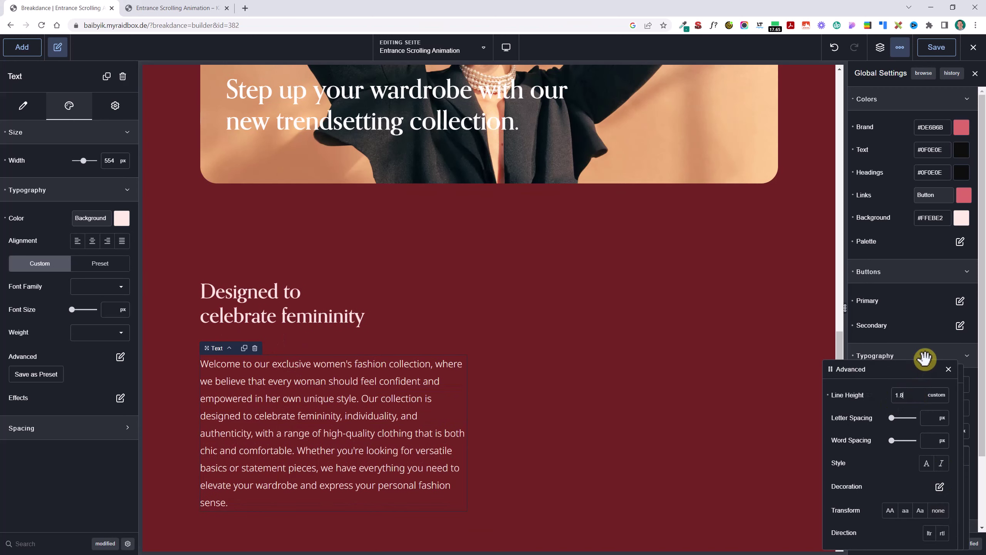
key("BackSpace")
type("7")
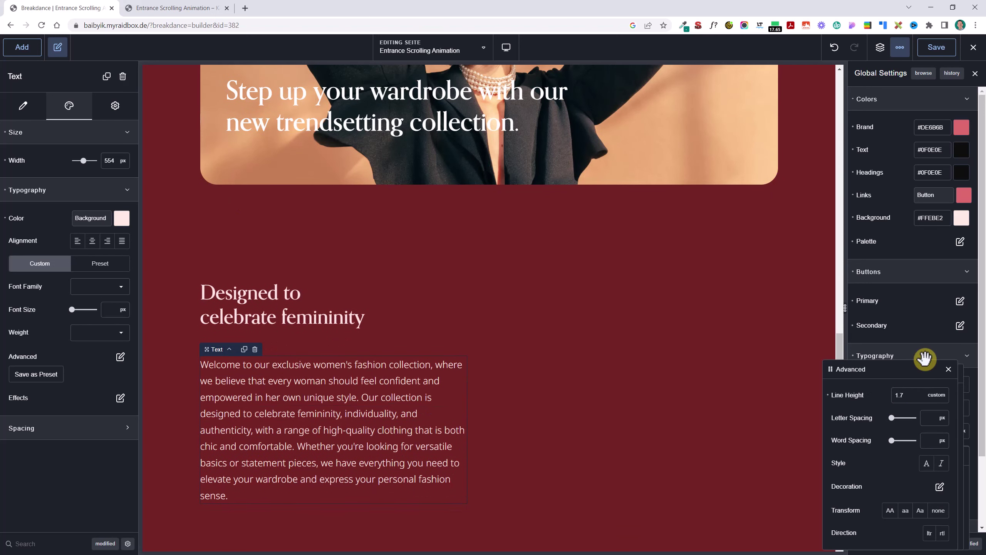
key("BackSpace")
type("6")
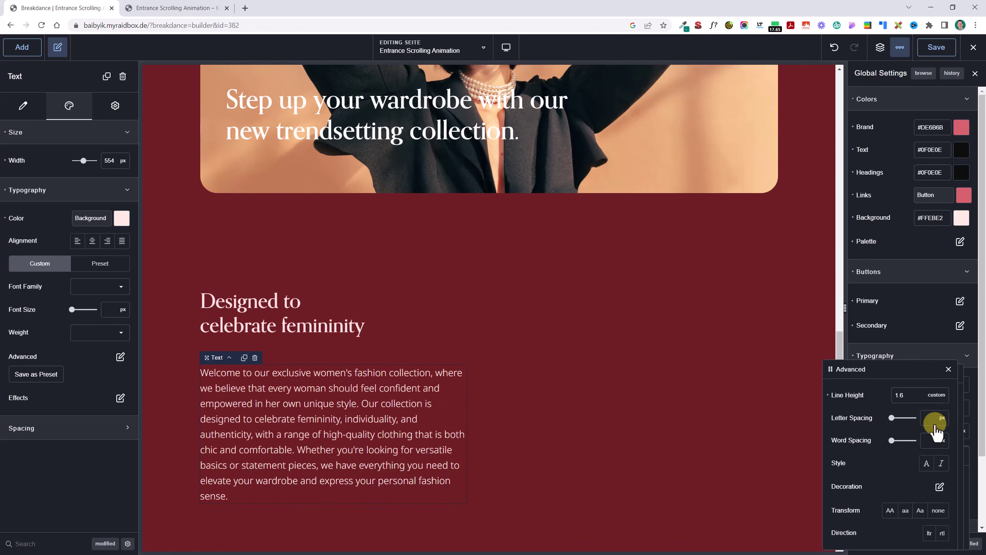
left_click(947, 368)
left_click(952, 367)
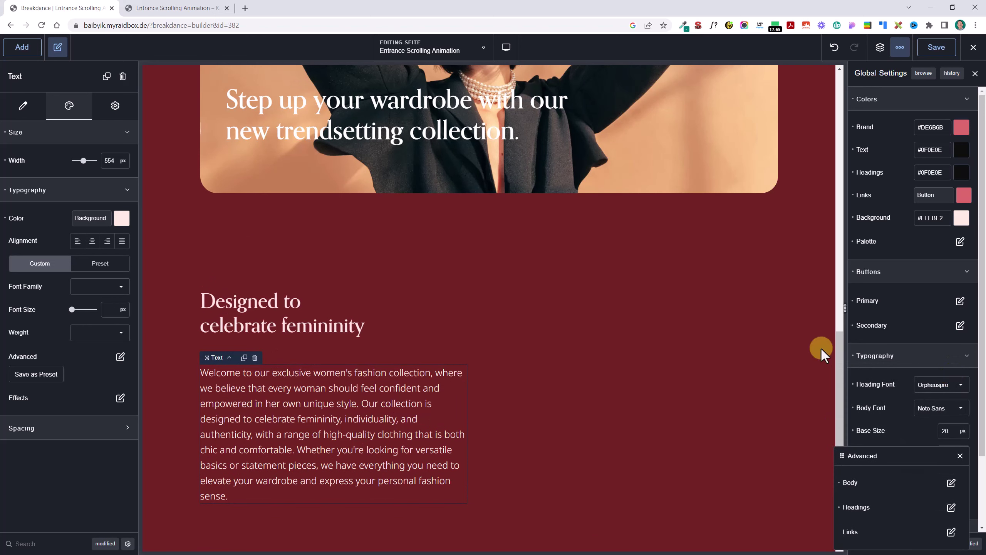
left_click(432, 316)
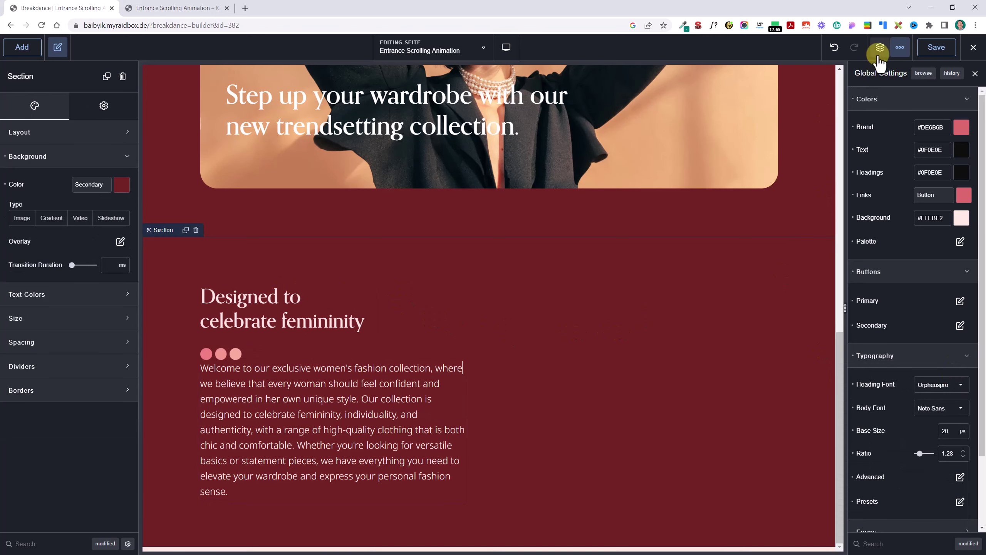
- Save the page and give the section a Horizontal layout aligned Space Between
left_click(927, 46)
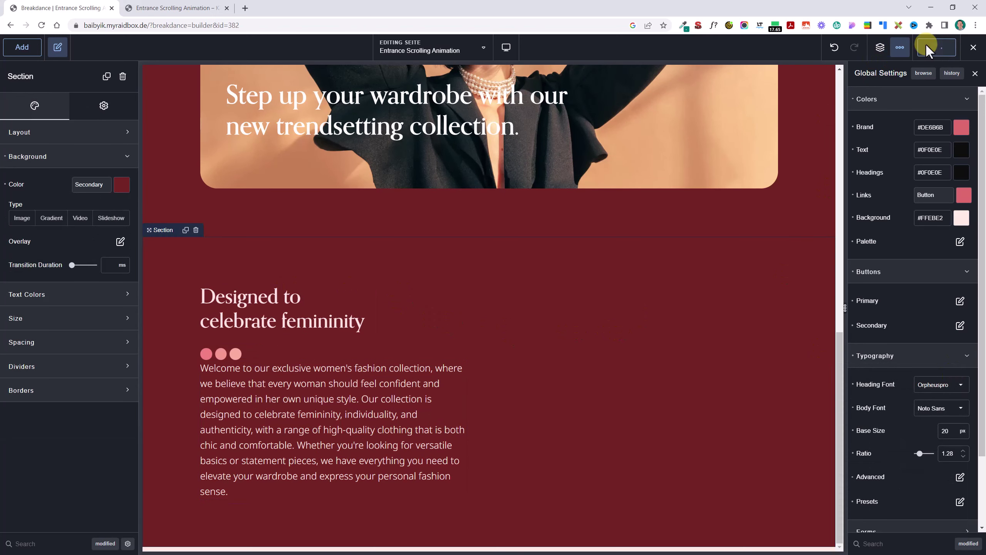
left_click(879, 49)
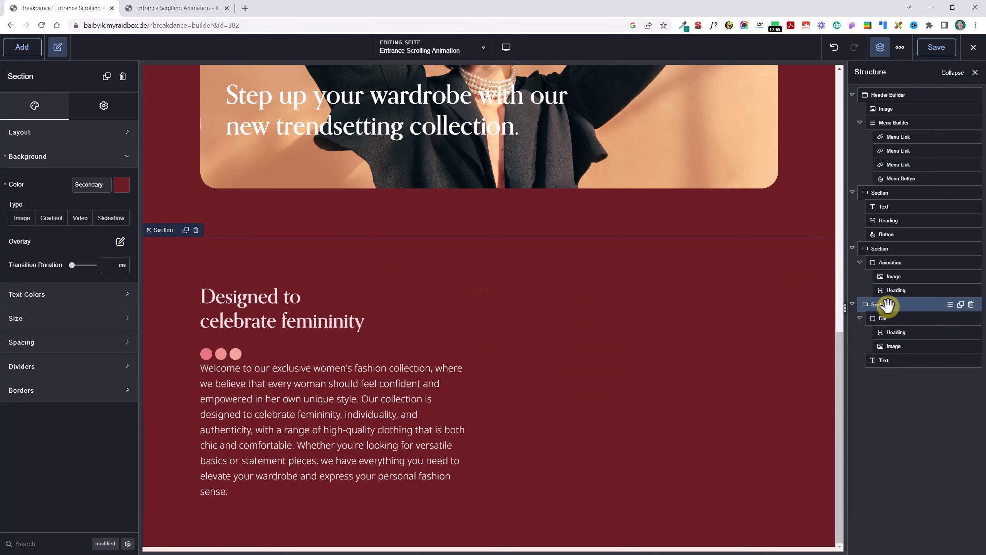
left_click(37, 132)
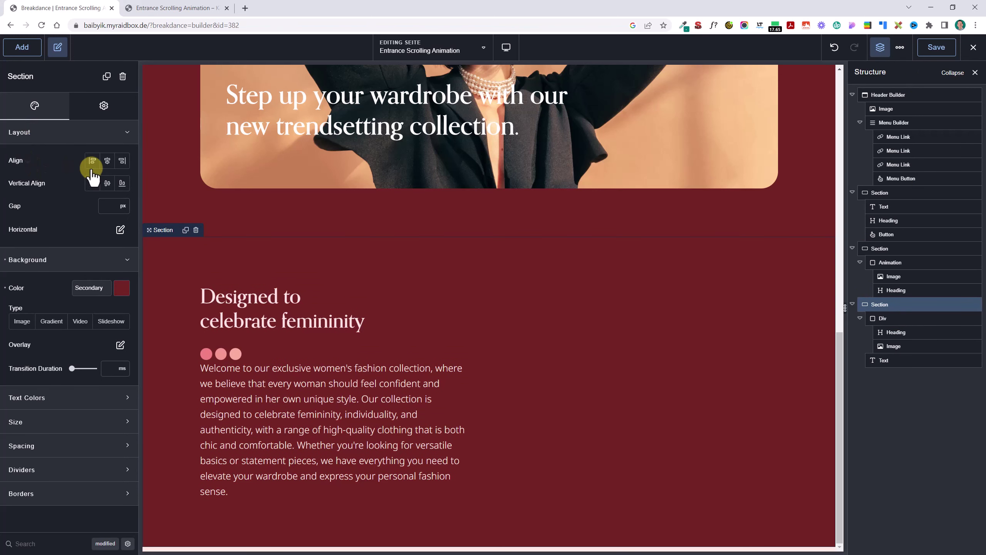
left_click(121, 228)
left_click(90, 297)
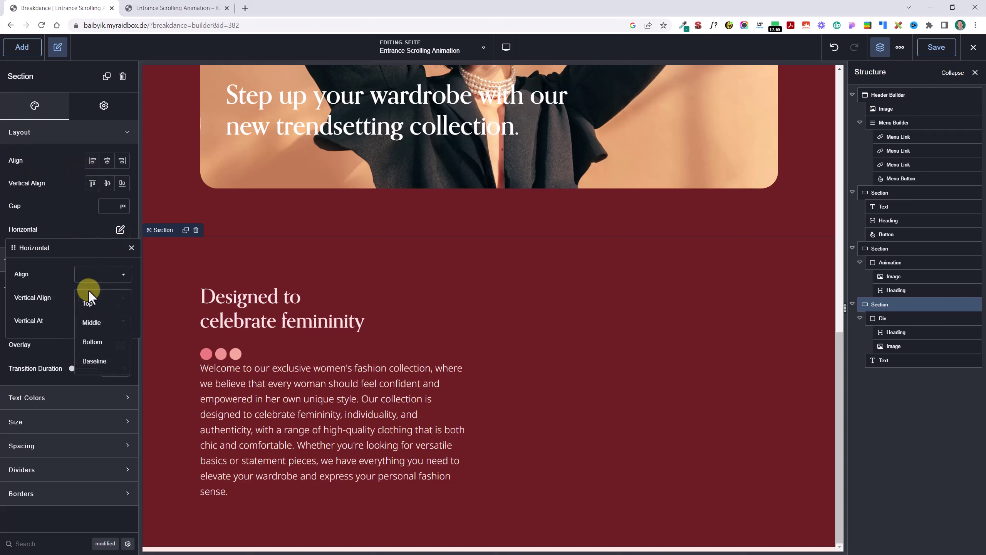
left_click(84, 276)
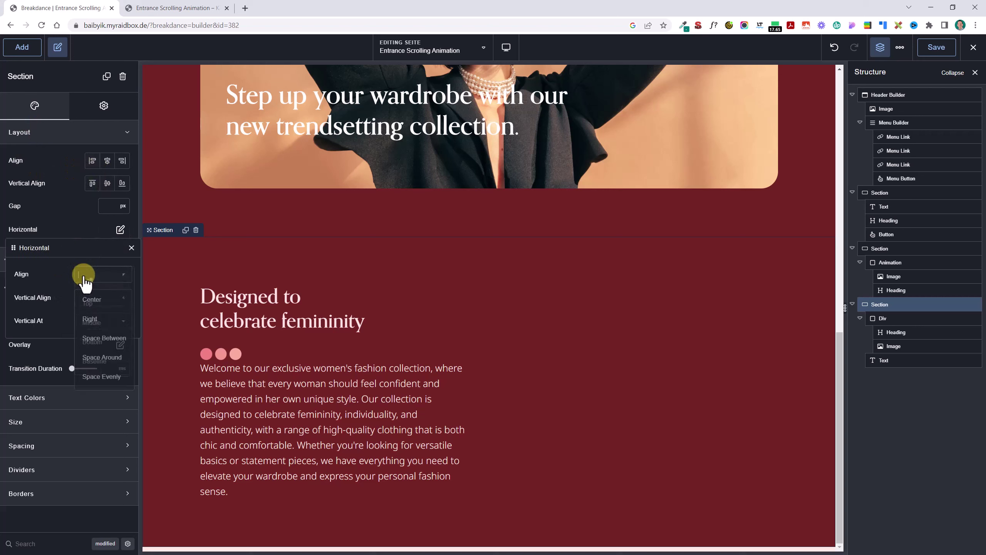
left_click(101, 337)
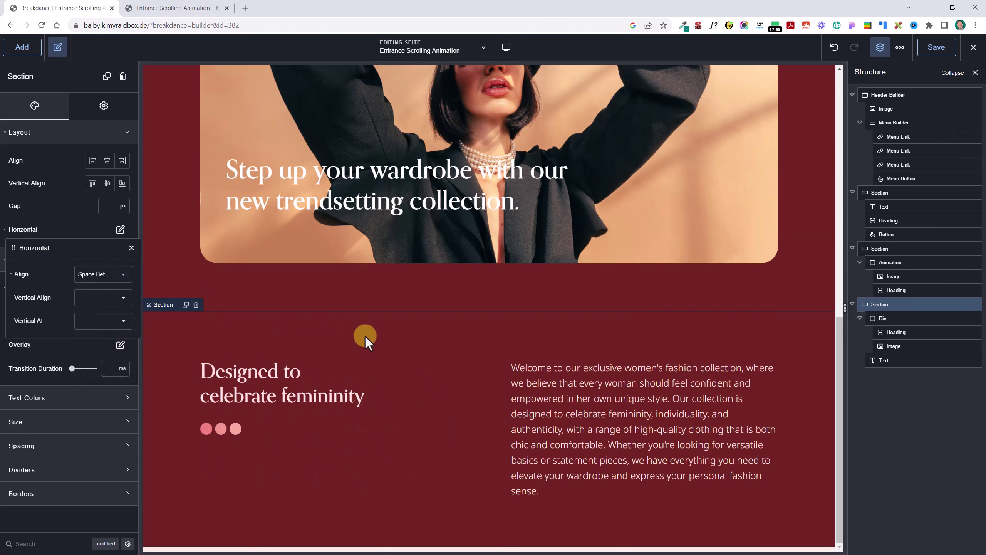
left_click(412, 352)
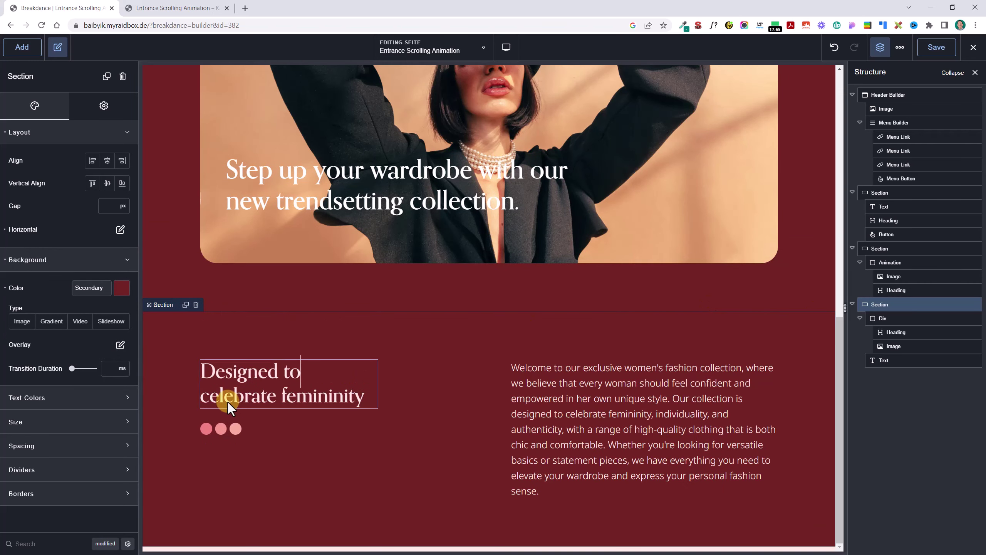
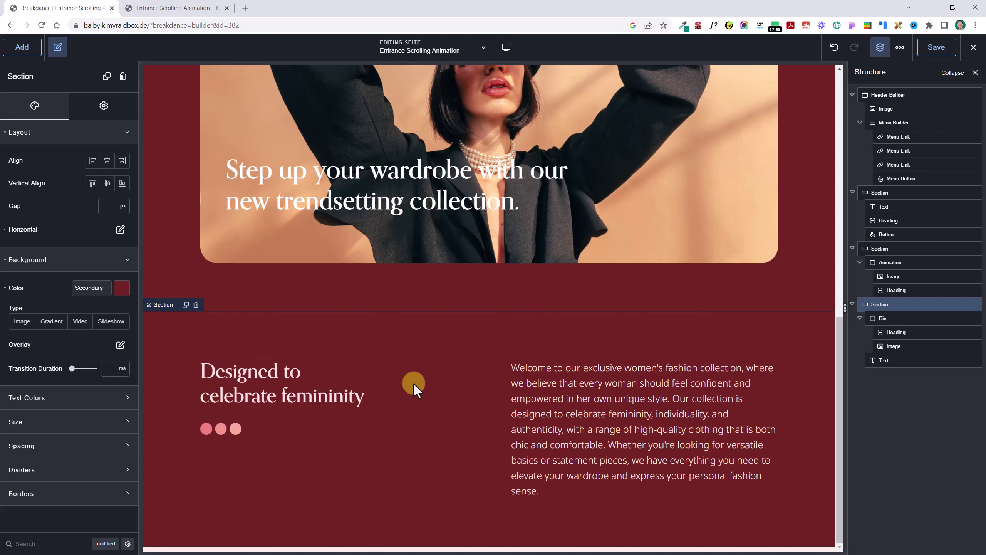
- Enter 135 px side padding, then undo an accidental stacked-layout change
left_click(50, 445)
type("135")
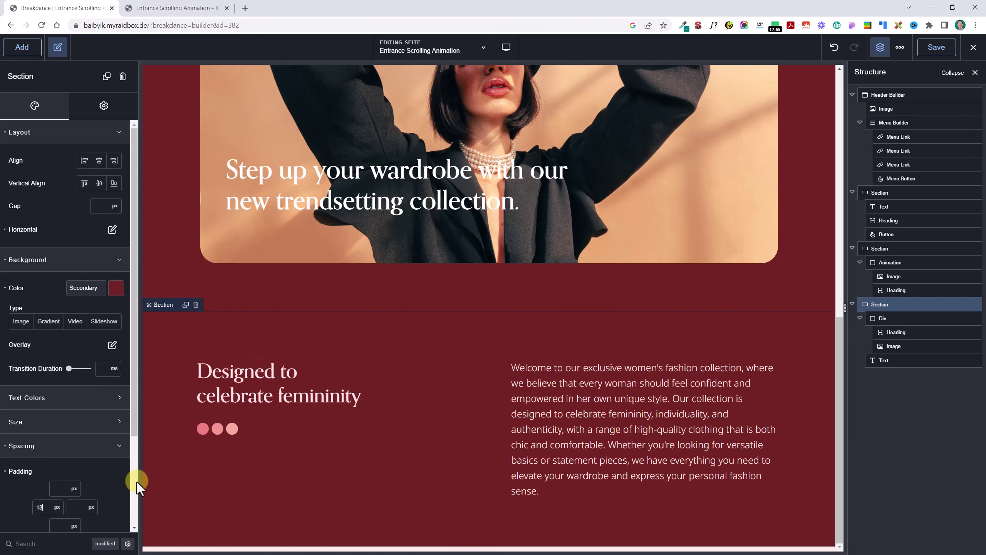
left_click(76, 511)
type("135")
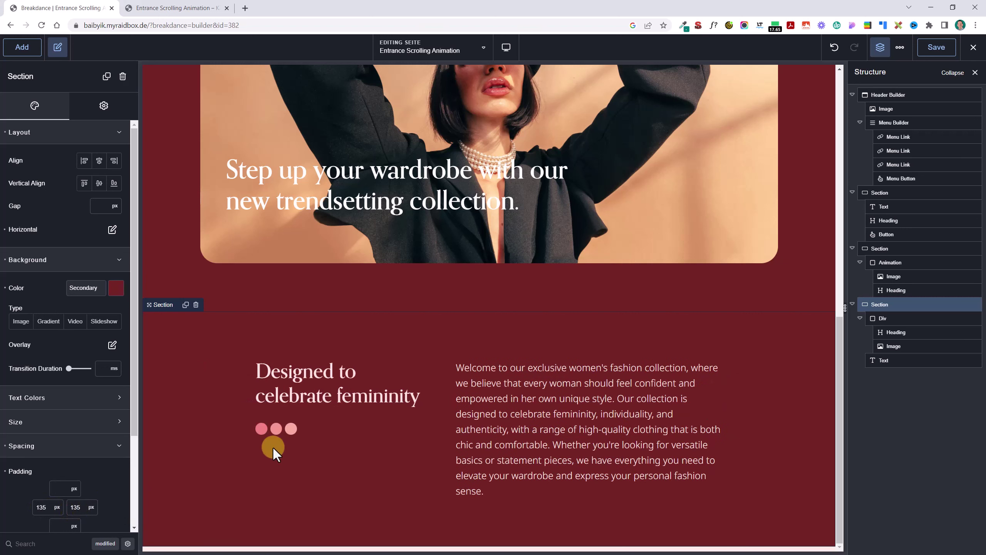
left_click(45, 506)
left_click_drag(45, 507, 44, 507)
left_click(57, 507)
key("ctrl+a")
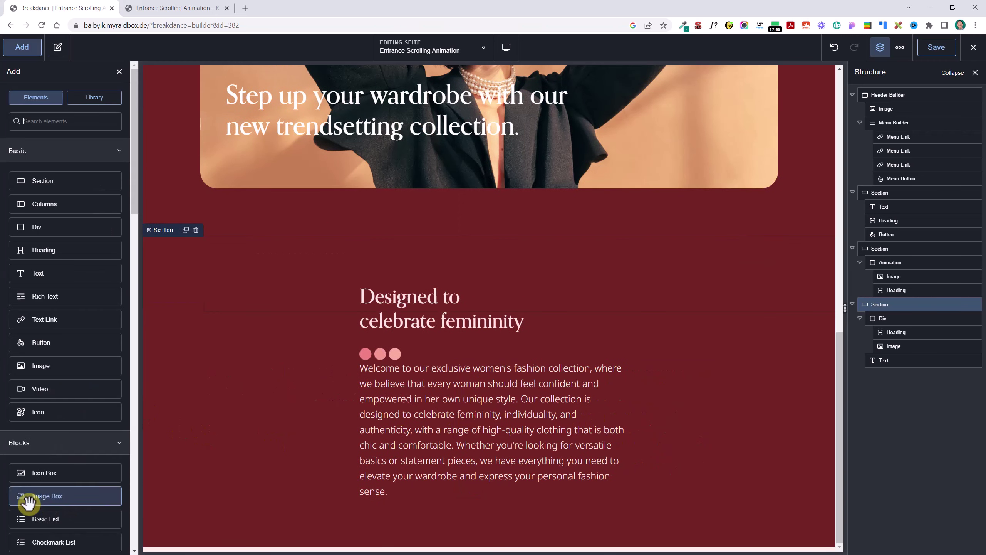
left_click(312, 387)
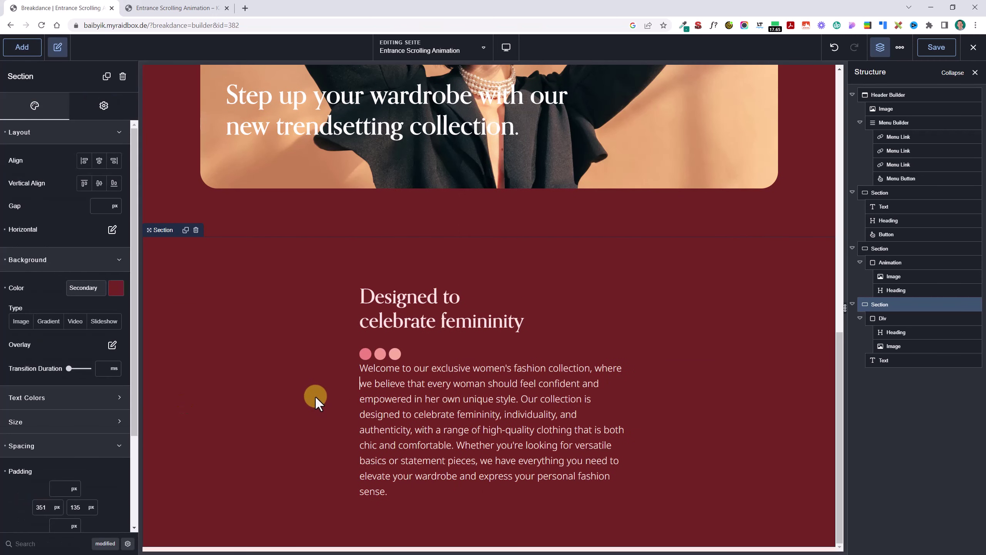
key("ctrl+z")
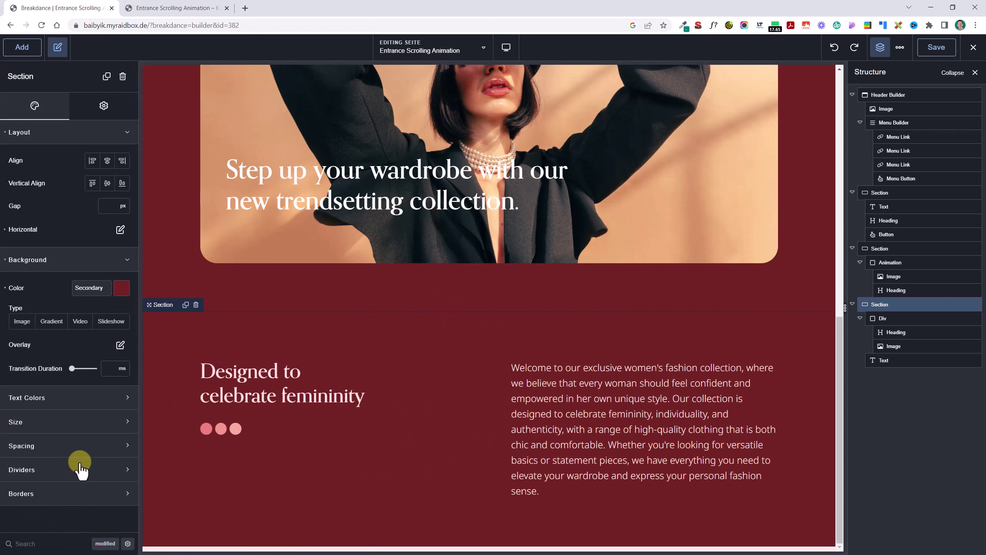
- Set the section's left and right padding to 125 px
left_click(72, 446)
scroll(77, 489, "down", 3)
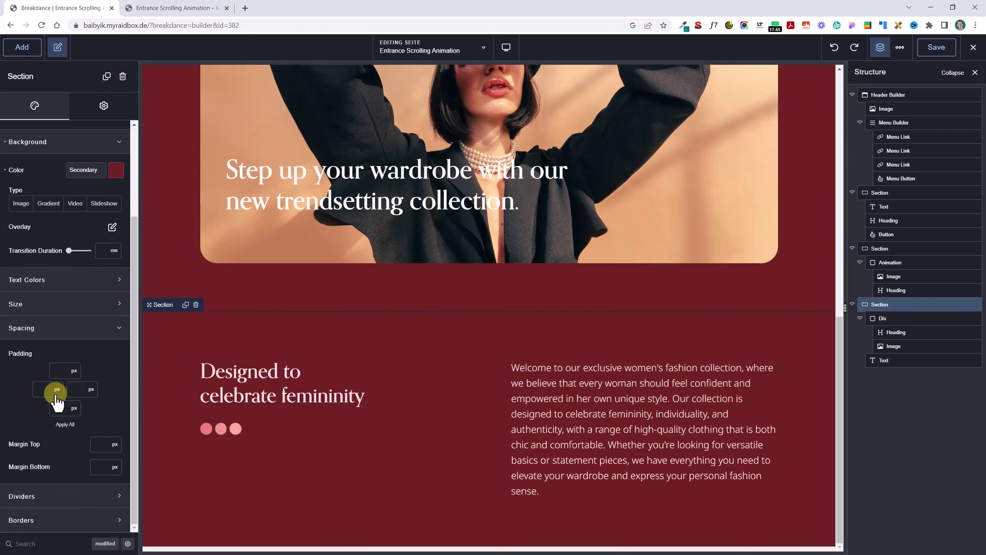
left_click(48, 395)
type("125")
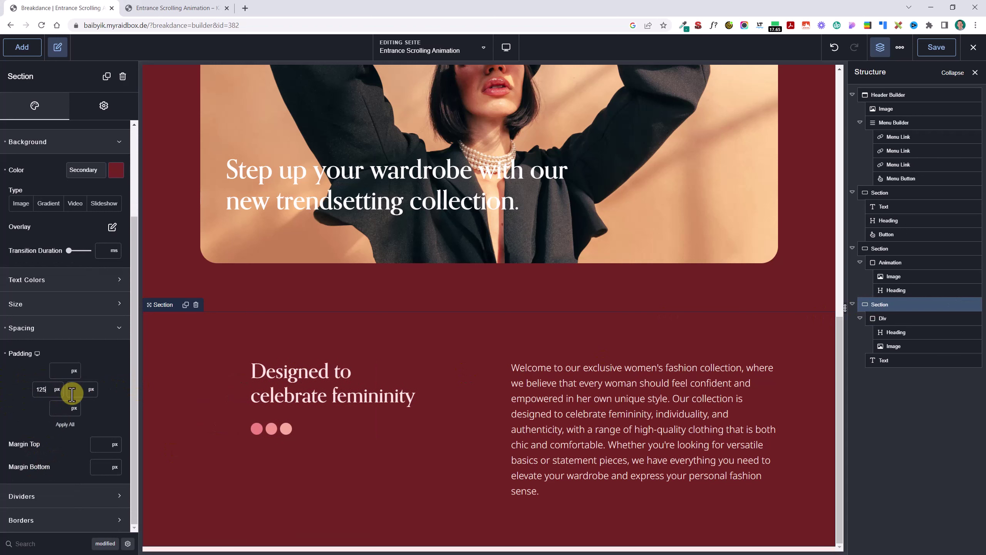
left_click(81, 396)
type("125")
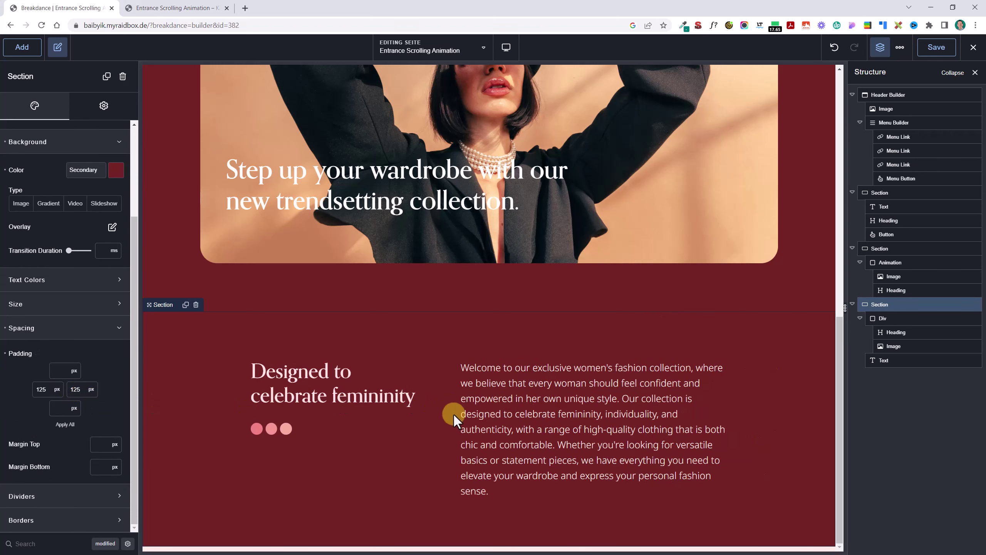
- Narrow the welcome paragraph to 508 px and add a full stop to 'Designed to celebrate femininity'
left_click(652, 428)
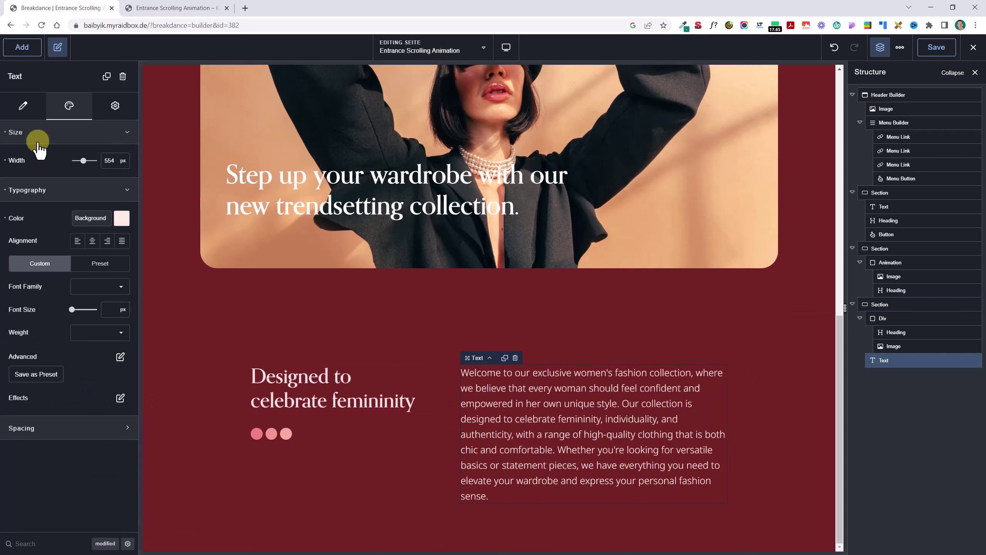
left_click_drag(86, 163, 85, 164)
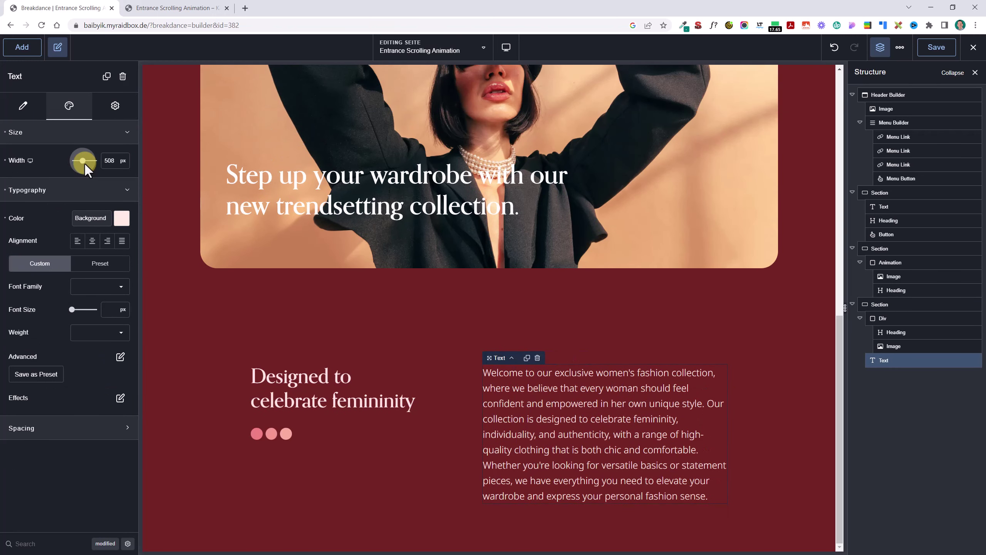
left_click(328, 388)
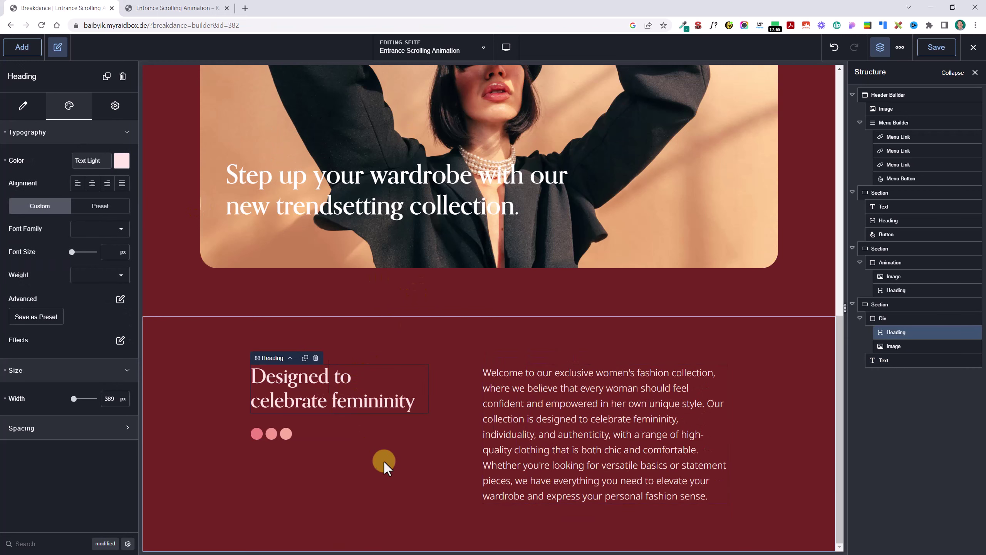
left_click(437, 474)
left_click(412, 408)
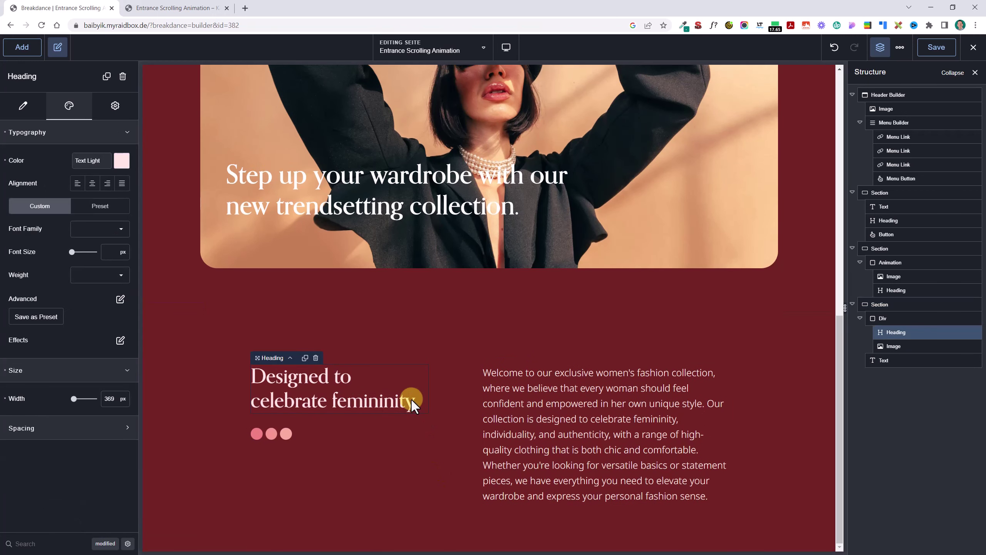
left_click(418, 502)
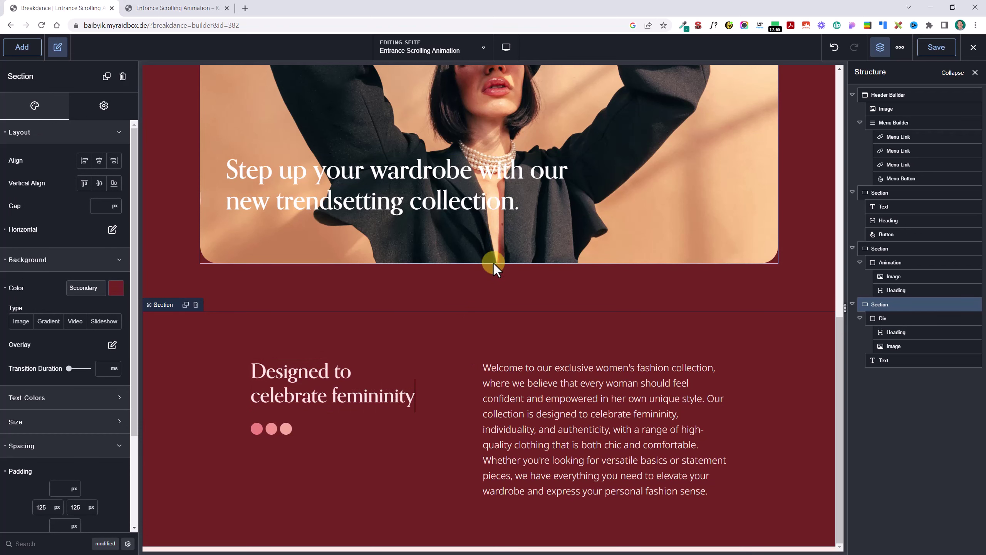
left_click(406, 399)
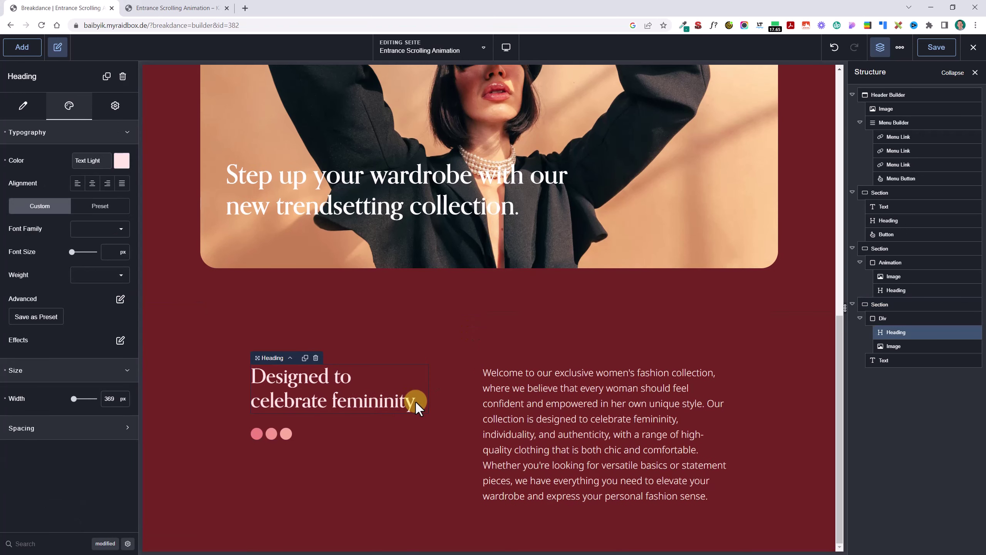
left_click(23, 105)
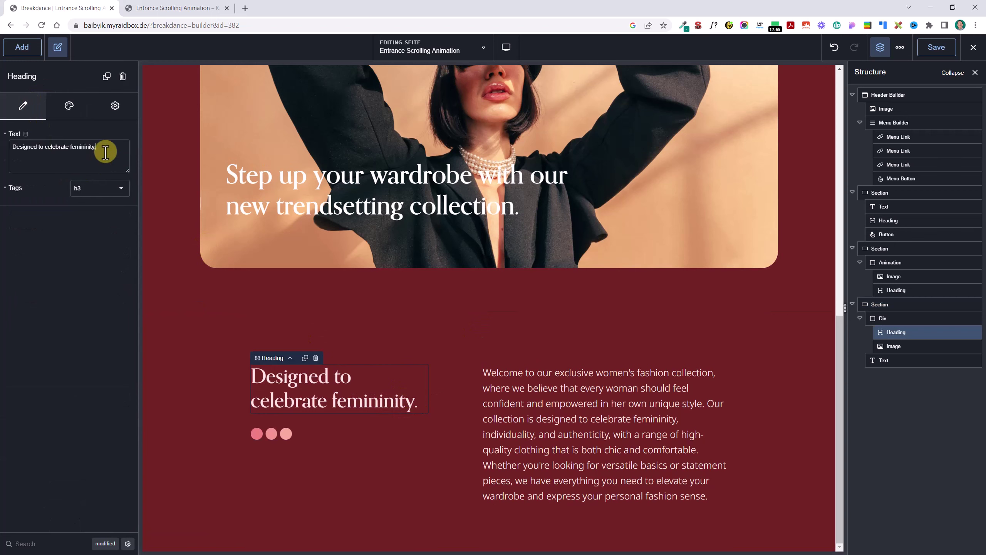
left_click(559, 388)
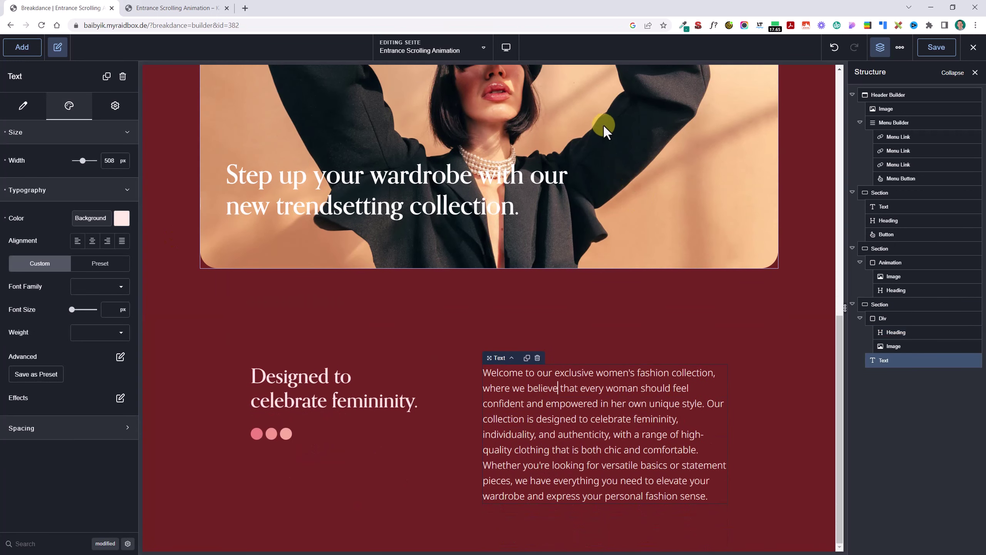
- Save the page so far
scroll(561, 328, "up", 10)
scroll(559, 224, "down", 8)
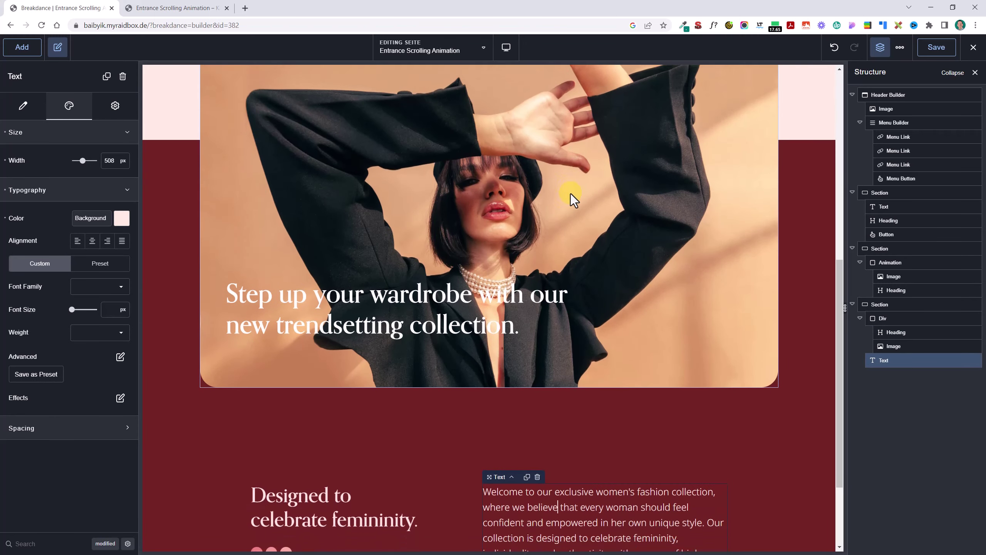
scroll(506, 240, "up", 5)
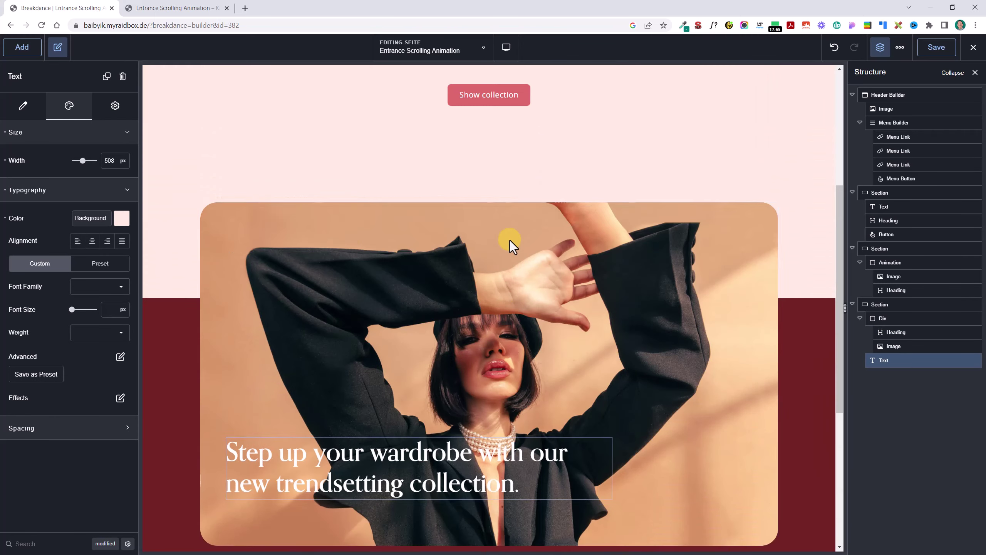
scroll(510, 240, "up", 5)
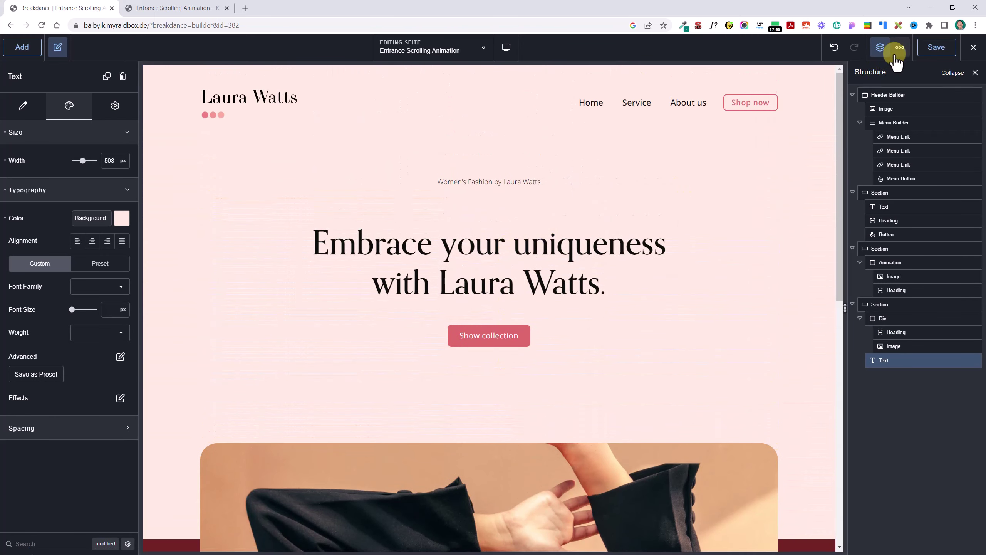
left_click(899, 49)
left_click(938, 50)
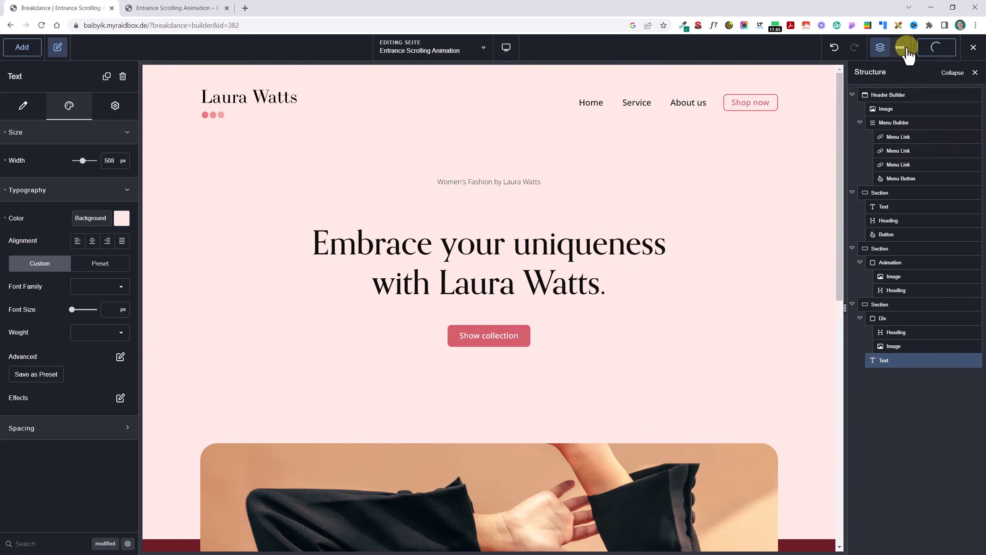
- Set the global typography heading scale ratio to 1.22
left_click(904, 54)
left_click(926, 73)
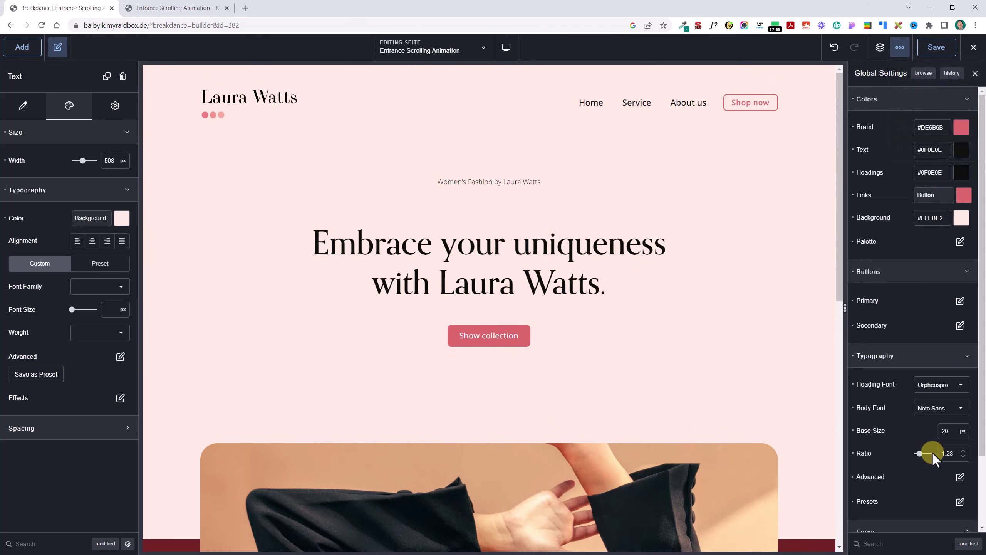
key("BackSpace")
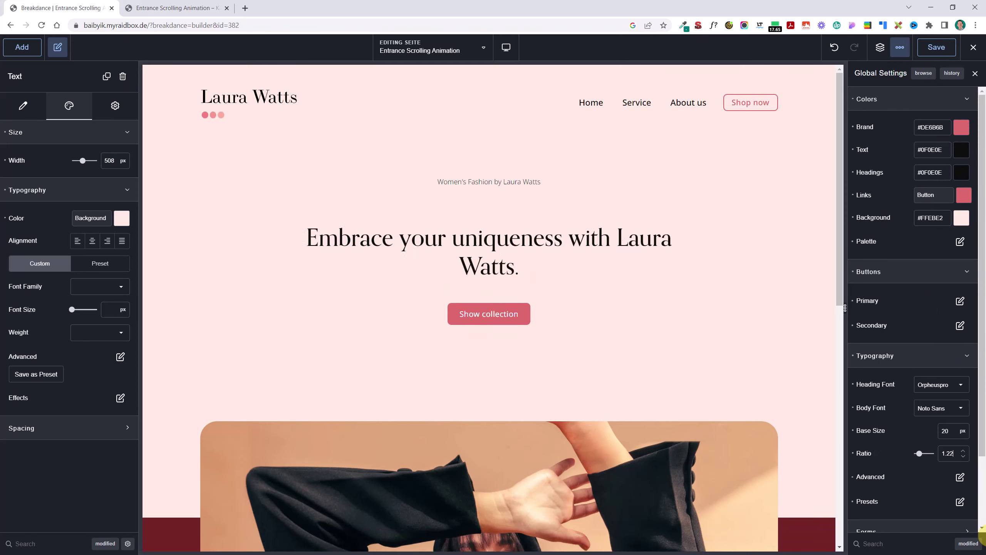
type("2")
scroll(500, 435, "down", 7)
scroll(503, 405, "down", 5)
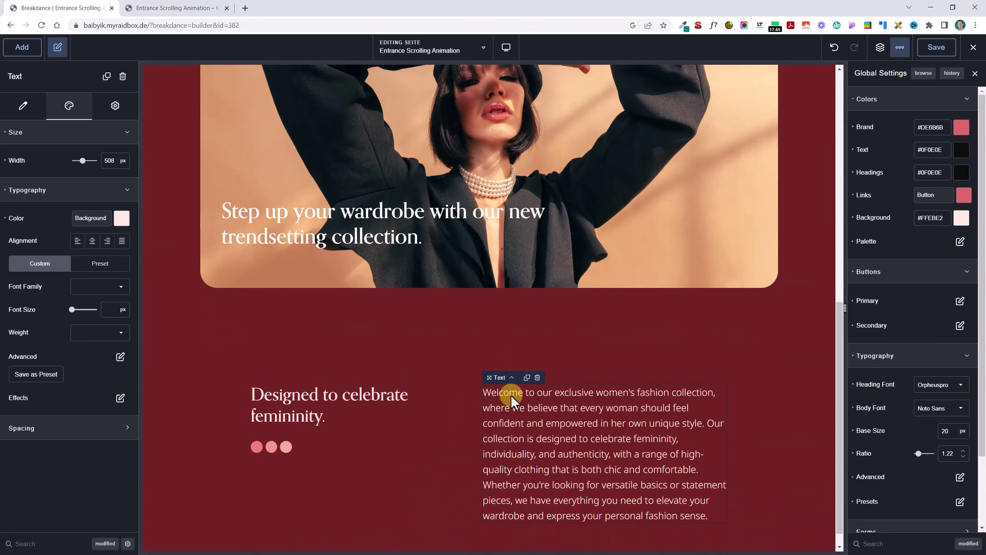
key("BackSpace")
type("4")
key("BackSpace")
type("3")
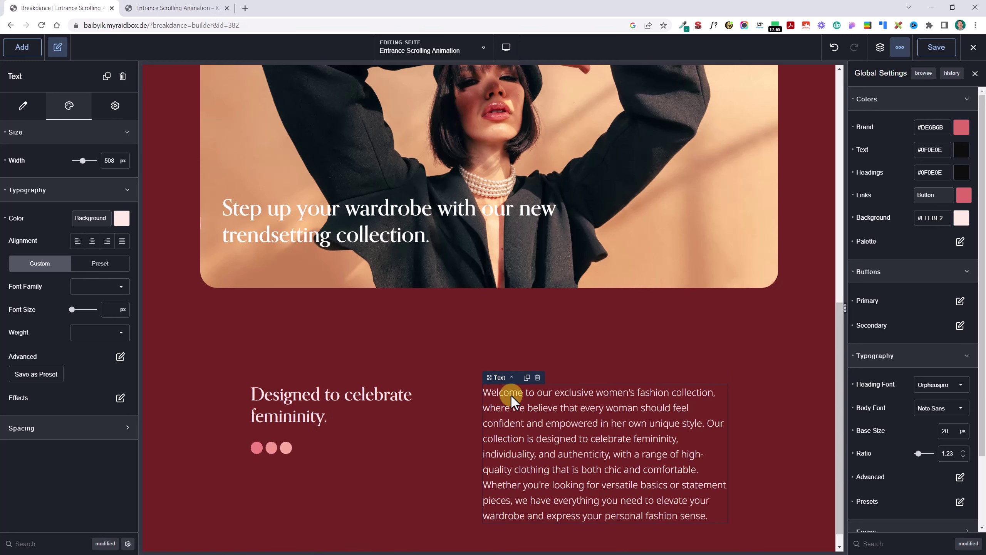
key("BackSpace")
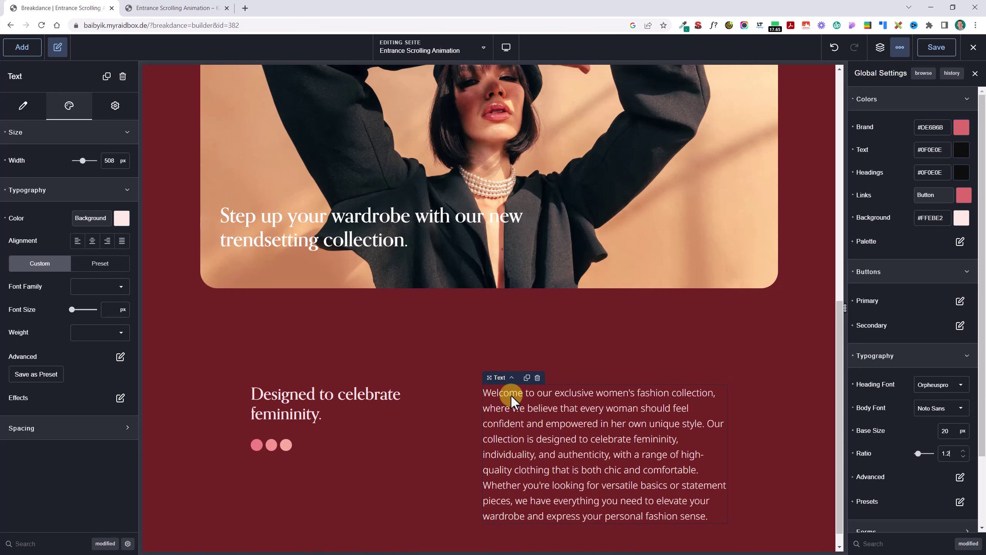
type("2")
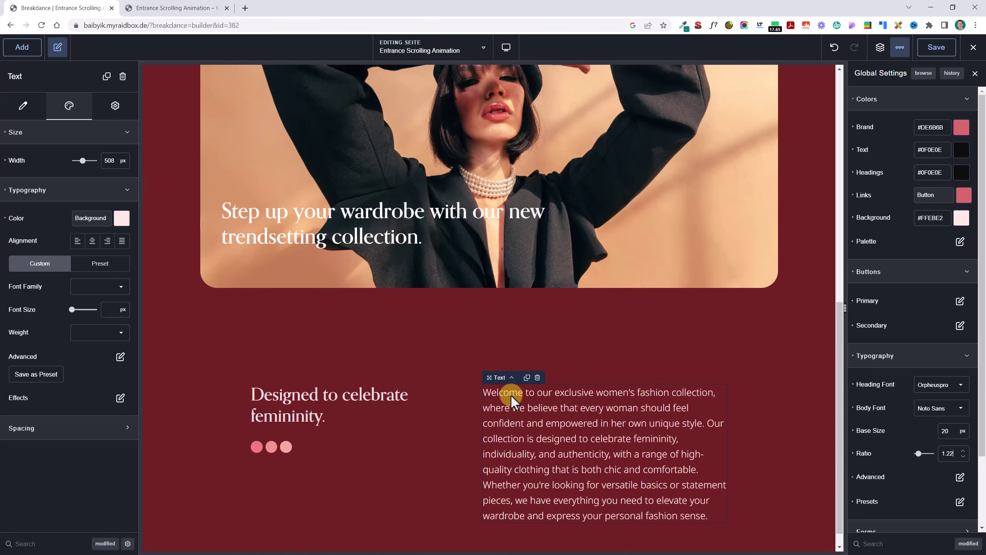
key("BackSpace")
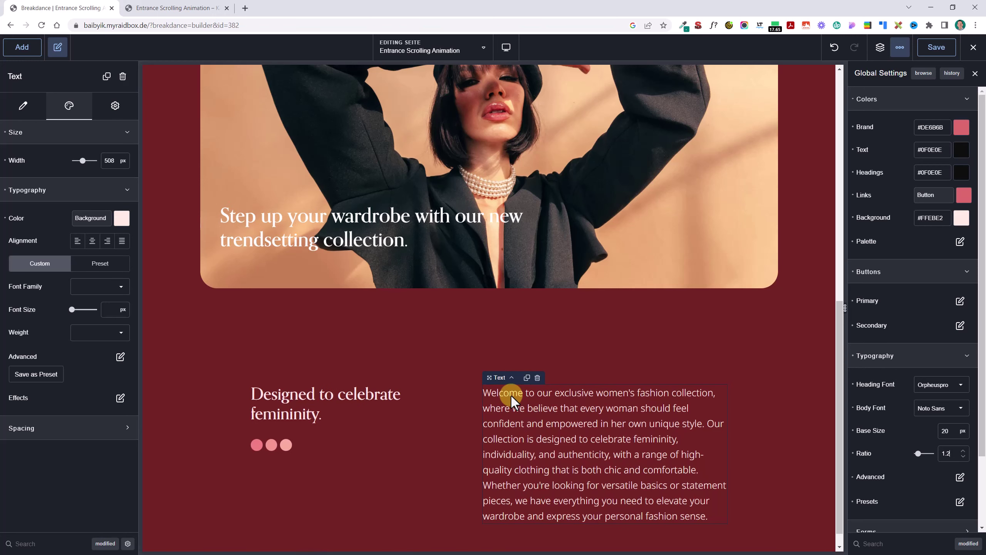
type("2")
- Select the h1 hero heading 'Embrace your uniqueness with Laura Watts.' to view its settings
scroll(567, 182, "up", 10)
scroll(660, 190, "up", 2)
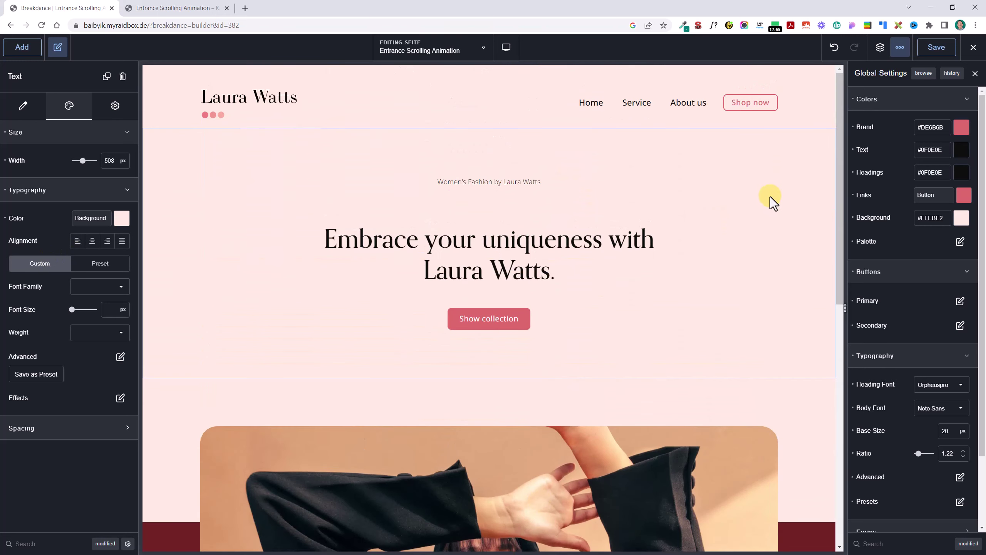
left_click(627, 238)
scroll(637, 249, "down", 5)
scroll(646, 255, "up", 1)
scroll(649, 252, "up", 5)
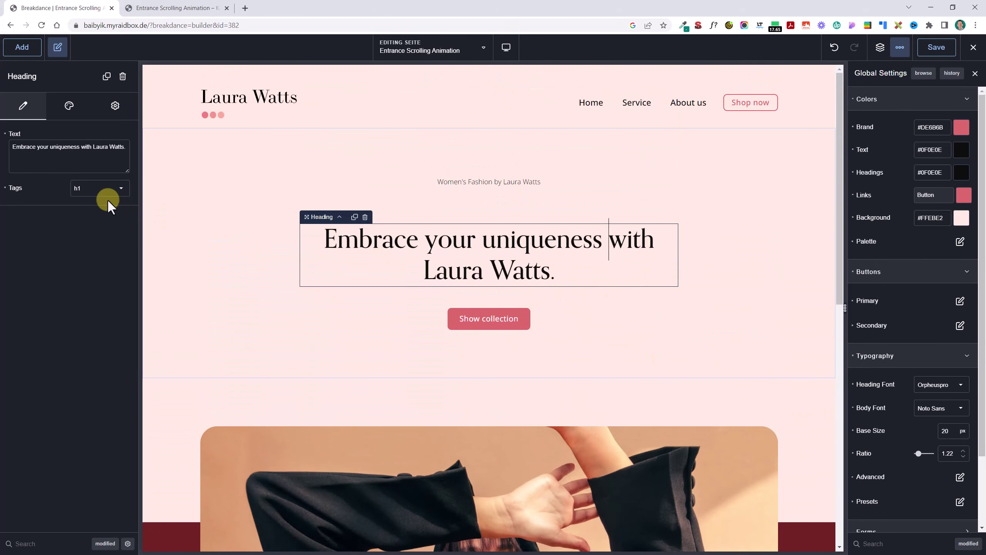
scroll(495, 275, "down", 5)
- Switch the 'Step up your wardrobe' heading's font size unit to rem
left_click(403, 417)
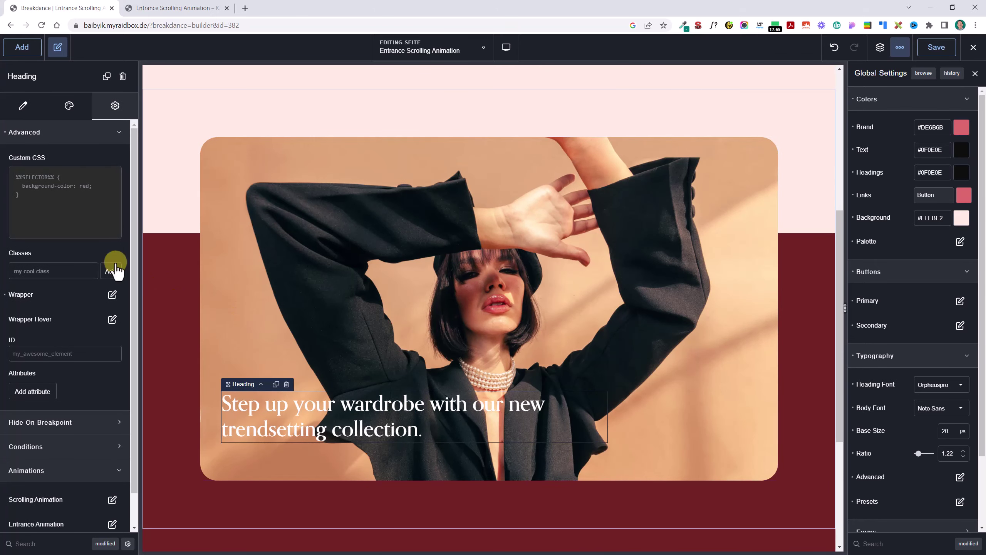
left_click(59, 105)
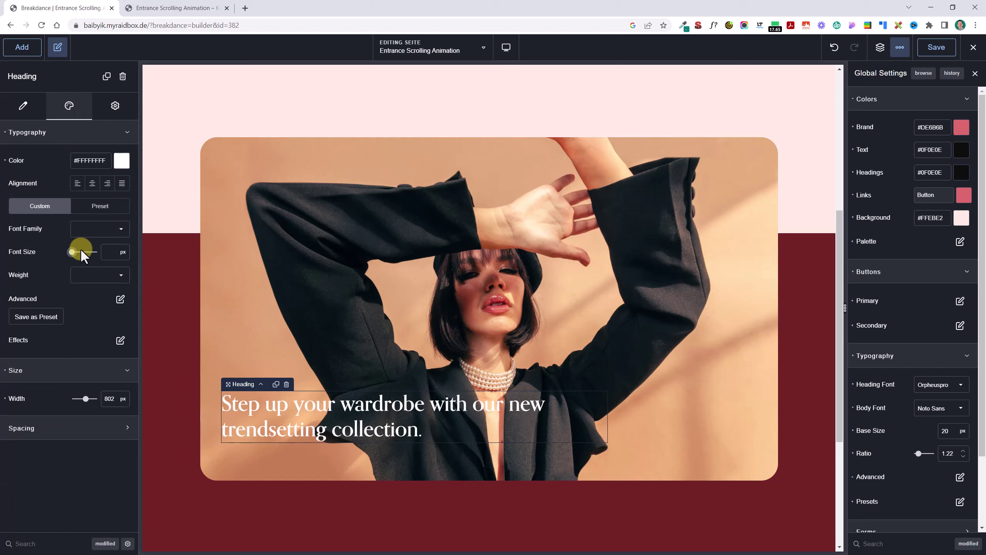
left_click(116, 253)
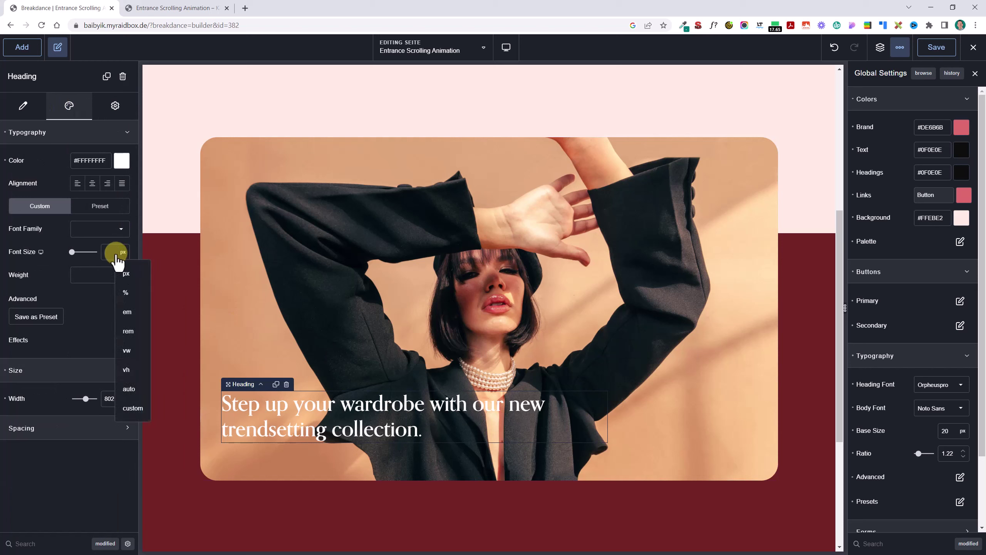
left_click(127, 330)
- Set the photo heading's font size to 2.2 rem and its width to 490 px
left_click(106, 253)
type("1")
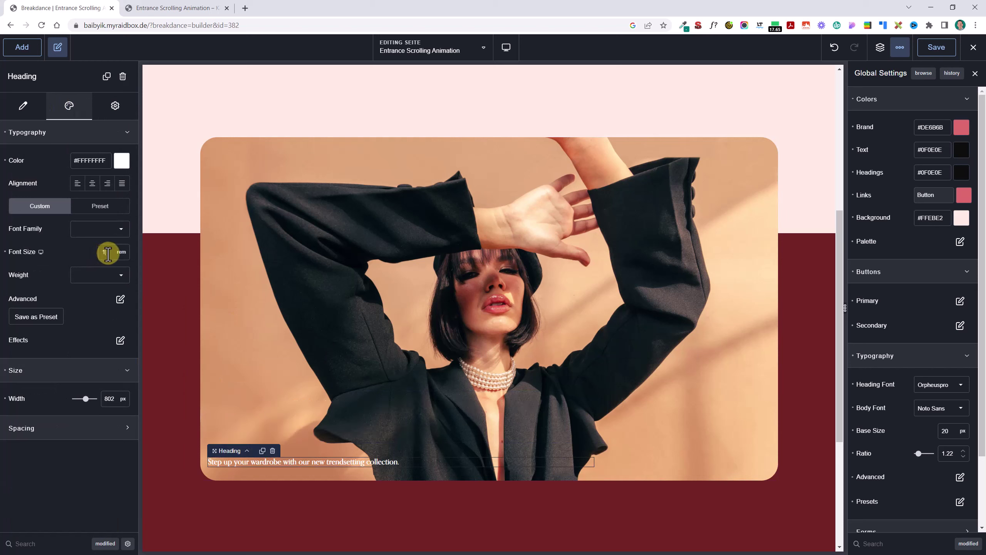
type("1.6")
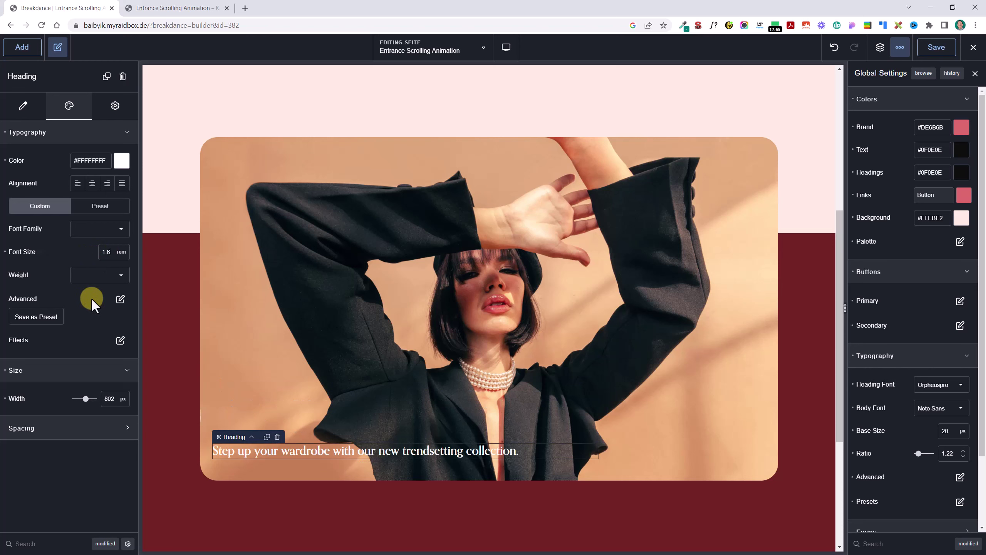
key("BackSpace")
key("BackSpace")
type("8")
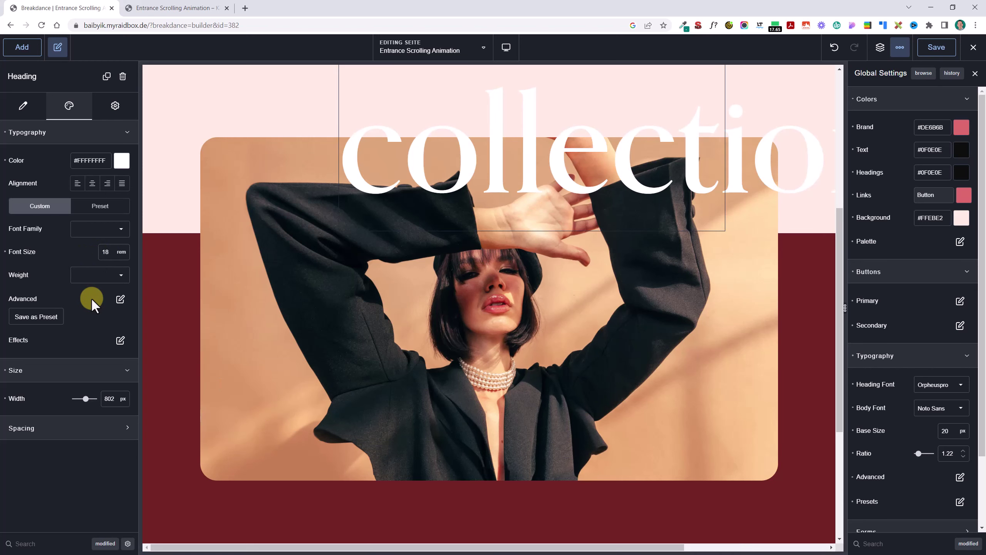
key("BackSpace")
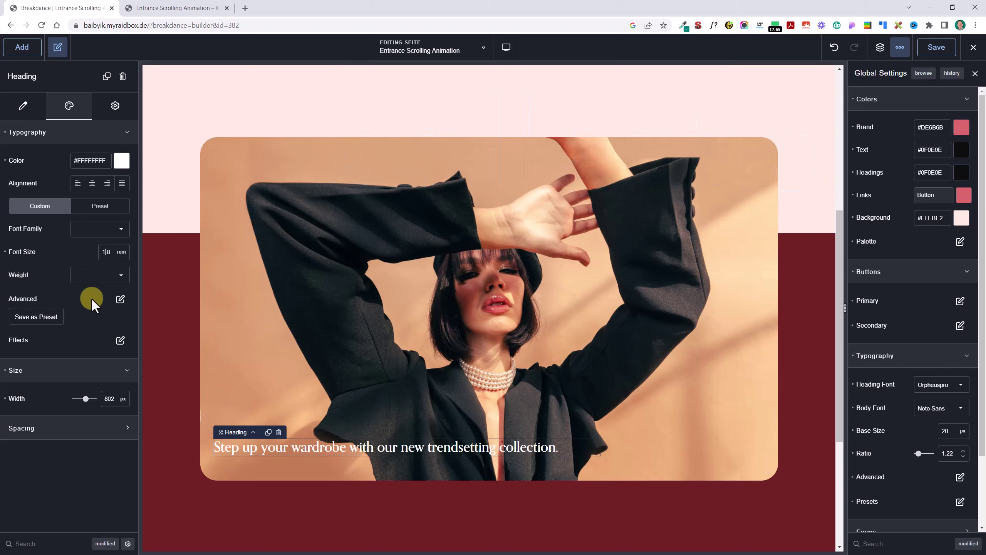
key("BackSpace")
type("2")
key("ctrl+a")
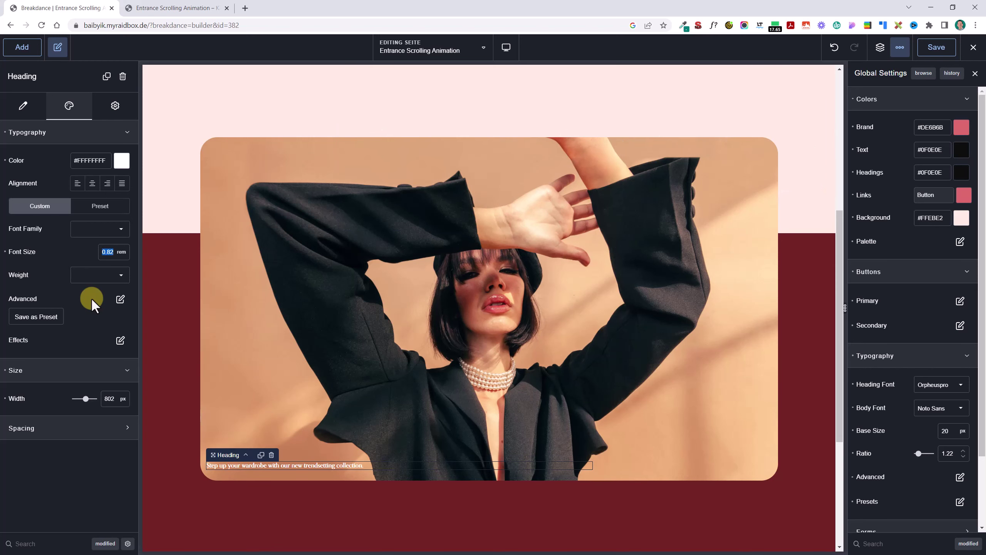
type("2.8")
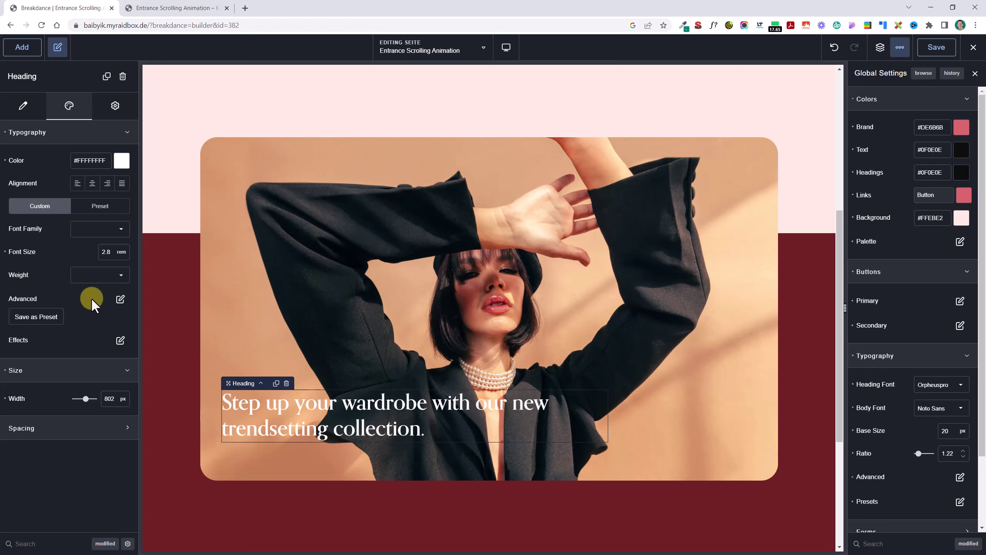
key("Delete")
type("22")
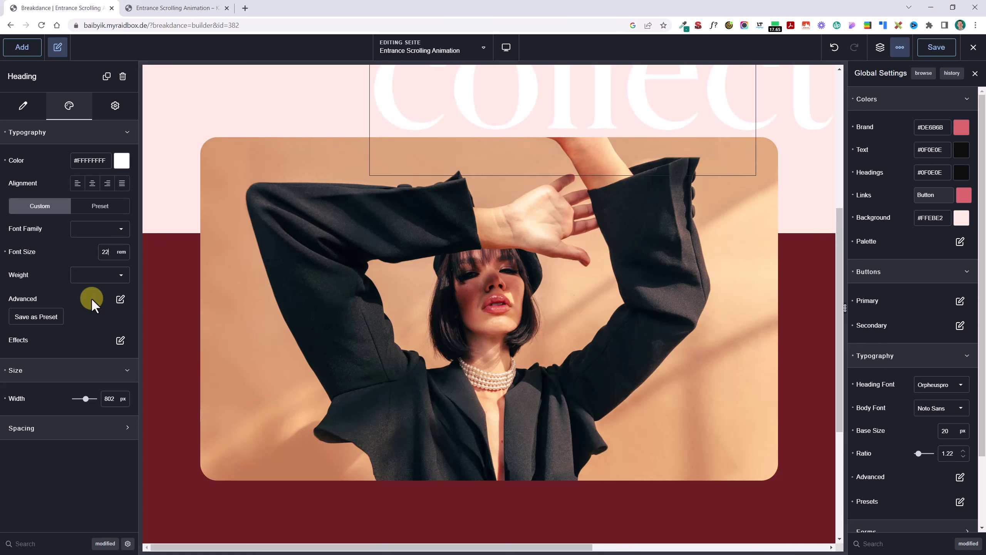
key("BackSpace")
type(".2")
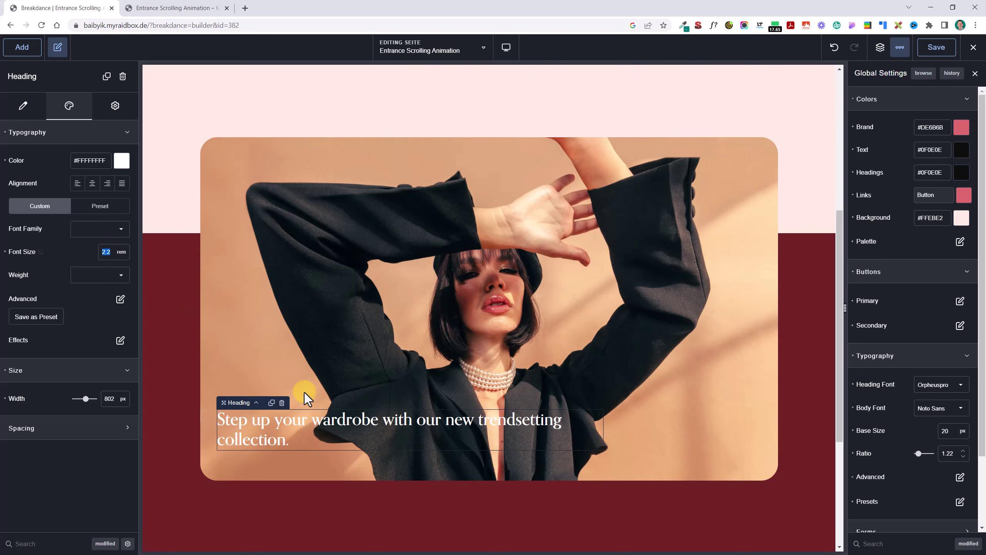
left_click_drag(94, 391, 81, 400)
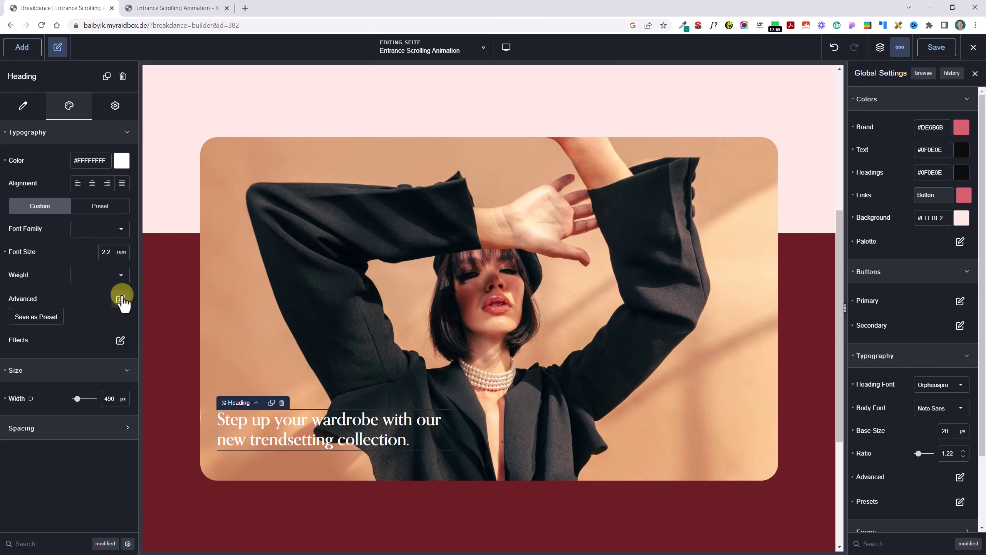
scroll(573, 285, "down", 2)
- Change the global All Headings font weight from 500 to 400
scroll(573, 285, "down", 3)
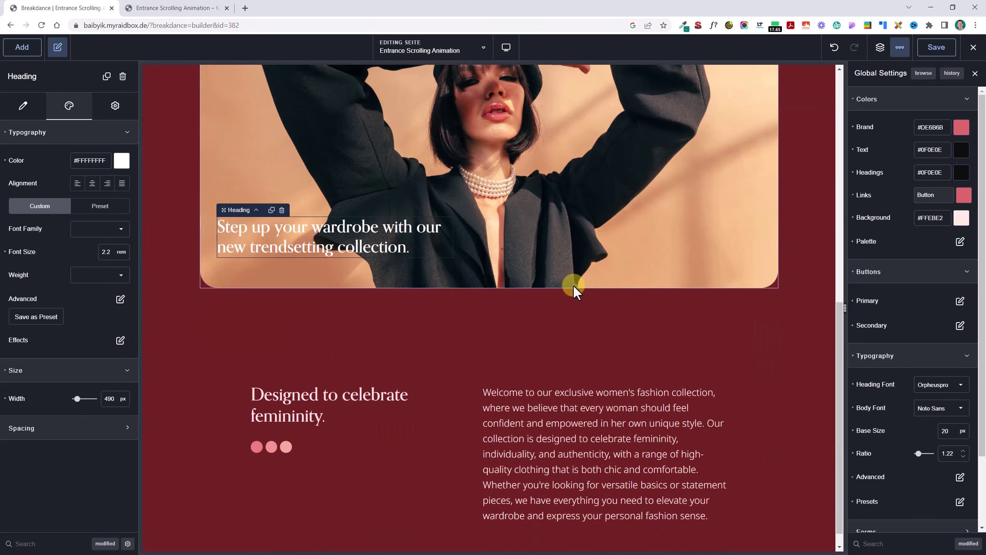
left_click(960, 476)
left_click(959, 505)
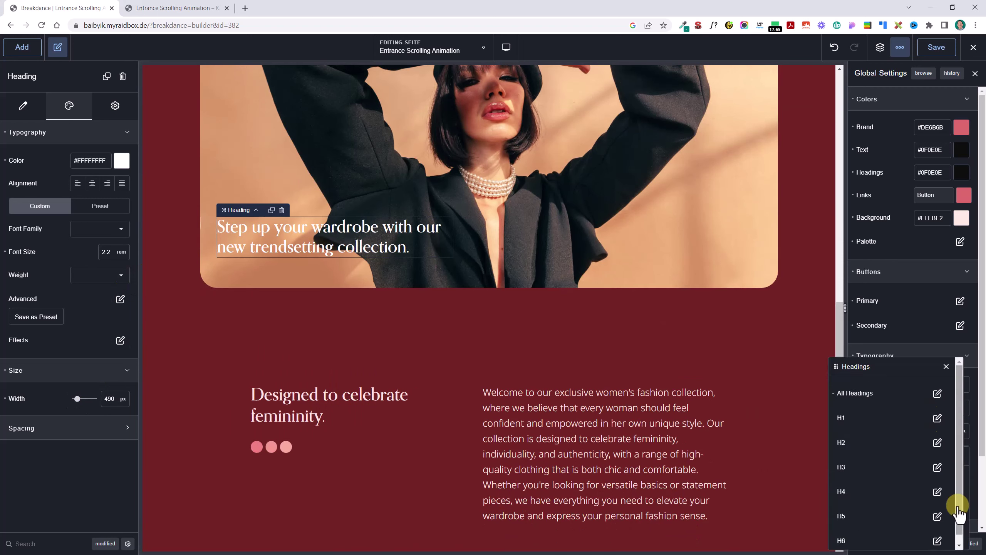
left_click(938, 394)
left_click(930, 489)
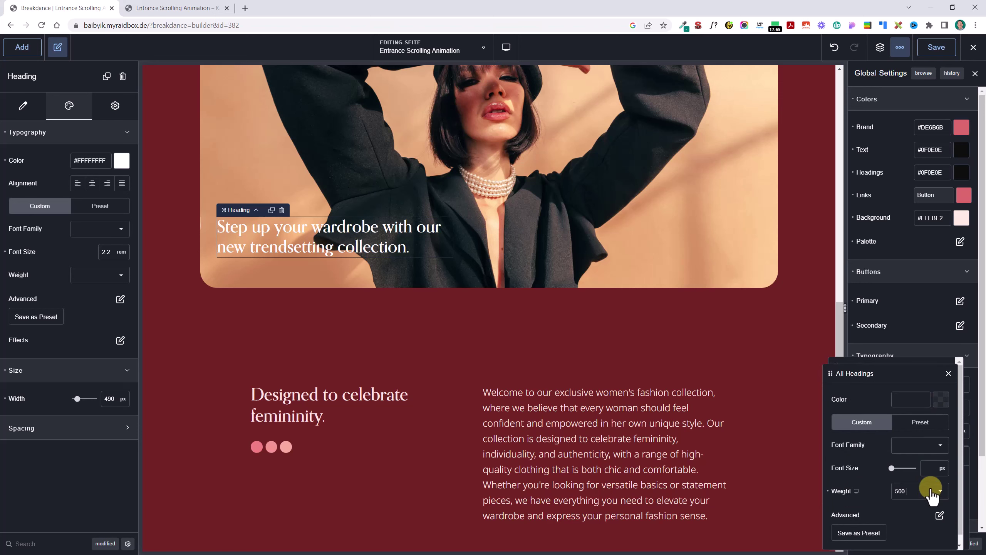
left_click(932, 490)
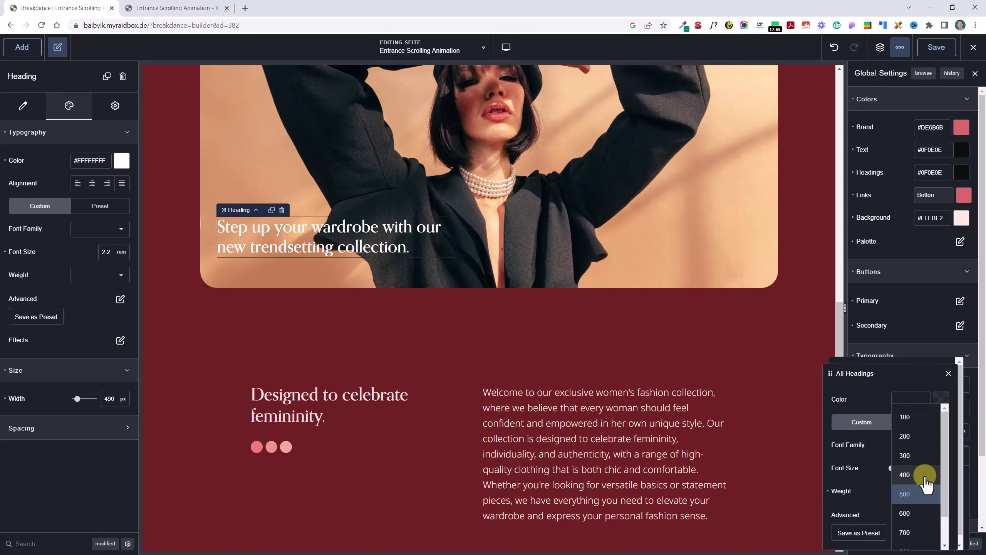
left_click(925, 475)
scroll(631, 379, "up", 10)
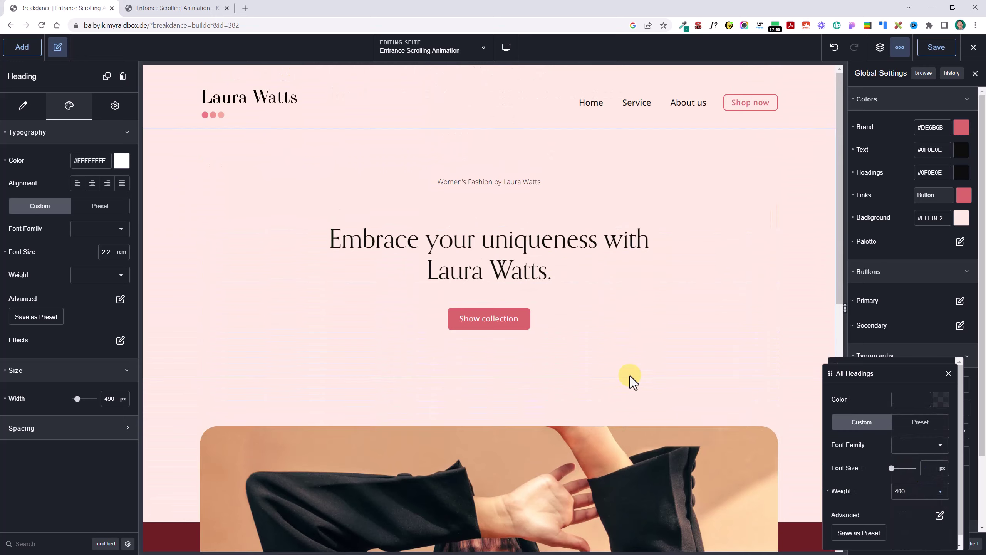
scroll(630, 376, "down", 1)
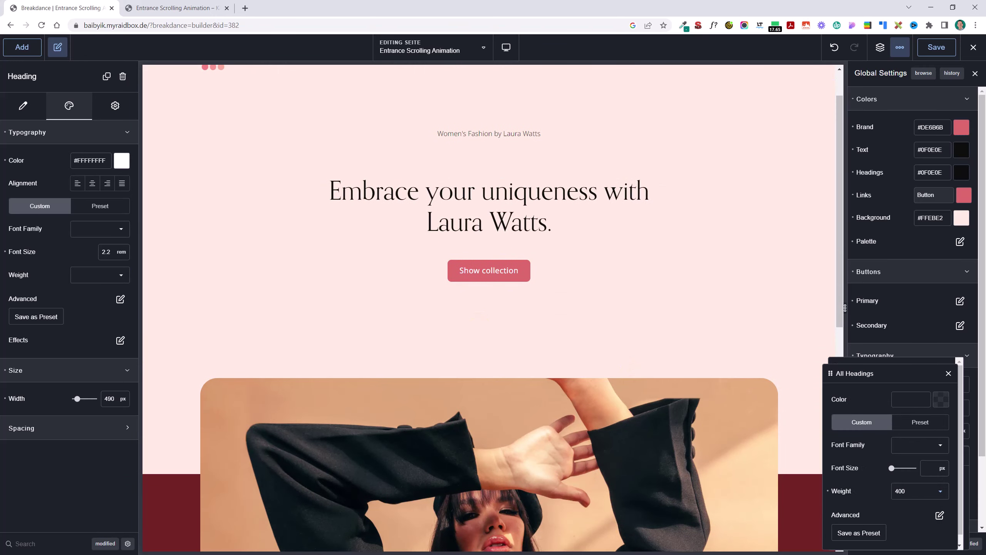
scroll(621, 246, "down", 10)
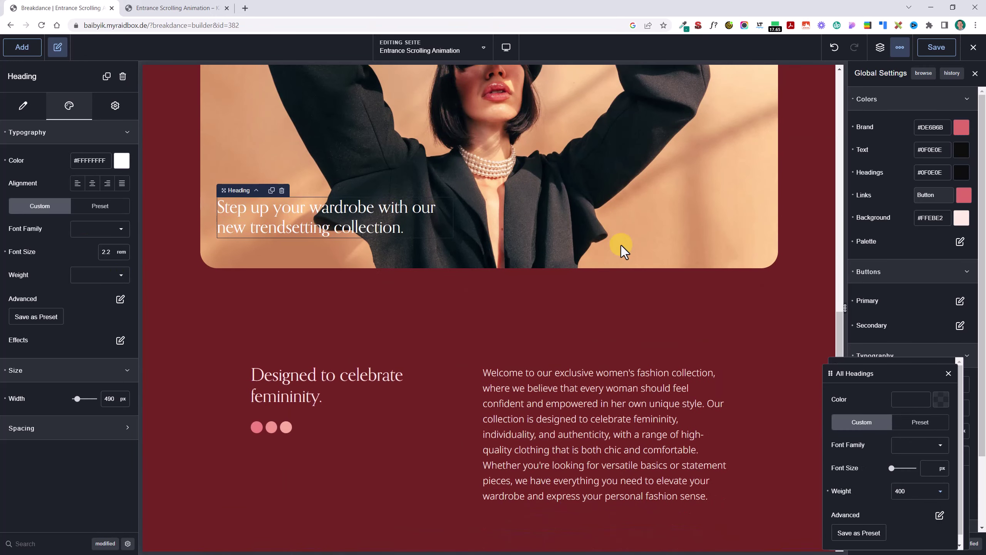
- Set the photo heading's font size to 2.6 rem
left_click(283, 229)
left_click(114, 256)
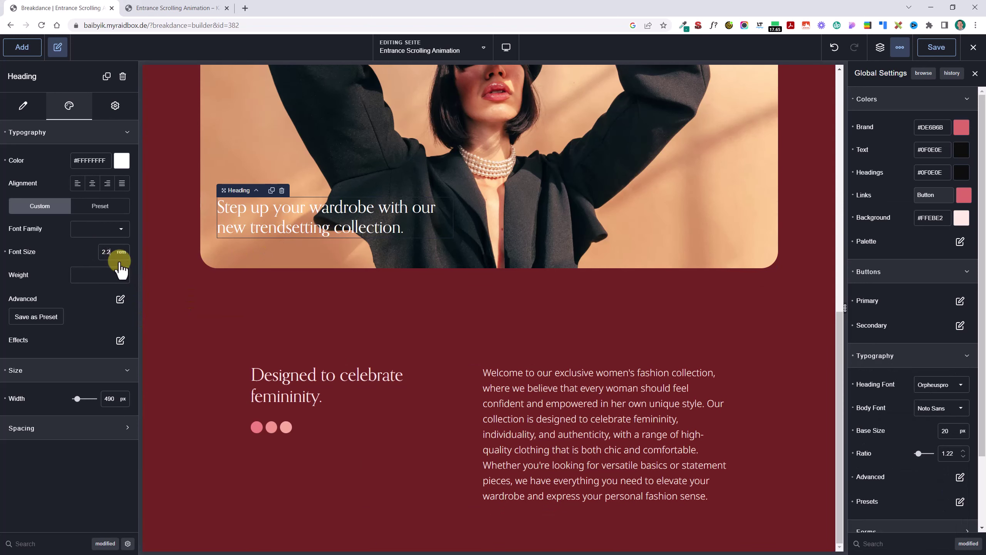
key("BackSpace")
key("BackSpace")
type("4")
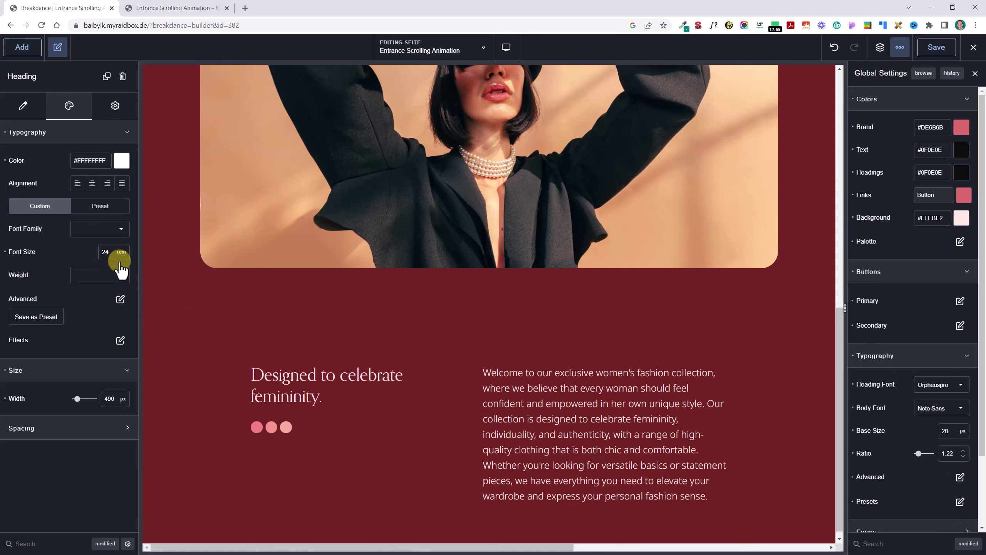
key("BackSpace")
type(".4")
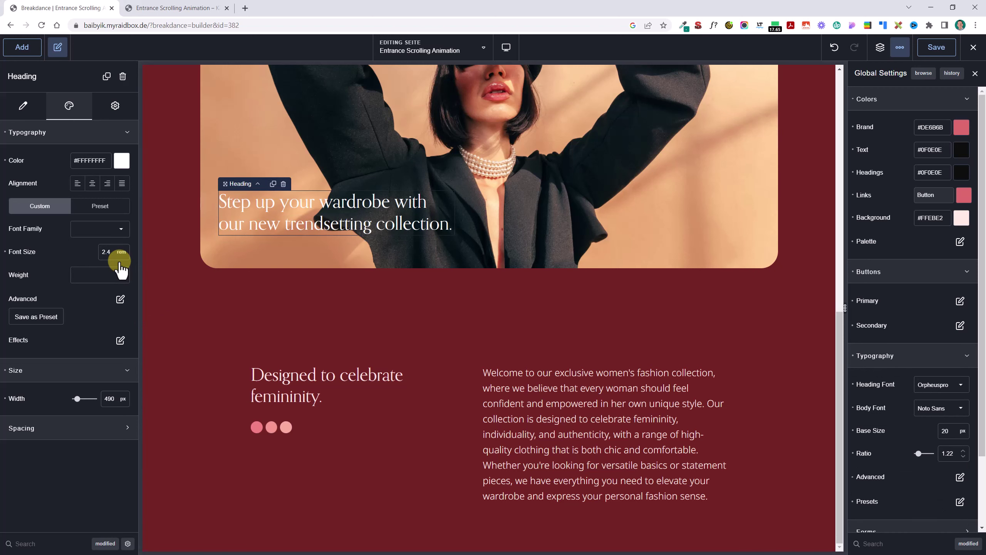
key("BackSpace")
key("BackSpace")
type("6")
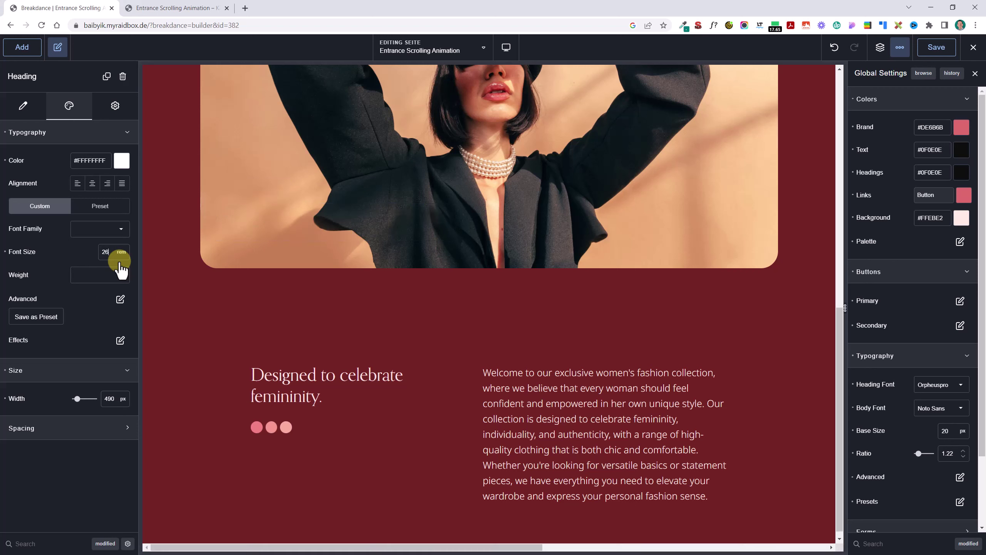
type("2.6")
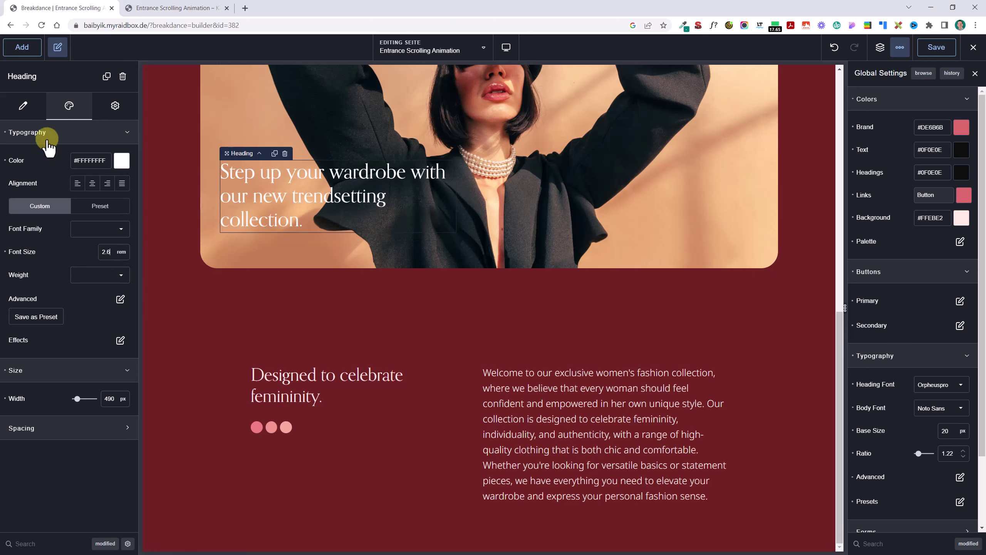
- Widen the photo heading to about 559 px so it wraps onto two lines
left_click(24, 113)
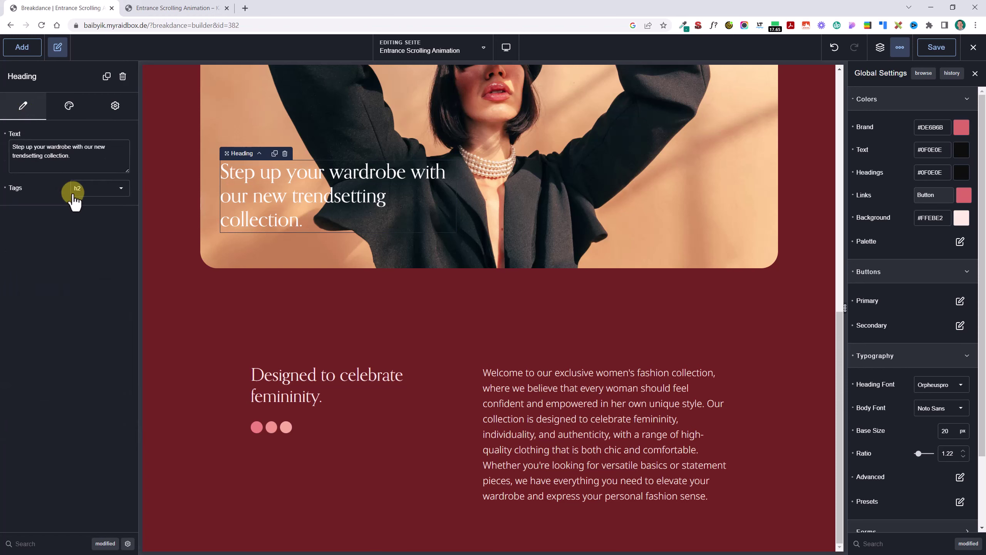
left_click(65, 108)
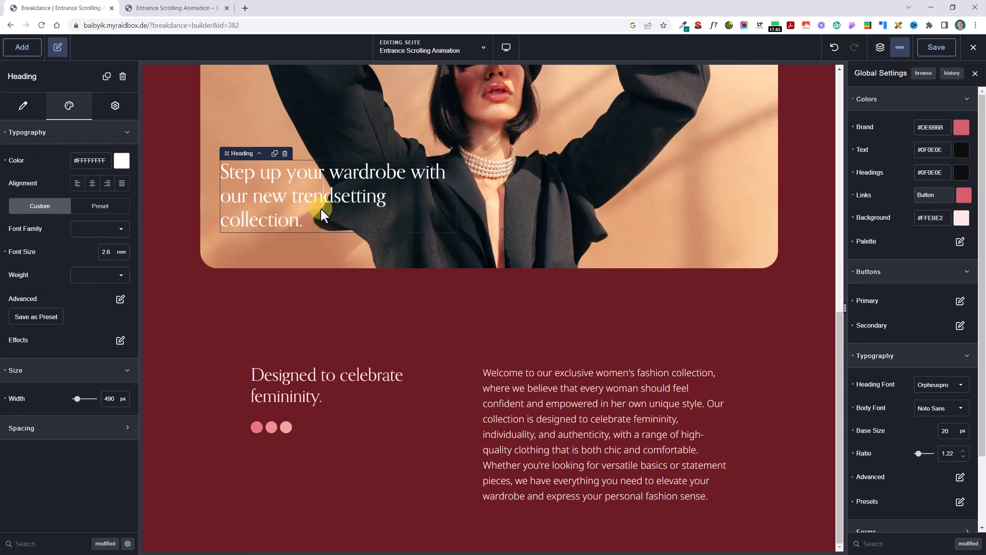
left_click(242, 153)
left_click_drag(81, 399, 85, 399)
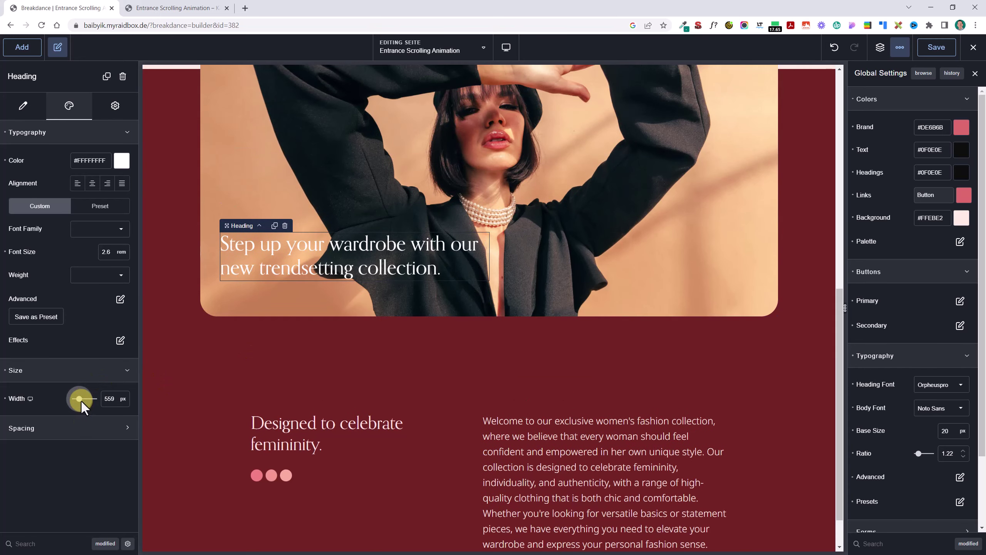
scroll(559, 279, "up", 10)
left_click(602, 231)
- Set the global H1 heading font weight to 500
left_click(602, 232)
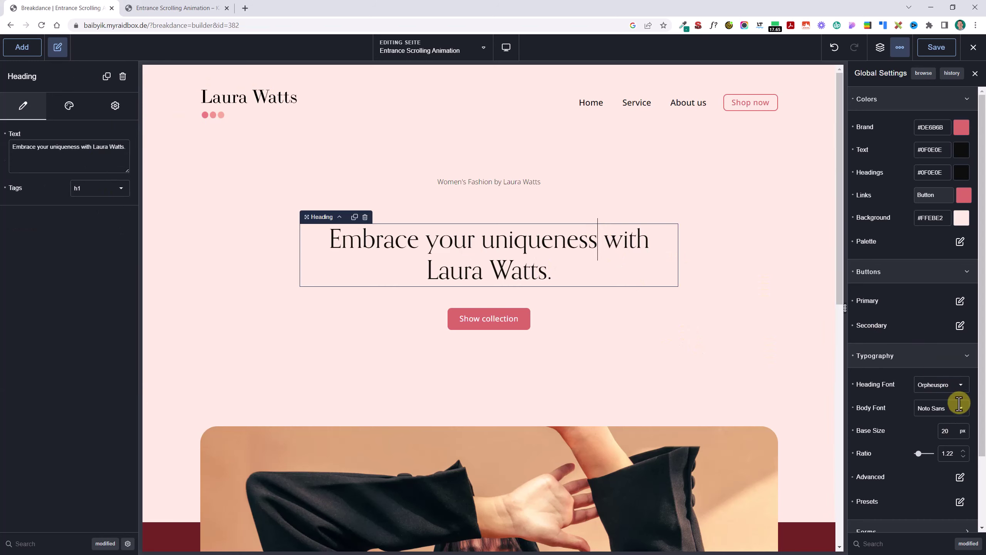
left_click(959, 477)
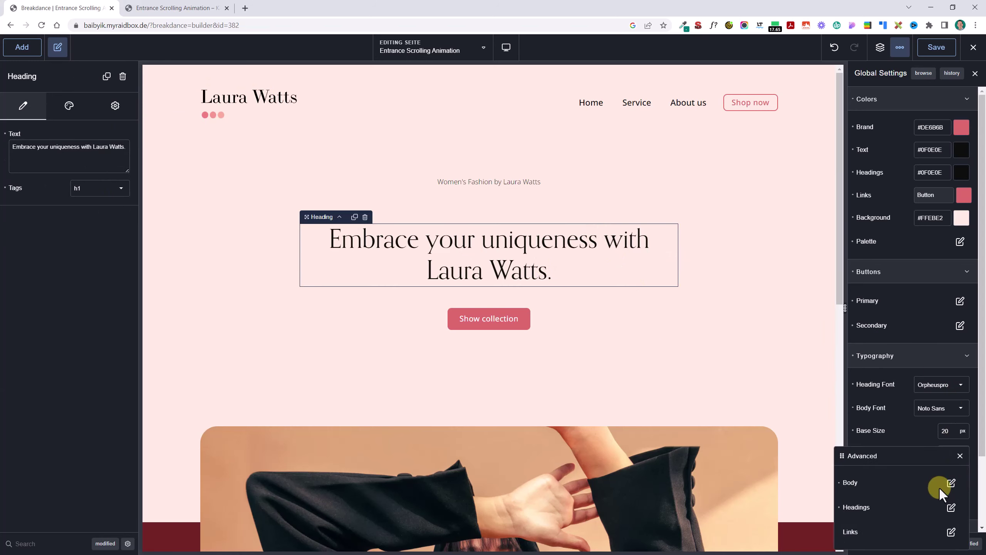
left_click(951, 507)
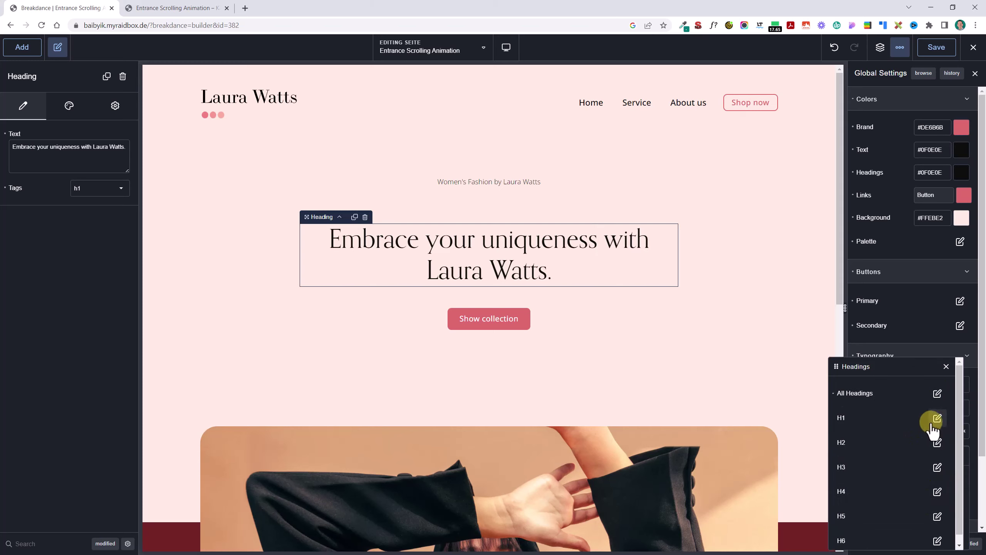
left_click(939, 422)
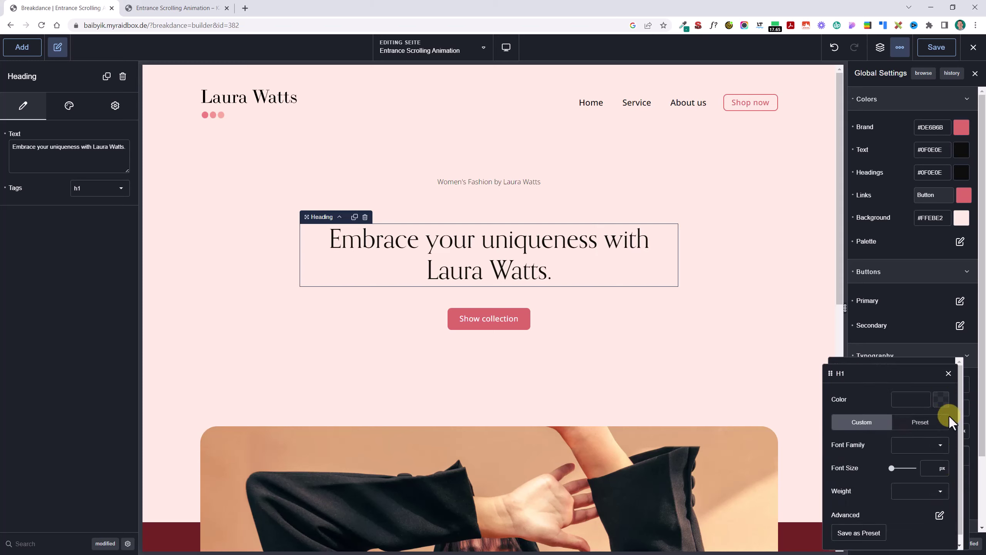
left_click(932, 492)
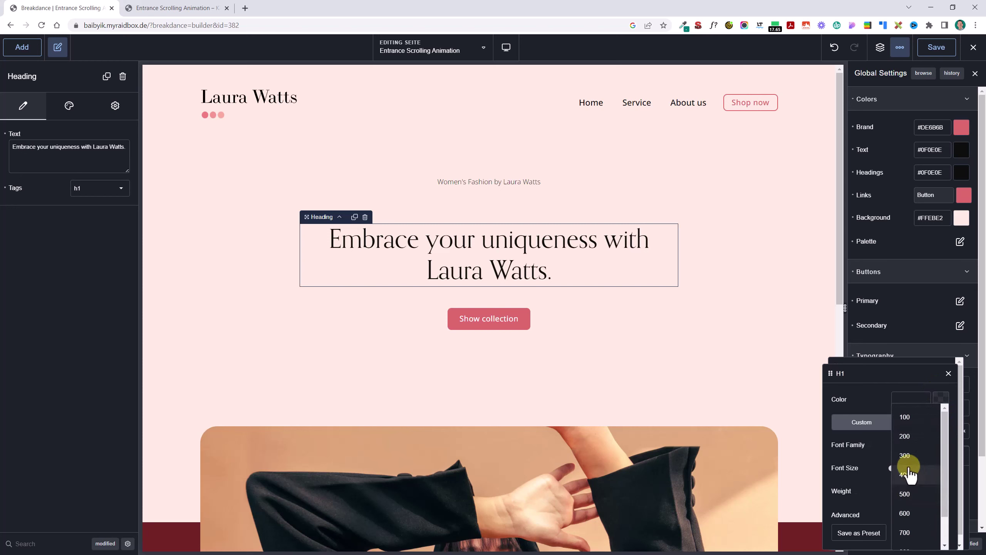
left_click(906, 494)
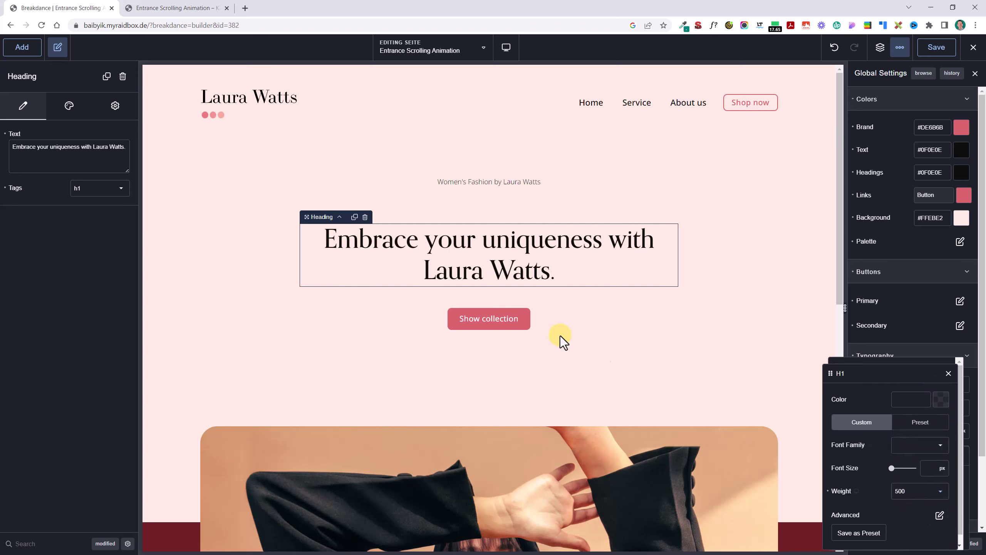
left_click(586, 373)
scroll(649, 312, "down", 2)
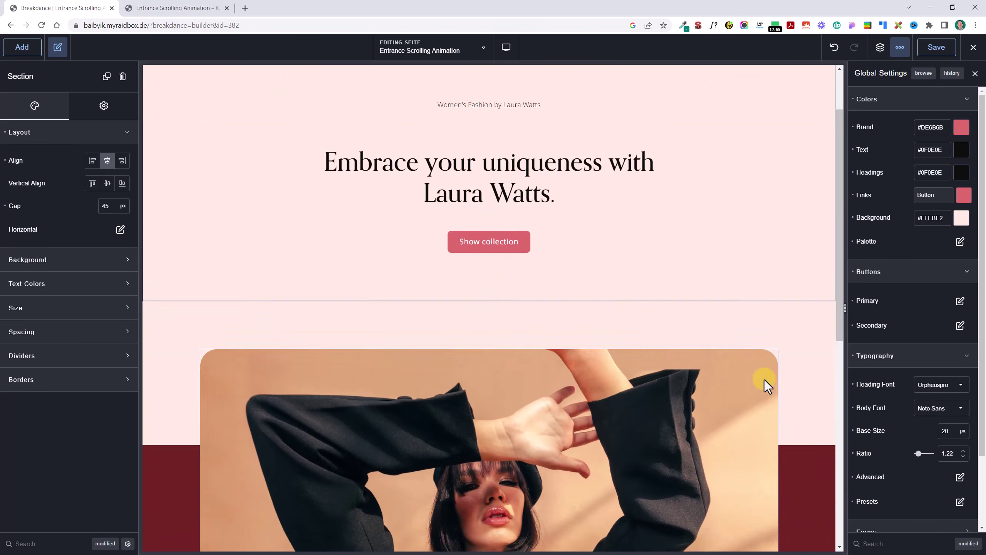
scroll(763, 379, "up", 1)
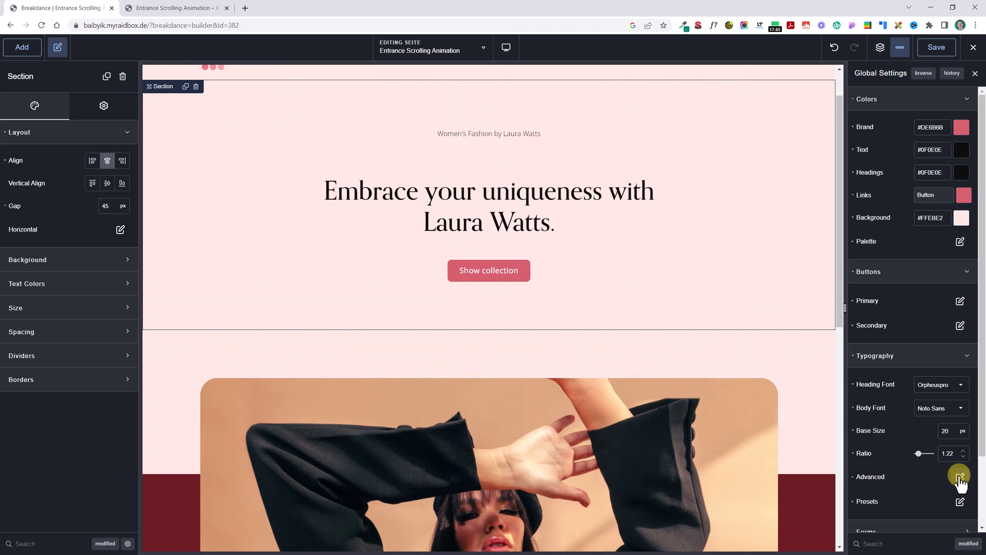
- Look over the global H2 heading settings, then save the page
left_click(959, 477)
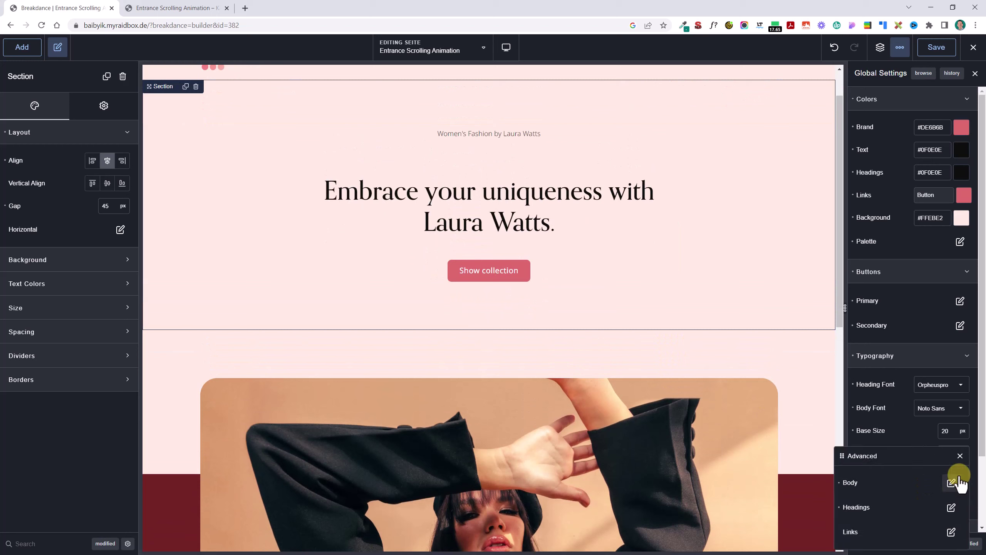
left_click(950, 504)
left_click(936, 453)
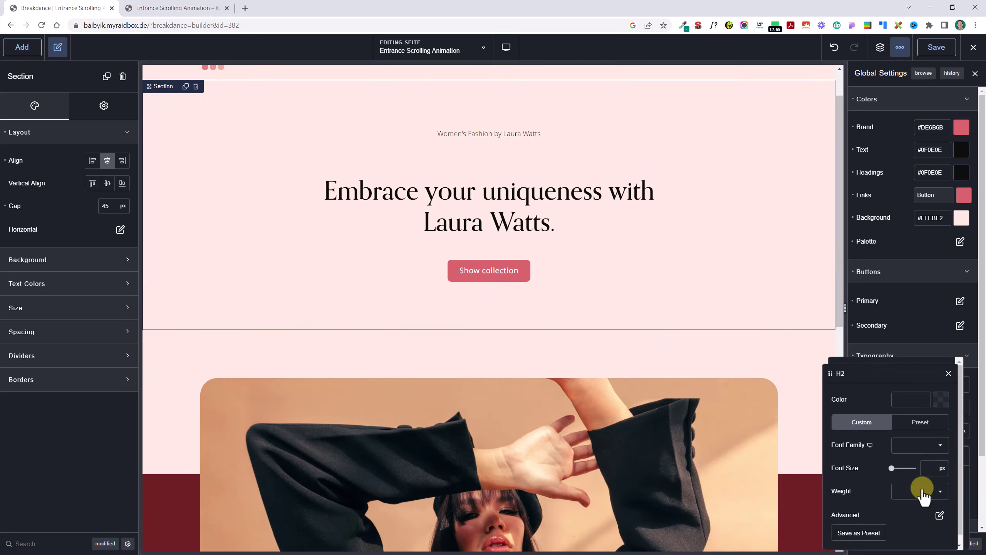
left_click(702, 330)
scroll(664, 226, "down", 6)
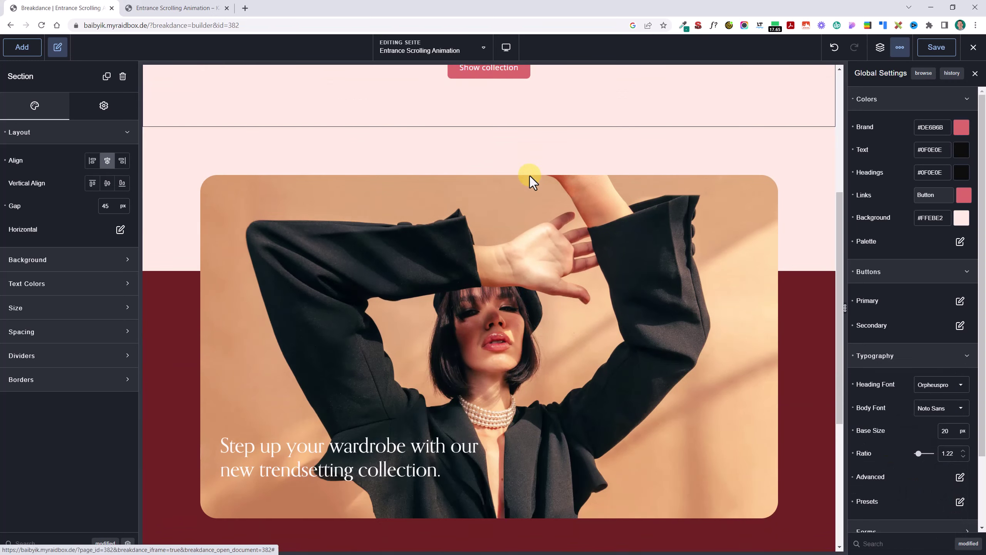
scroll(528, 181, "down", 7)
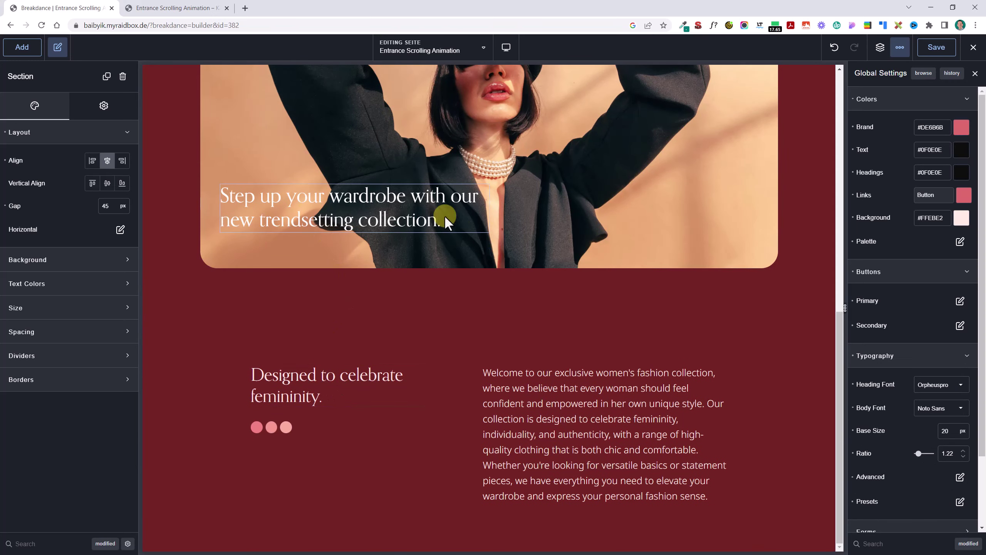
scroll(711, 221, "up", 8)
left_click(939, 47)
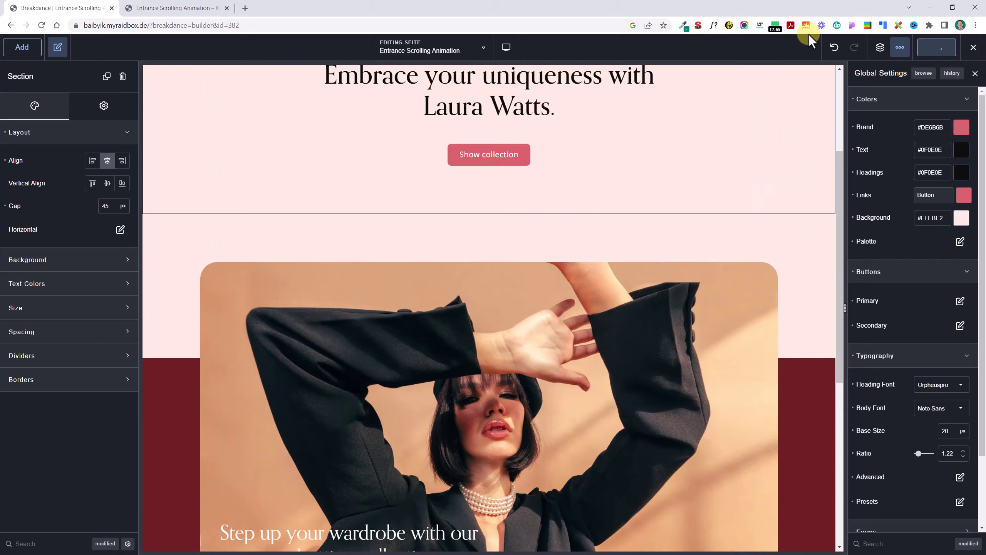
- Reload the live page to review the saved changes
left_click(183, 7)
key("F5")
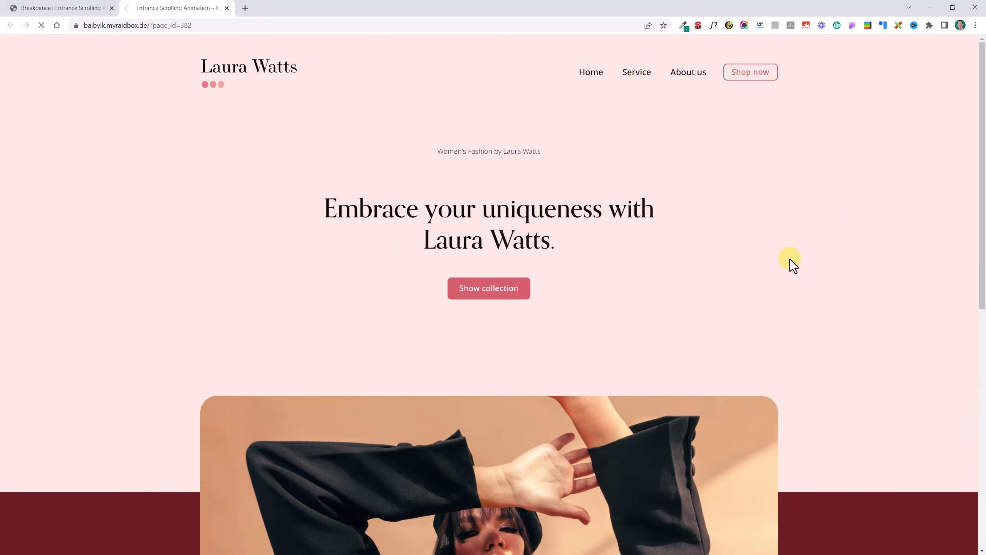
scroll(790, 239, "down", 1)
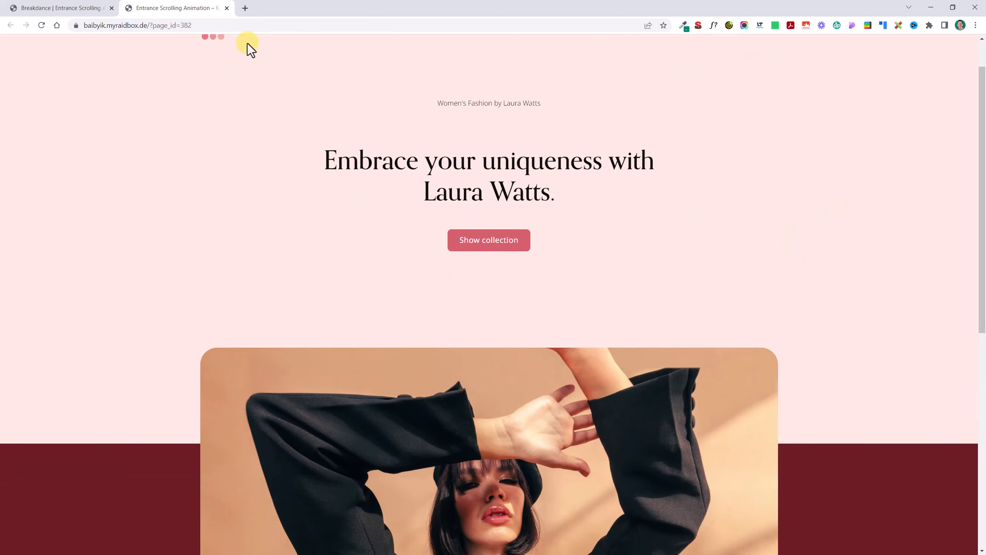
- Narrow the hero heading from 785 to 629 px so it wraps after 'uniqueness'
left_click(97, 8)
left_click(475, 186)
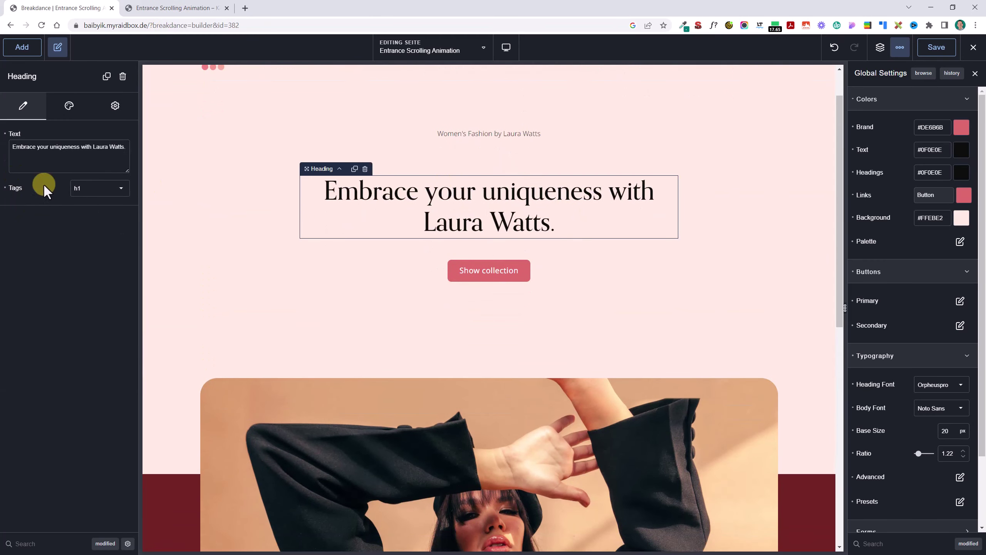
left_click(69, 105)
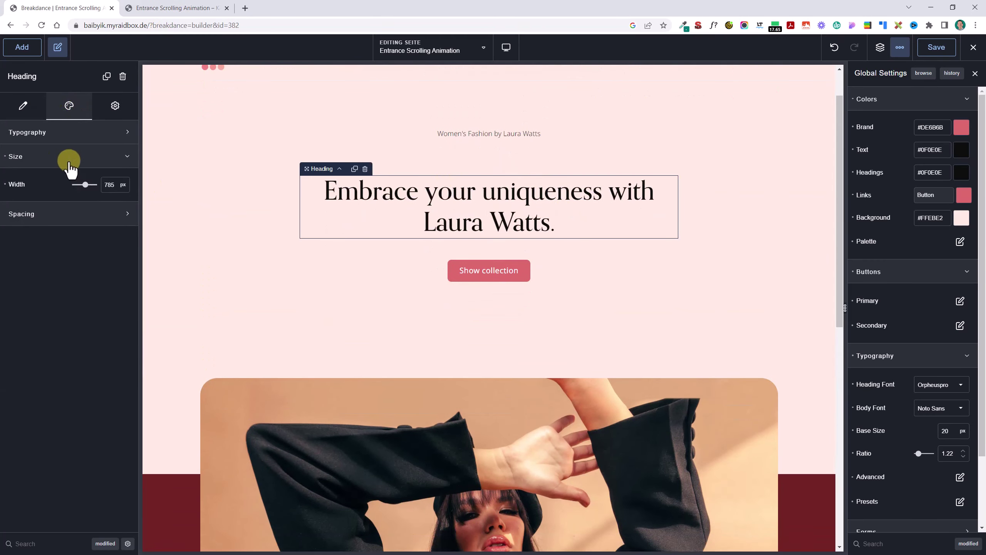
left_click_drag(83, 186, 78, 186)
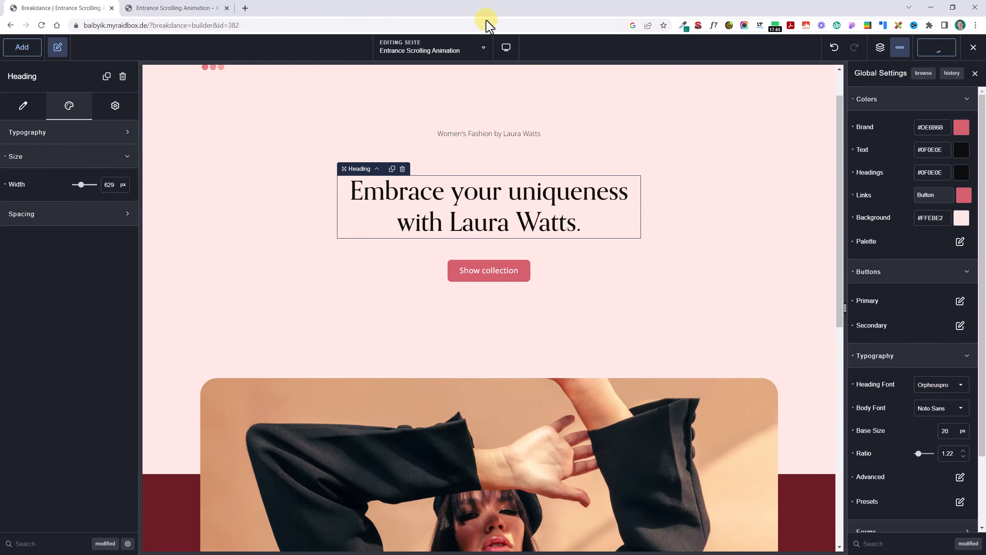
- Reload the live page to check the narrower hero heading
left_click(171, 7)
key("F5")
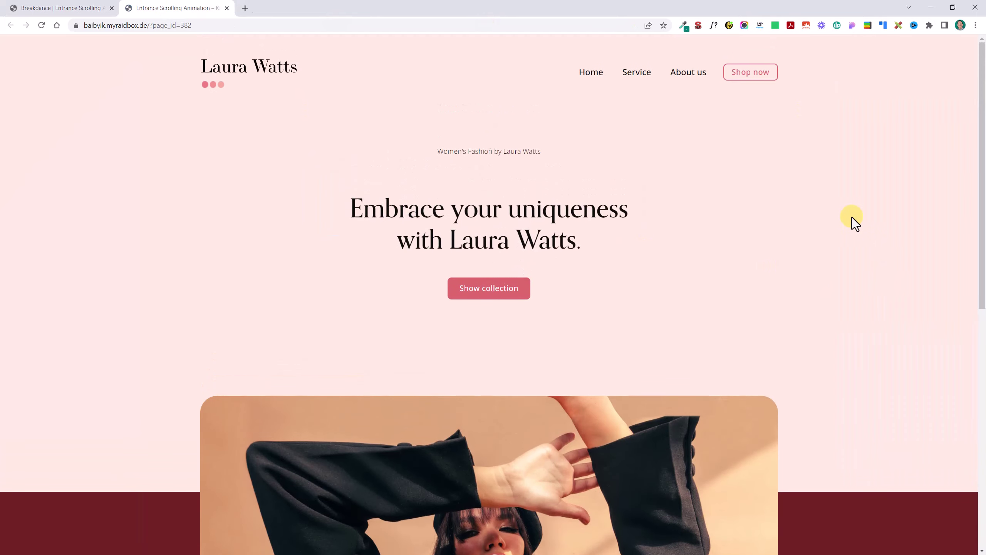
scroll(852, 217, "down", 2)
scroll(852, 218, "down", 8)
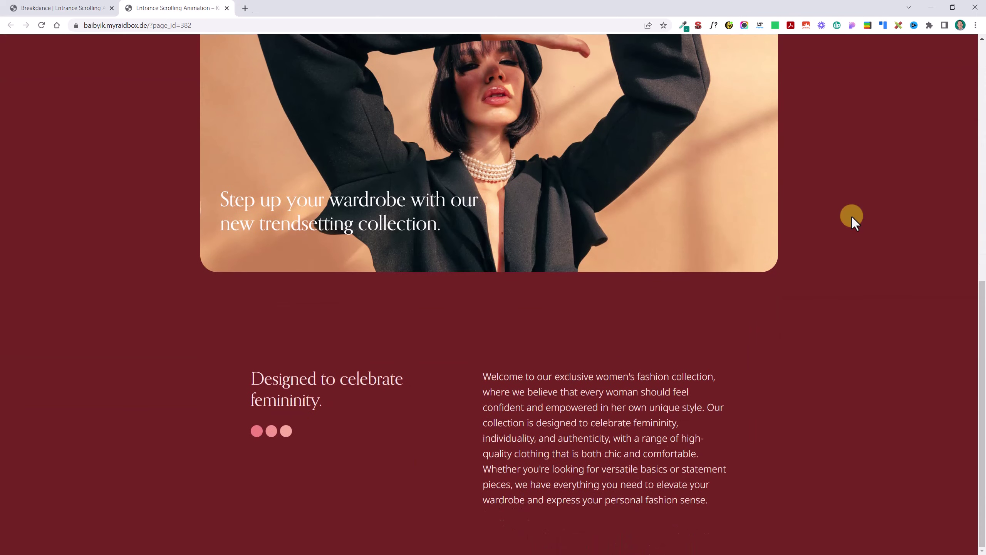
scroll(848, 214, "up", 3)
scroll(850, 217, "down", 3)
- Select the long welcome paragraph and bring up its style settings
left_click(69, 8)
scroll(651, 319, "down", 10)
scroll(953, 456, "down", 2)
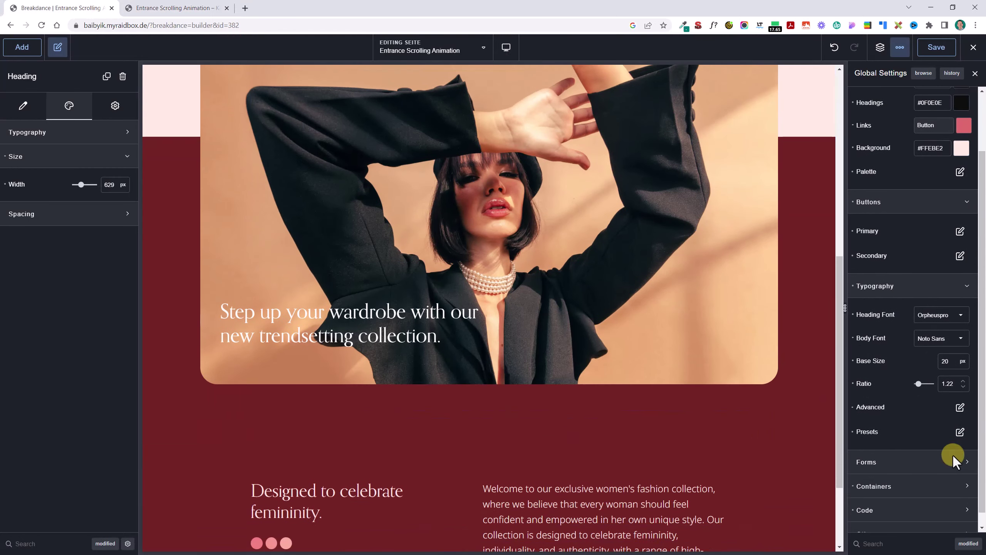
left_click(665, 395)
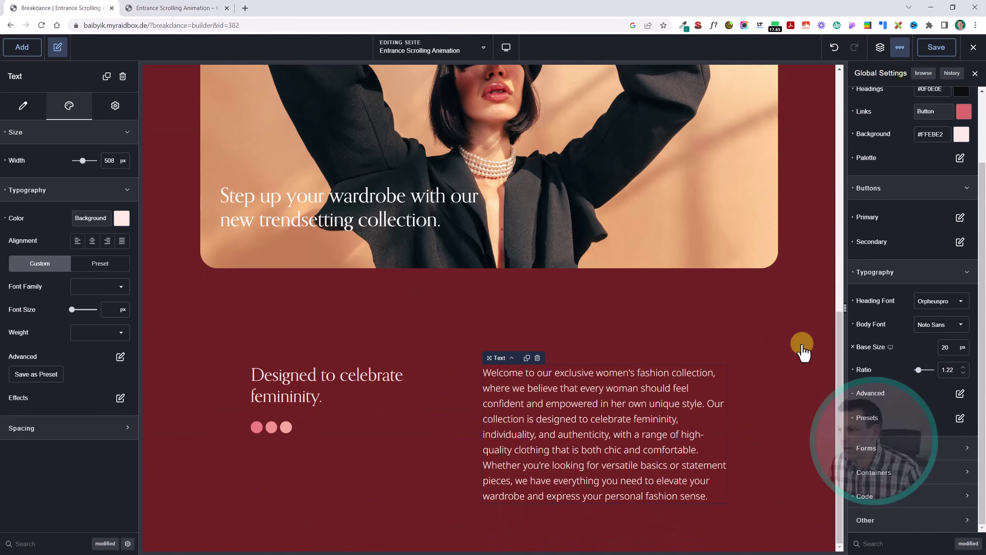
left_click(553, 409)
left_click(448, 360)
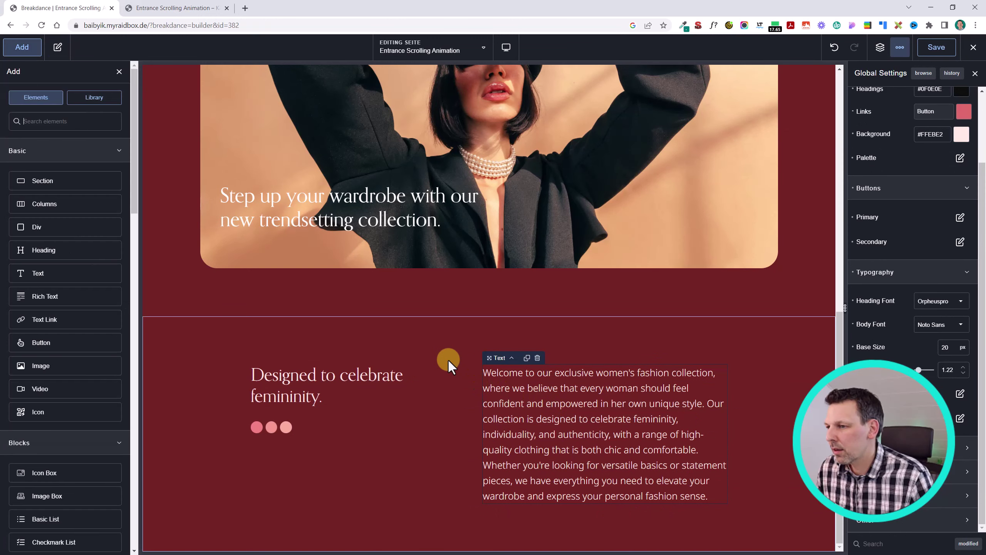
left_click(544, 402)
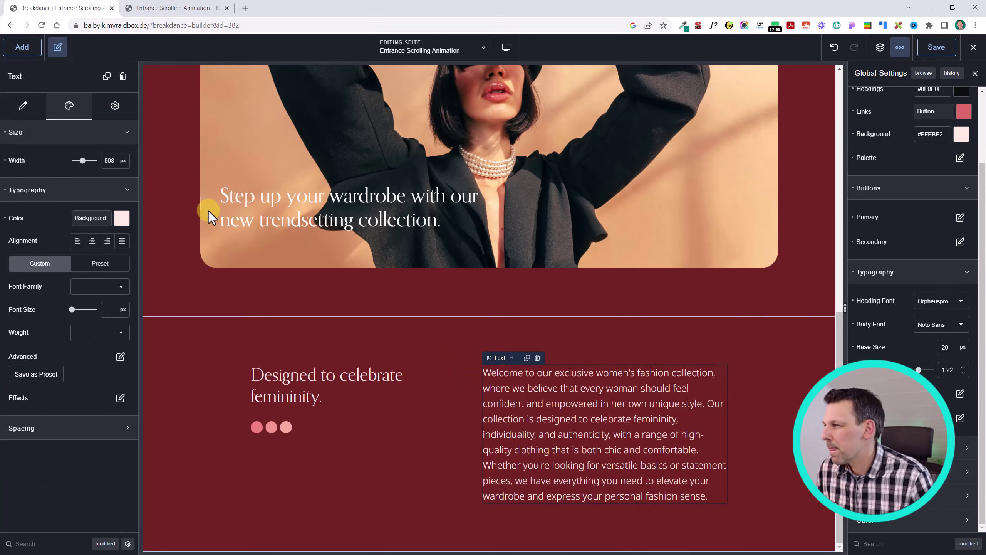
left_click(23, 105)
left_click(69, 105)
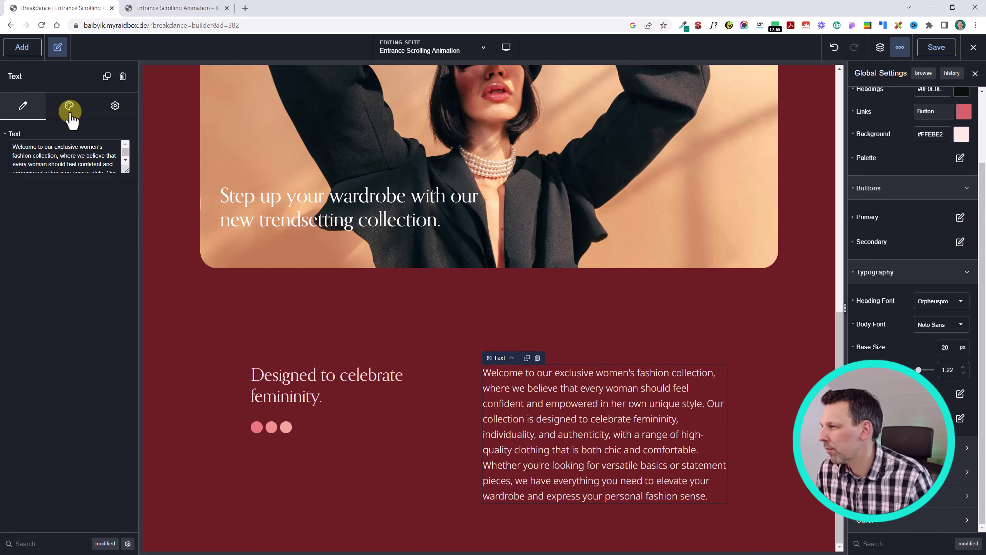
- Switch the paragraph's typography font size unit to rem
left_click(115, 190)
left_click(115, 190)
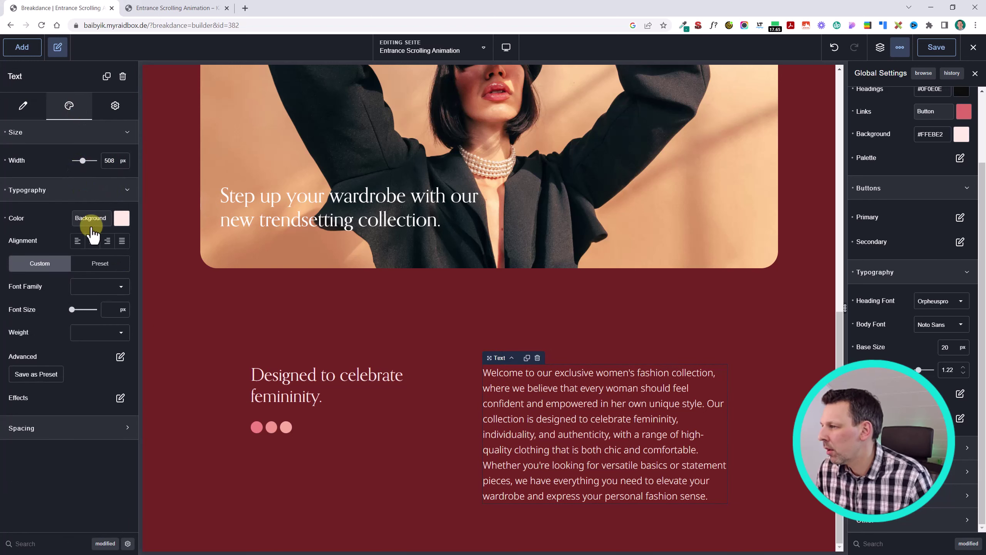
left_click(122, 312)
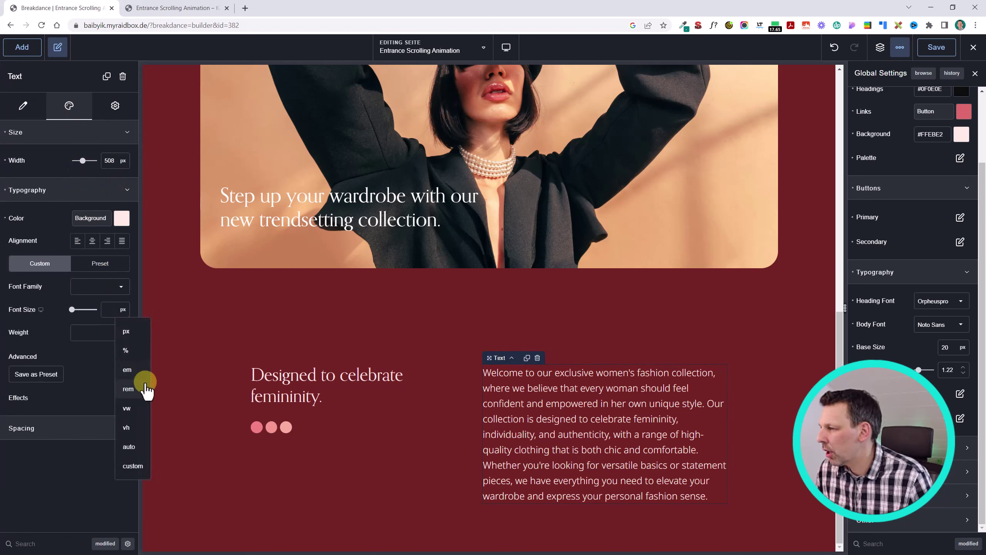
left_click(129, 388)
left_click(117, 314)
left_click(117, 315)
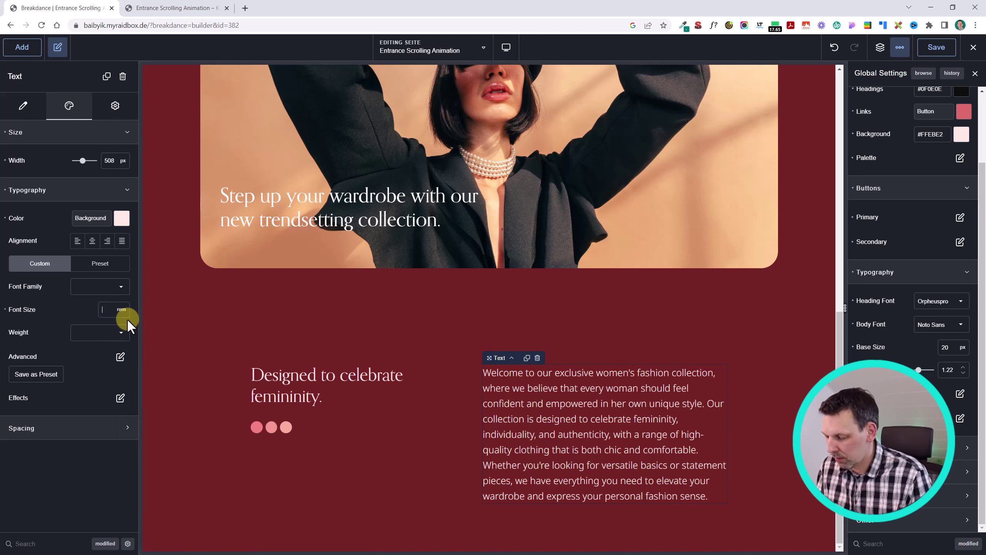
- Try several paragraph font sizes, settle back near 1 rem, and save the page
type("9")
key("BackSpace")
type("0.9")
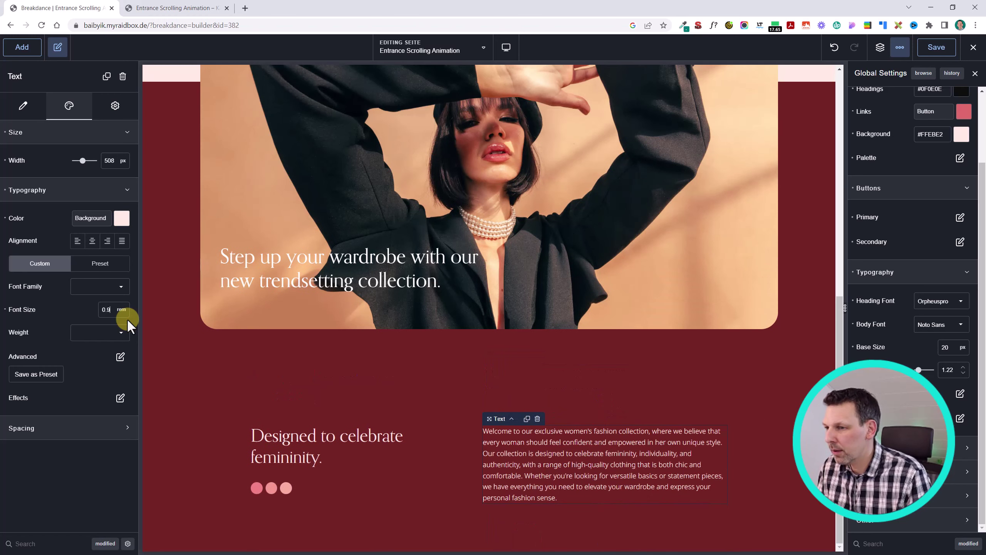
key("BackSpace")
key("BackSpace")
key("BackSpace")
type("1")
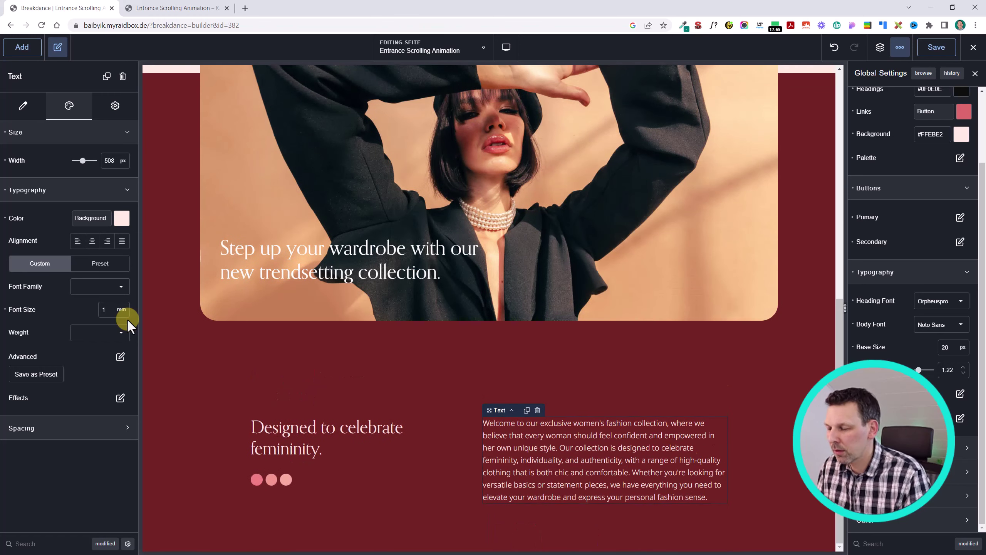
type(".5")
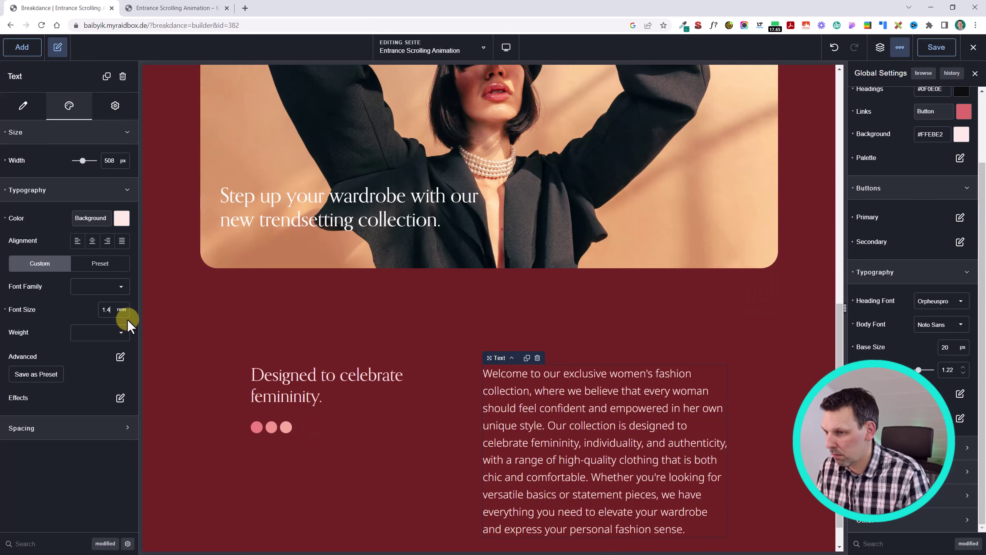
key("BackSpace")
key("BackSpace")
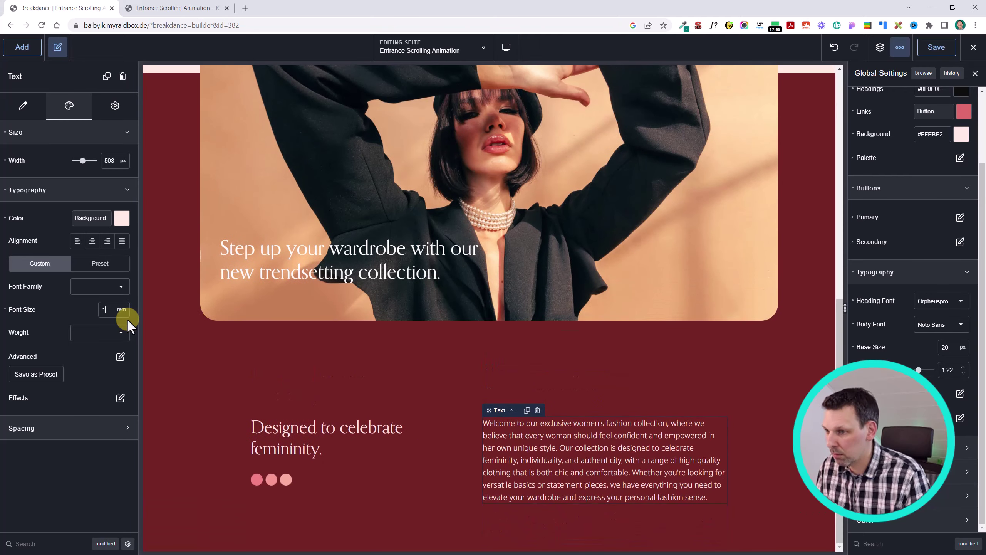
type(".2")
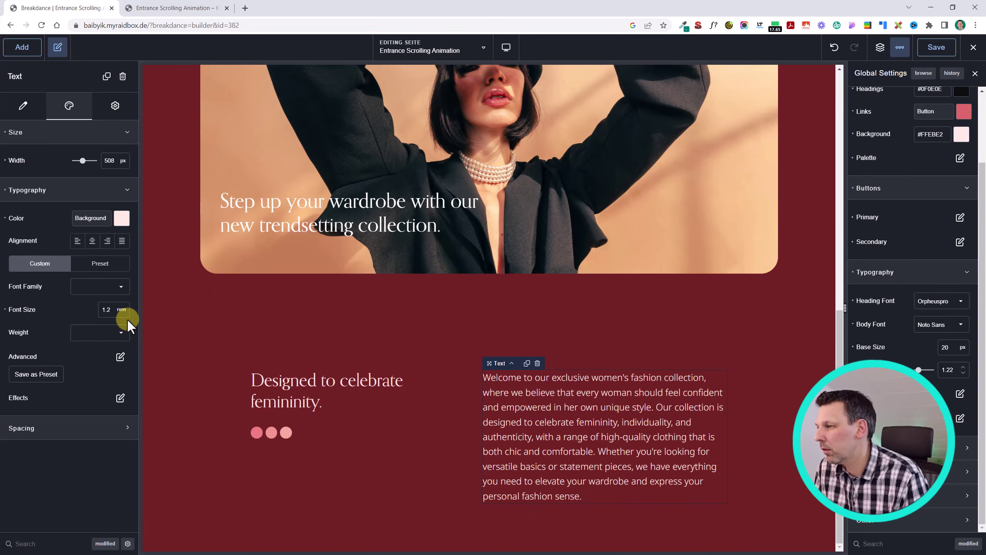
key("BackSpace")
key("BackSpace")
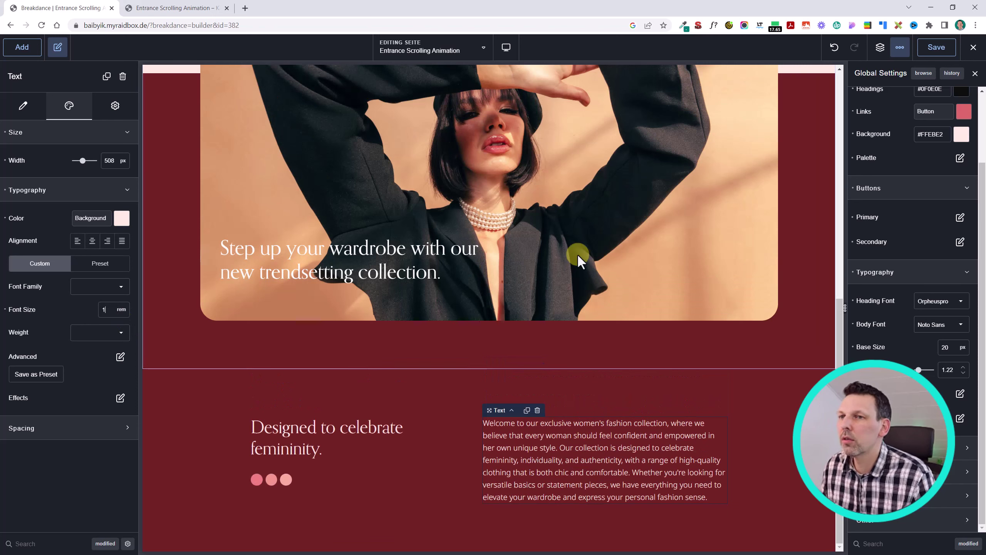
left_click(936, 47)
- Check the reloaded live page, then set the paragraph font size to 1.1 rem
left_click(176, 8)
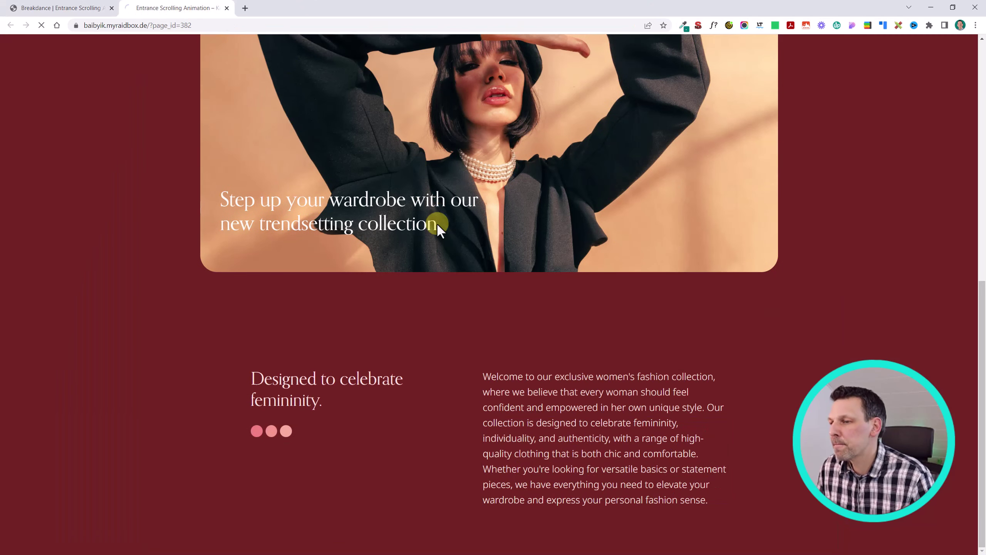
key("F5")
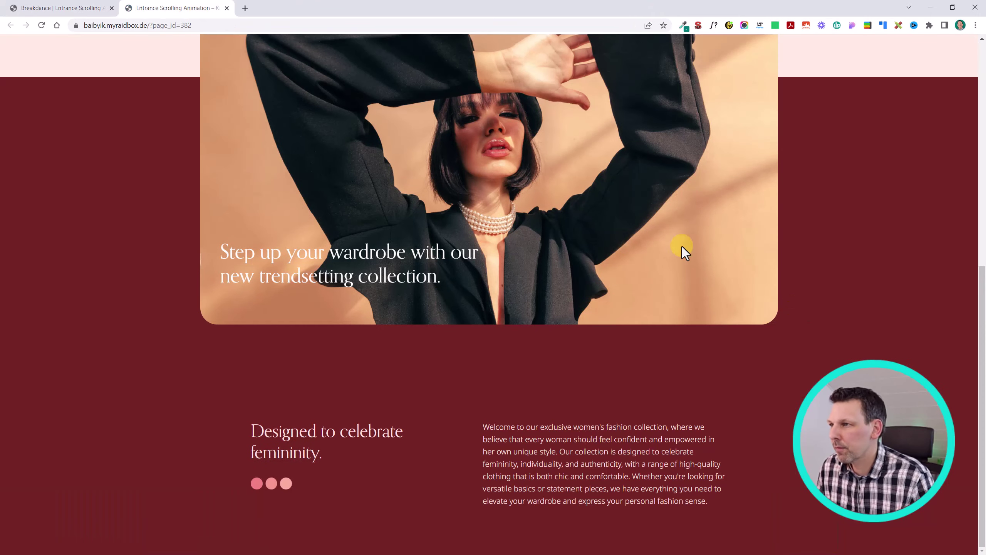
left_click(55, 8)
left_click(106, 309)
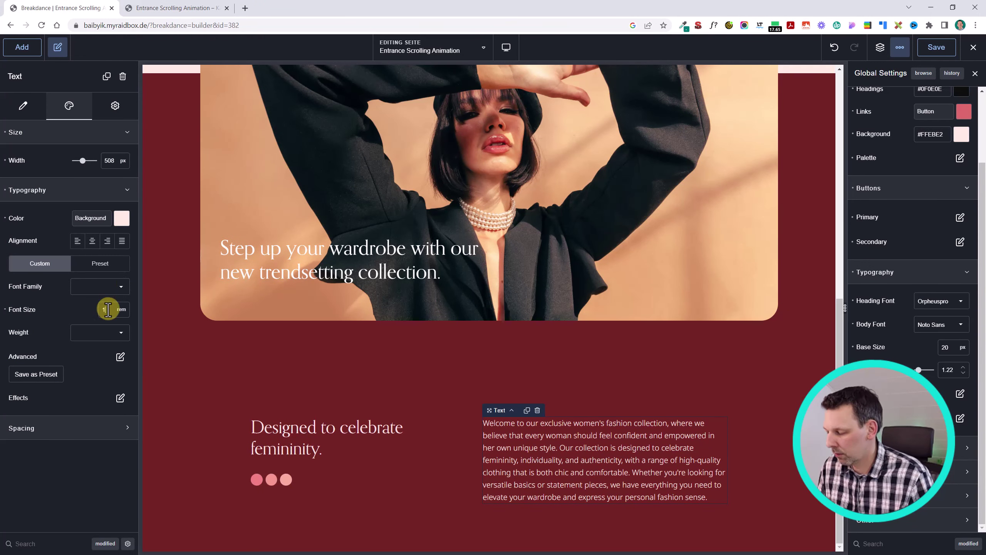
type(".1")
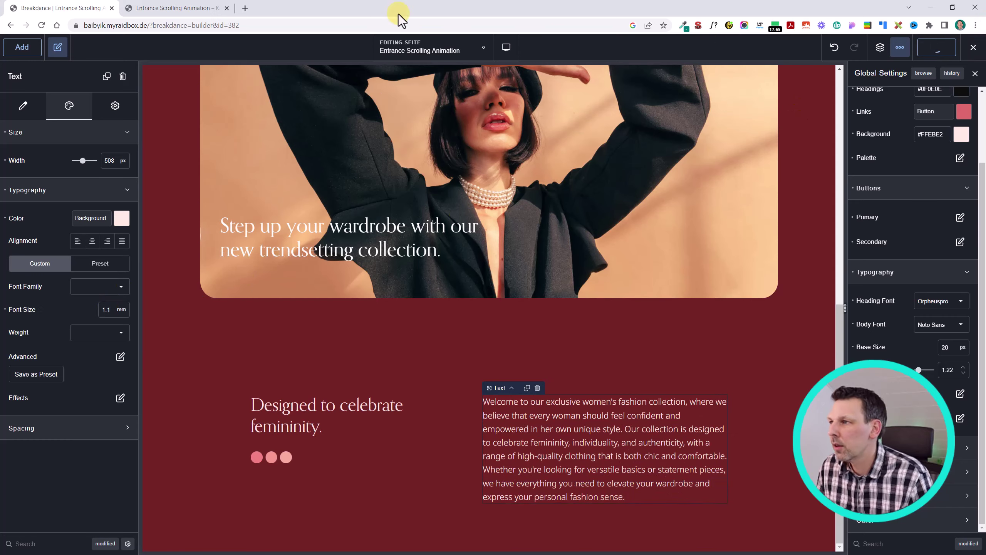
left_click(167, 8)
key("F5")
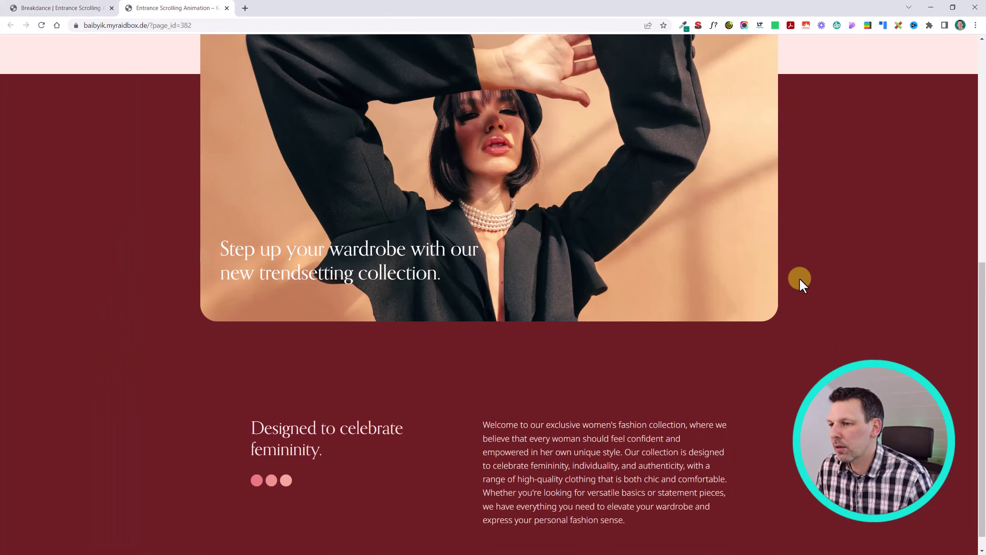
scroll(820, 295, "up", 10)
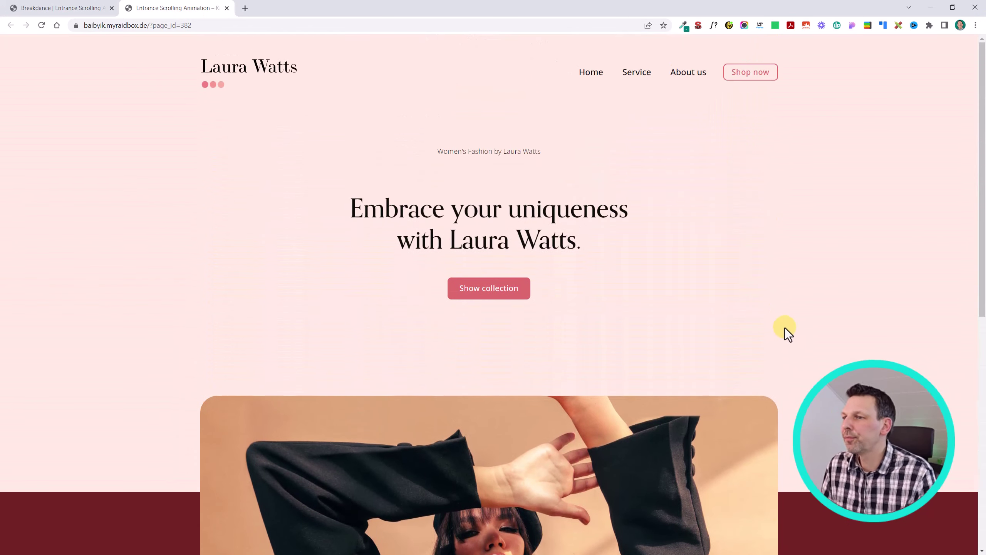
scroll(786, 328, "down", 10)
scroll(780, 348, "up", 10)
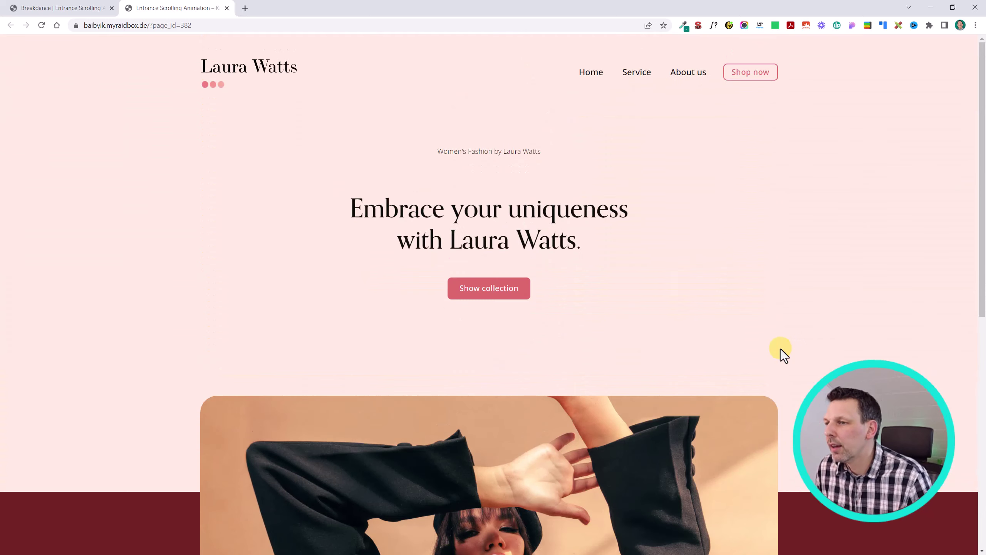
scroll(318, 140, "down", 10)
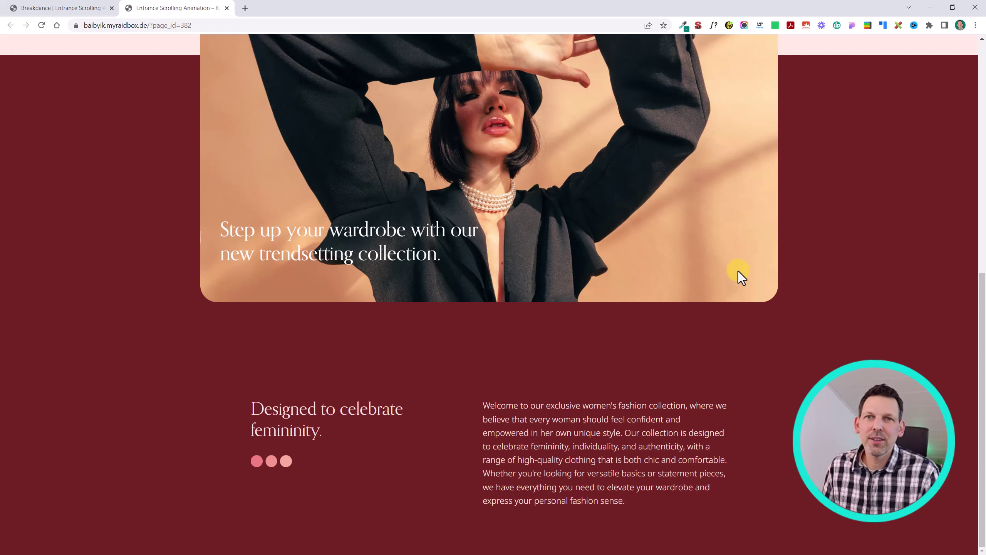
scroll(565, 326, "up", 10)
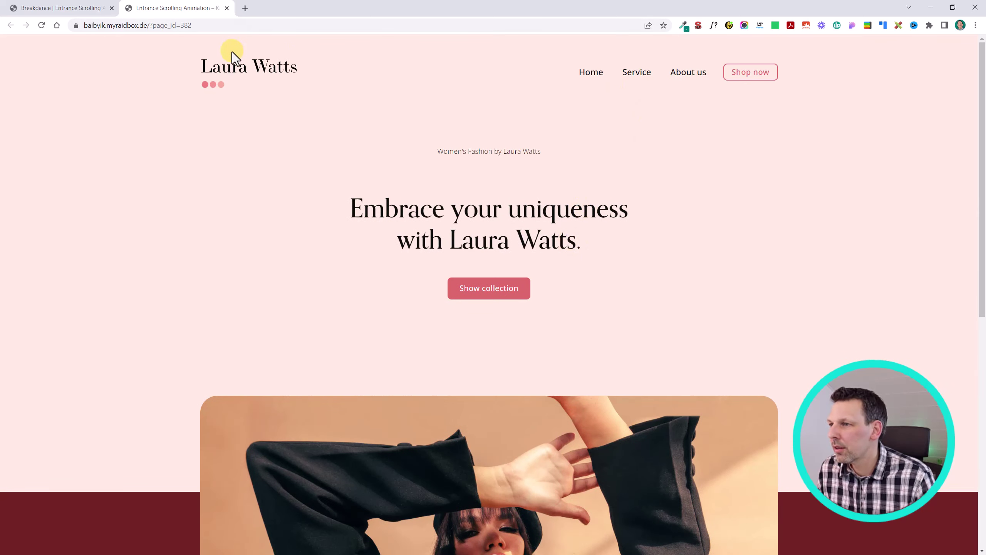
- Give the 'Women's Fashion by Laura Watts' subtitle a Slide Down entrance with a 150 ms delay
left_click(104, 6)
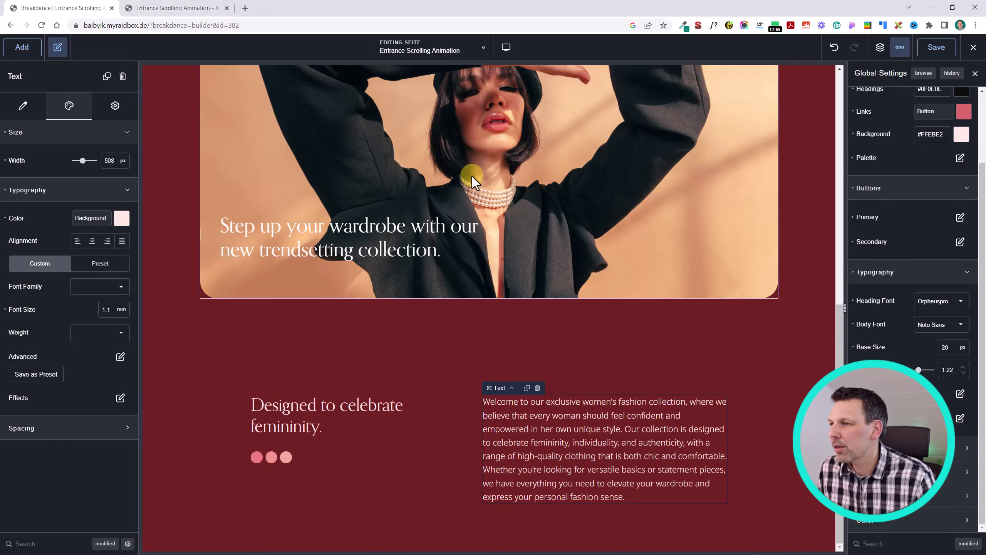
scroll(471, 176, "up", 10)
left_click(516, 180)
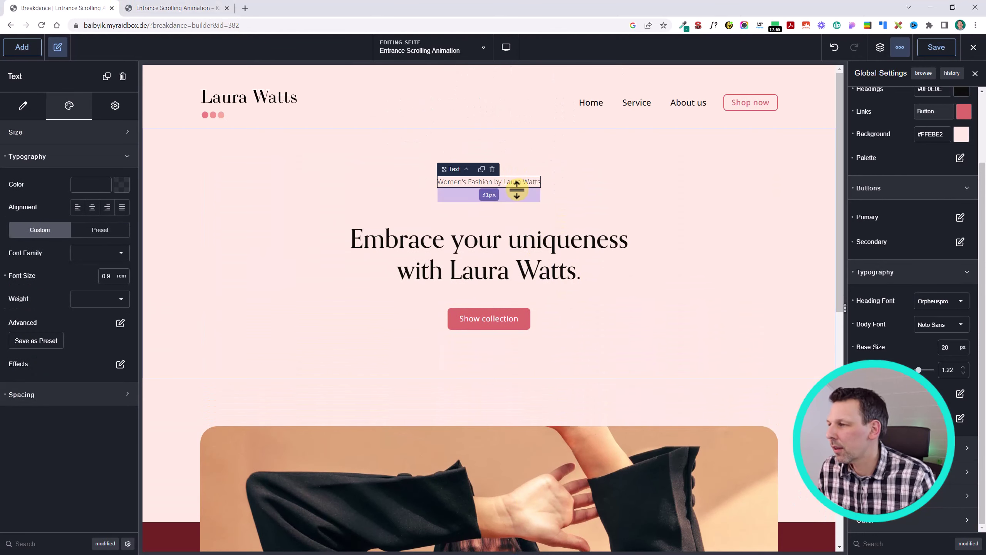
left_click(114, 106)
left_click(37, 205)
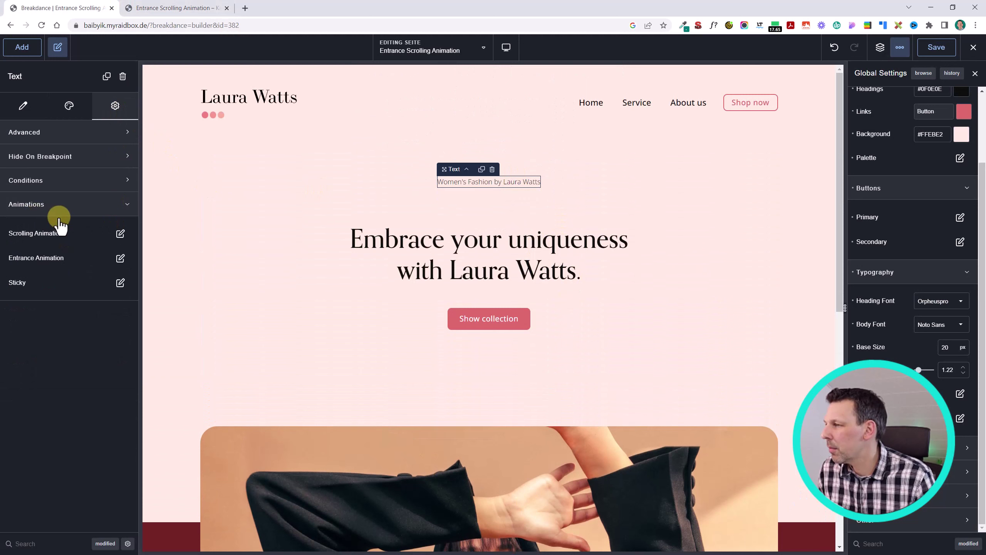
left_click(120, 257)
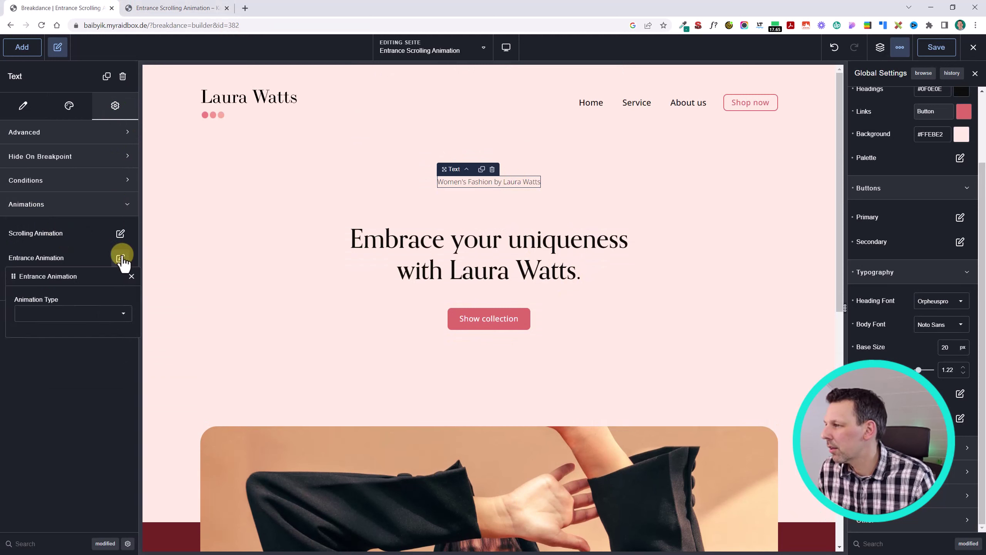
left_click(113, 314)
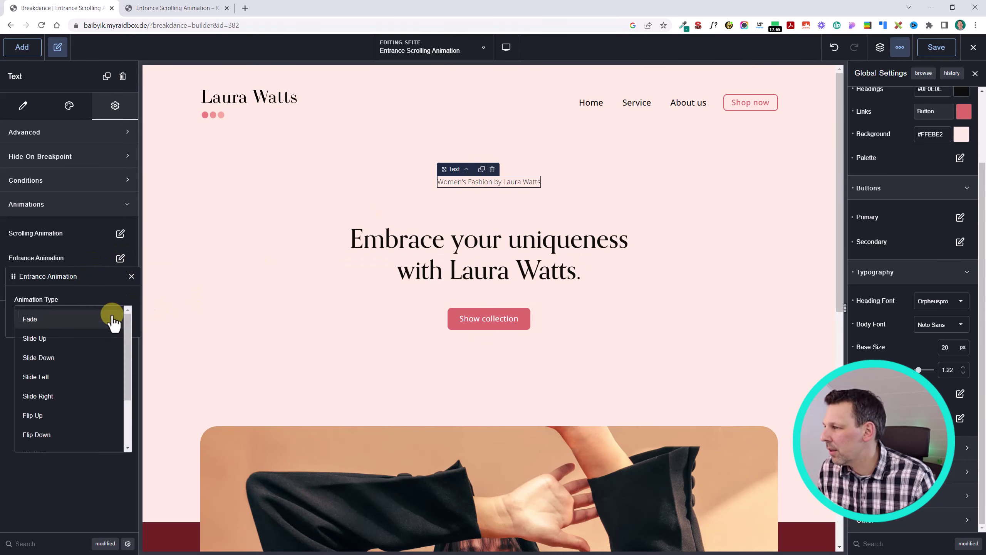
left_click(88, 359)
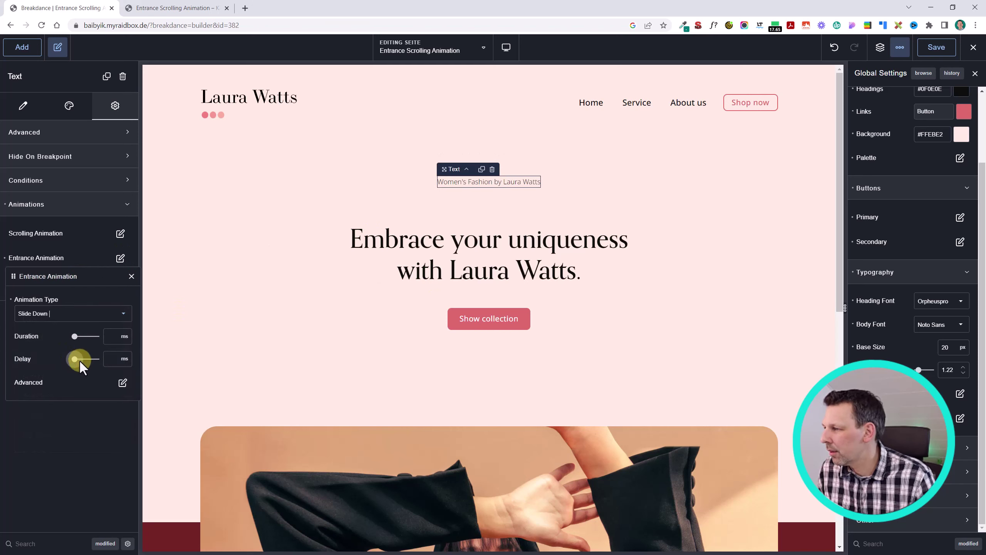
left_click_drag(75, 362, 77, 363)
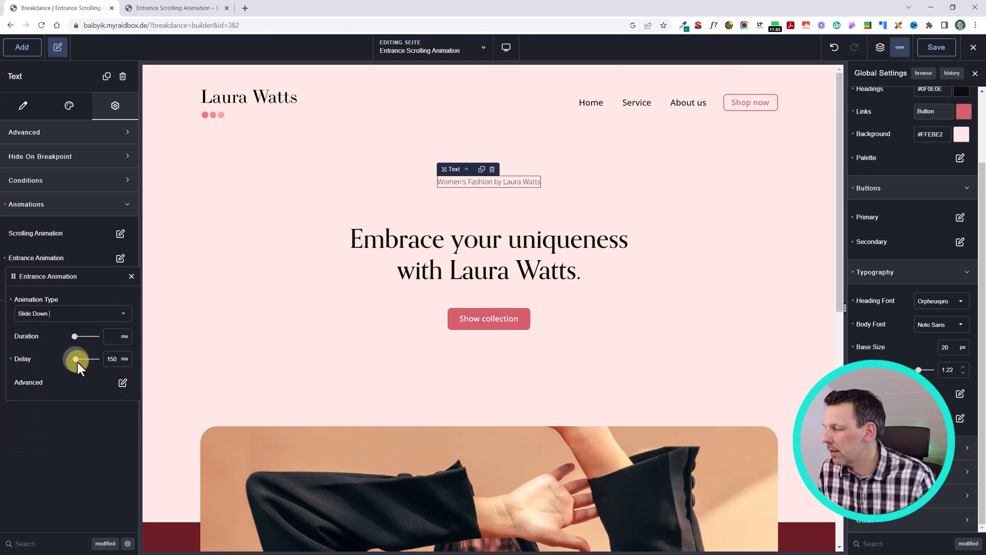
left_click(462, 266)
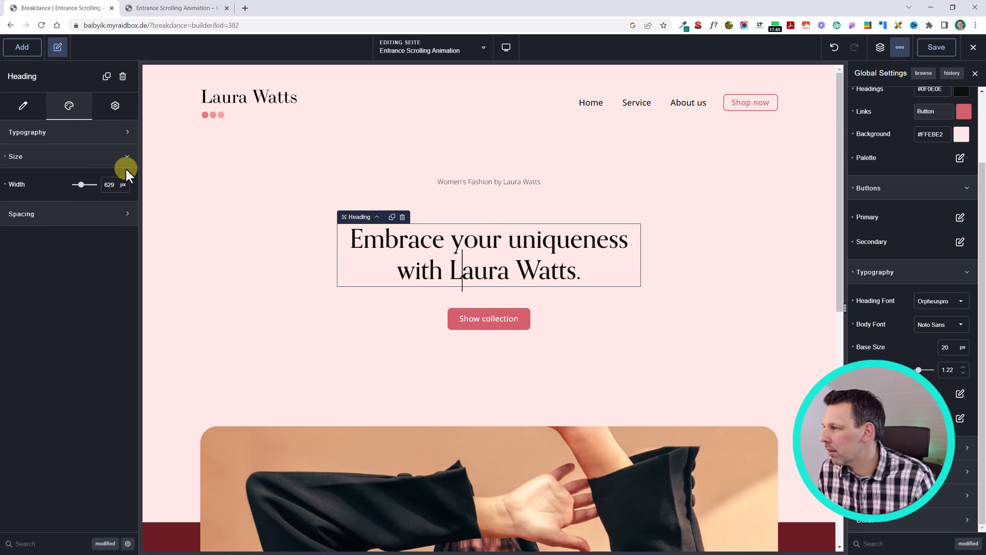
- Set the 'Embrace your uniqueness' heading's entrance animation to Fade with a 200 ms delay
left_click(116, 105)
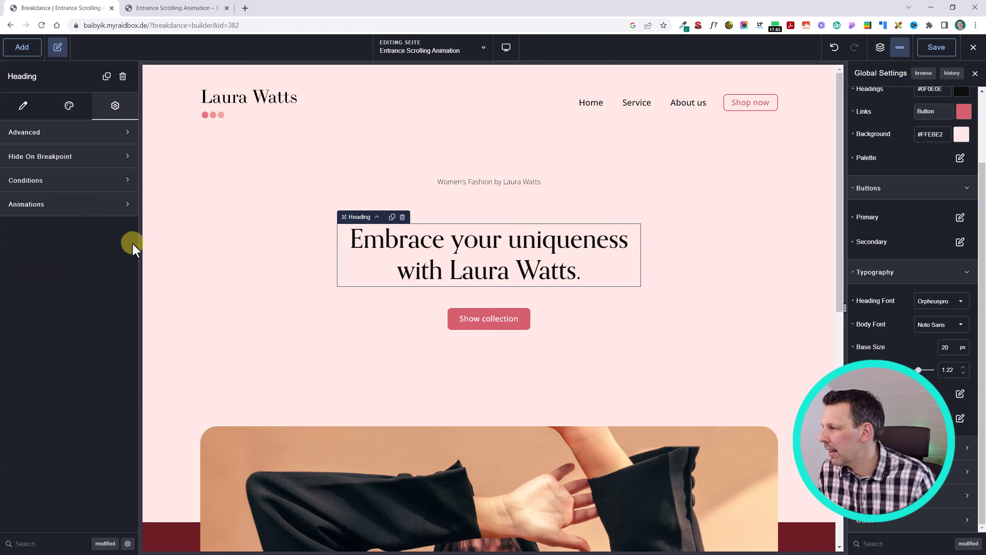
left_click(90, 204)
left_click(119, 258)
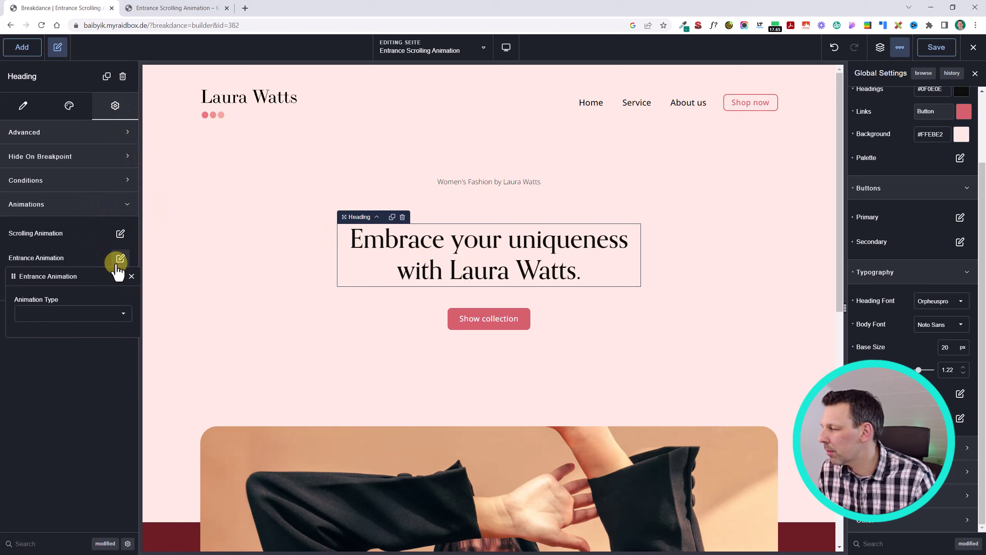
left_click(105, 311)
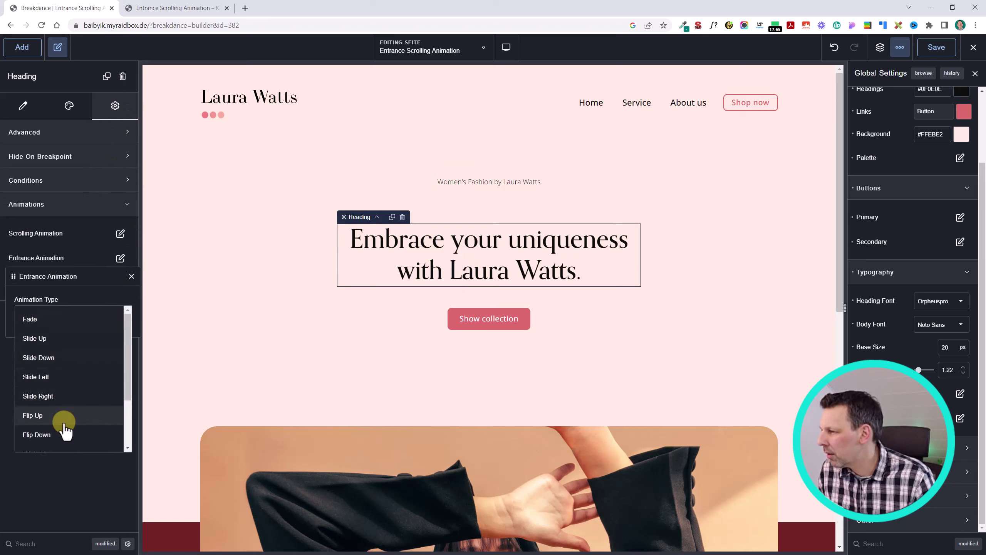
left_click(80, 319)
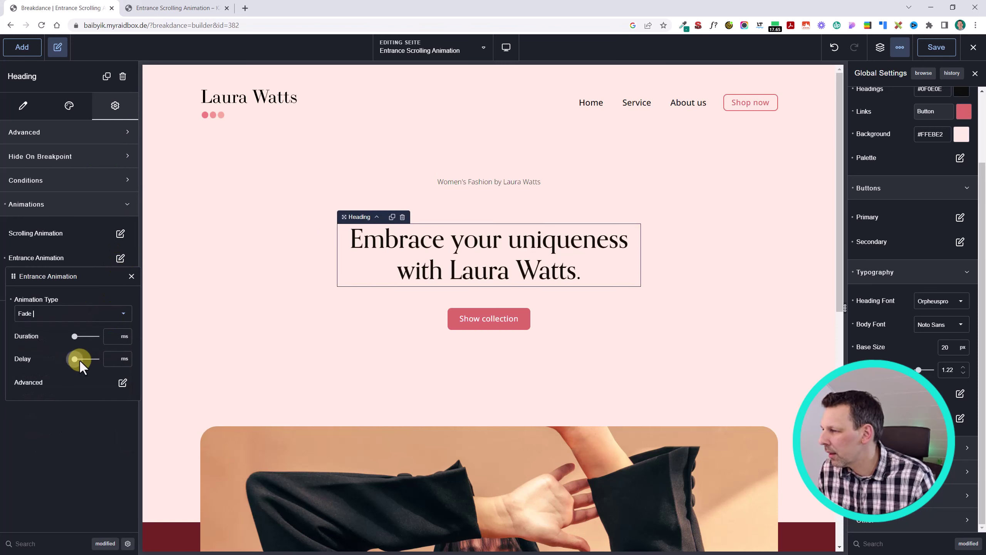
left_click_drag(79, 359, 80, 361)
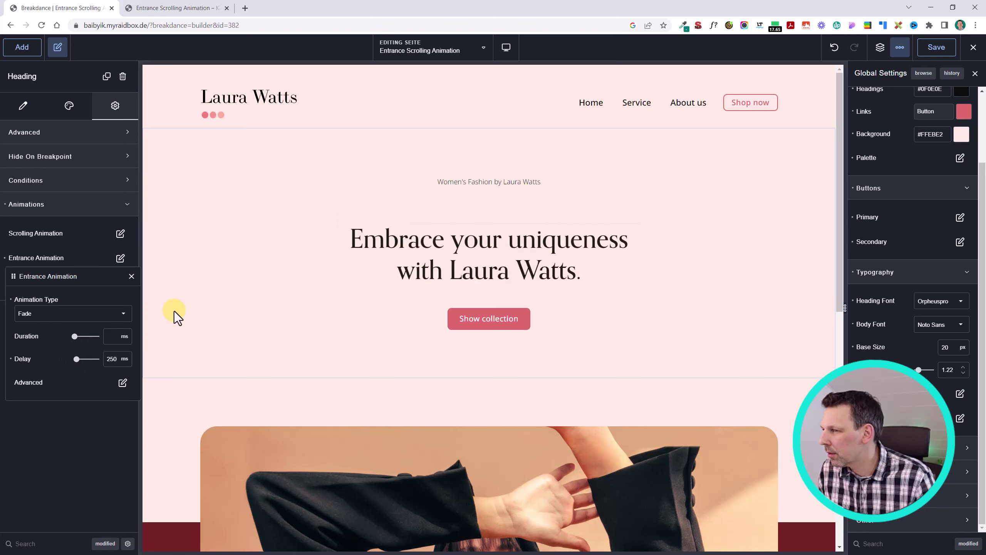
scroll(171, 315, "down", 1)
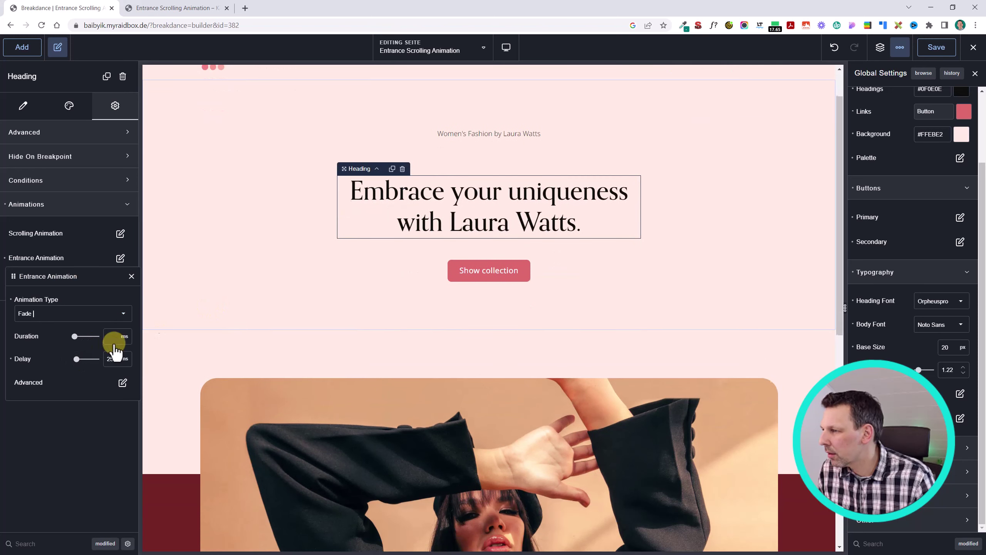
left_click(79, 361)
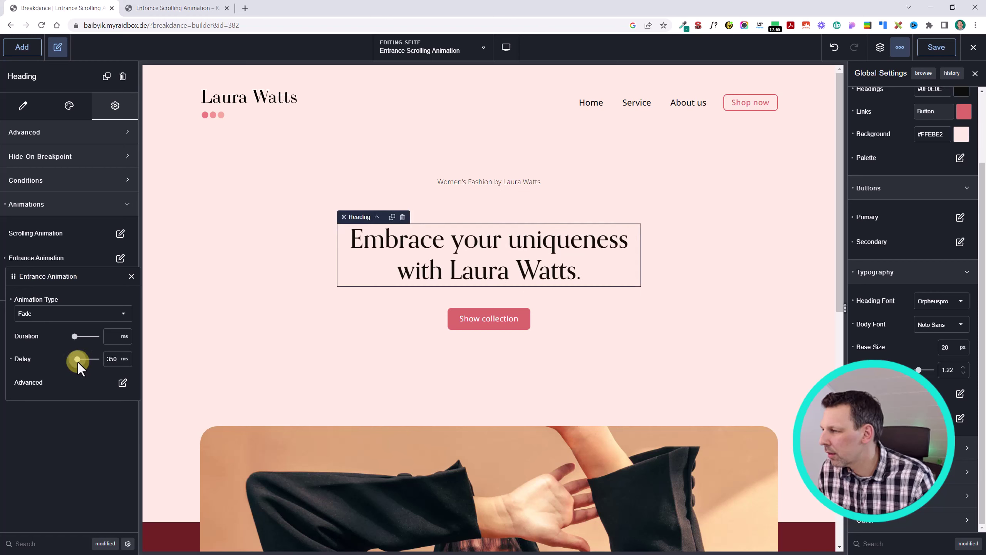
left_click_drag(78, 361, 76, 361)
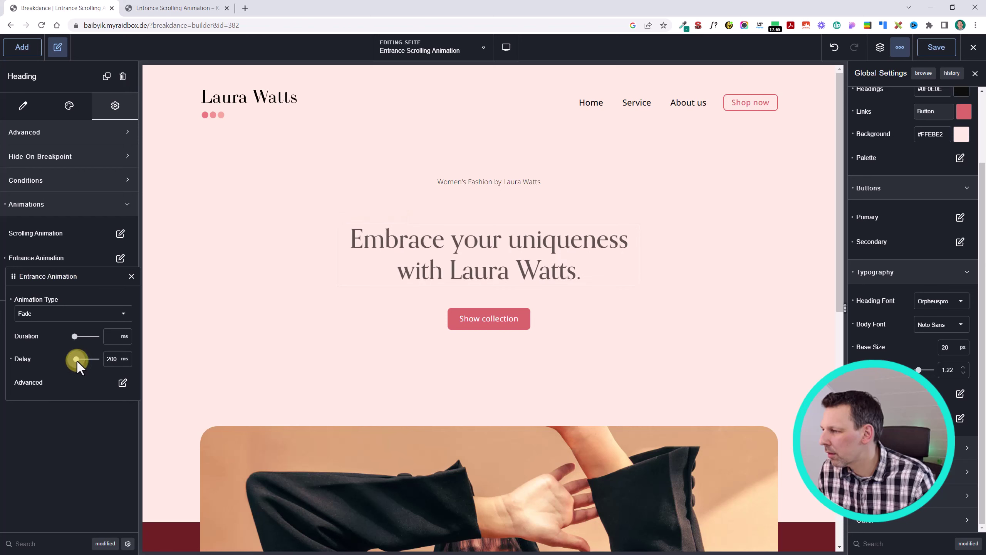
- Give the Show collection button a Slide Up entrance with 400 ms delay, save, and view the live page
left_click(504, 320)
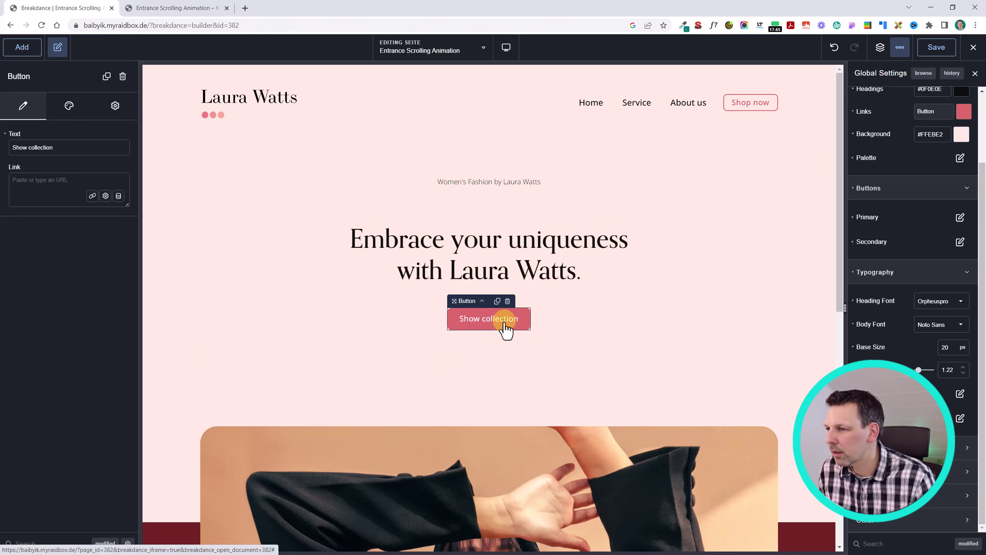
left_click(116, 106)
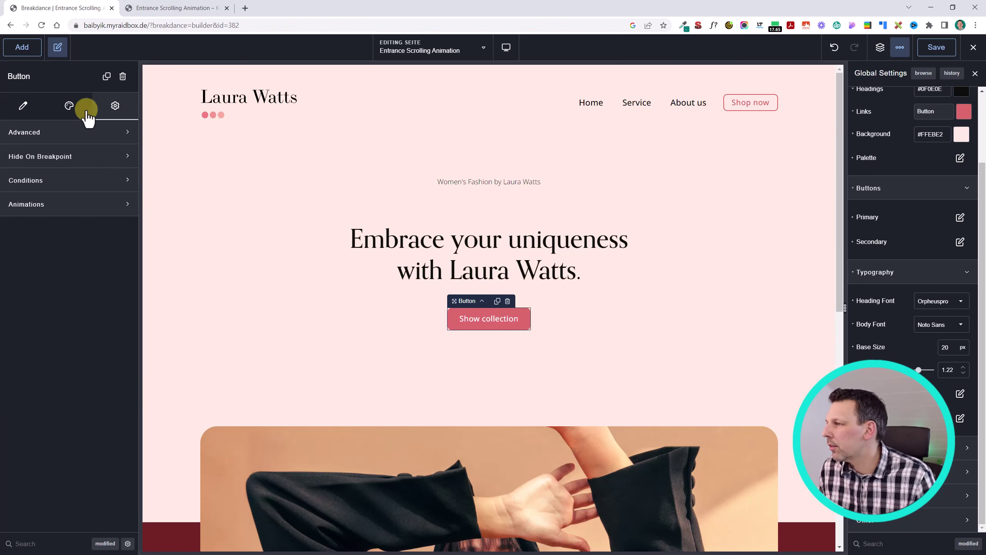
left_click(66, 205)
left_click(120, 257)
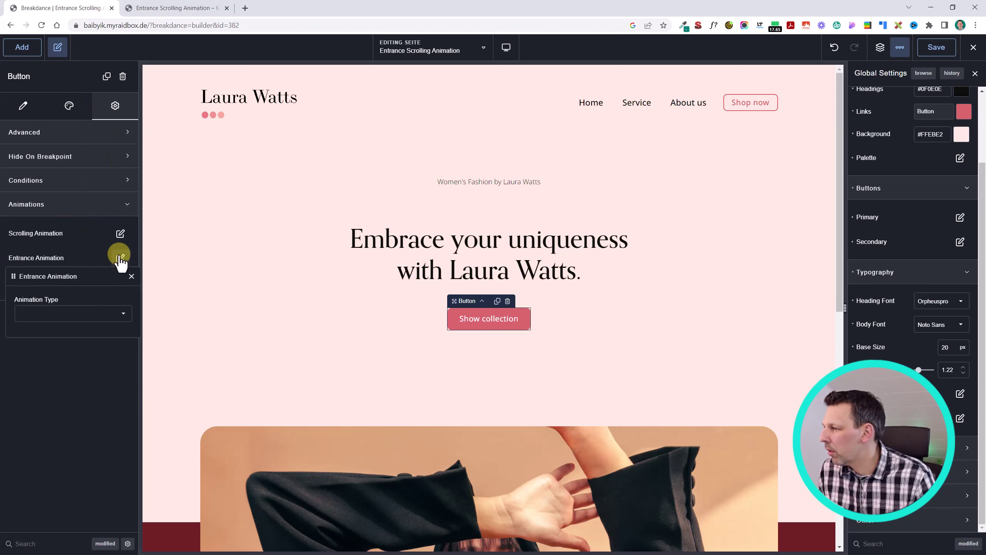
left_click(80, 314)
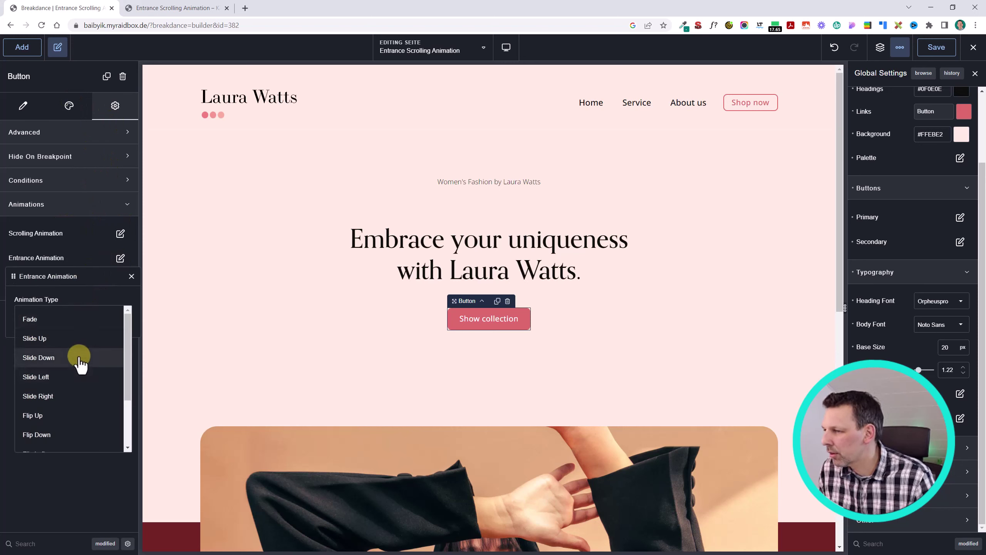
left_click(80, 357)
left_click(88, 317)
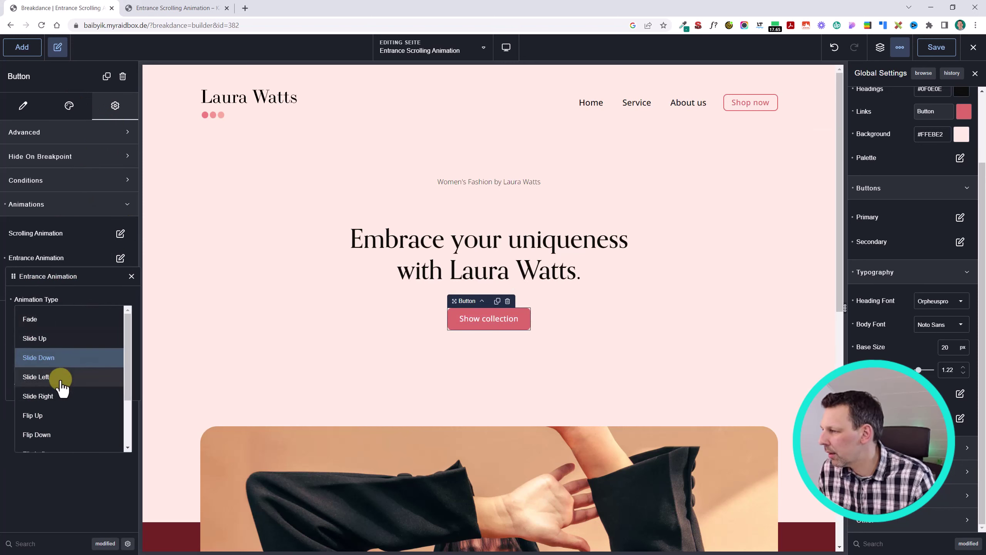
left_click(62, 337)
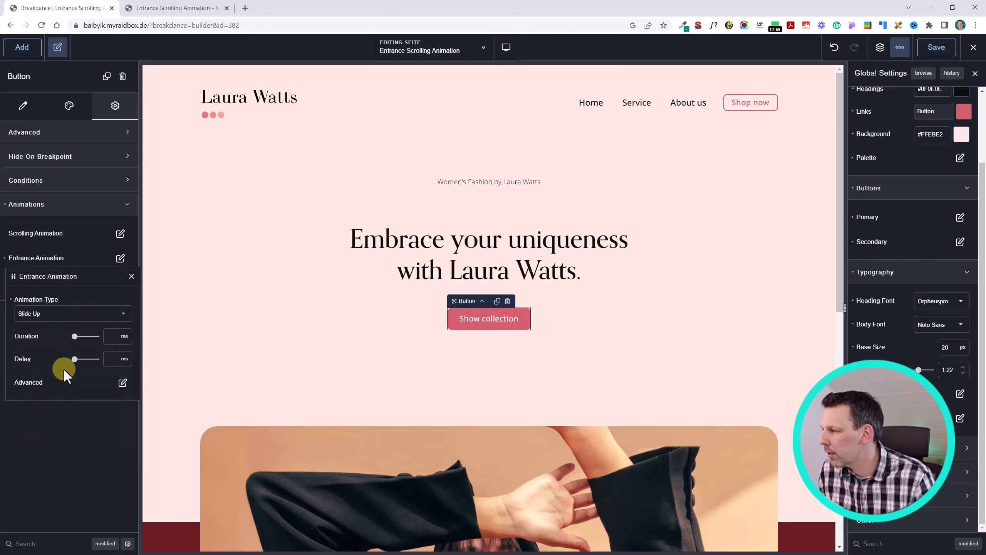
left_click(109, 354)
type("400")
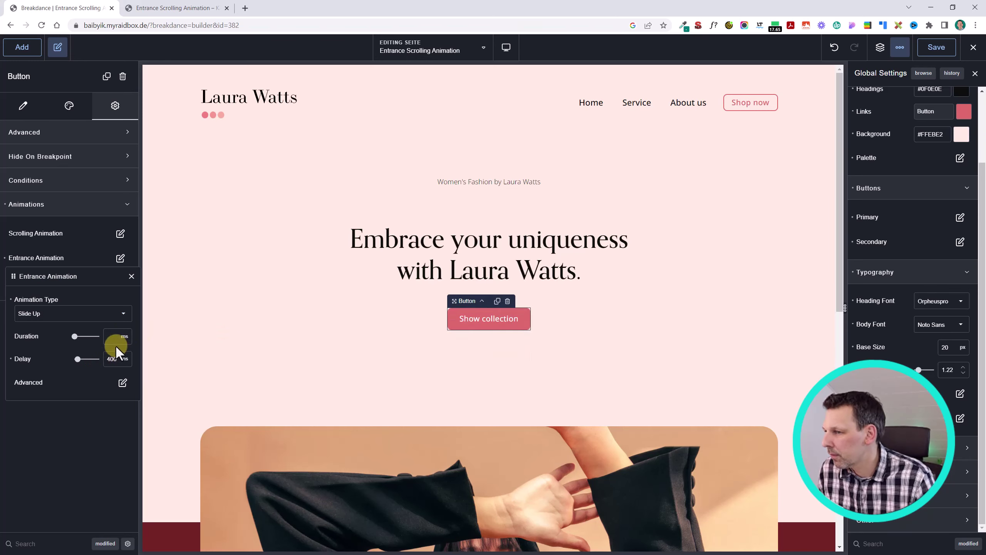
left_click(951, 52)
left_click(185, 3)
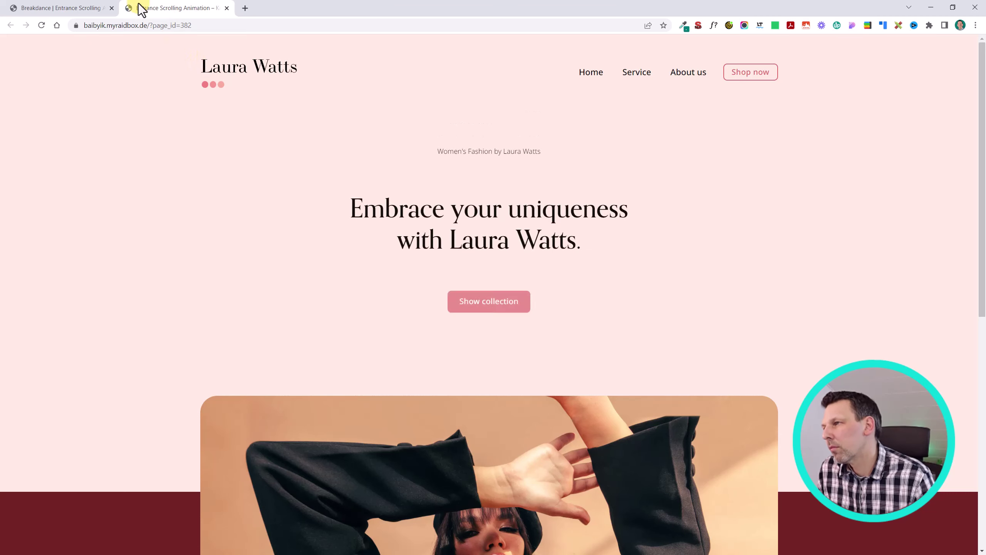
- Save the hero heading's fade entrance and reload the live page to preview it
left_click(55, 7)
left_click(488, 251)
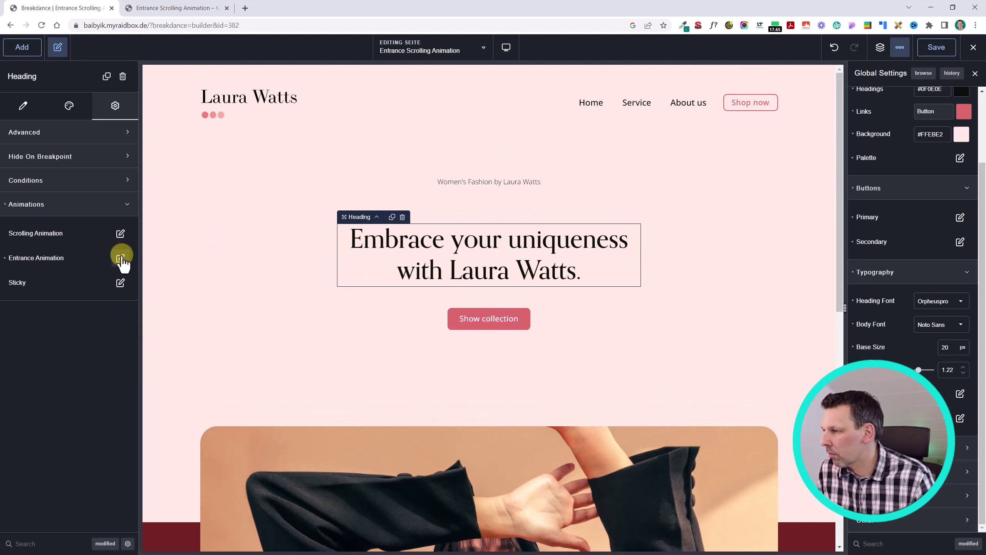
left_click(120, 258)
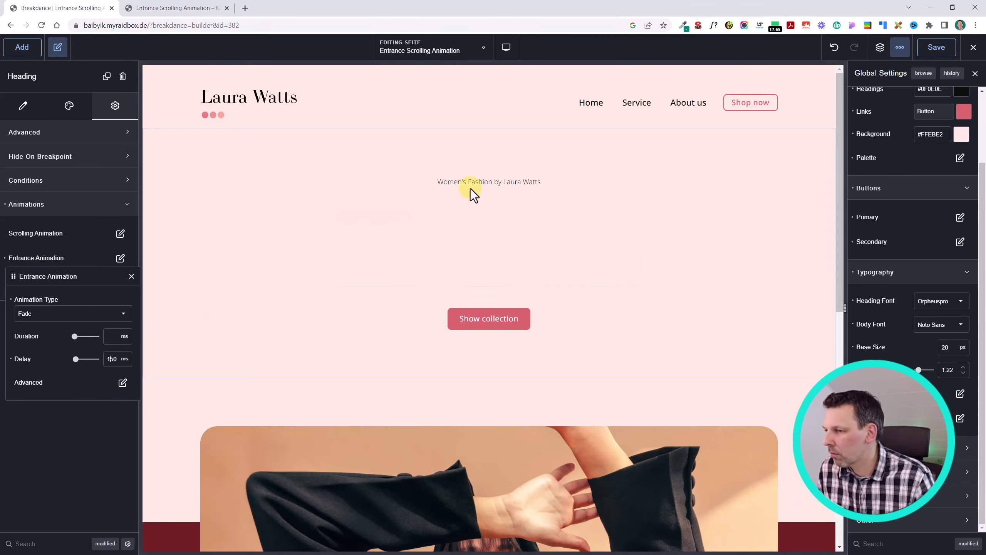
left_click(935, 47)
left_click(204, 6)
key("F5")
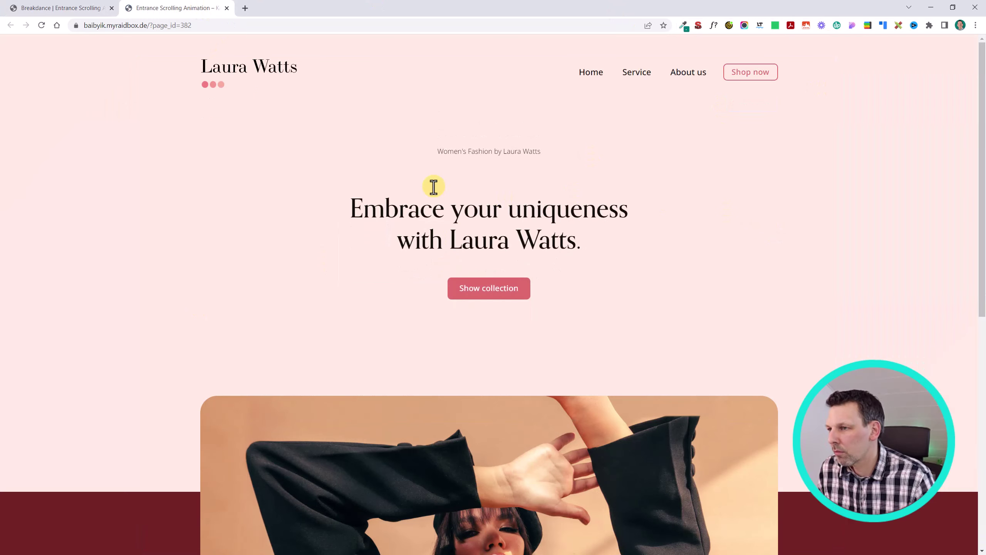
left_click(53, 6)
- Compare with the subtitle's animation, then lengthen the heading's fade duration and save
left_click(512, 182)
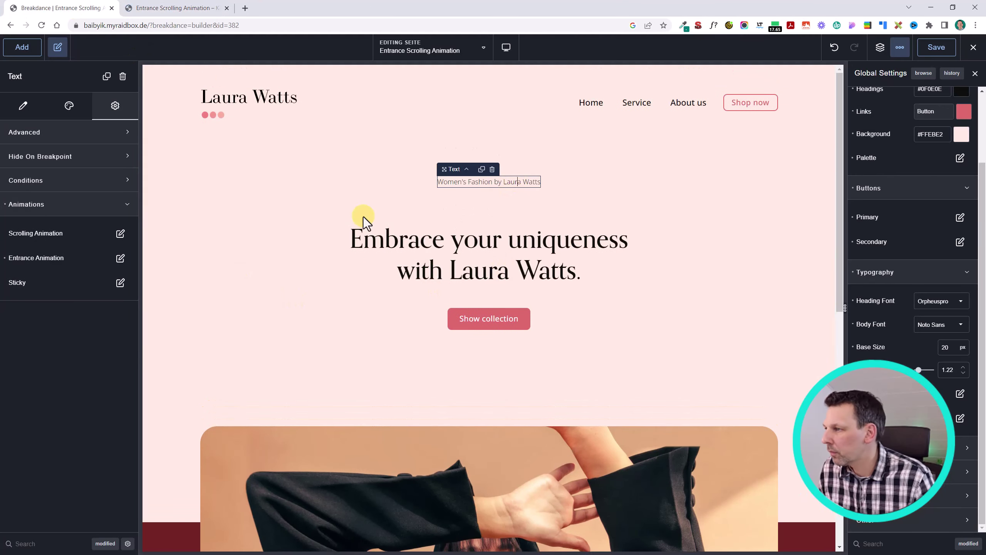
left_click(120, 258)
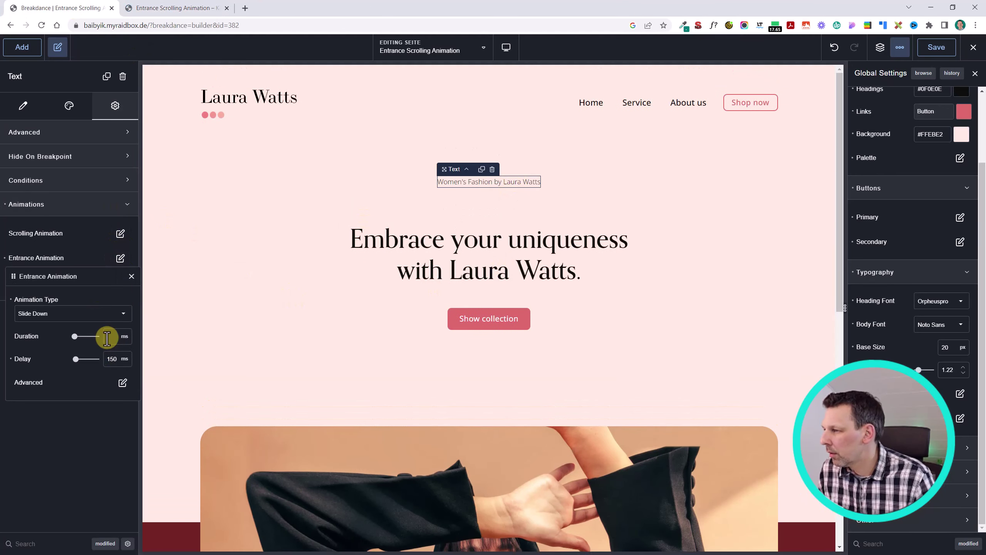
left_click(522, 248)
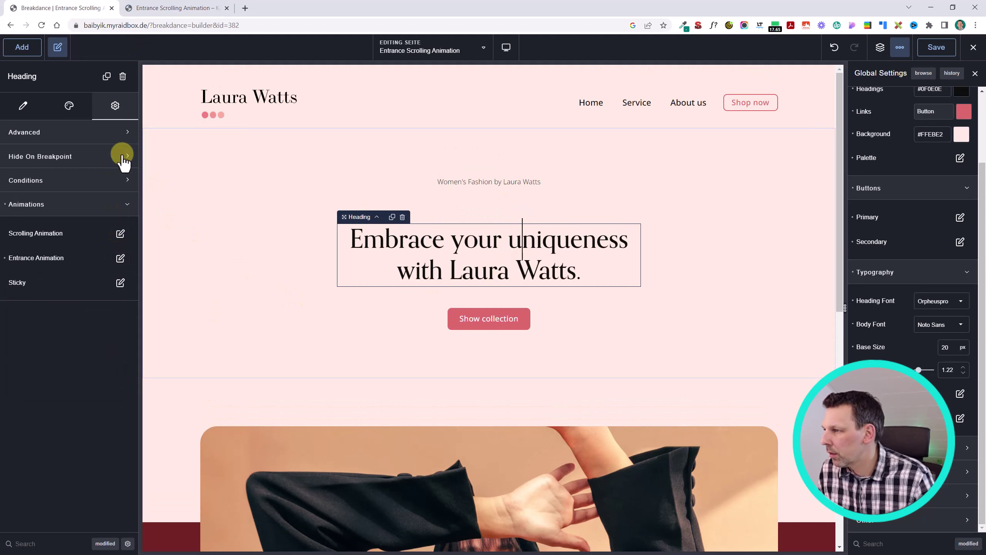
left_click(119, 259)
left_click(111, 341)
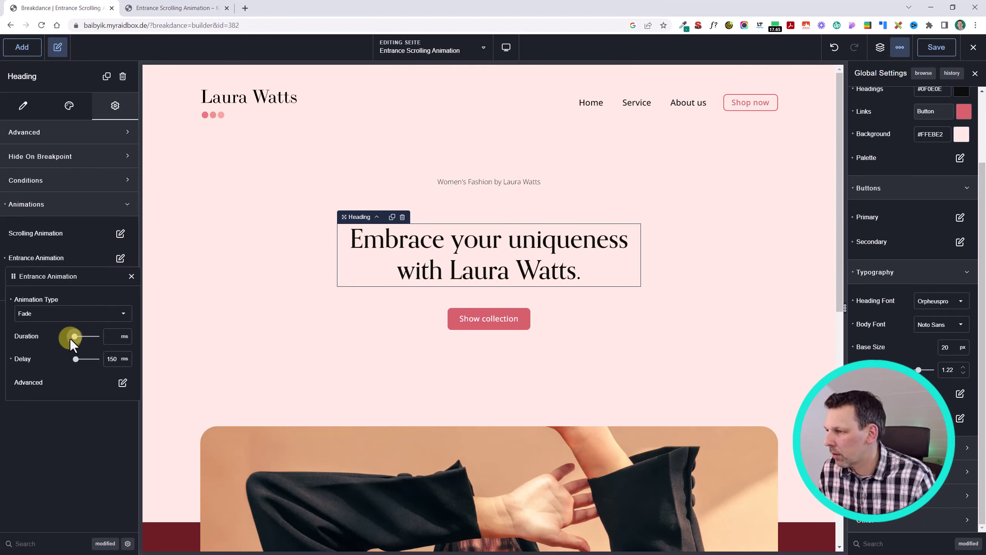
left_click_drag(71, 337, 80, 336)
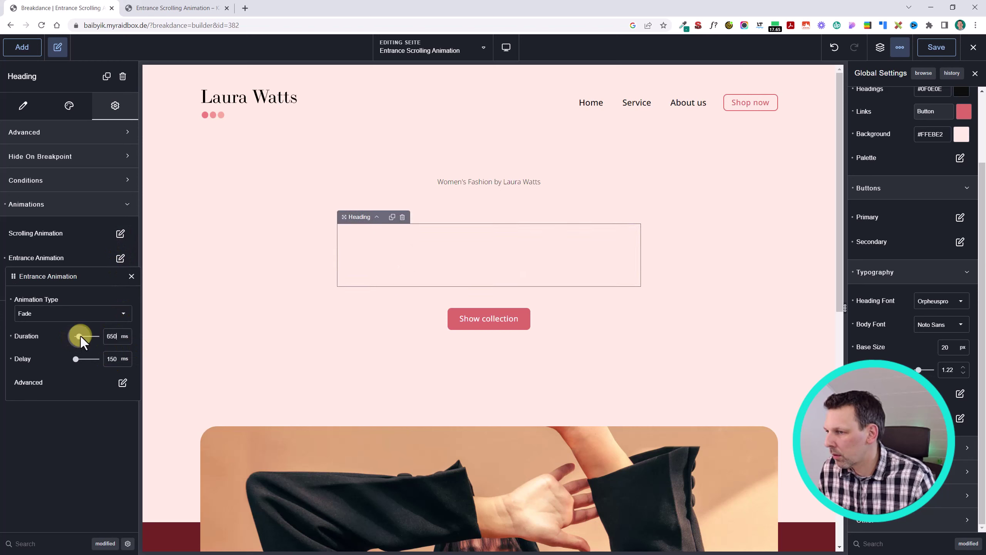
left_click(937, 48)
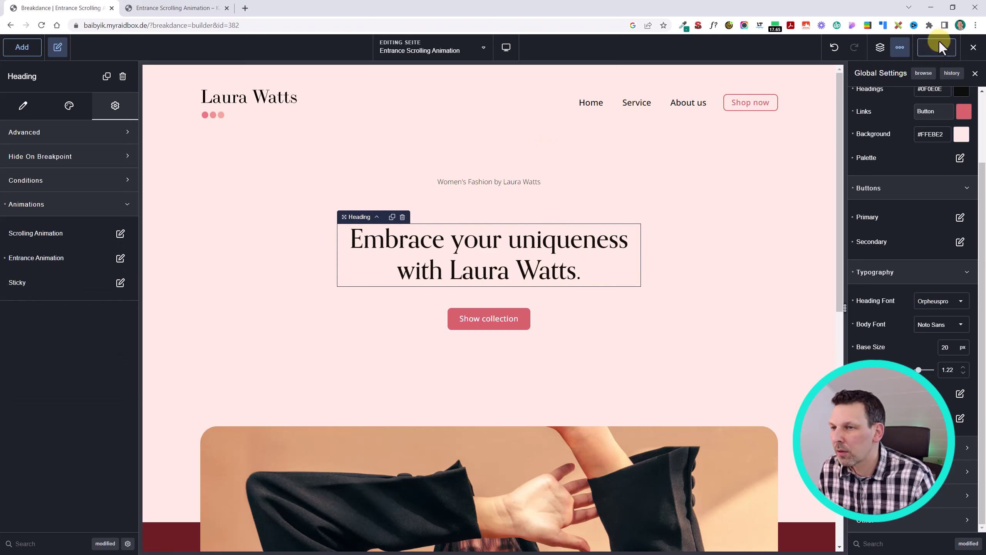
left_click(179, 5)
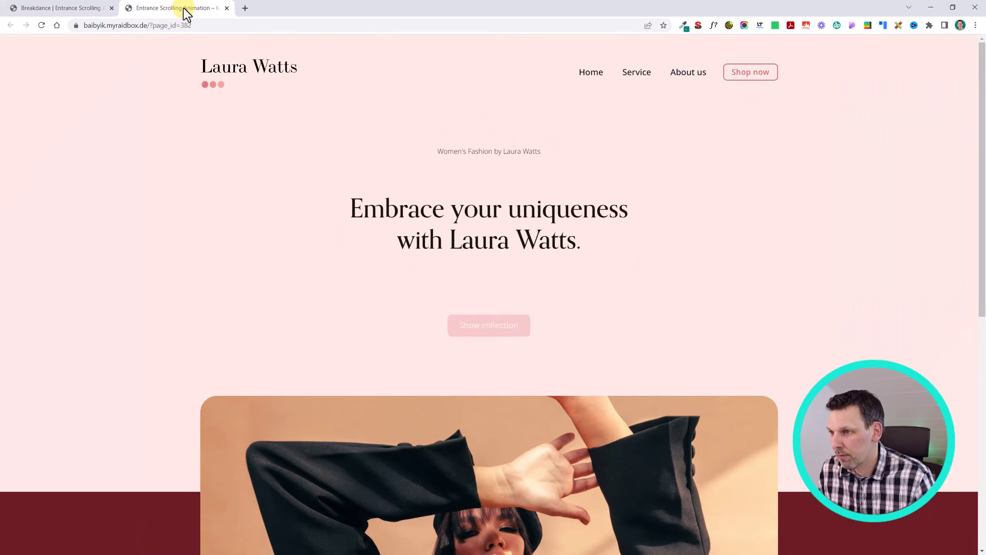
- Adjust the heading's entrance delay, saving and reloading the live page after each change
left_click(39, 6)
left_click(120, 258)
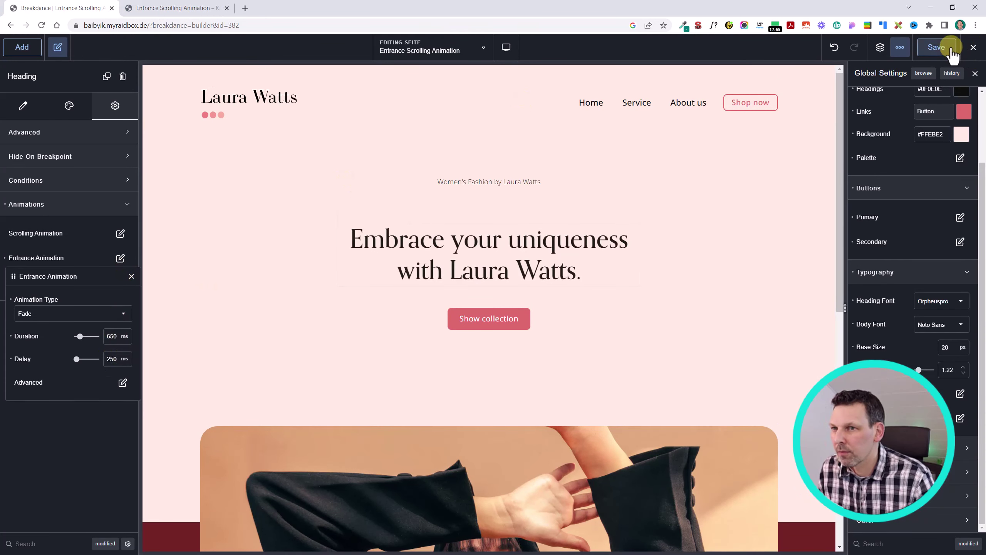
left_click(937, 47)
left_click(232, 6)
key("F5")
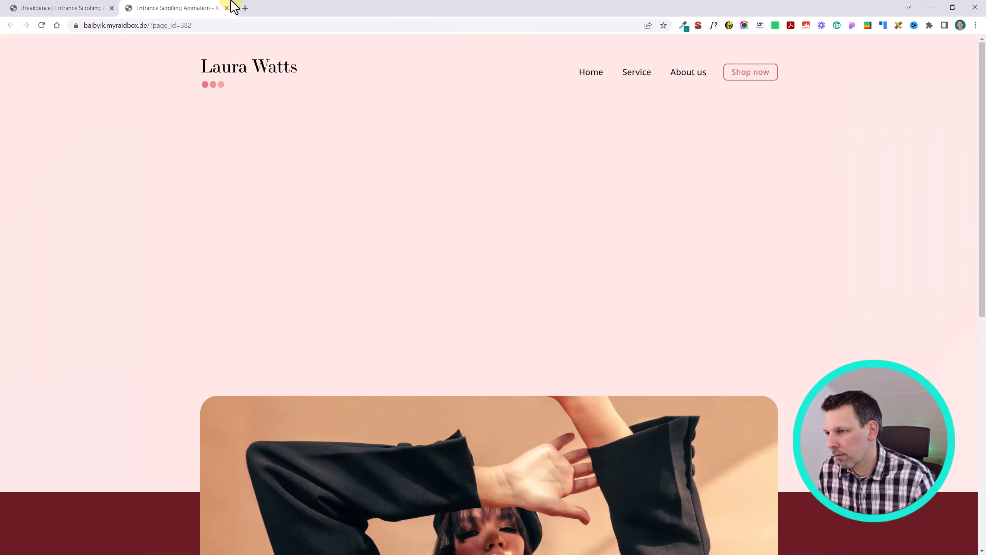
left_click(40, 6)
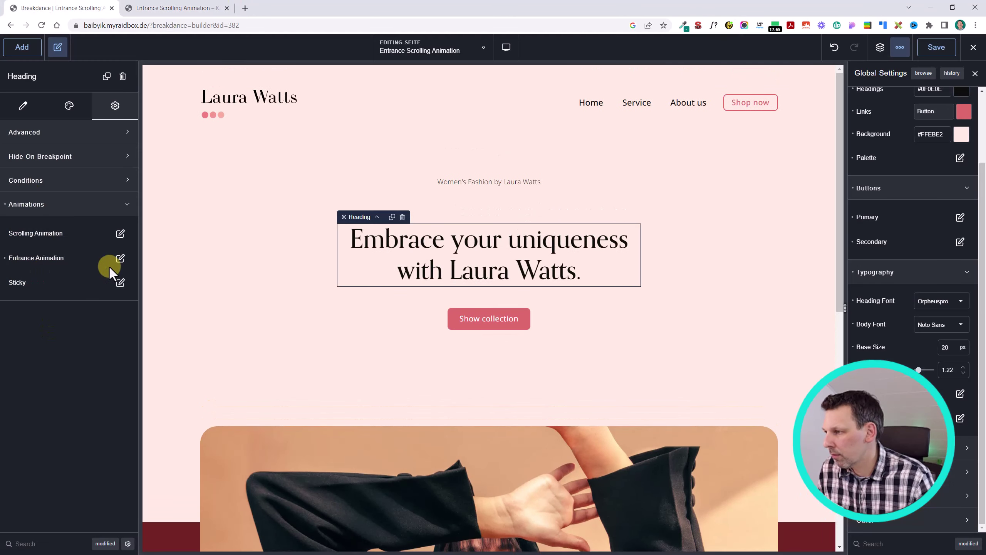
left_click(119, 258)
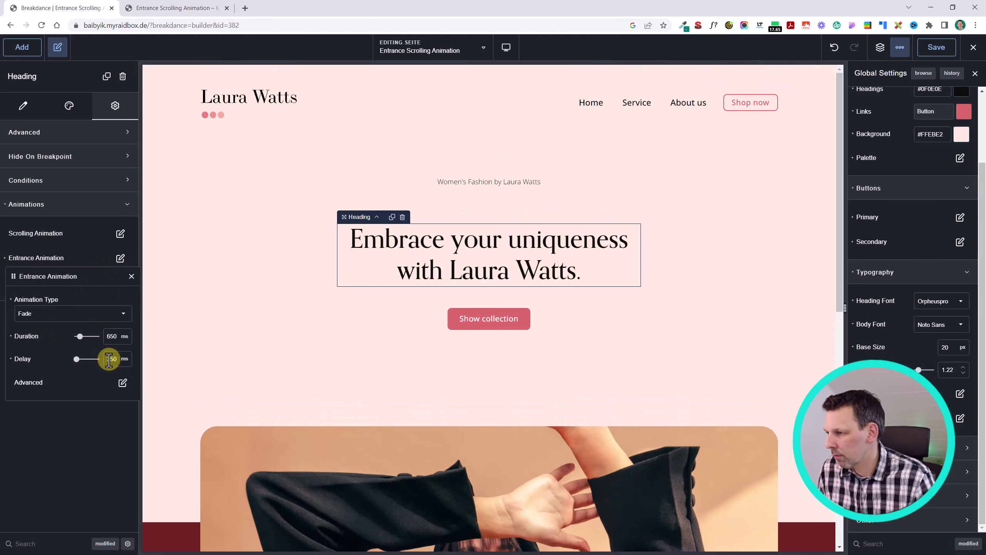
left_click(935, 47)
left_click(182, 8)
key("F5")
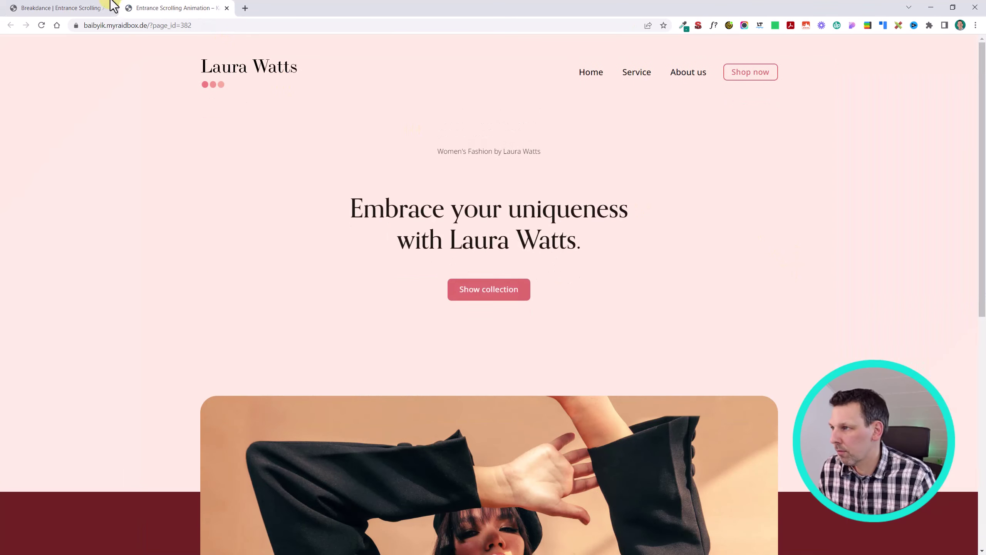
- Set the heading's fade duration to 550 ms, save, and view the live page
left_click(70, 8)
left_click(120, 258)
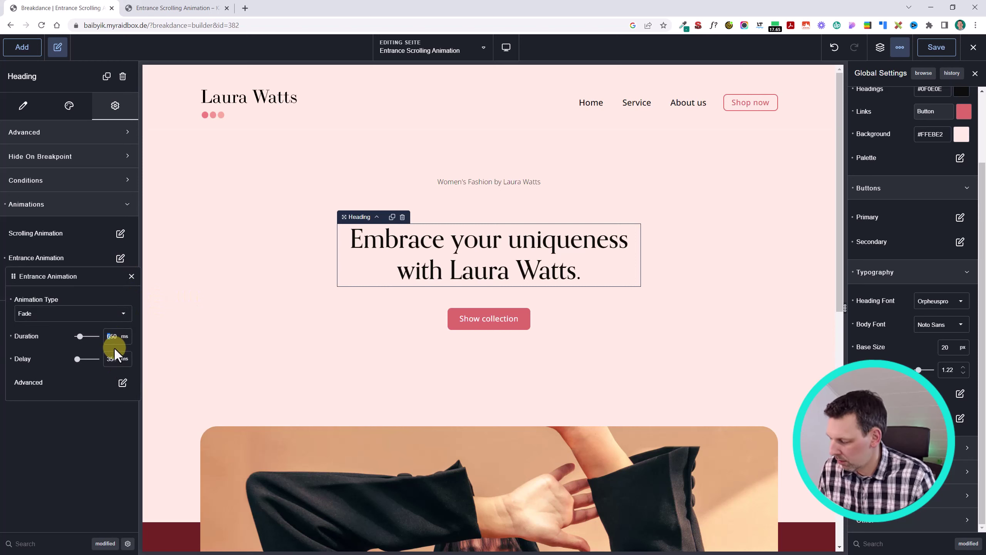
type("5")
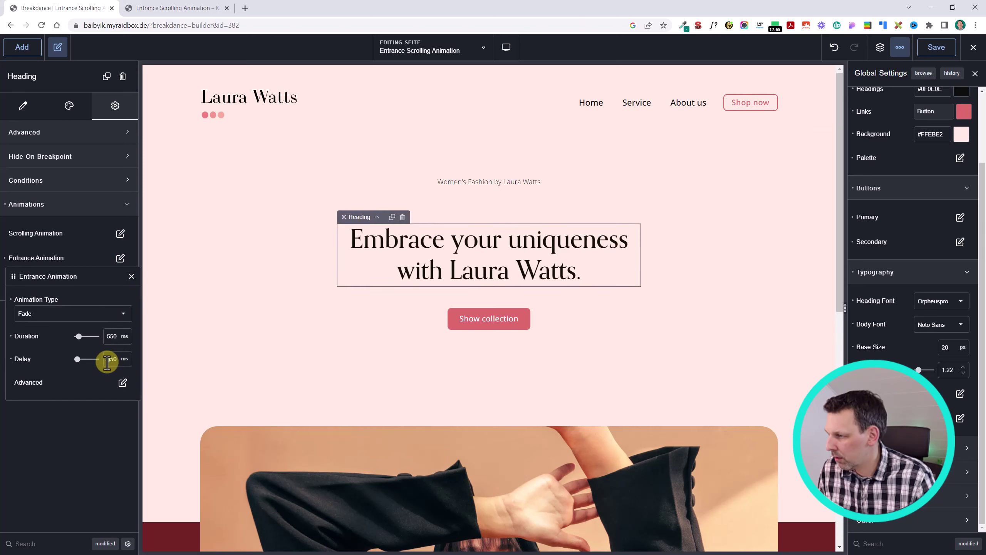
type("2")
left_click(939, 51)
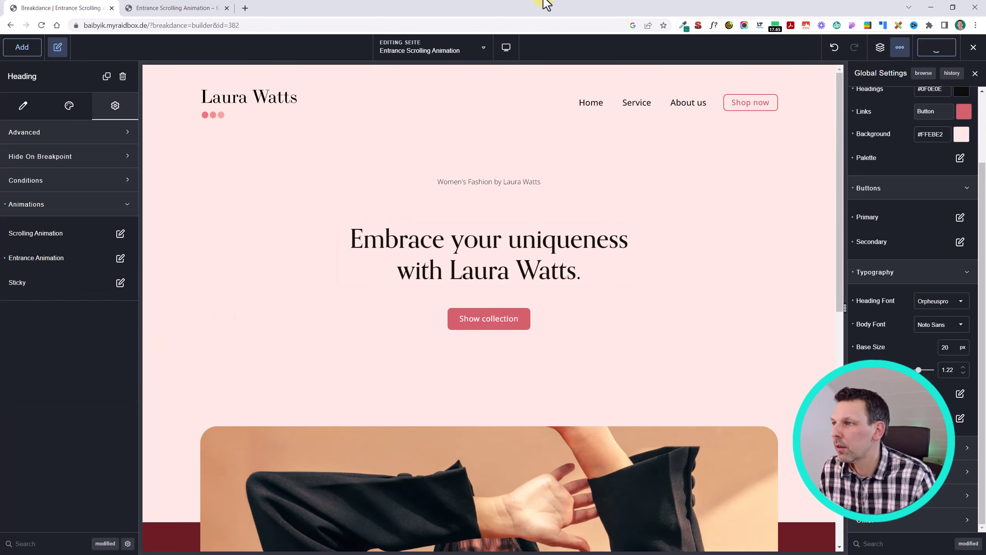
left_click(193, 7)
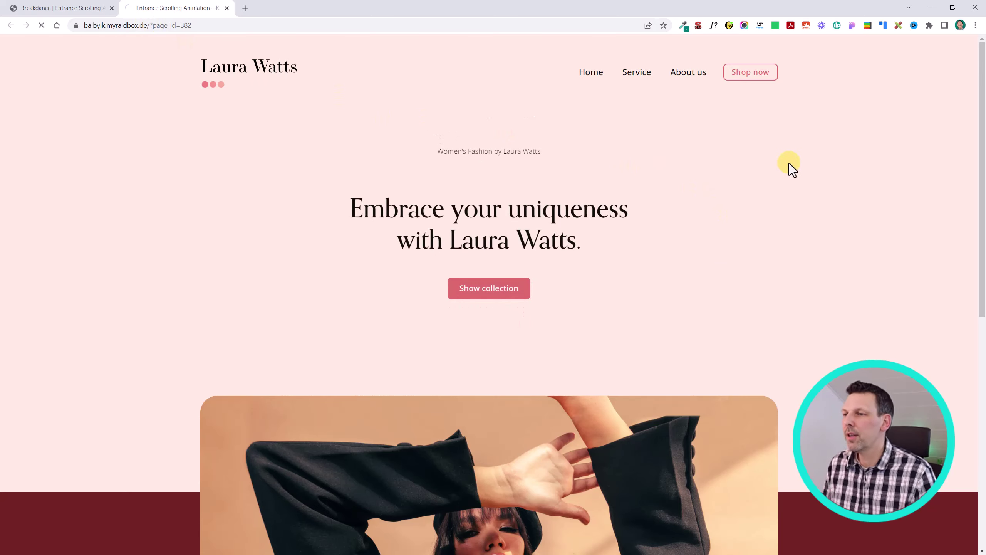
- Review the Show collection button's entrance animation settings and save the page
left_click(73, 6)
left_click(505, 324)
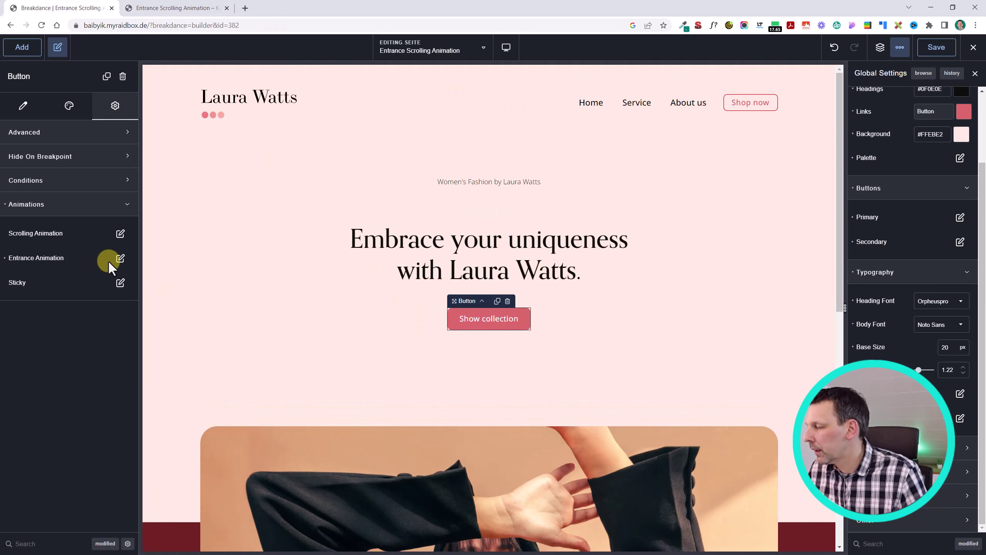
left_click(120, 258)
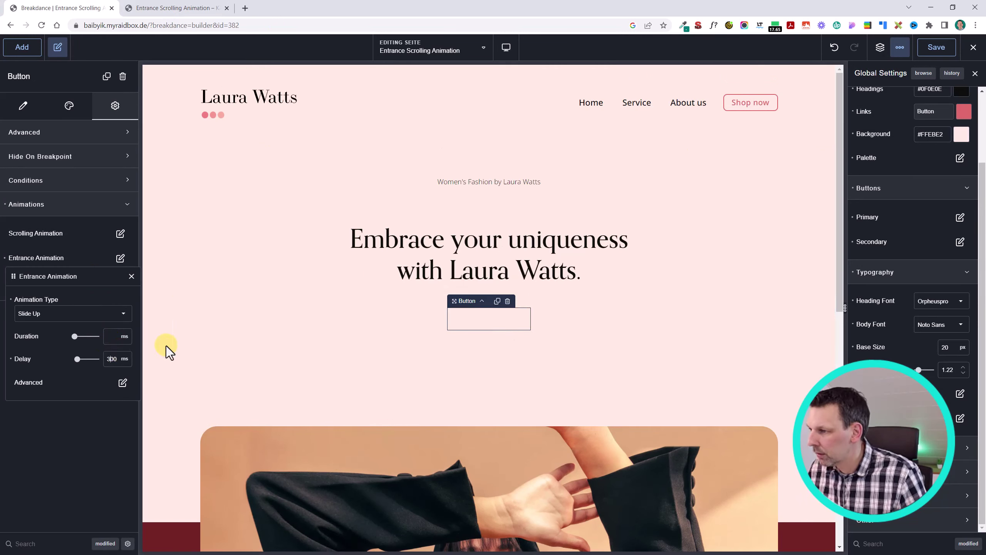
left_click(934, 46)
- Reload the live page and scroll to watch the hero entrance animations replay
left_click(229, 5)
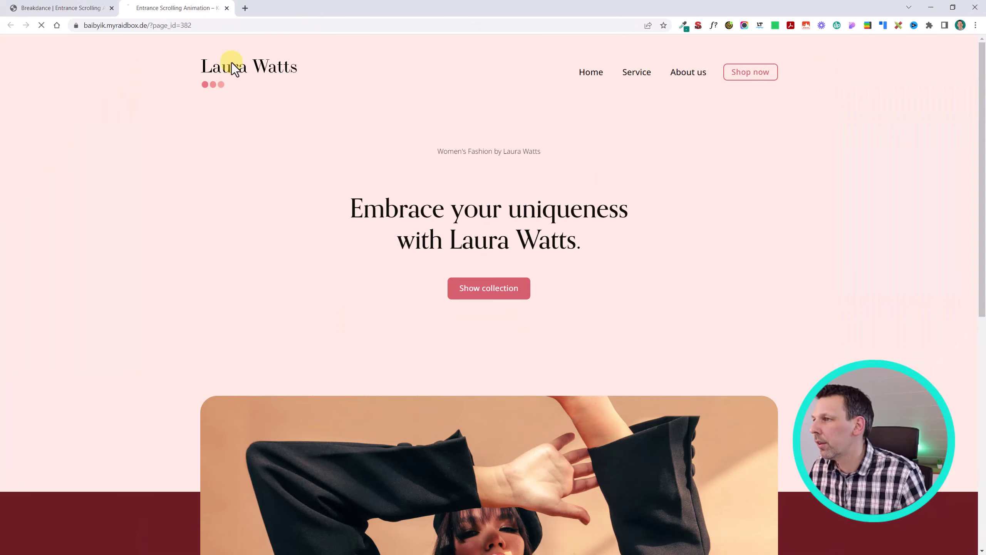
key("F5")
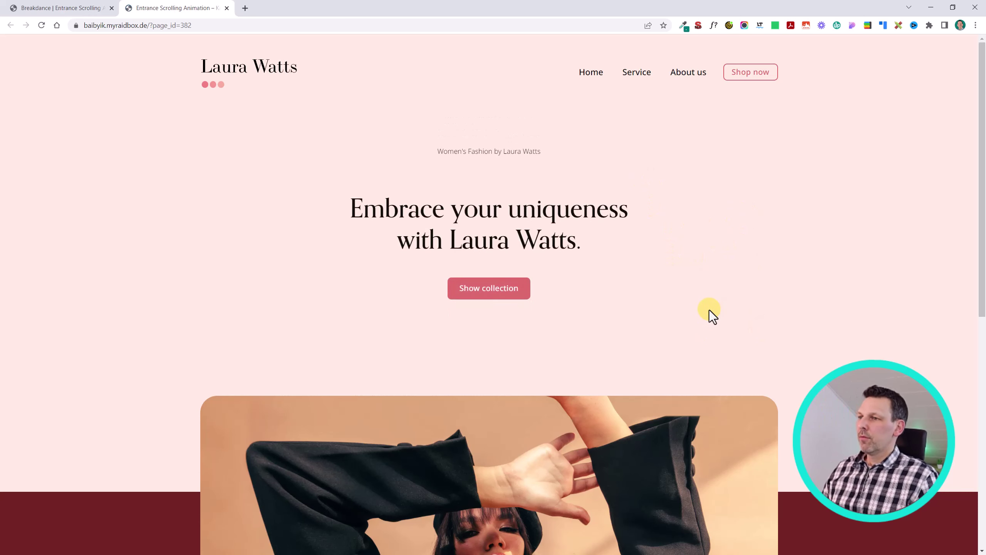
scroll(708, 310, "down", 8)
scroll(704, 308, "up", 8)
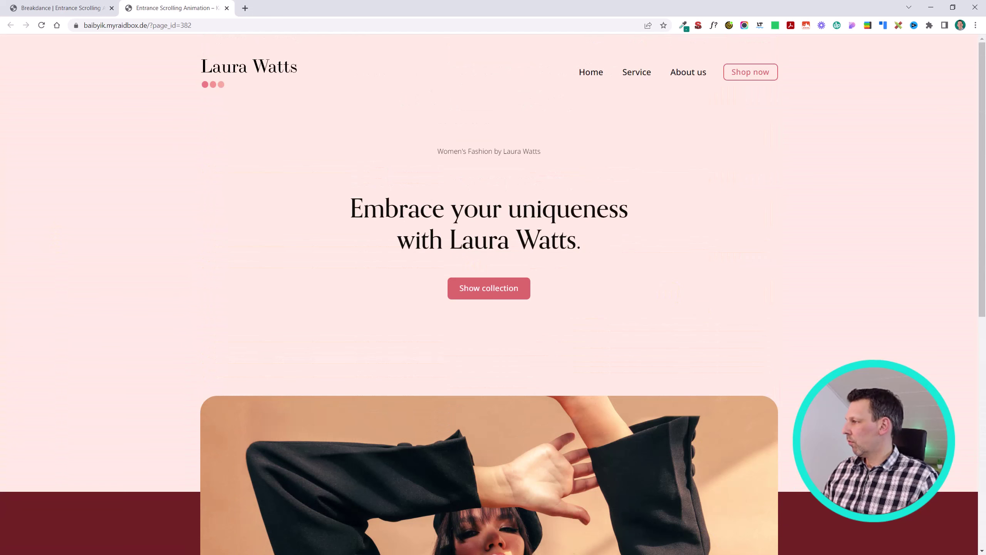
scroll(563, 221, "down", 8)
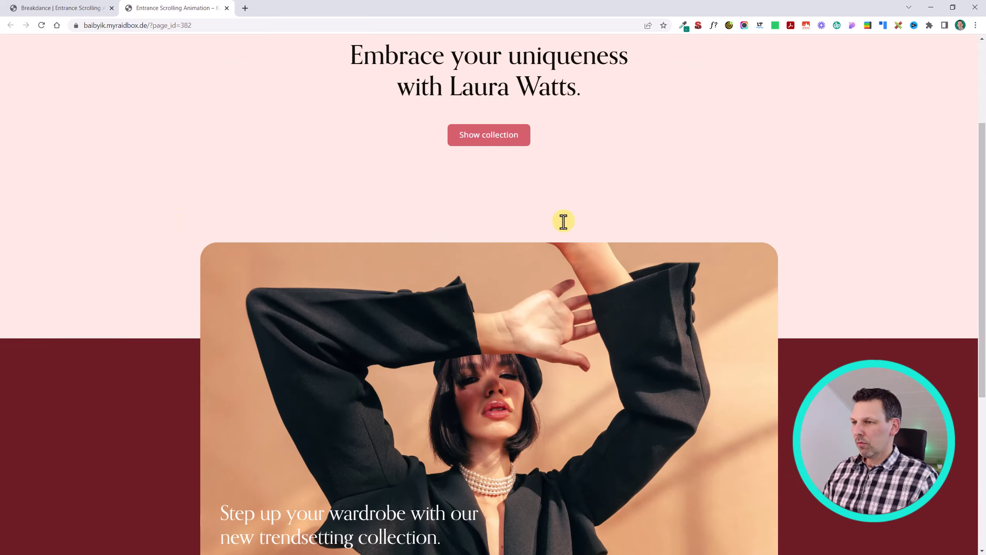
scroll(563, 221, "up", 8)
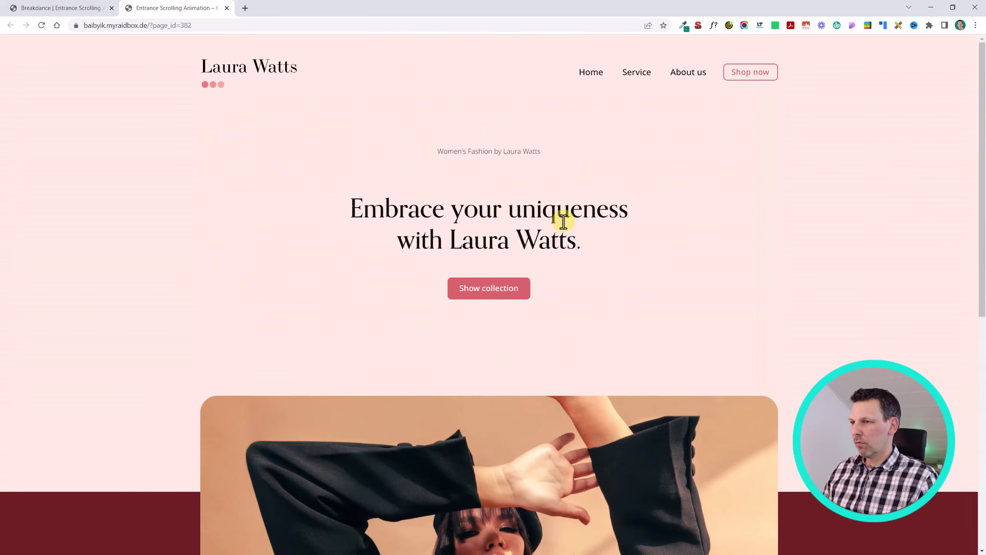
left_click(62, 8)
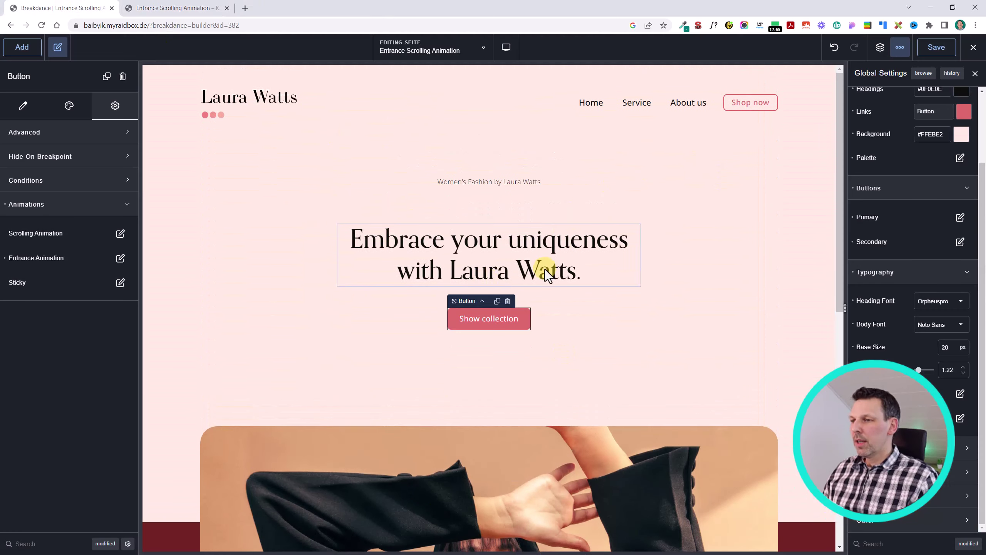
- Enable Scrolling Animation on the Animation div wrapping the fashion photo, picked from Structure
scroll(582, 280, "down", 5)
left_click(652, 287)
scroll(652, 287, "down", 2)
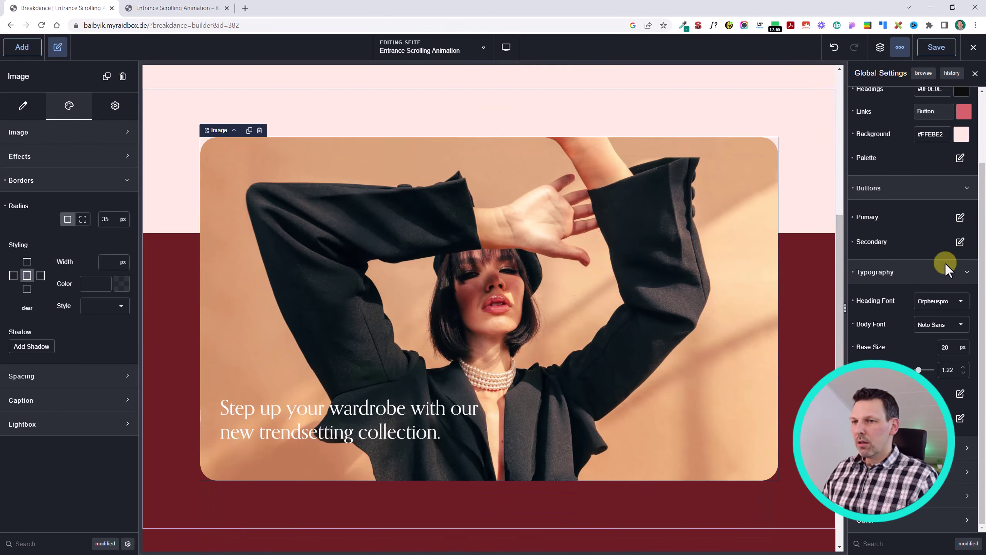
left_click(880, 47)
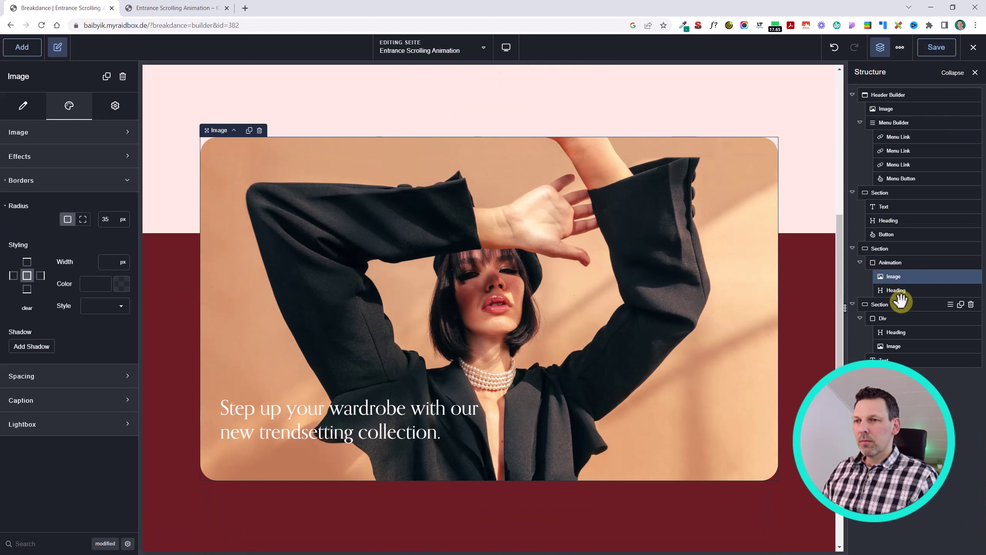
left_click(898, 262)
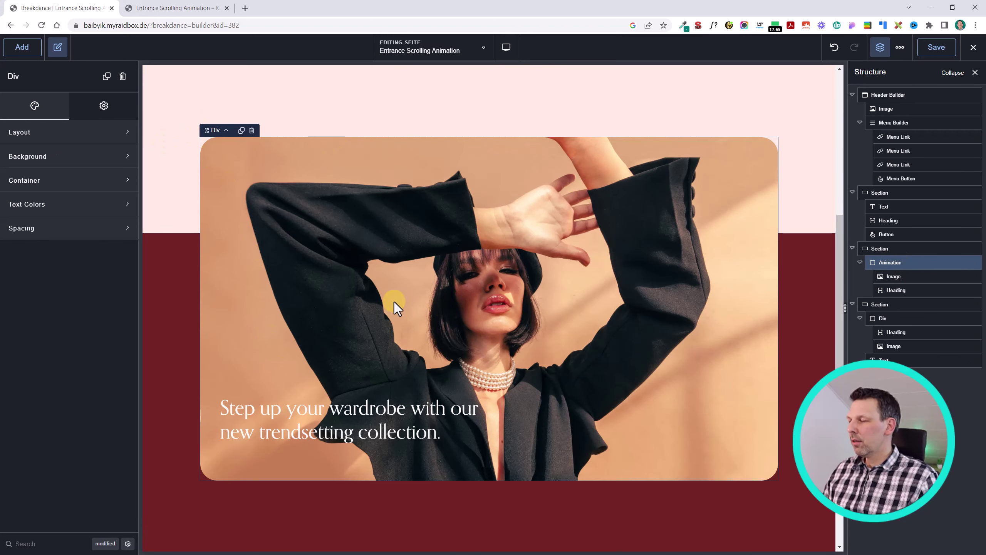
left_click(104, 106)
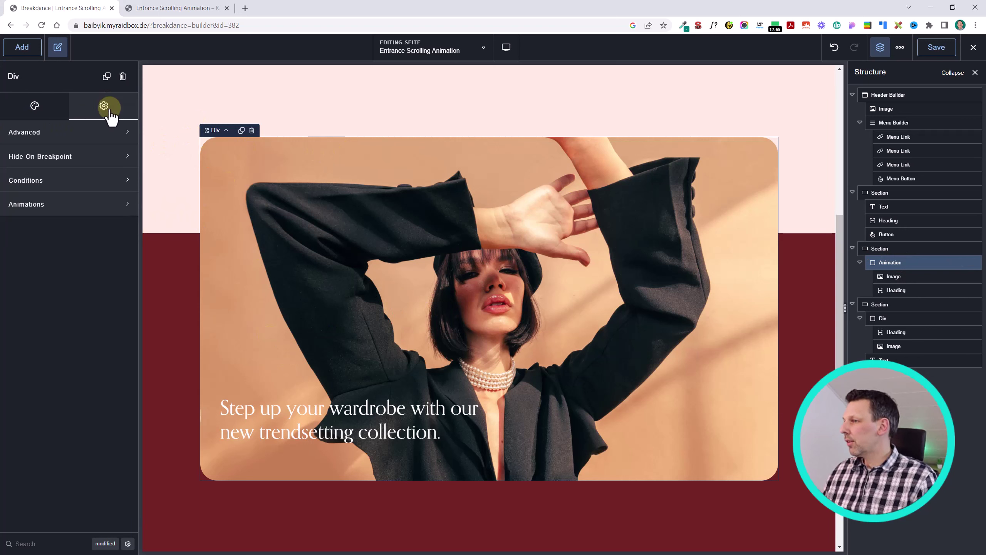
left_click(78, 209)
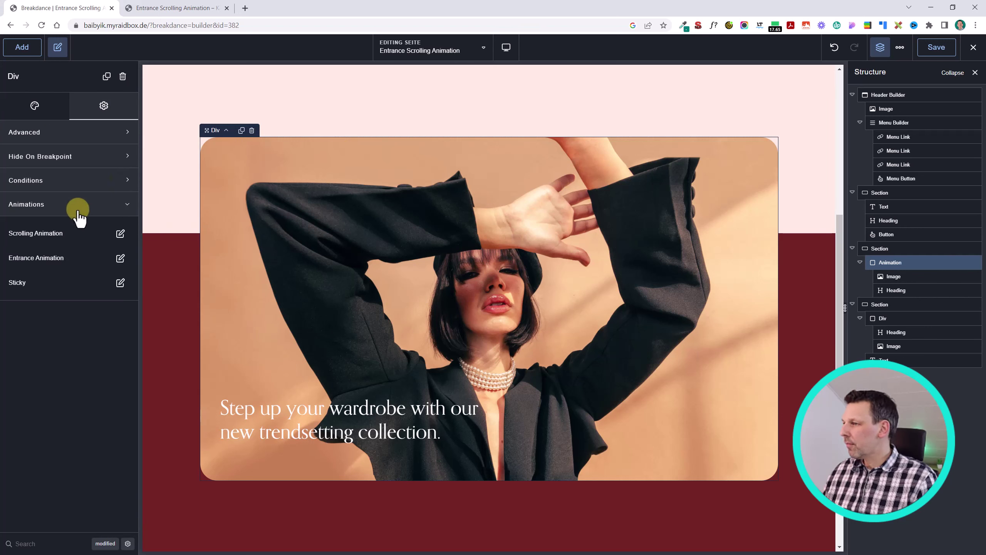
left_click(121, 233)
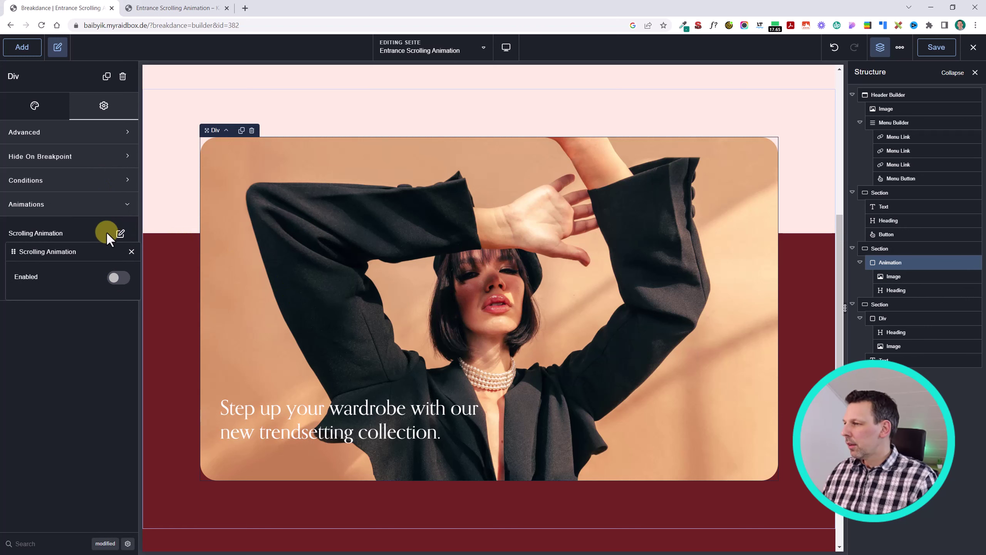
left_click(112, 278)
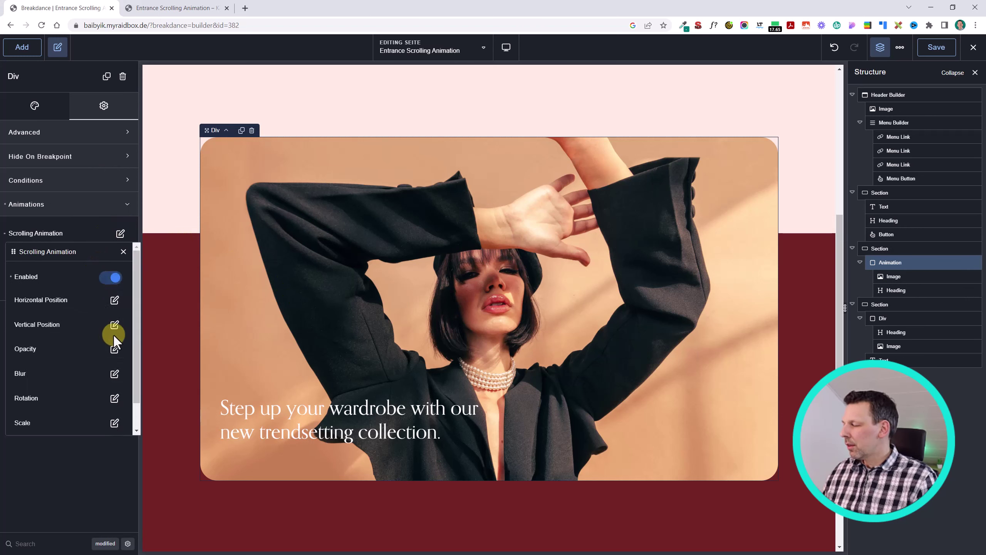
- Set the Scale effect's start to 1.3 with a trigger range of 20 to 75, and save
left_click(111, 424)
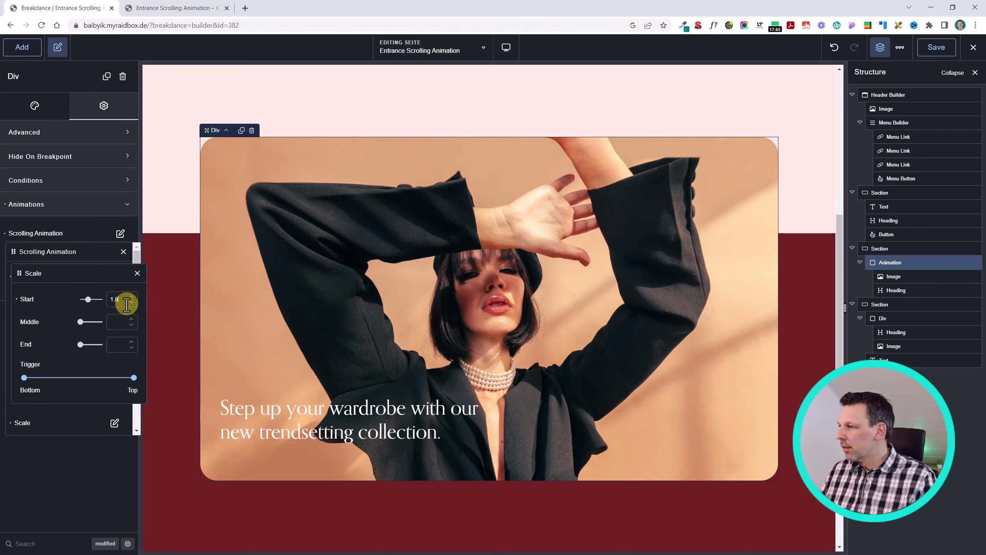
scroll(431, 241, "up", 5)
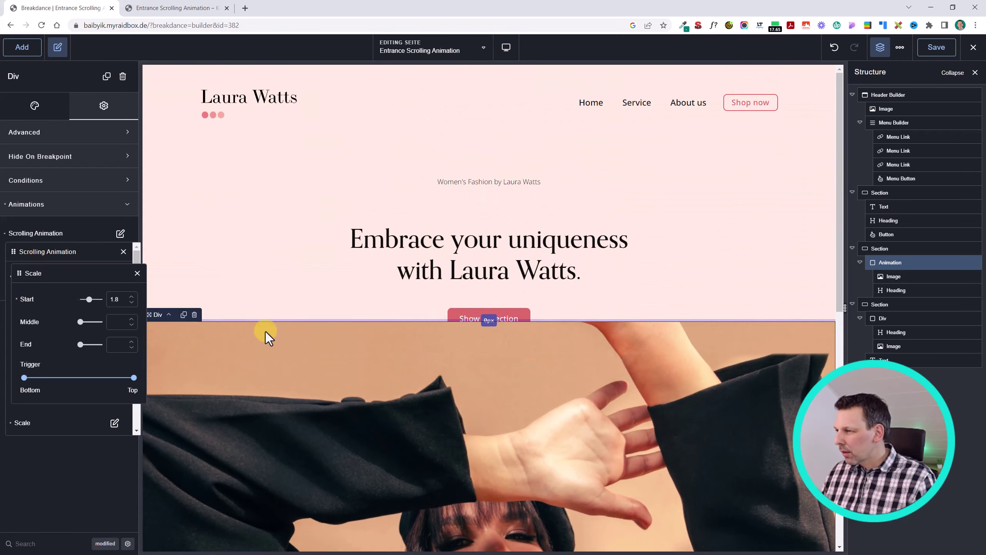
key("BackSpace")
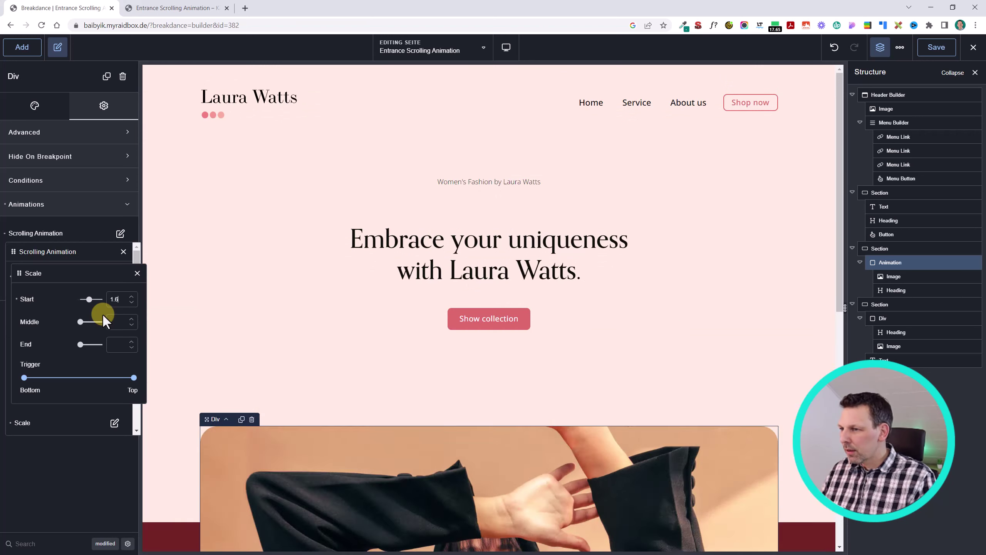
type("5")
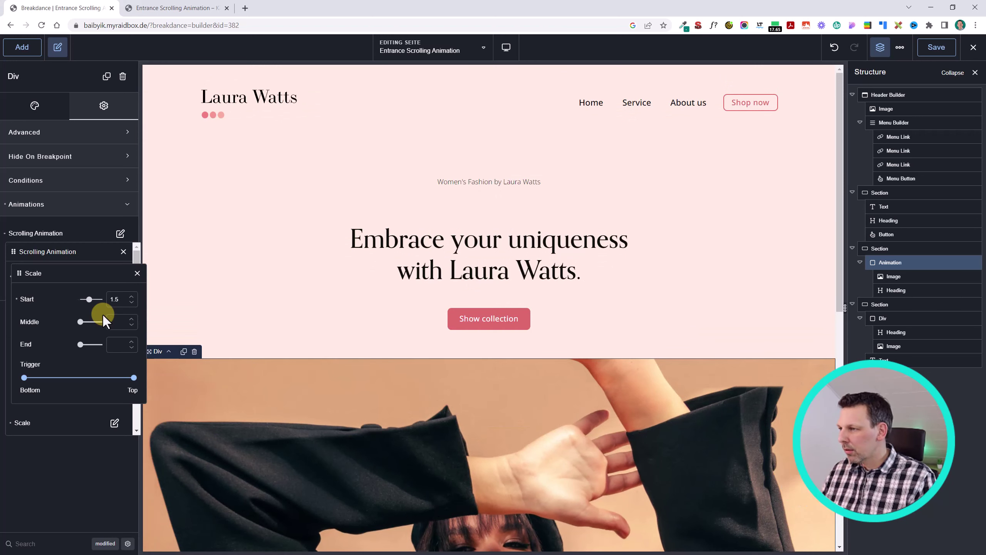
key("BackSpace")
type("3")
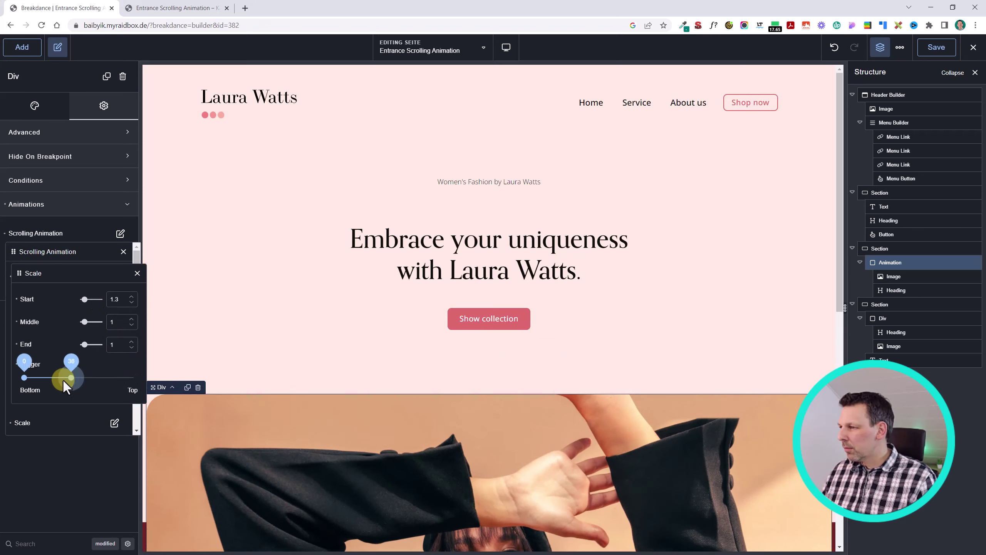
scroll(409, 271, "down", 4)
scroll(412, 277, "up", 4)
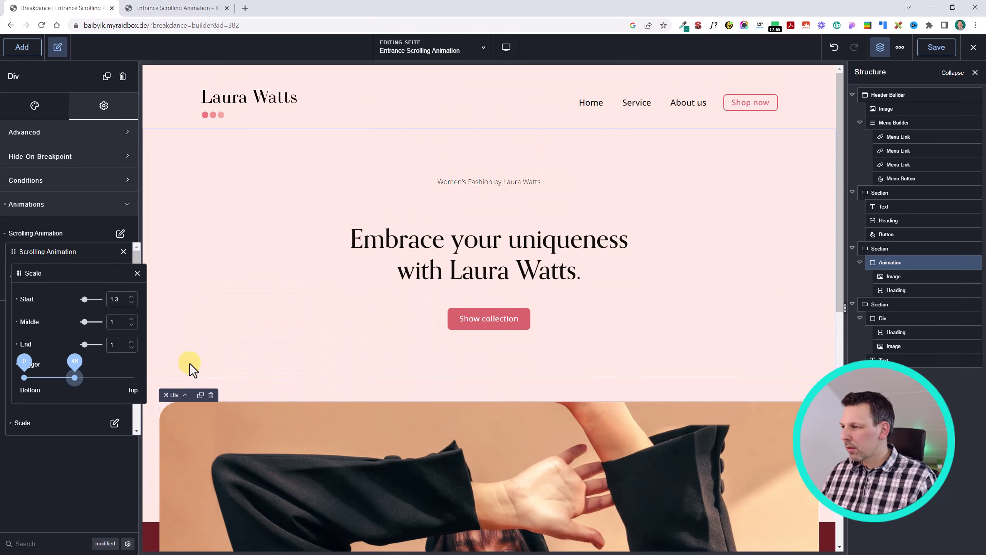
left_click_drag(41, 377, 46, 377)
left_click(75, 377)
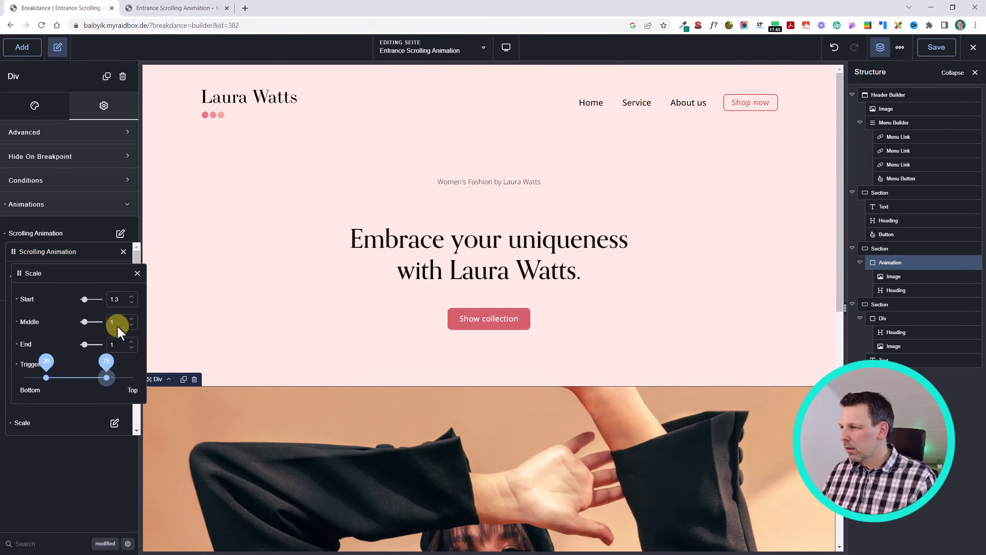
left_click(115, 297)
type(".6")
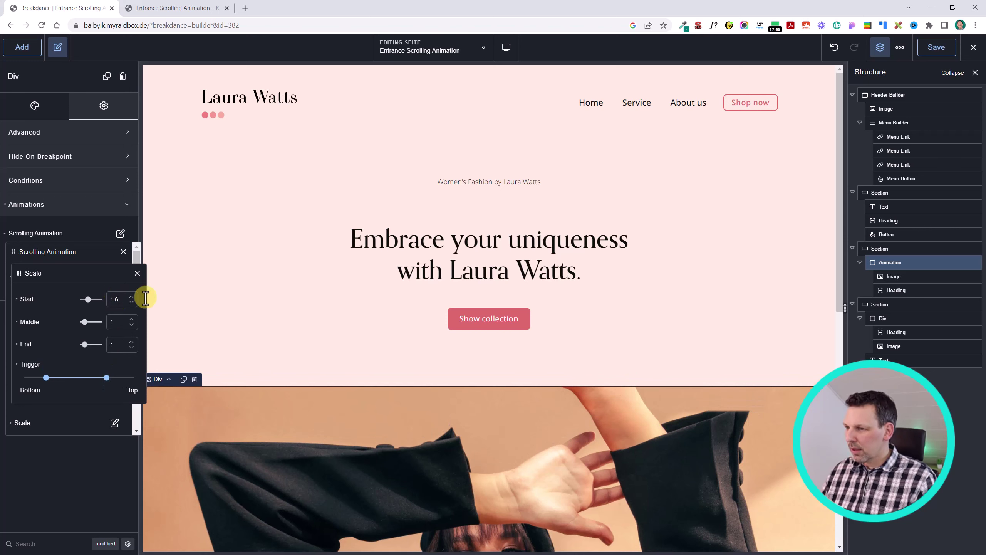
left_click(924, 51)
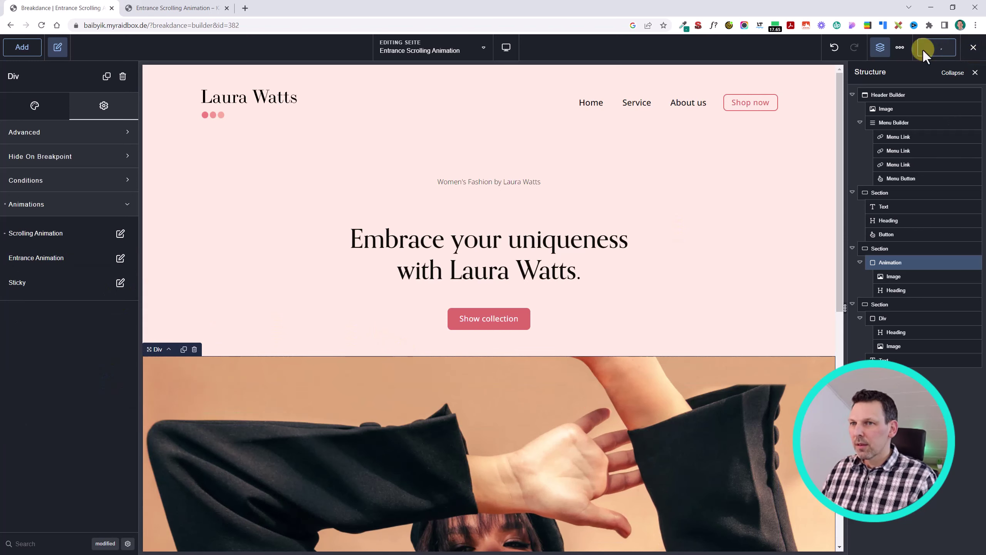
- Reload the live page and scroll to preview the hero image scaling
left_click(173, 3)
key("F5")
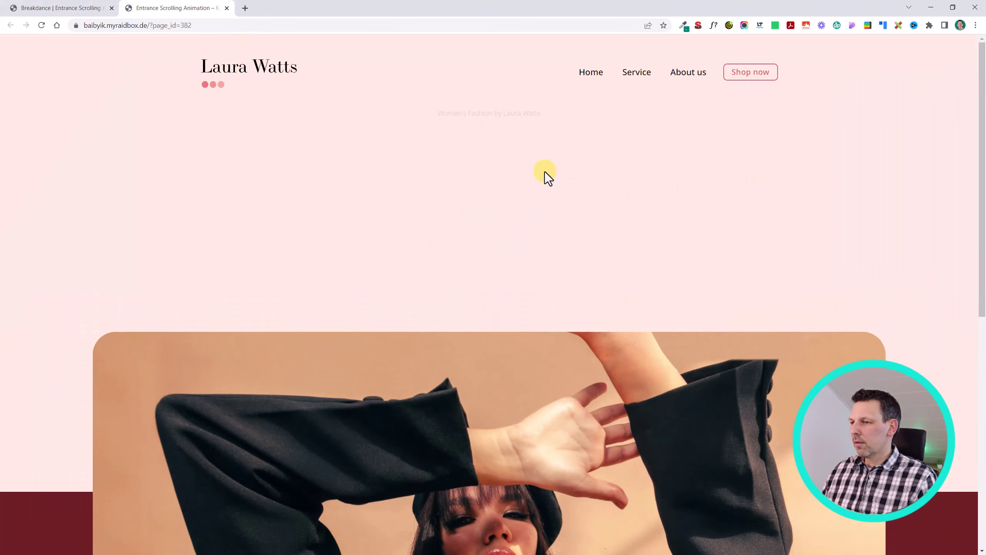
scroll(544, 172, "down", 5)
scroll(537, 171, "up", 5)
scroll(536, 170, "up", 1)
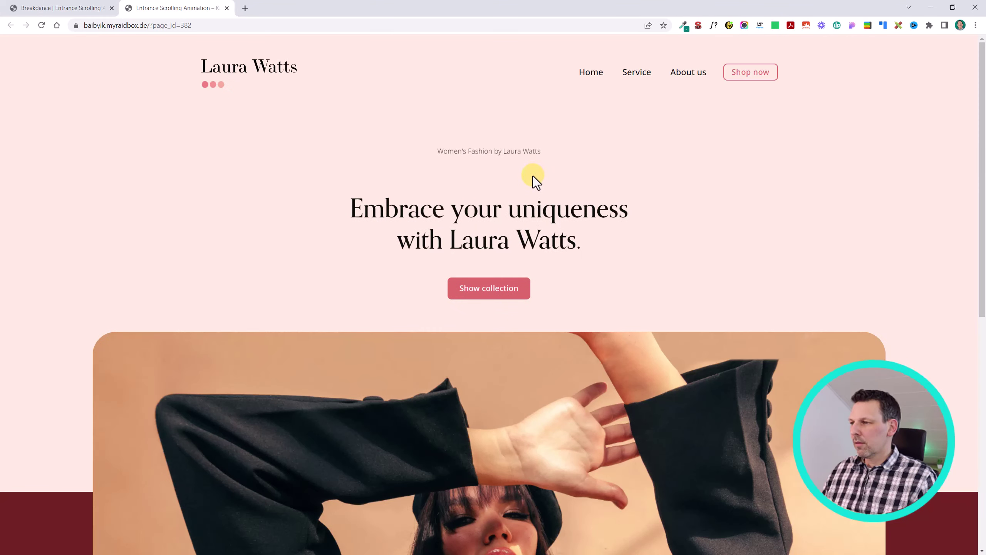
- Raise the Scale effect's start value to 2 and save
left_click(35, 8)
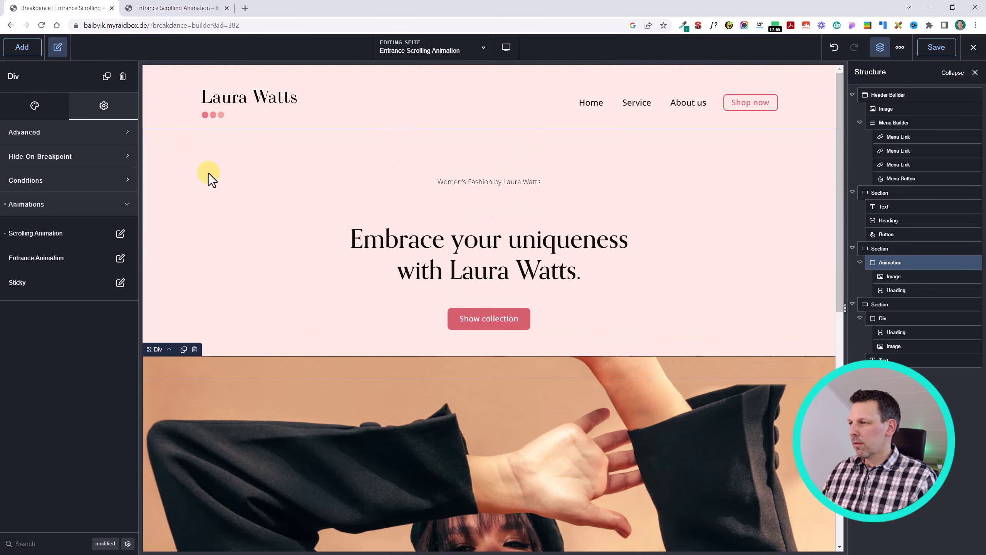
left_click(119, 233)
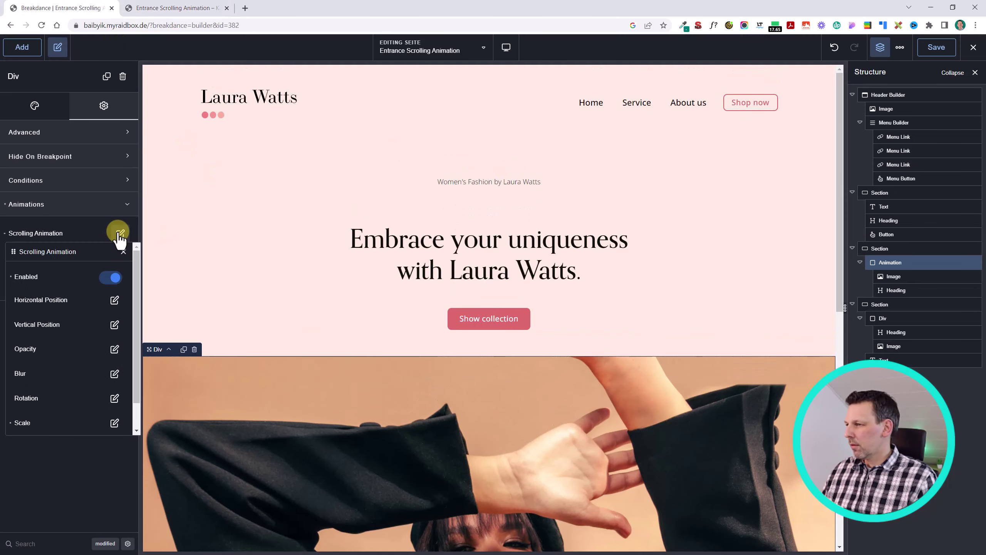
left_click(115, 423)
left_click(118, 303)
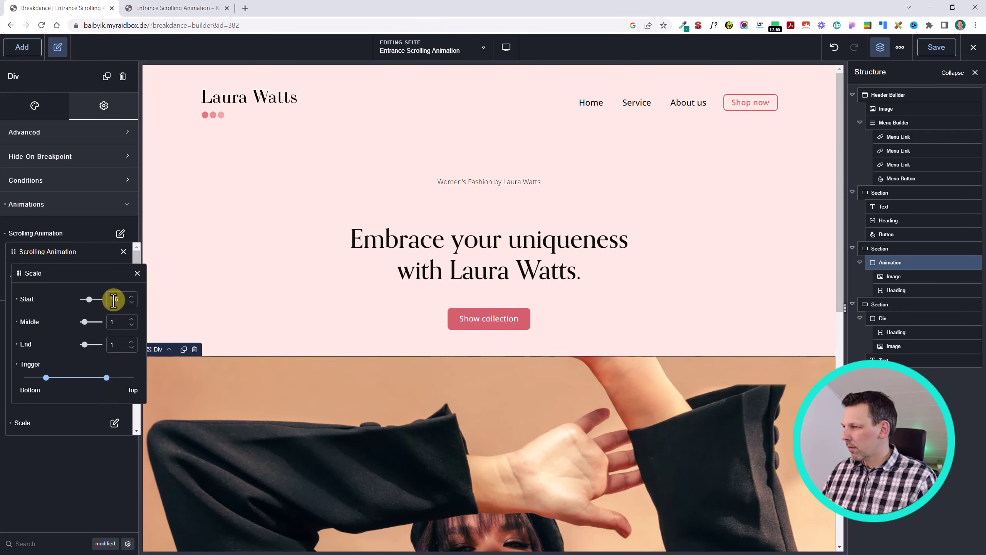
type("2.4")
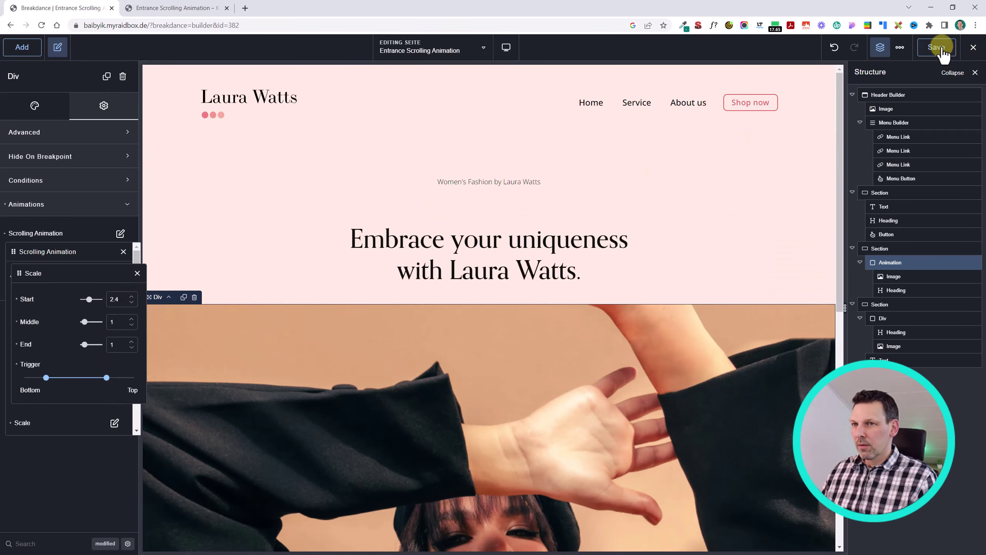
left_click(937, 47)
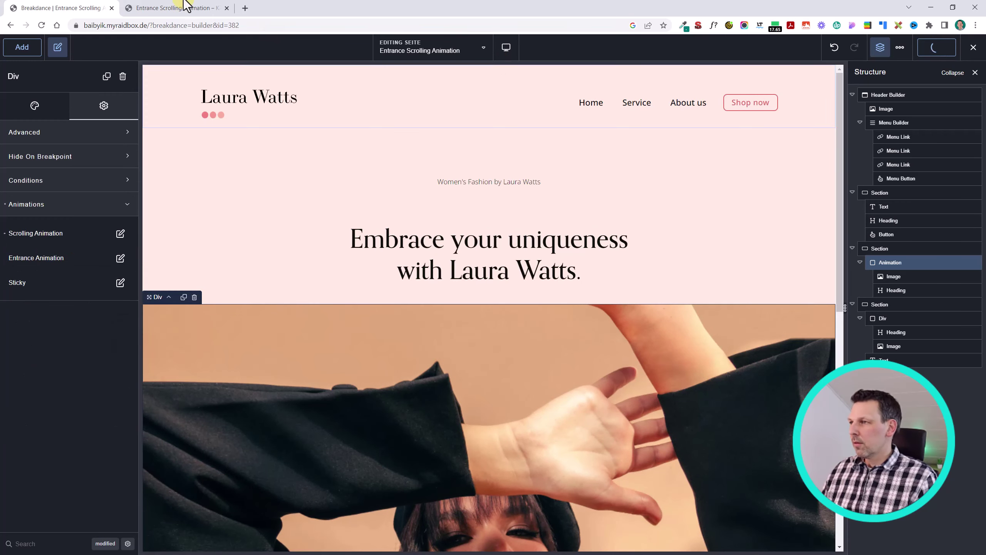
- Reload the live page and scroll repeatedly to compare the larger starting scale
left_click(186, 5)
key("F5")
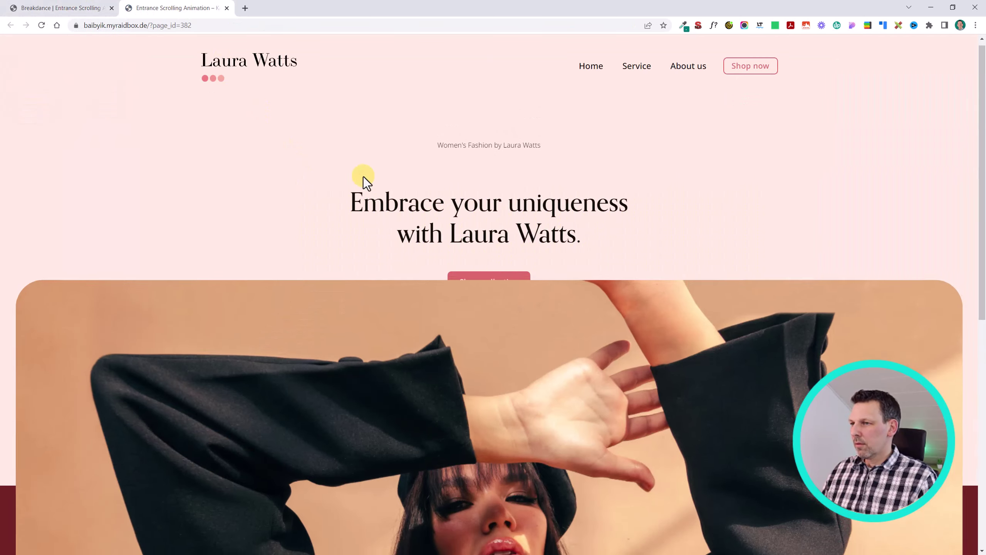
scroll(364, 176, "down", 5)
scroll(280, 143, "up", 5)
left_click(109, 7)
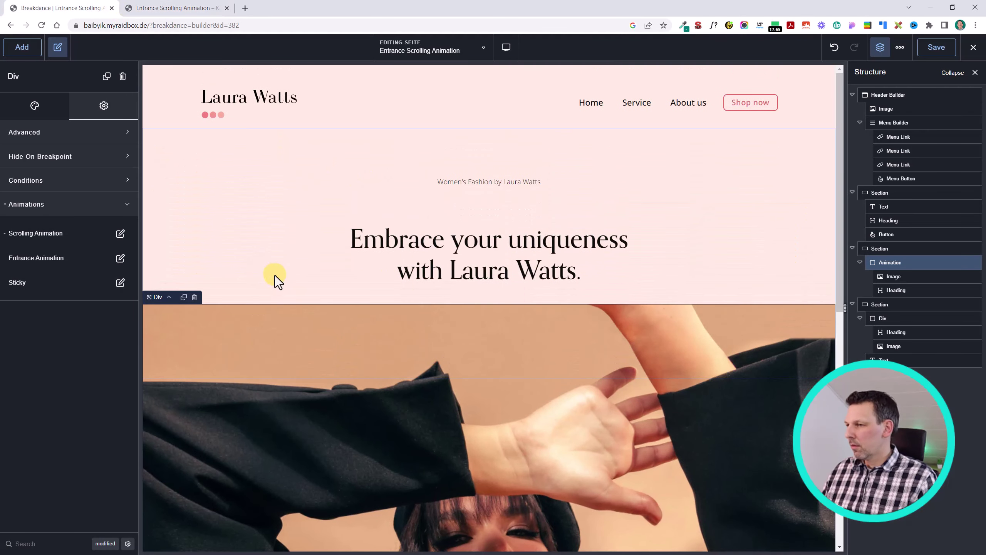
scroll(274, 275, "down", 1)
left_click(182, 9)
scroll(474, 230, "down", 1)
scroll(474, 230, "down", 5)
scroll(473, 227, "up", 5)
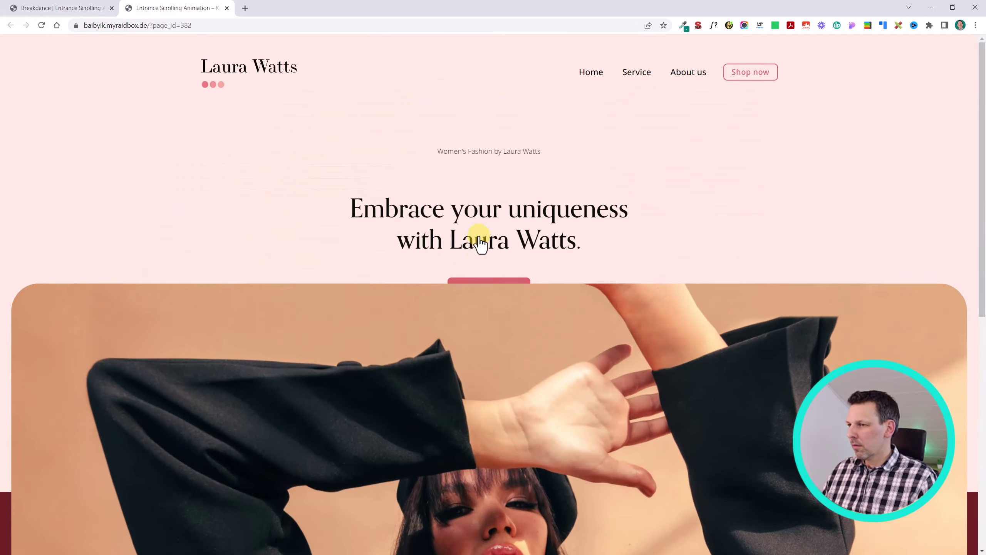
scroll(477, 234, "down", 4)
scroll(478, 238, "up", 3)
scroll(451, 250, "up", 2)
- Set the hero image's Scale scrolling effect to start at 3
left_click(77, 8)
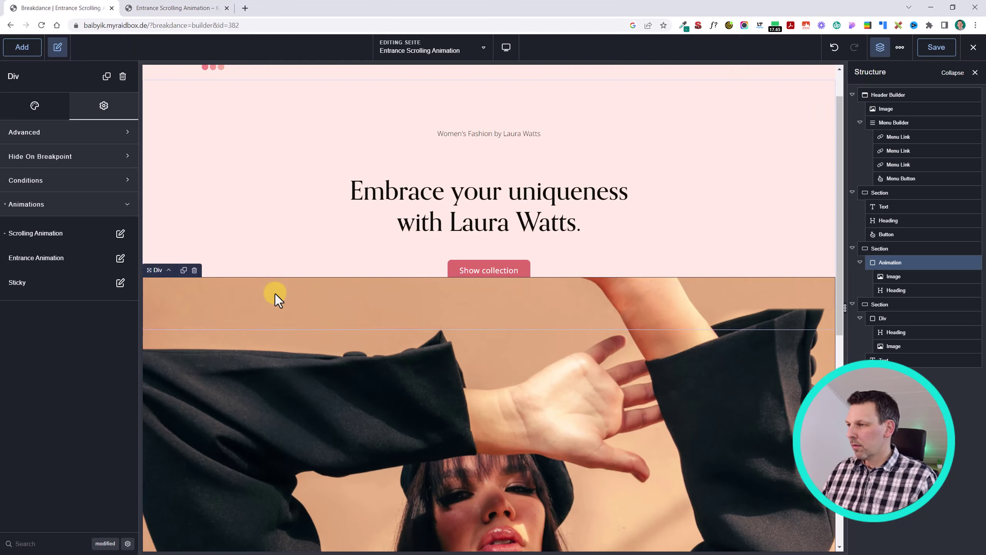
left_click(120, 233)
scroll(116, 396, "down", 1)
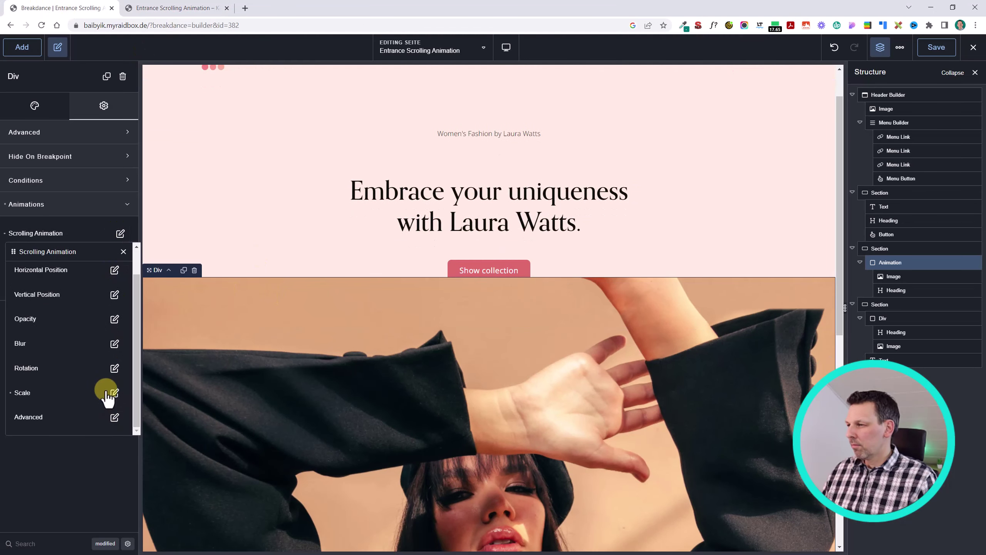
left_click(114, 393)
type("3")
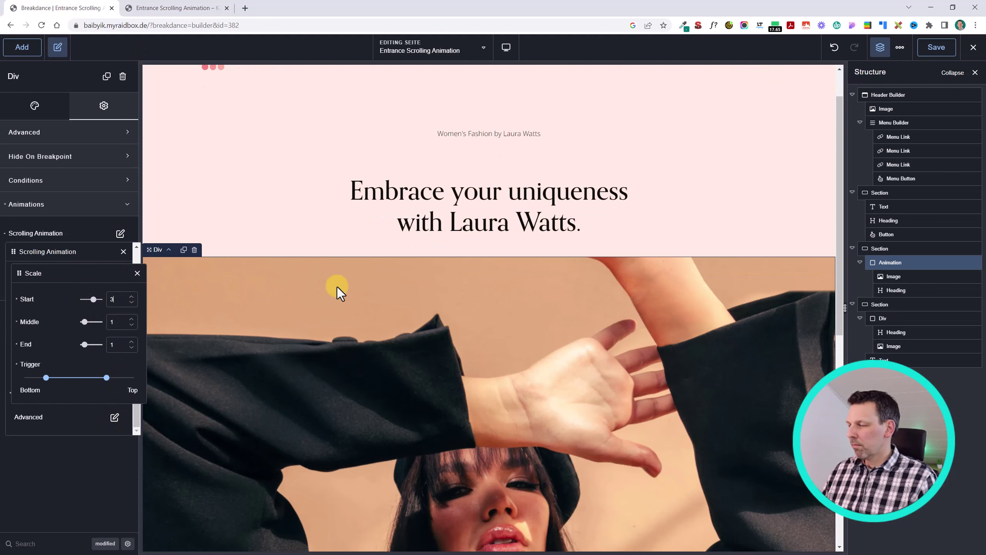
scroll(514, 296, "down", 1)
scroll(515, 295, "up", 2)
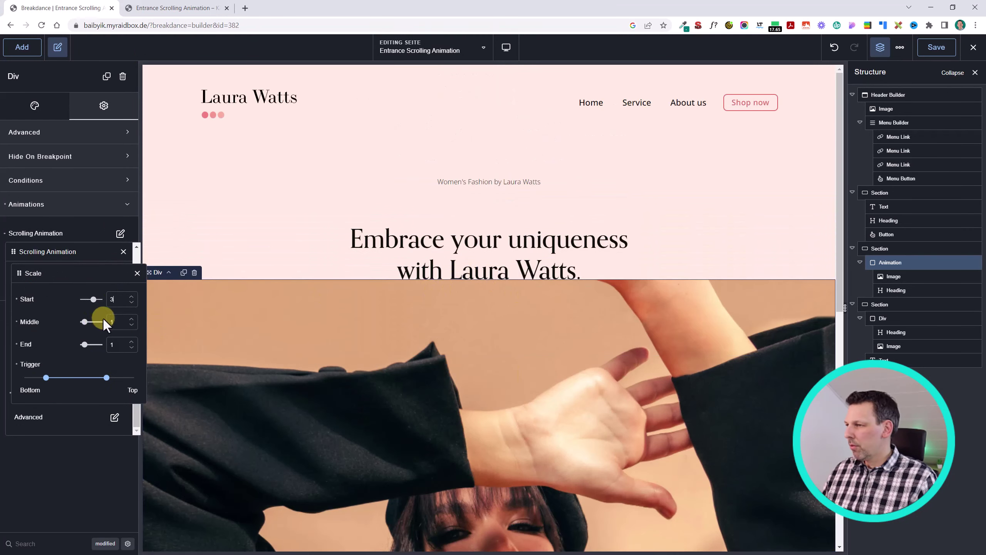
left_click(138, 273)
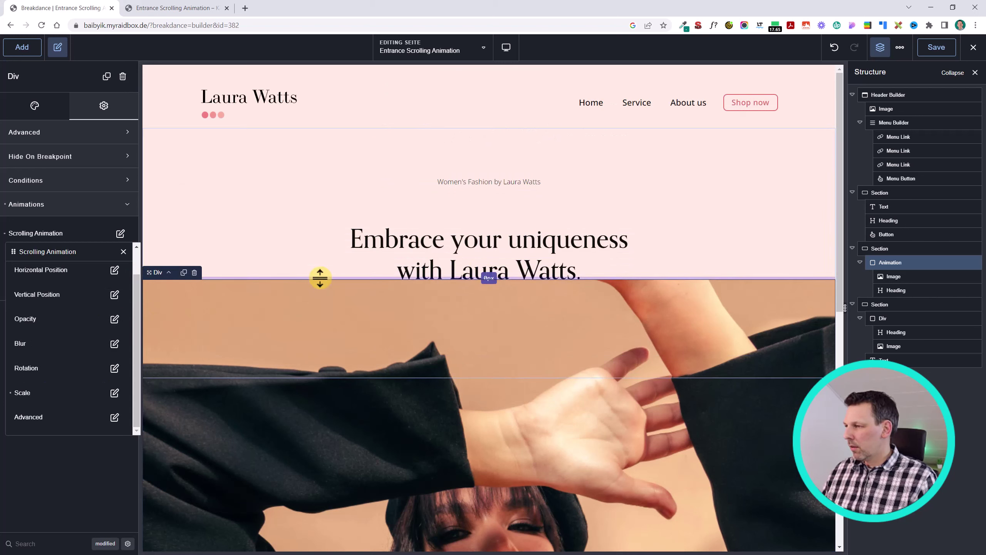
- Add a Vertical Position effect with its start offset in percent, set to 60%
left_click(115, 295)
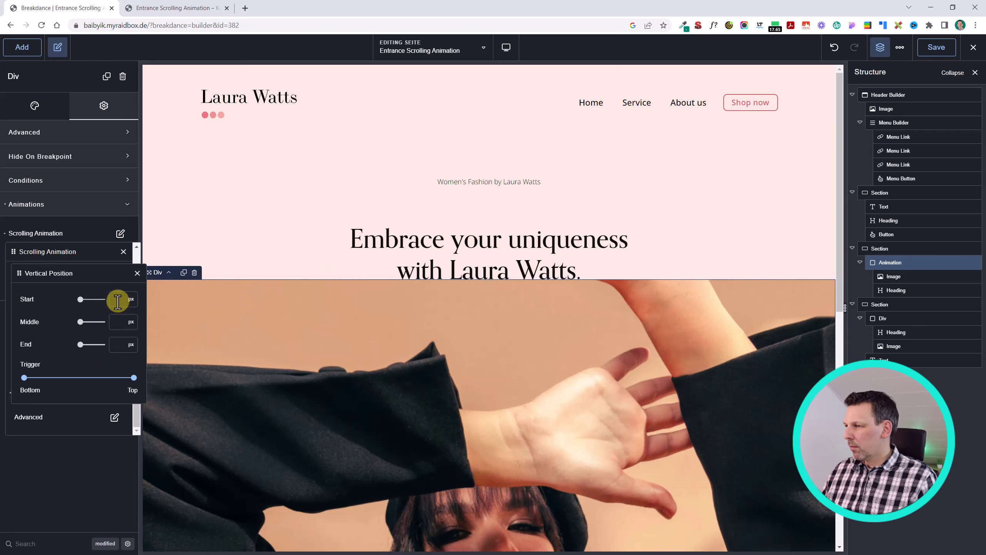
left_click(131, 300)
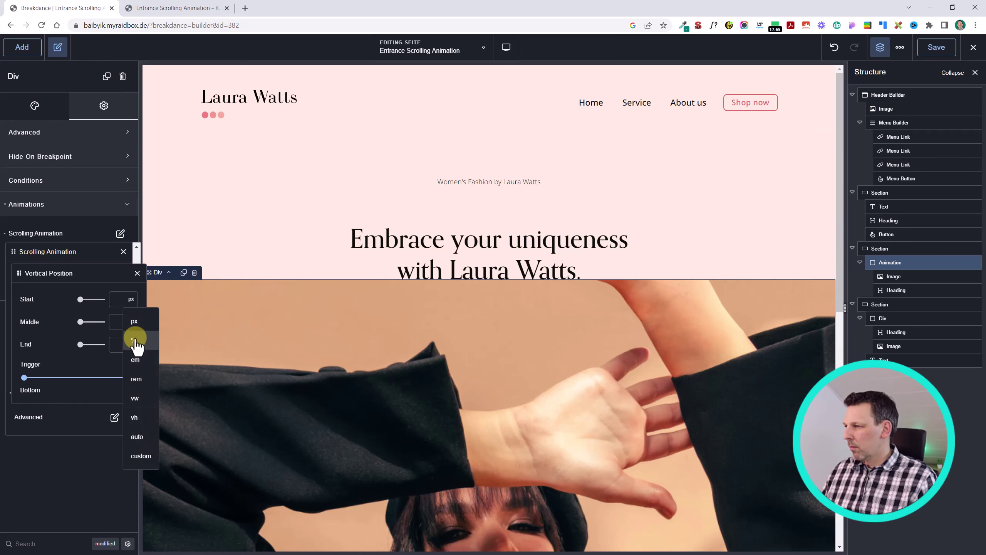
left_click(136, 340)
left_click(114, 298)
type("20")
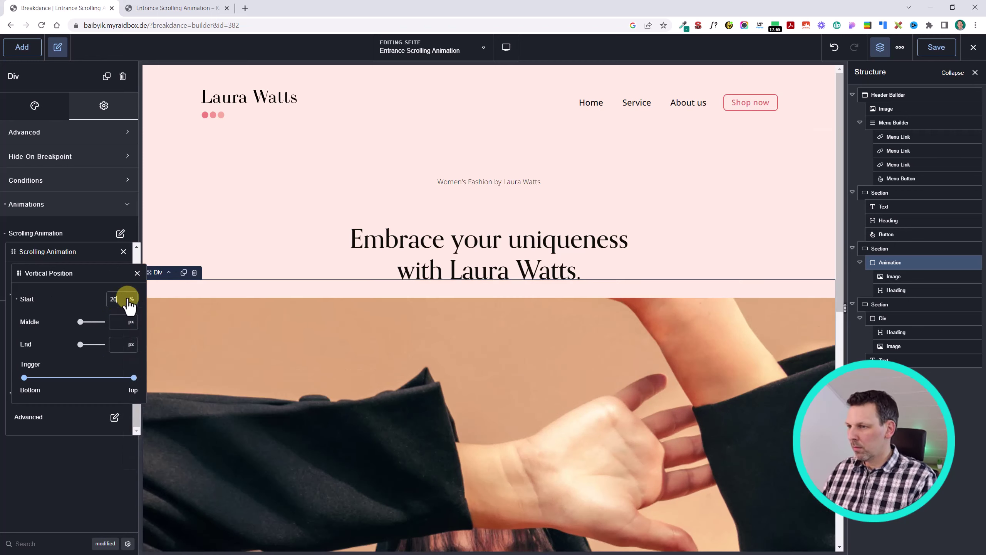
key("BackSpace")
key("BackSpace")
type("50")
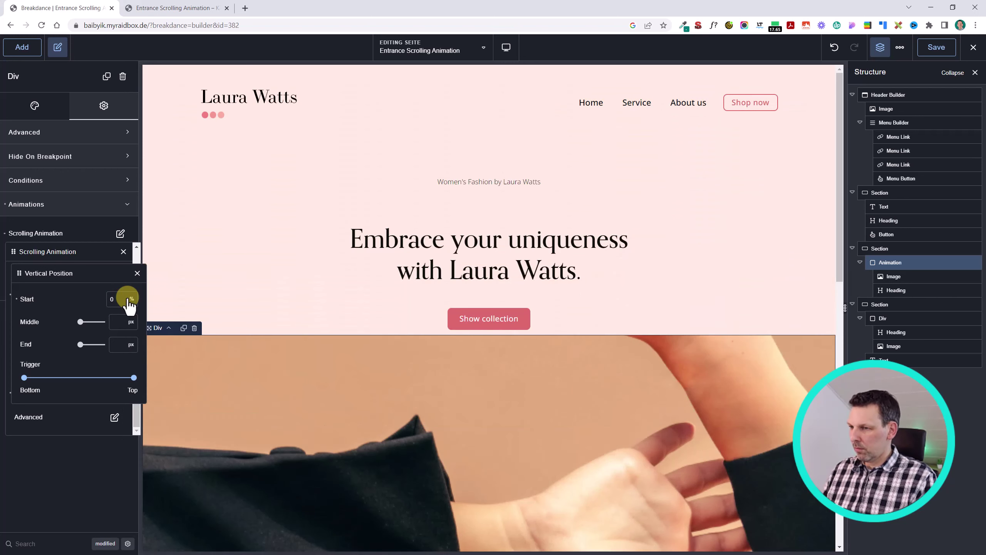
key("BackSpace")
type("8")
- Scroll the canvas to preview the vertical offset, then close the Vertical Position settings
scroll(505, 270, "down", 7)
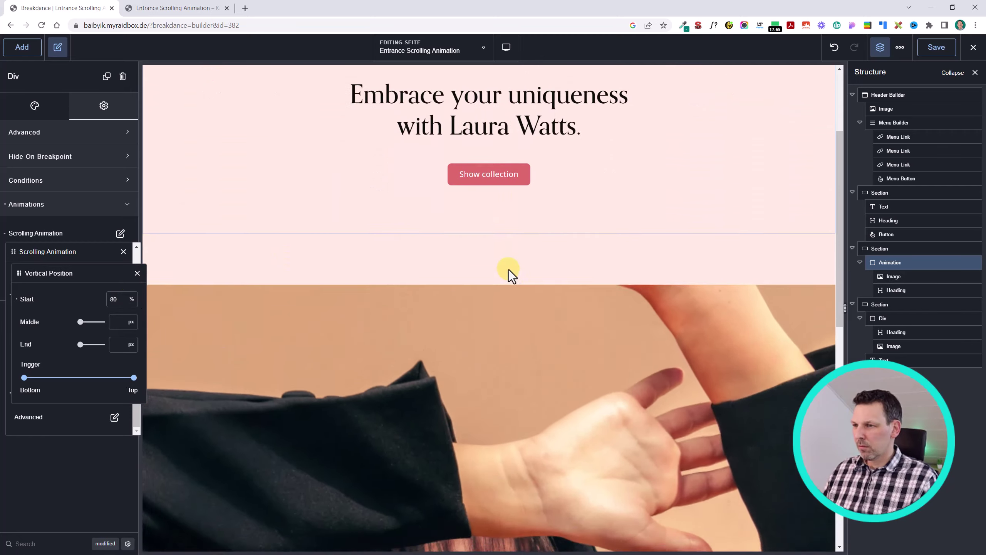
scroll(502, 272, "up", 7)
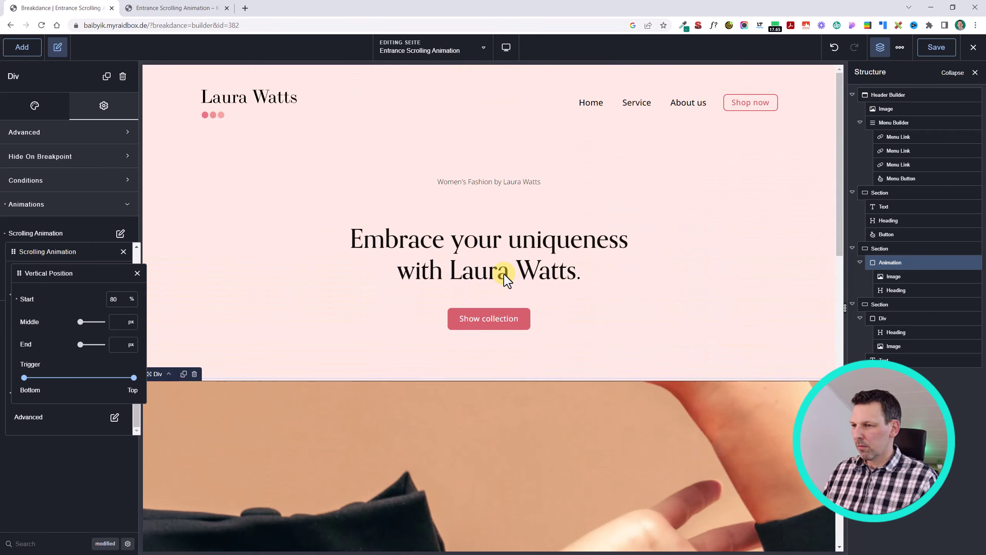
scroll(504, 274, "down", 7)
scroll(503, 275, "up", 5)
scroll(503, 274, "down", 6)
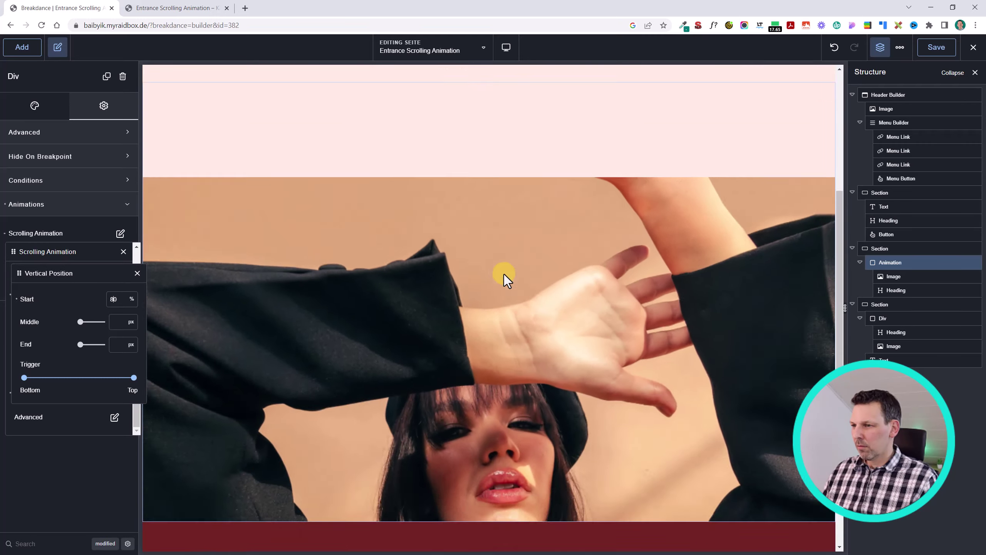
scroll(504, 274, "up", 8)
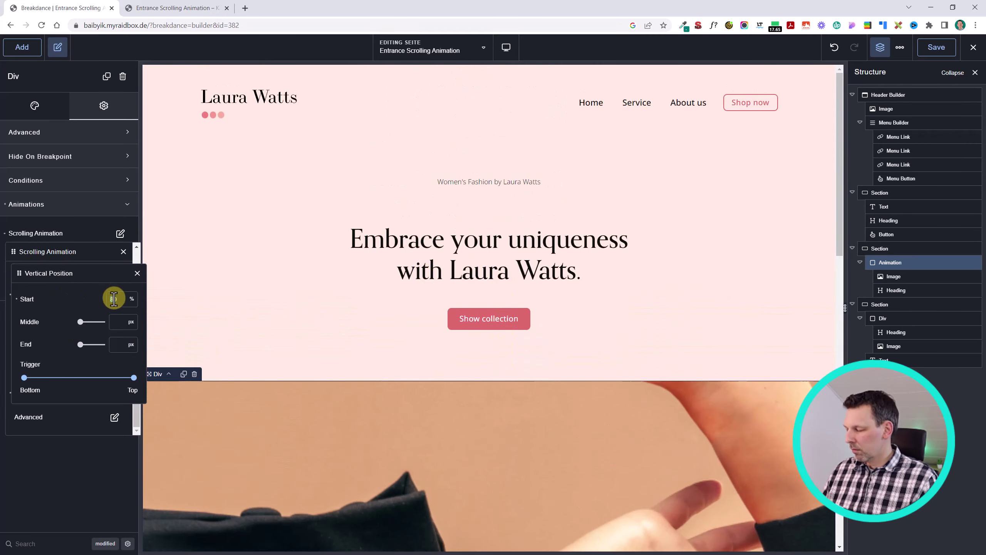
scroll(493, 279, "down", 5)
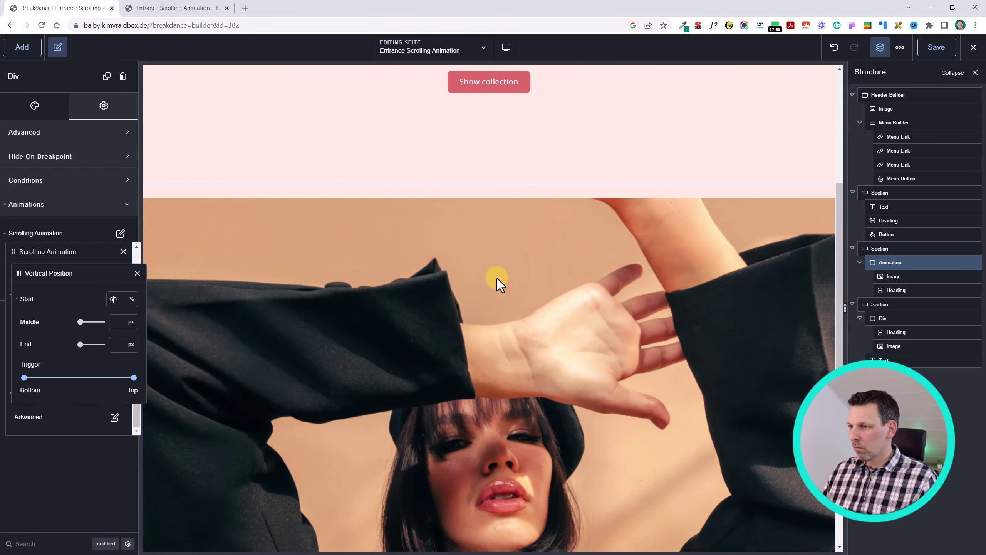
scroll(497, 278, "down", 5)
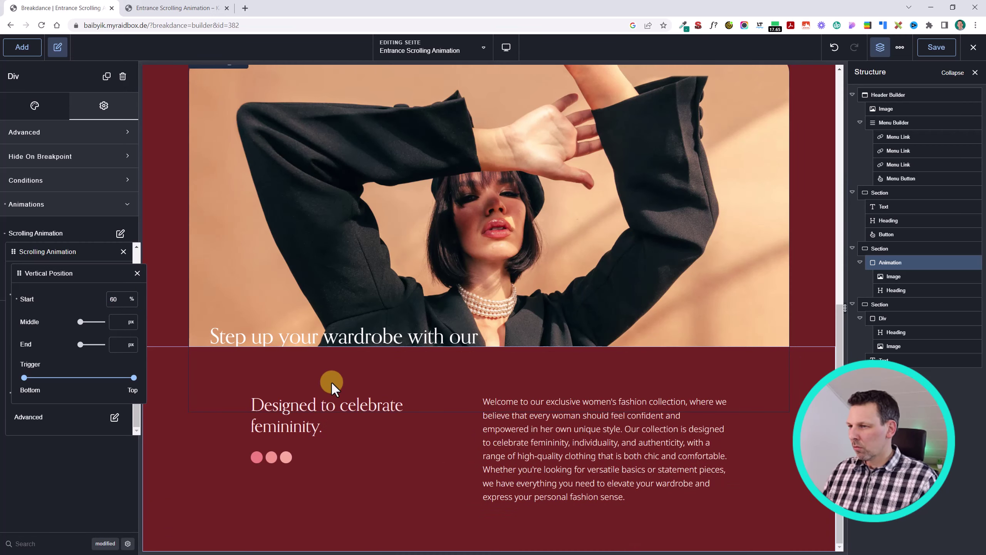
scroll(331, 379, "up", 3)
scroll(333, 377, "down", 3)
scroll(333, 376, "up", 1)
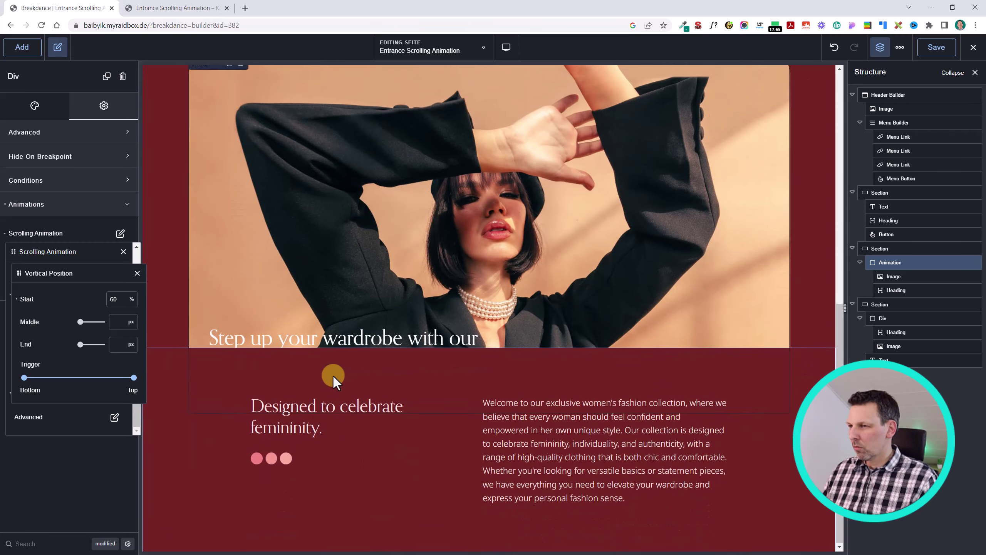
scroll(333, 376, "up", 4)
scroll(333, 376, "down", 5)
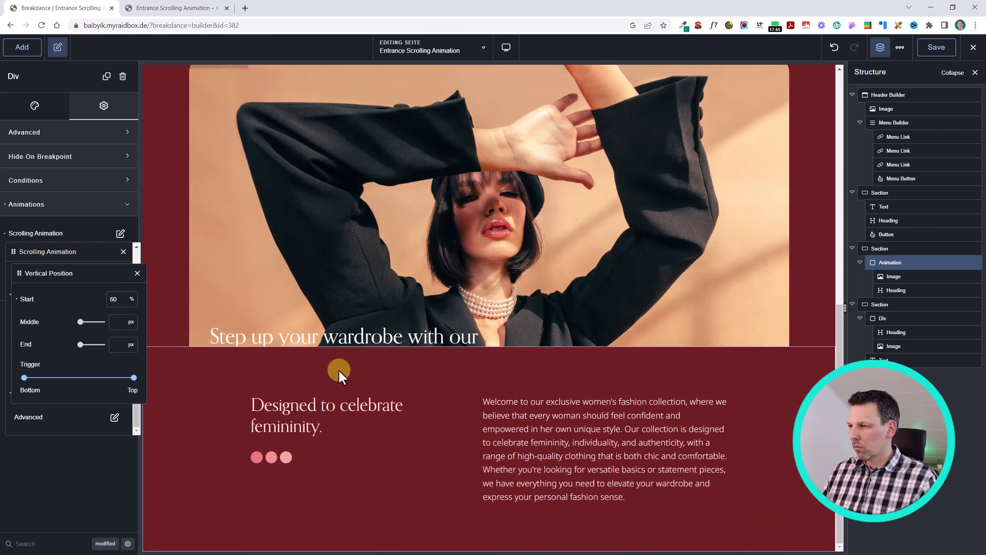
left_click(137, 273)
left_click(114, 393)
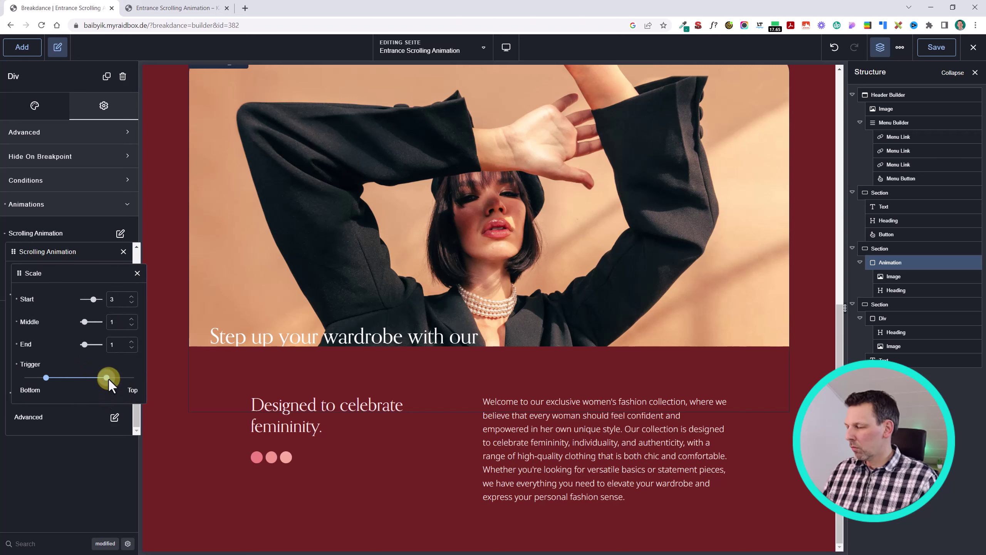
- Shorten the Scale effect's trigger range by pulling its top handle left
left_click_drag(109, 379, 96, 378)
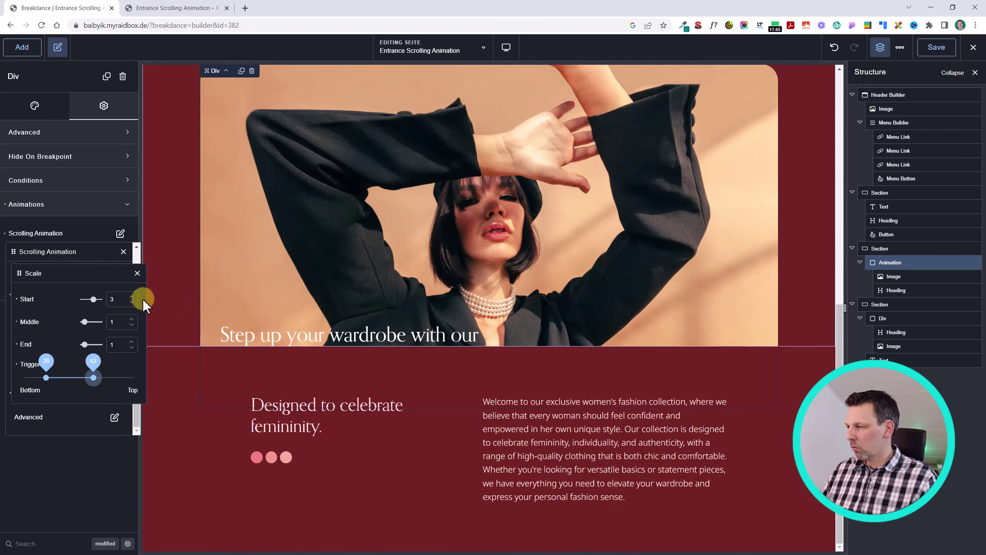
left_click(137, 273)
left_click(114, 294)
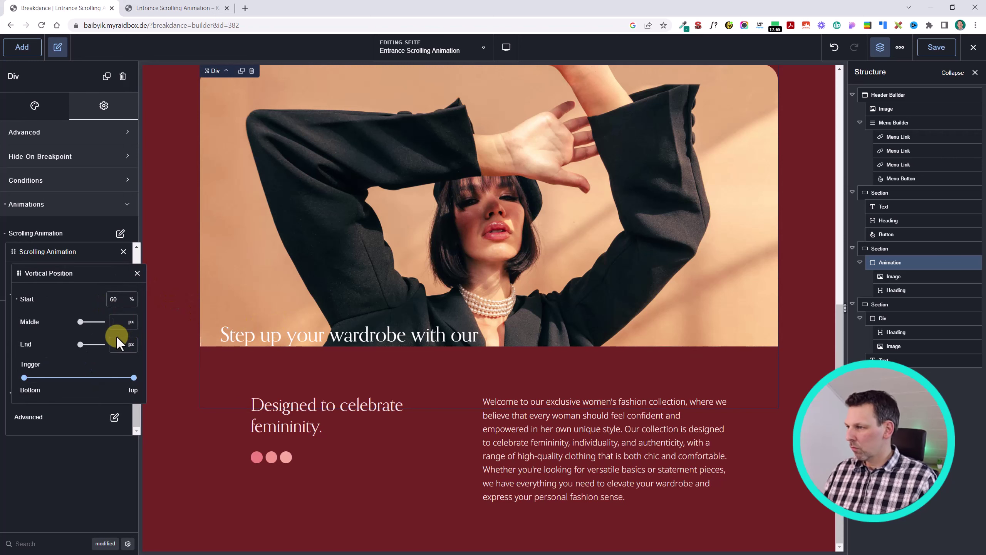
scroll(393, 278, "up", 12)
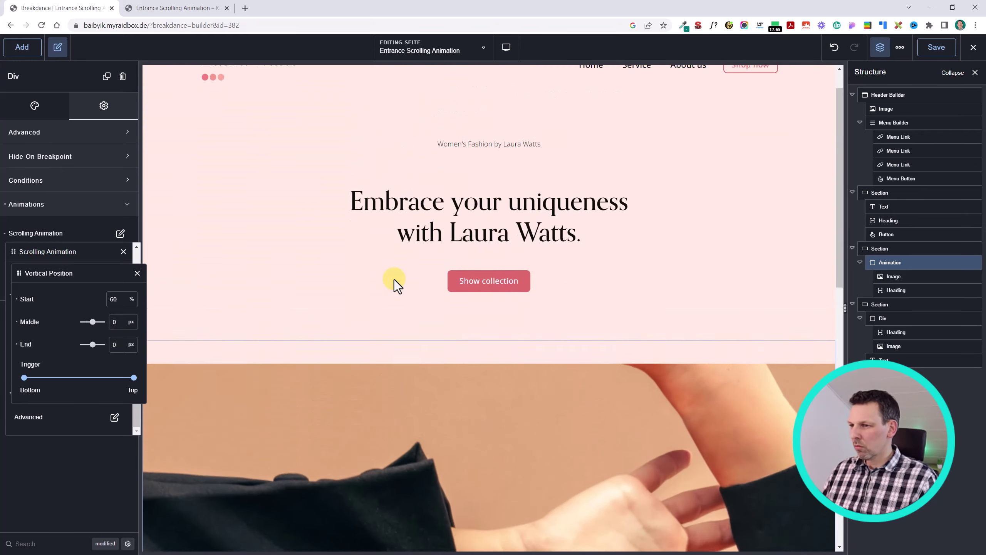
scroll(403, 278, "down", 4)
scroll(413, 275, "down", 9)
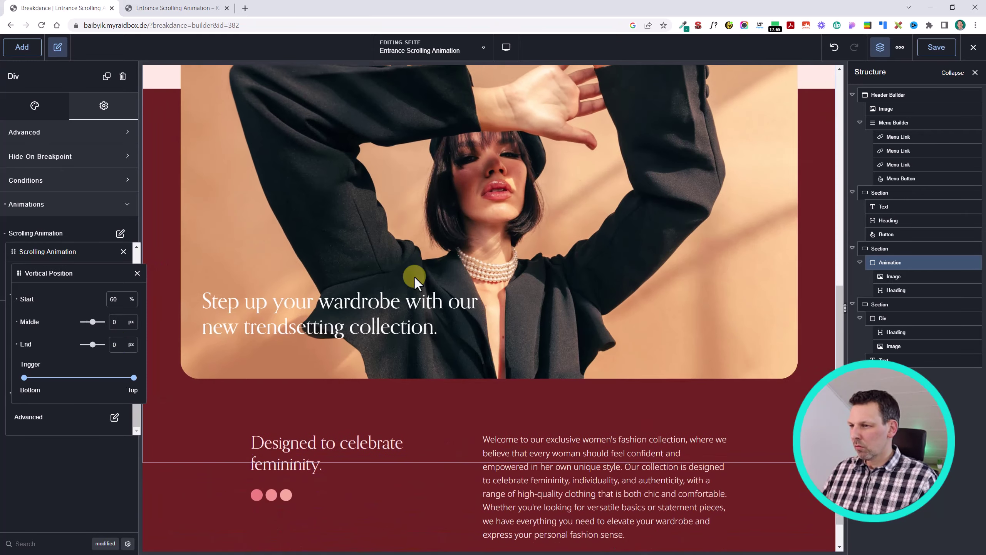
scroll(413, 275, "up", 5)
- Clear the Vertical Position effect's start and middle offsets
scroll(414, 276, "down", 2)
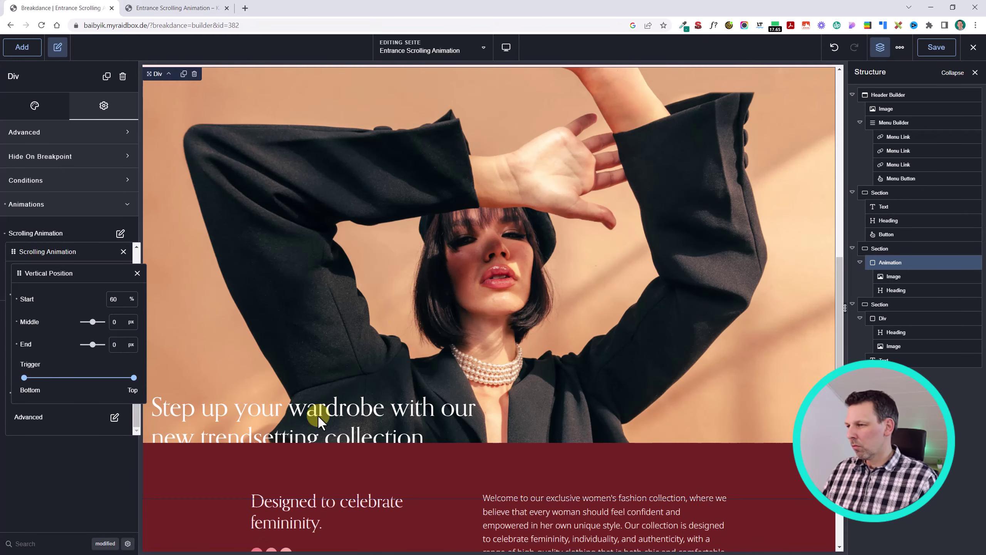
scroll(317, 439, "up", 3)
scroll(323, 436, "down", 3)
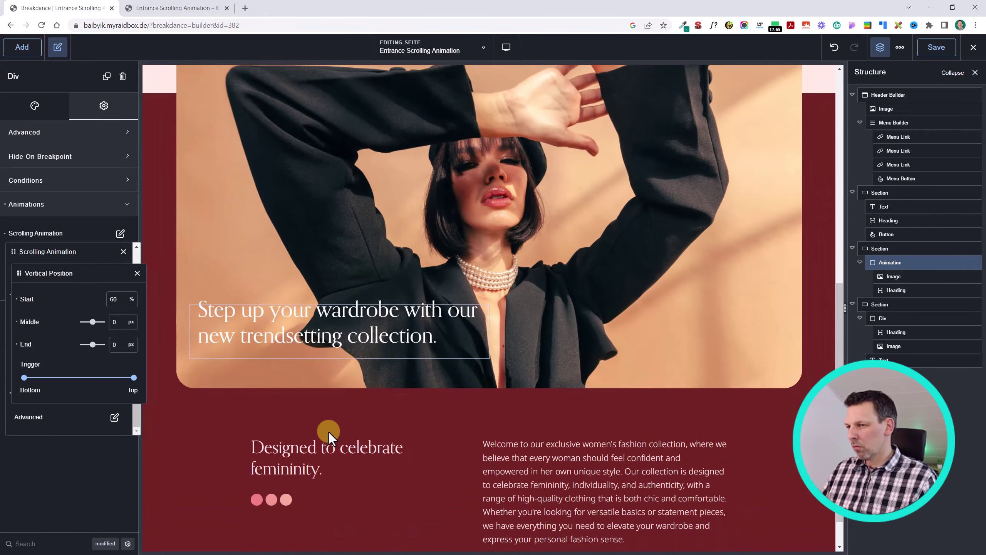
scroll(328, 429, "up", 5)
scroll(331, 429, "down", 7)
scroll(331, 428, "up", 2)
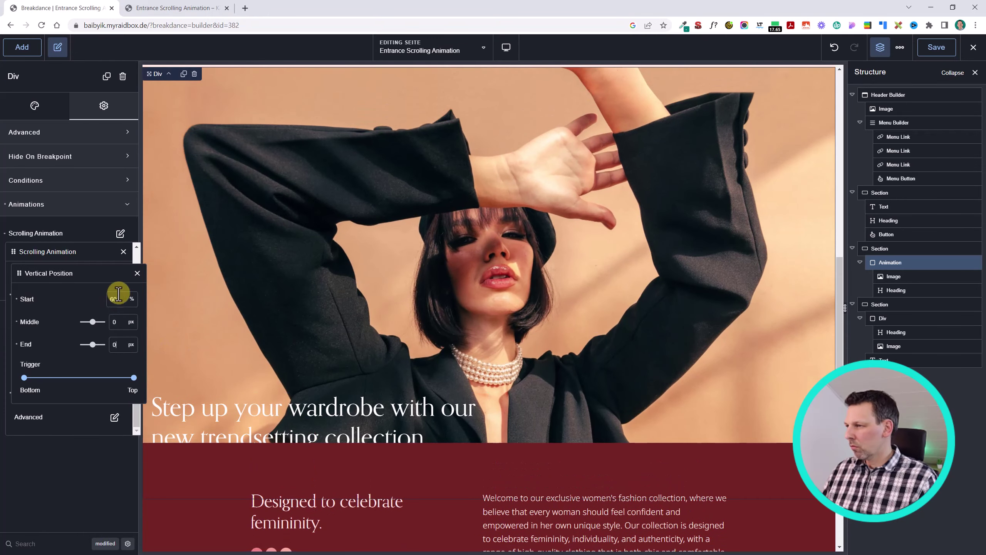
left_click(16, 298)
left_click(16, 321)
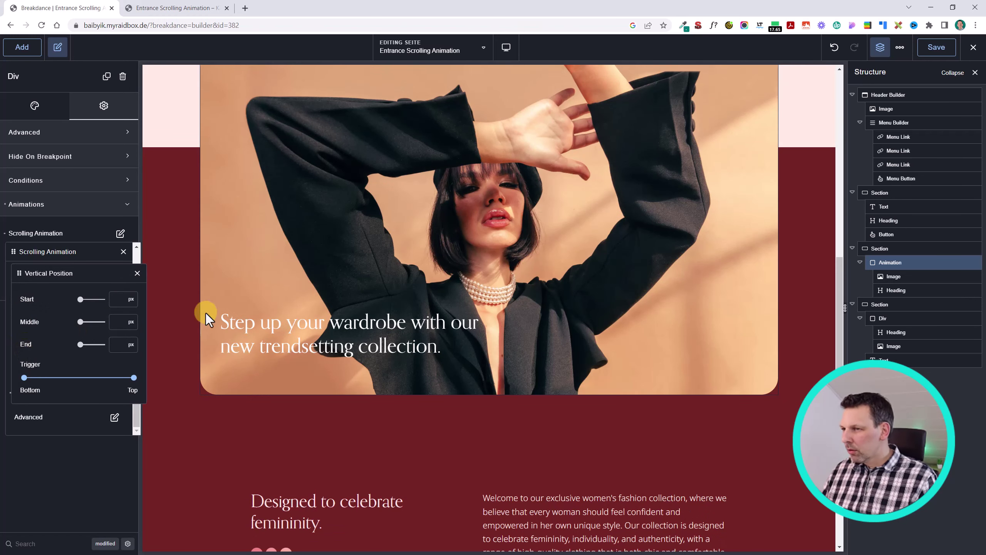
scroll(354, 308, "up", 10)
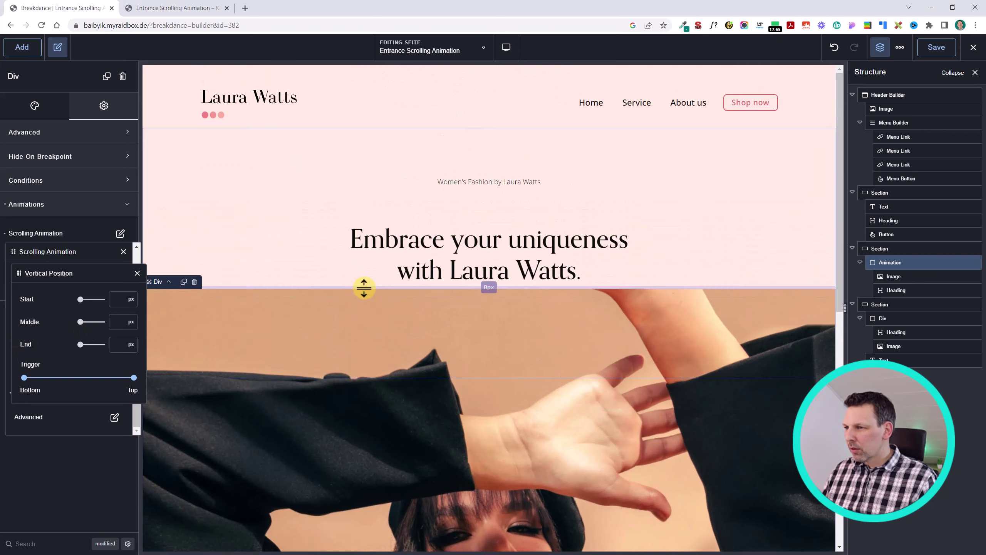
- Give the Animation div about 313px top padding so Show collection clears the photo
left_click_drag(364, 288, 356, 364)
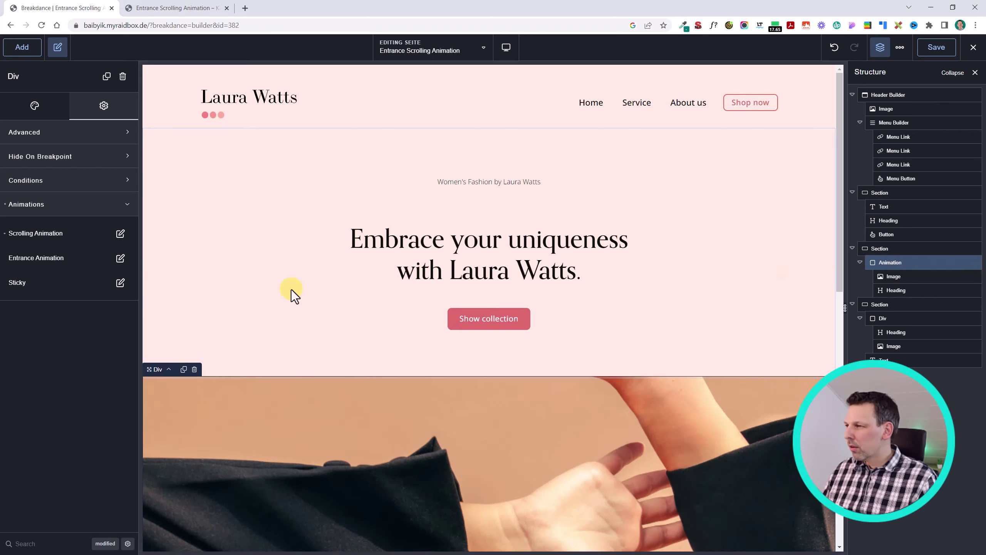
key("ctrl+z")
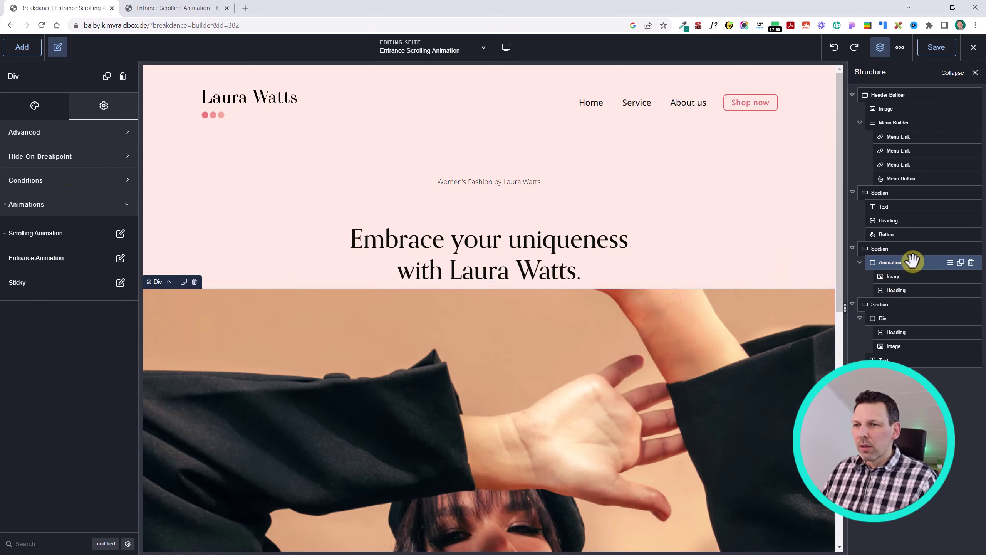
left_click(884, 247)
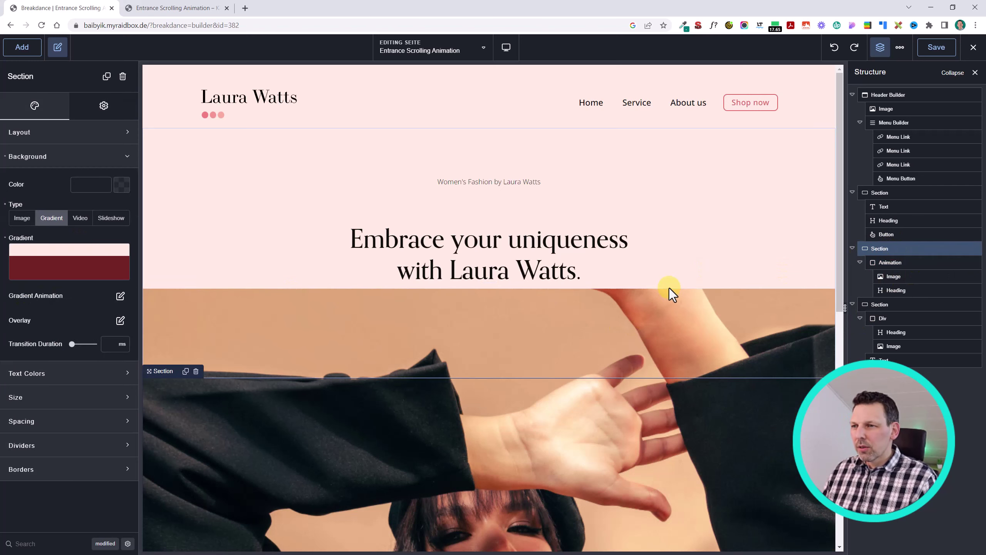
left_click(893, 262)
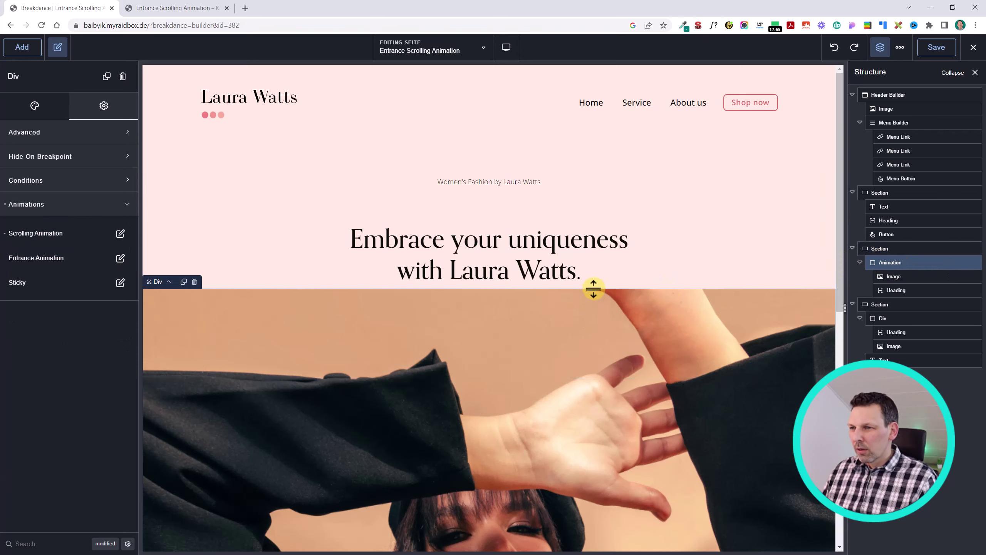
left_click_drag(593, 287, 590, 444)
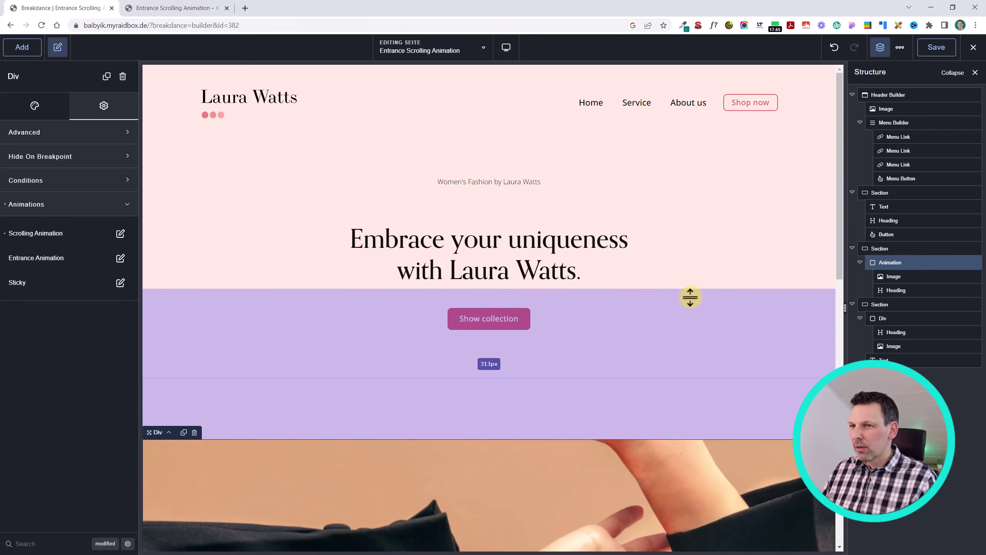
- Reload the live page and scroll to check the photo scaling and new spacing
left_click(203, 6)
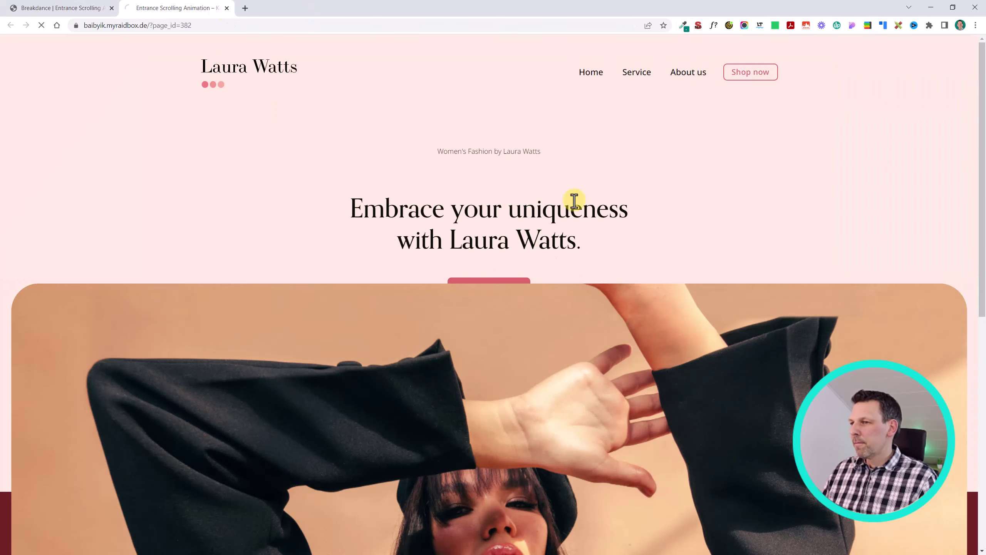
scroll(628, 169, "down", 4)
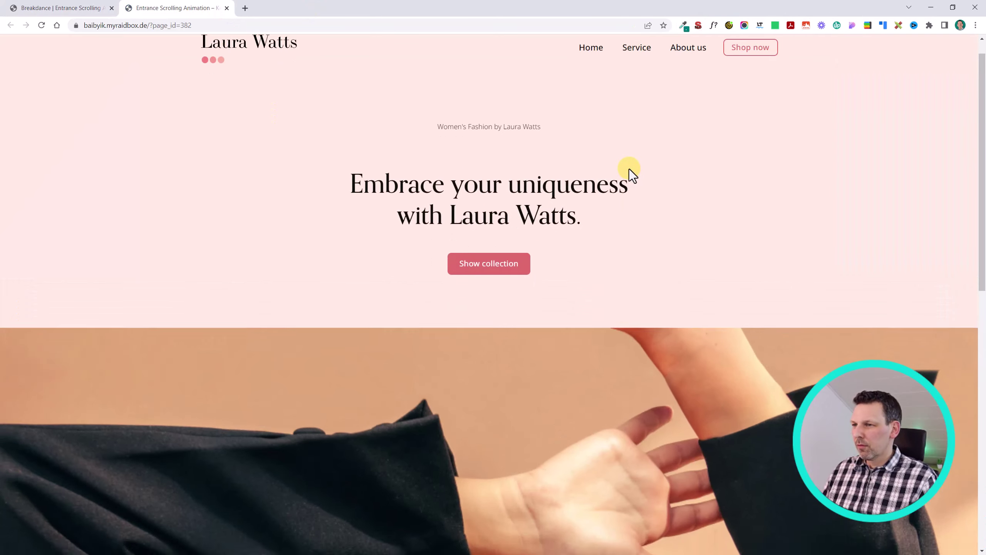
scroll(629, 169, "down", 4)
scroll(624, 167, "up", 6)
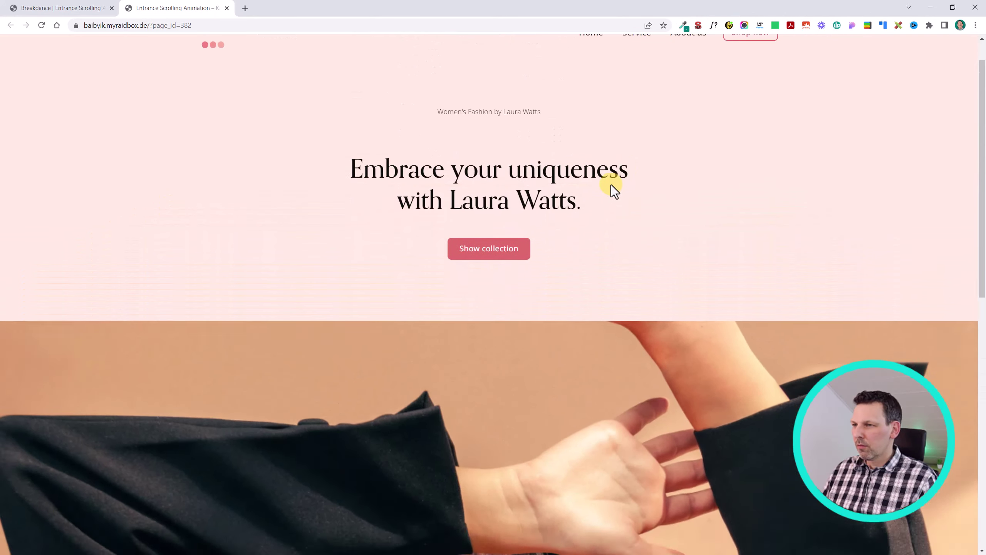
scroll(611, 185, "down", 6)
scroll(610, 171, "up", 7)
scroll(605, 177, "down", 4)
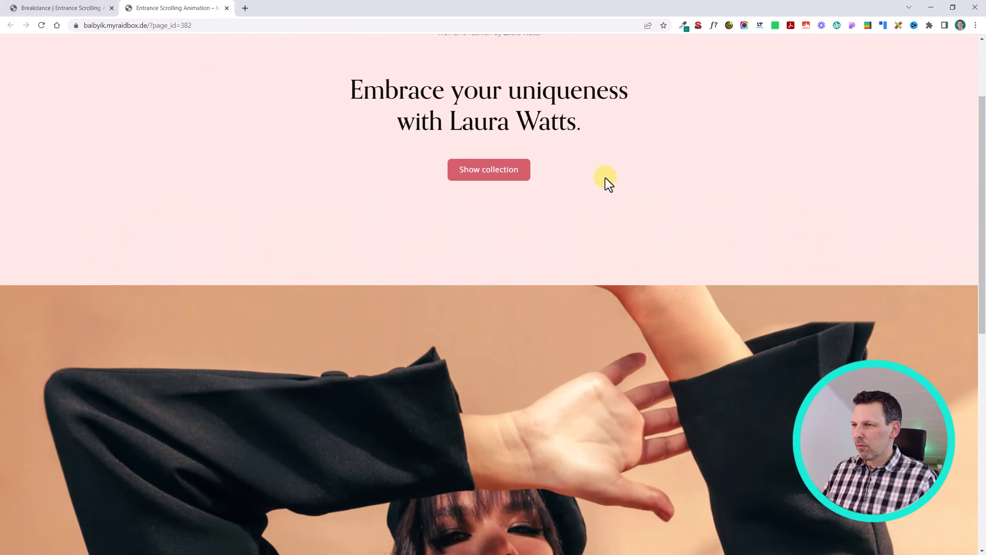
scroll(605, 177, "up", 4)
key("F5")
scroll(605, 177, "down", 4)
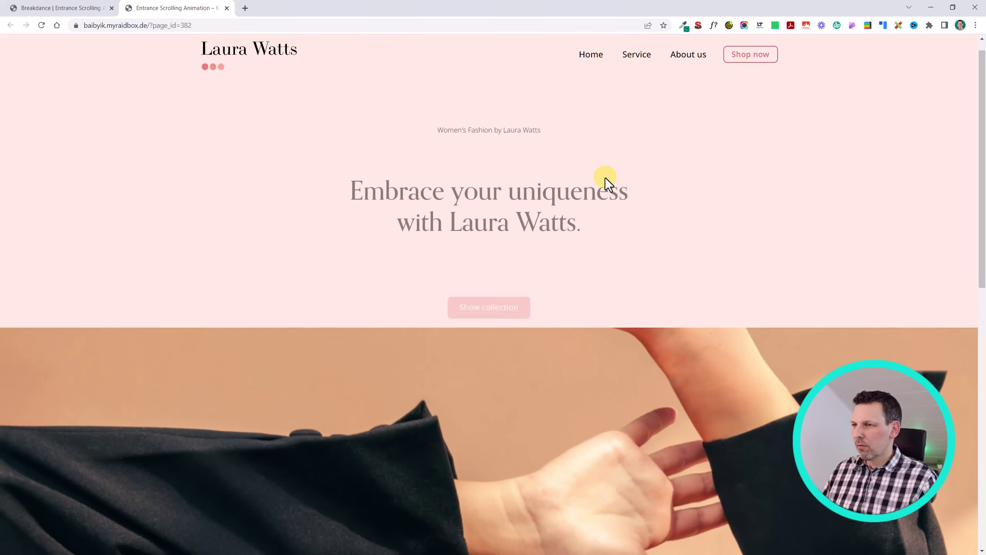
scroll(606, 178, "up", 4)
scroll(605, 177, "down", 10)
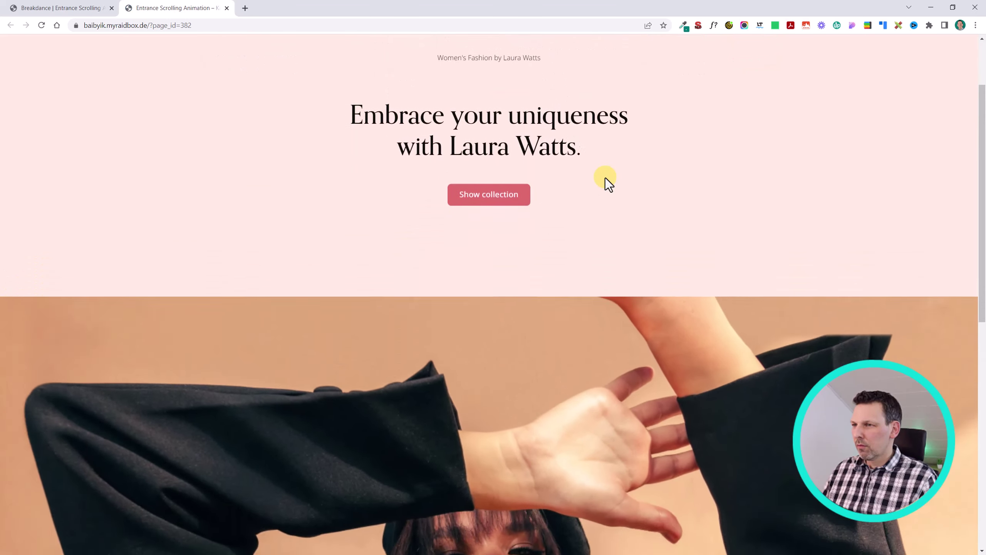
scroll(602, 167, "down", 1)
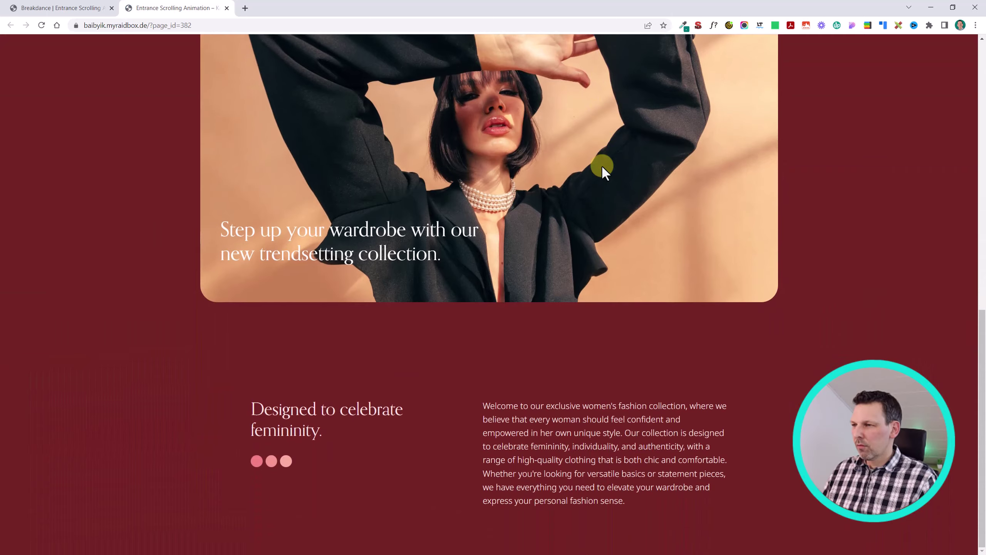
scroll(601, 165, "up", 10)
scroll(603, 167, "down", 1)
scroll(603, 167, "down", 5)
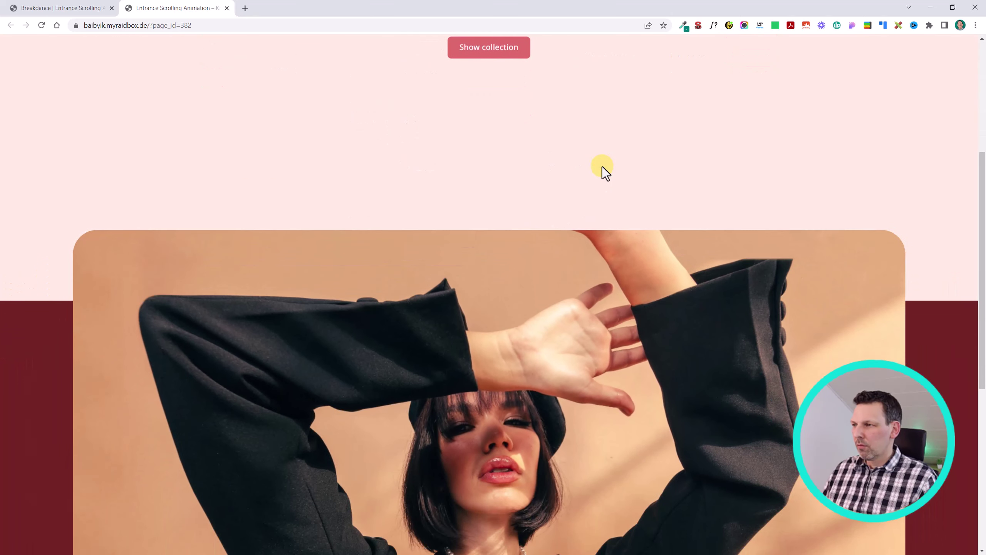
scroll(603, 167, "up", 6)
scroll(603, 166, "down", 1)
- Increase the image container's top padding to 381px, checking it on the live page
left_click(66, 8)
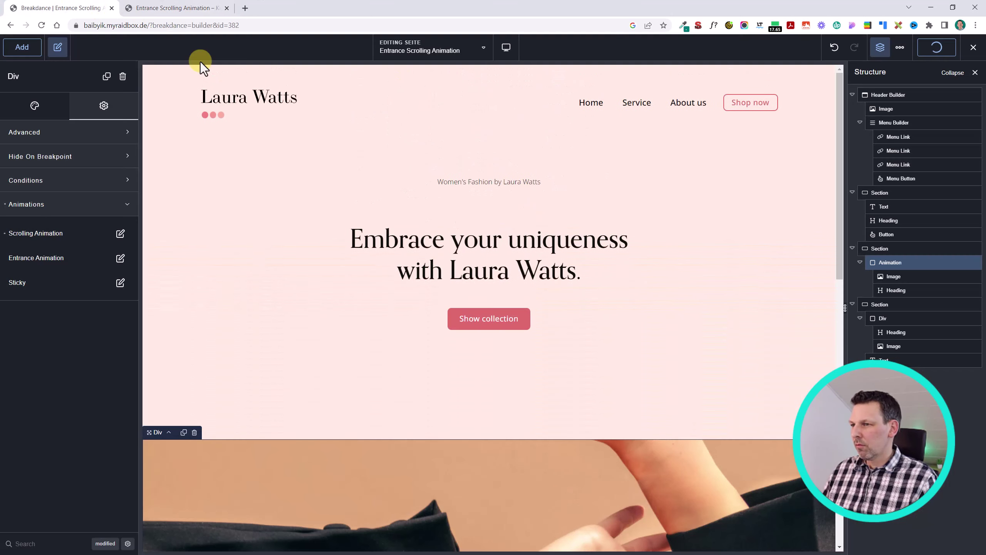
left_click_drag(476, 420, 476, 453)
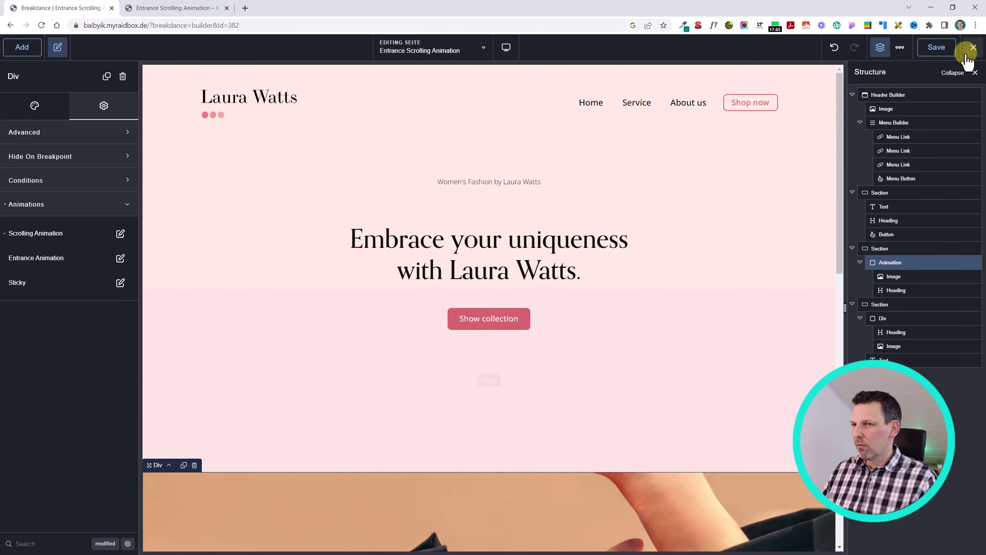
left_click(211, 6)
key("F5")
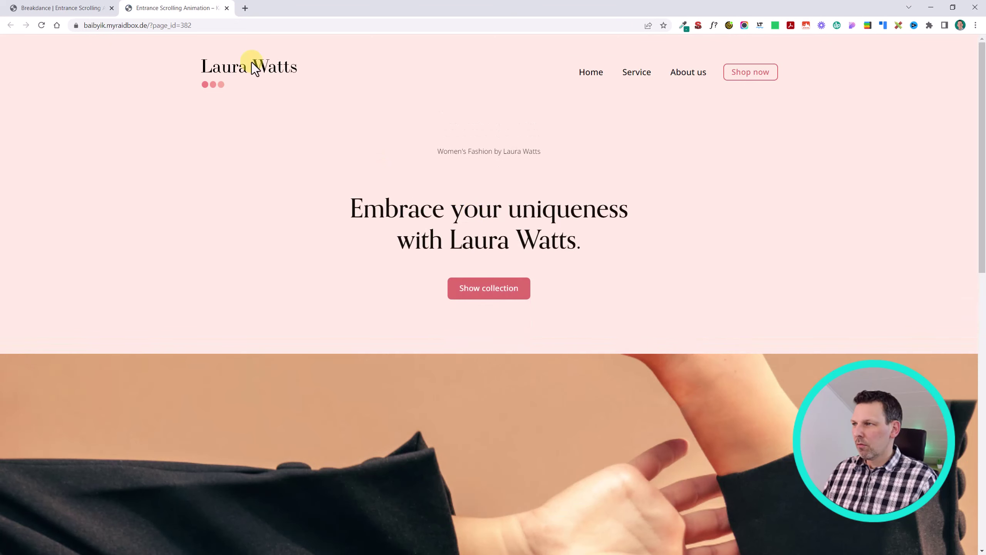
left_click(86, 8)
left_click_drag(423, 435, 448, 367)
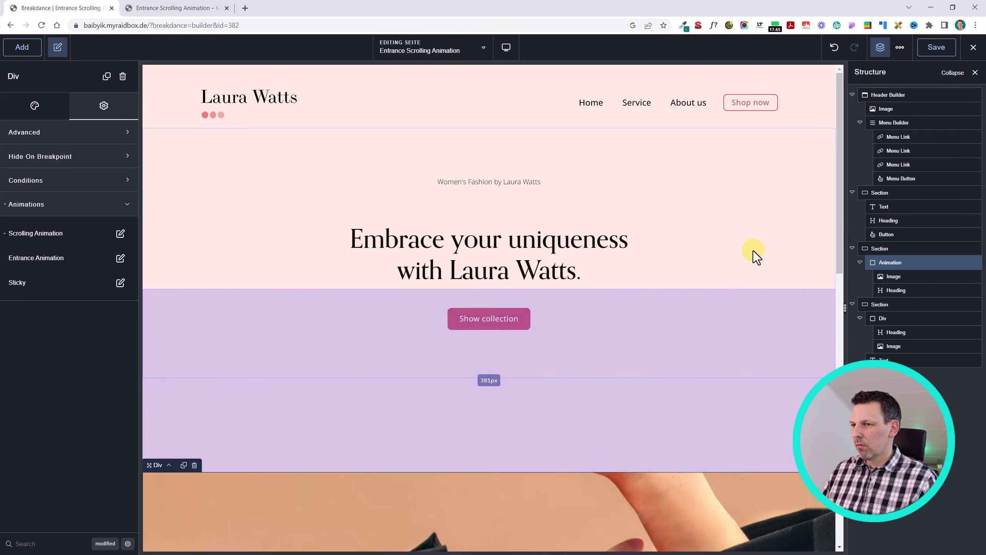
- Give the hero section about 209px of bottom padding and verify it live
left_click(754, 250)
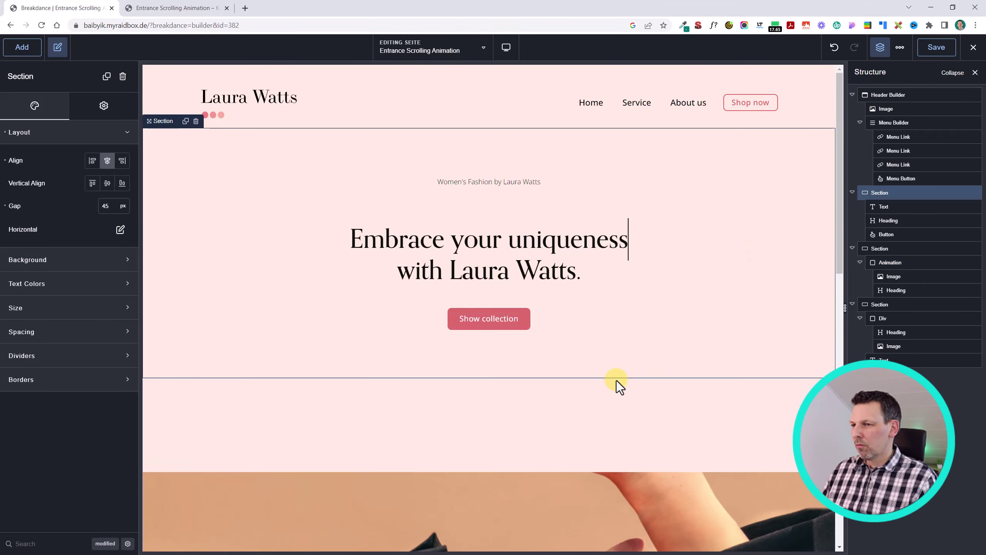
left_click_drag(620, 377, 630, 479)
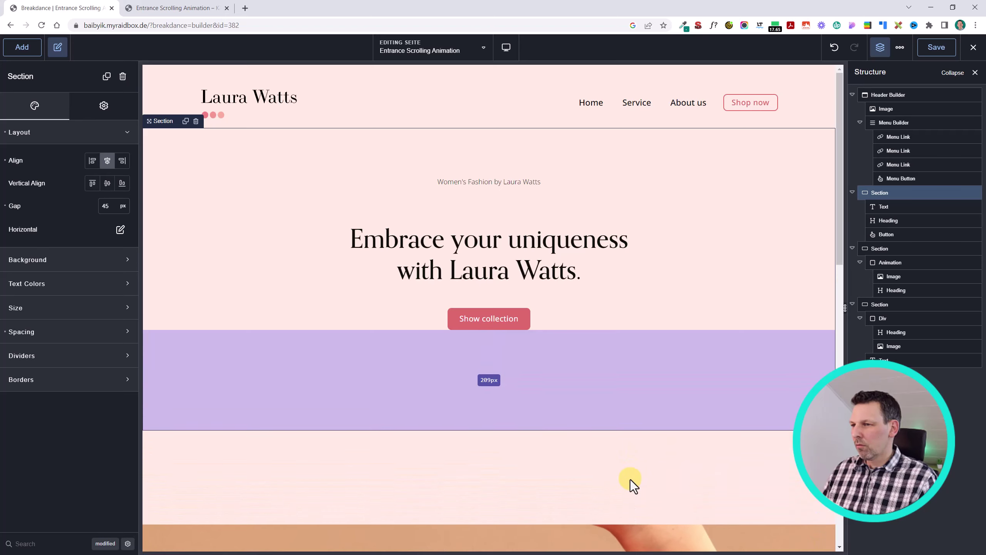
left_click(244, 7)
left_click(178, 7)
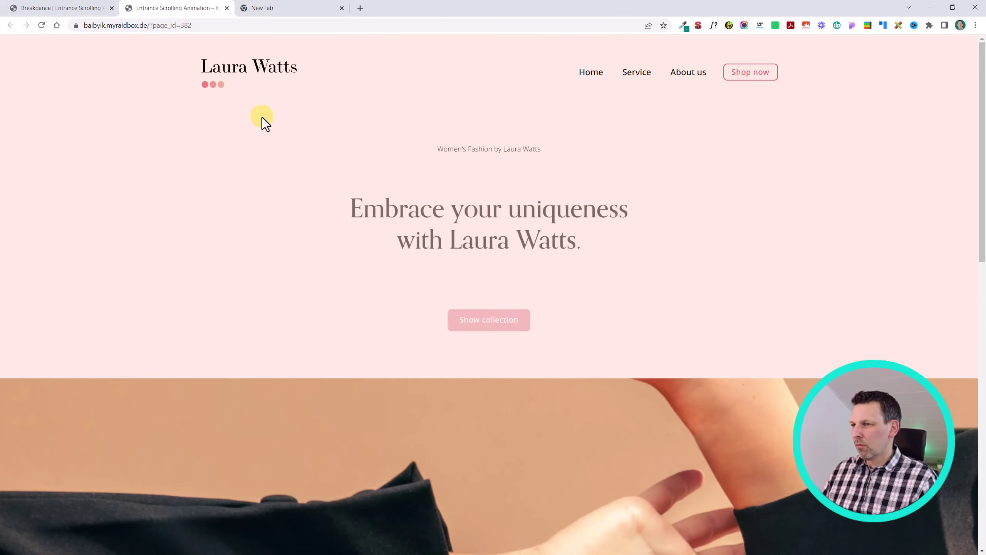
left_click(73, 7)
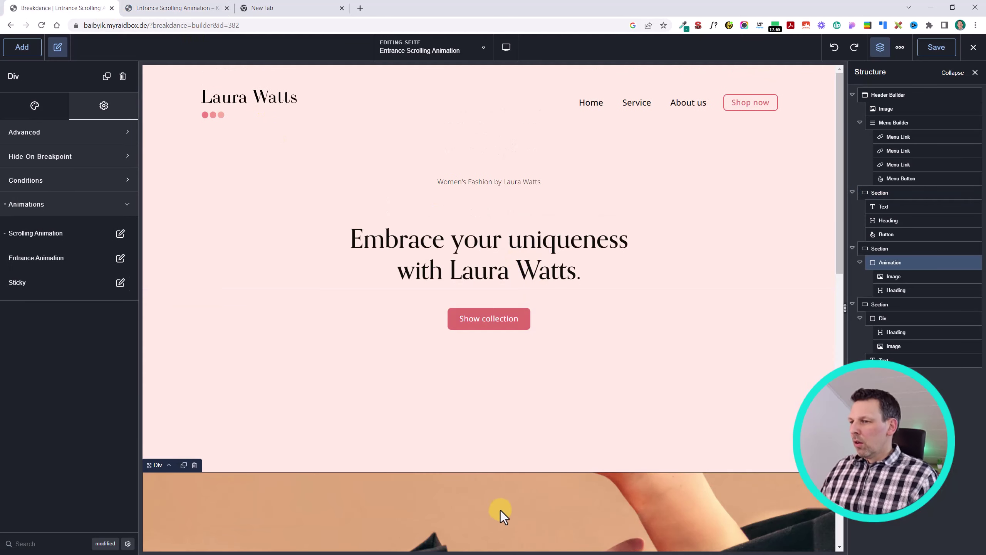
- Narrow the hero image Animation container's scroll scale trigger range to 9–42
left_click(522, 480)
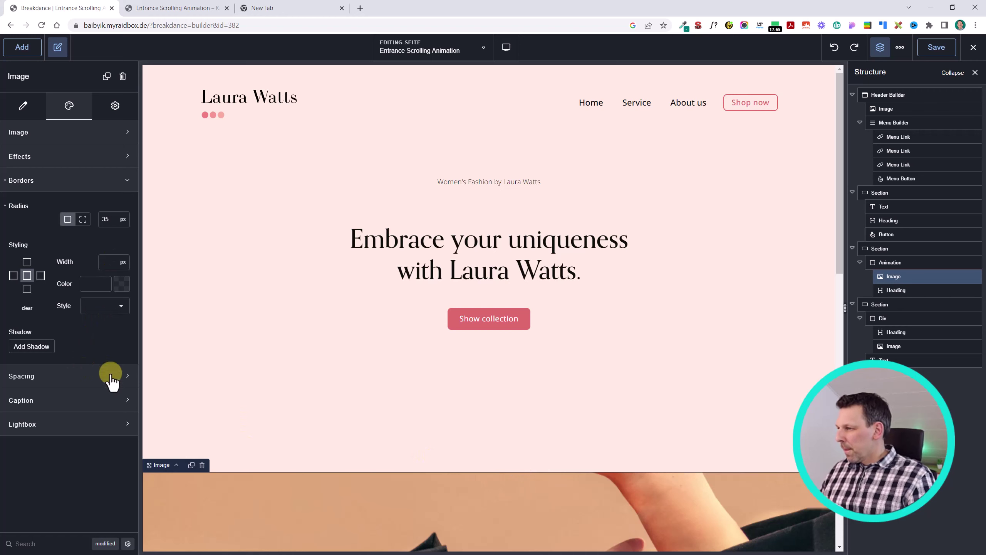
left_click(115, 105)
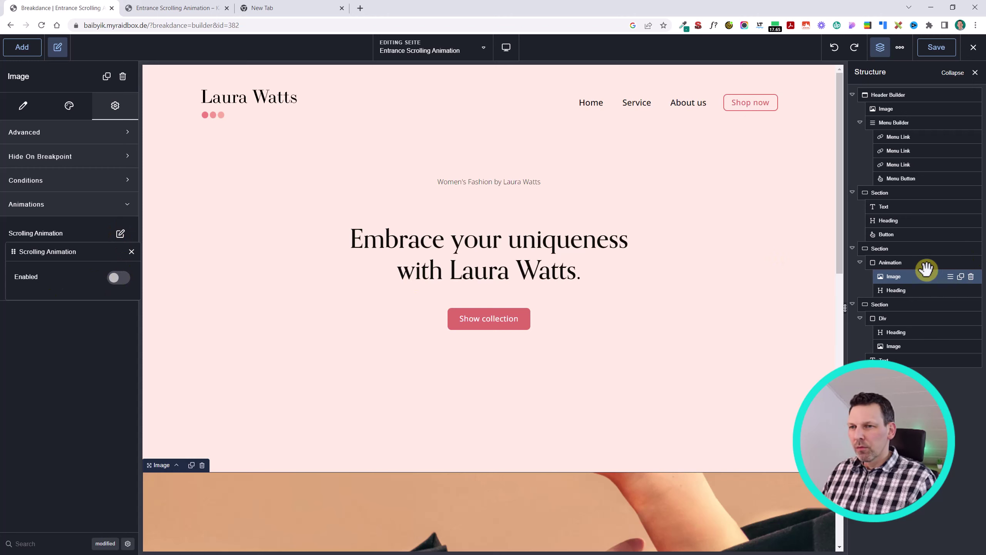
left_click(890, 262)
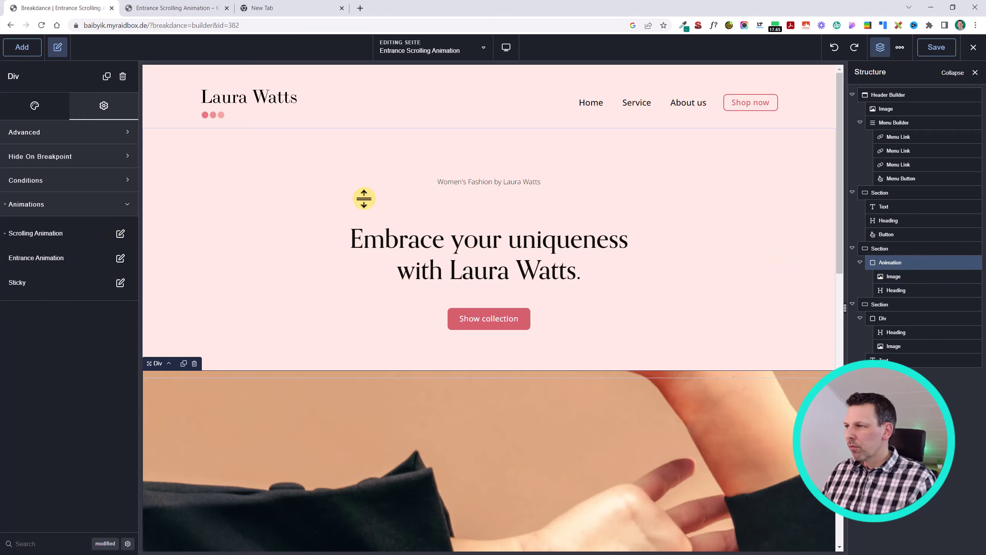
left_click(121, 238)
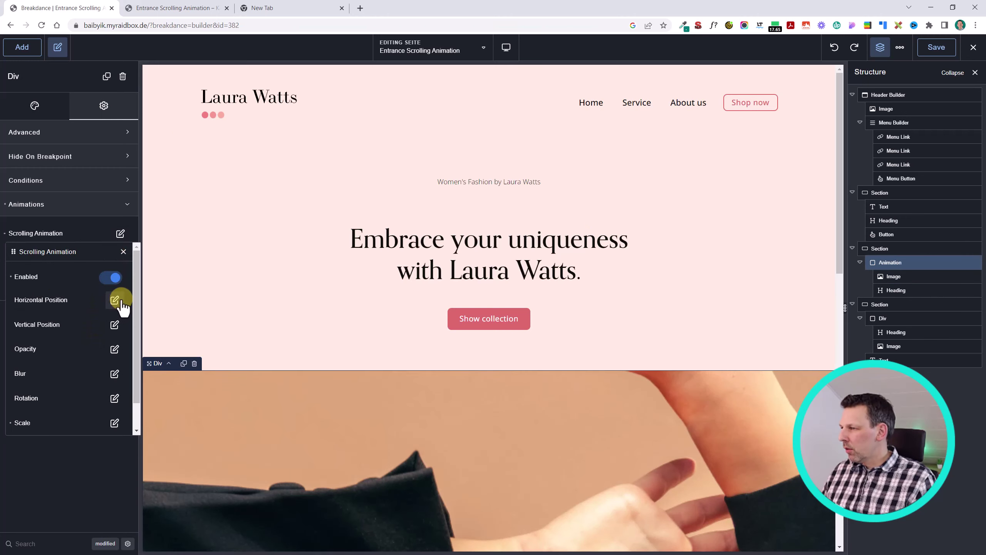
scroll(104, 412, "down", 1)
left_click(114, 393)
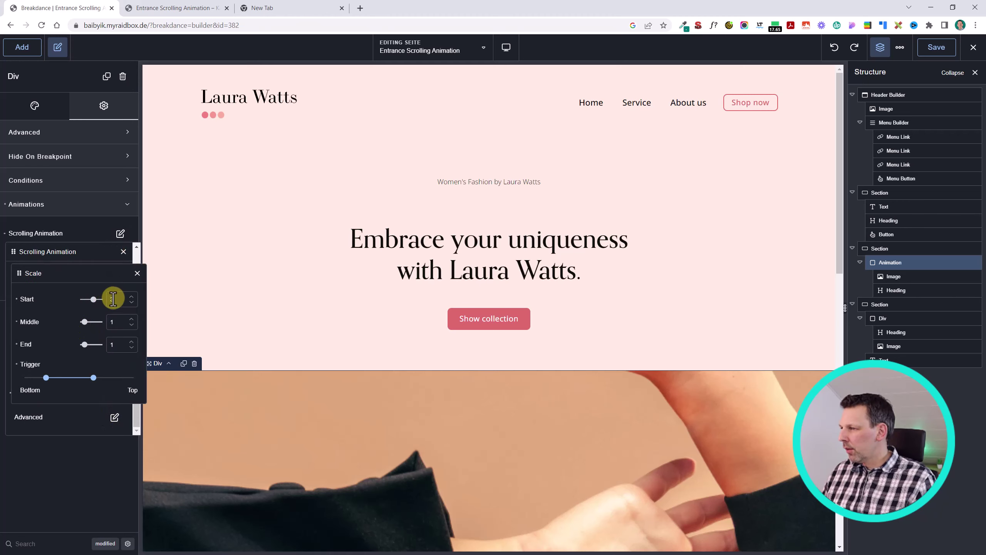
left_click(117, 321)
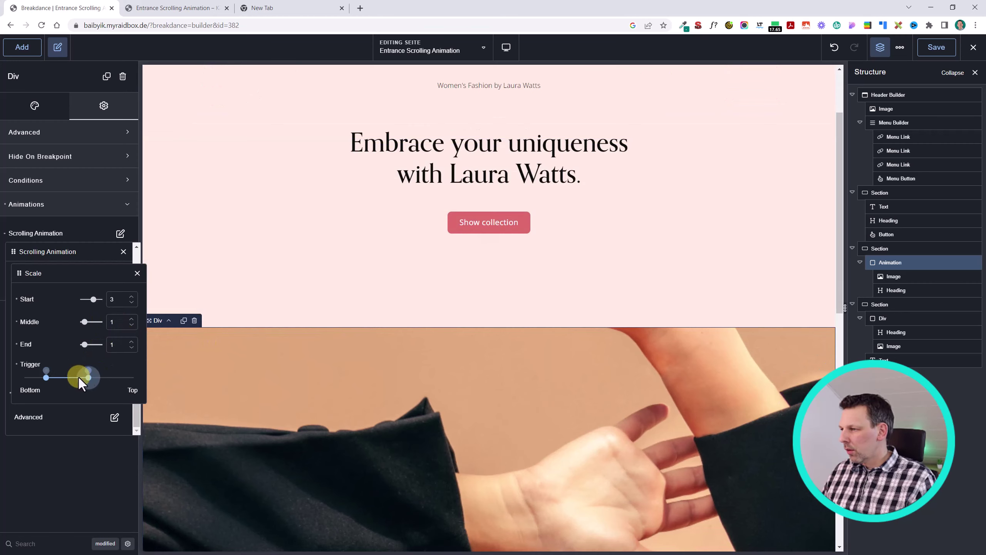
left_click_drag(79, 377, 36, 377)
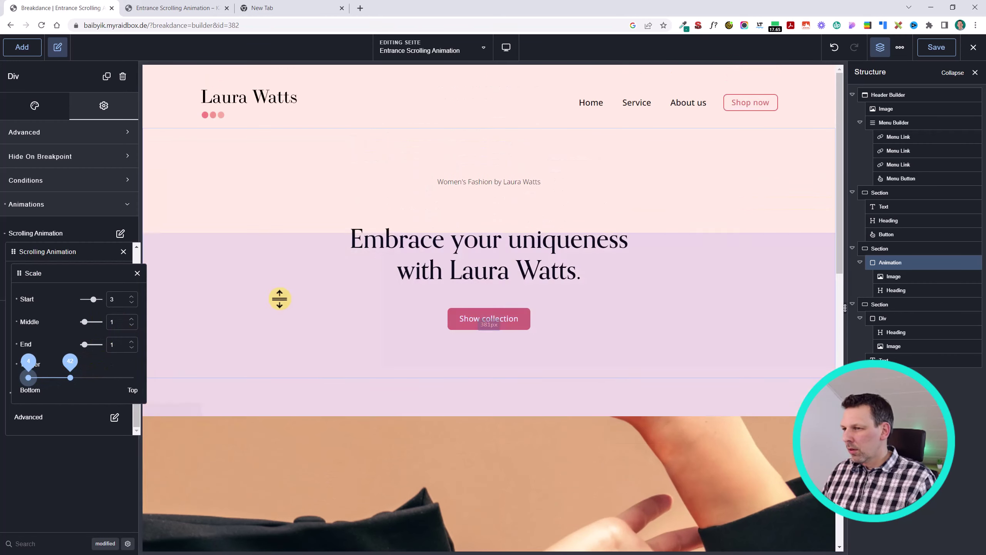
scroll(286, 299, "down", 8)
scroll(286, 295, "up", 3)
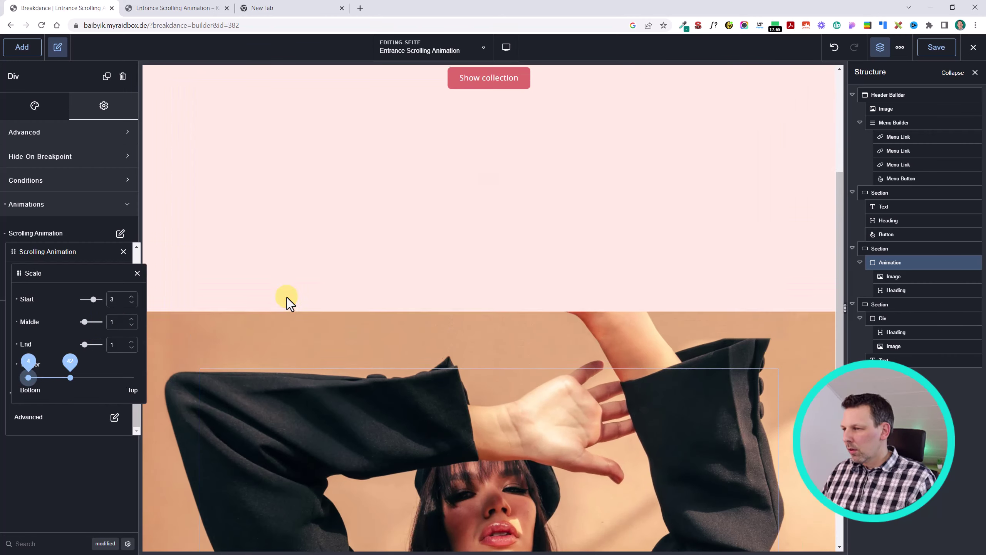
scroll(285, 295, "down", 5)
scroll(286, 295, "up", 4)
scroll(286, 295, "down", 4)
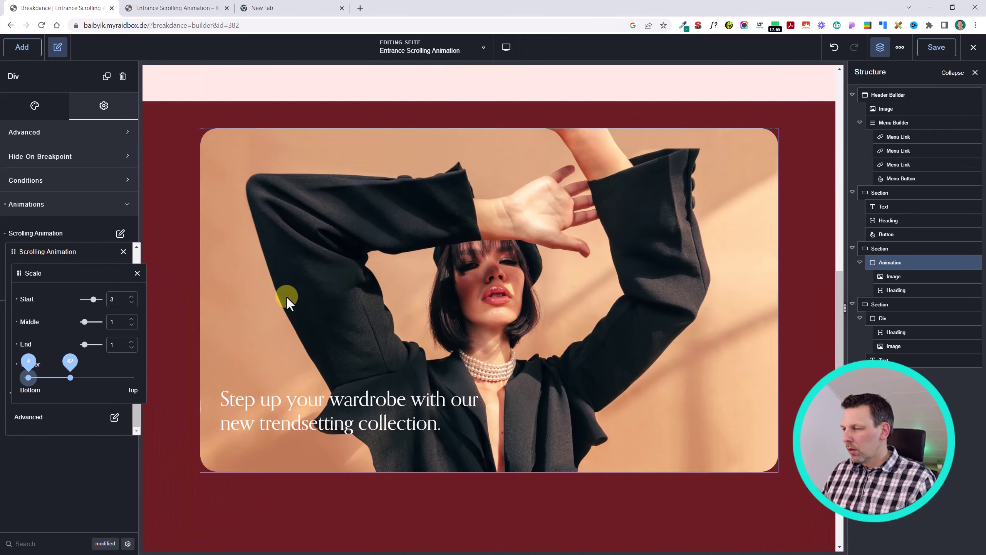
- Reload the live preview and scroll it to check the photo block scaling in
left_click(188, 199)
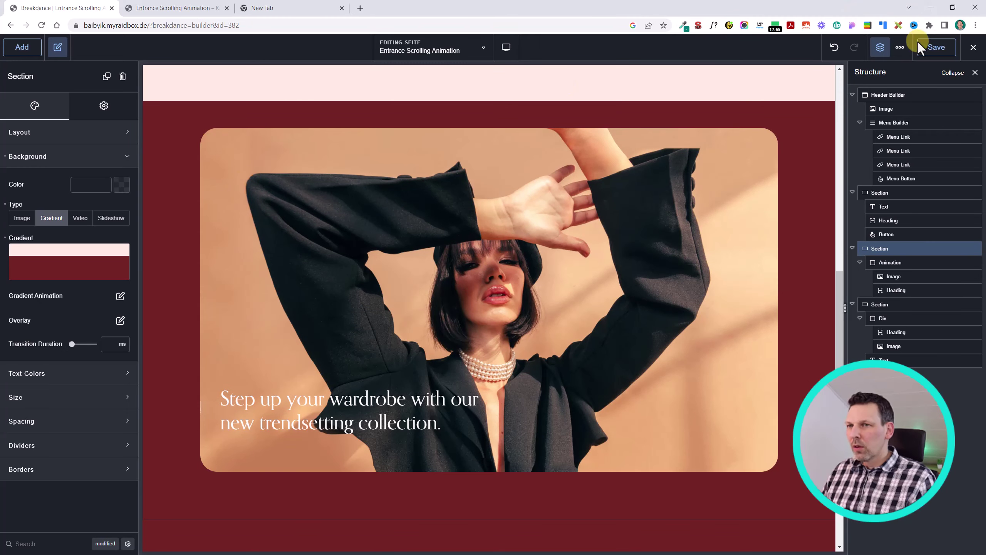
left_click(217, 6)
key("F5")
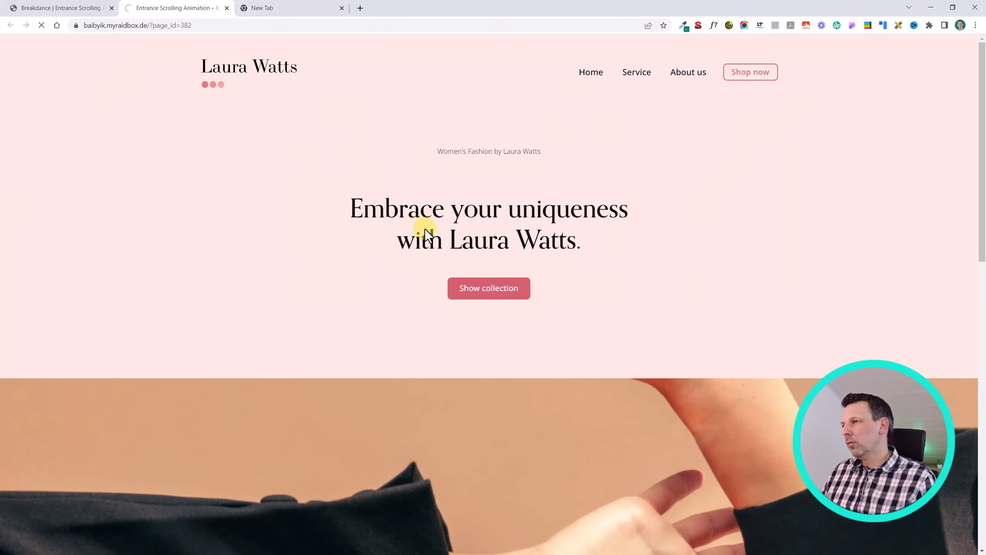
scroll(470, 230, "down", 5)
scroll(495, 219, "up", 6)
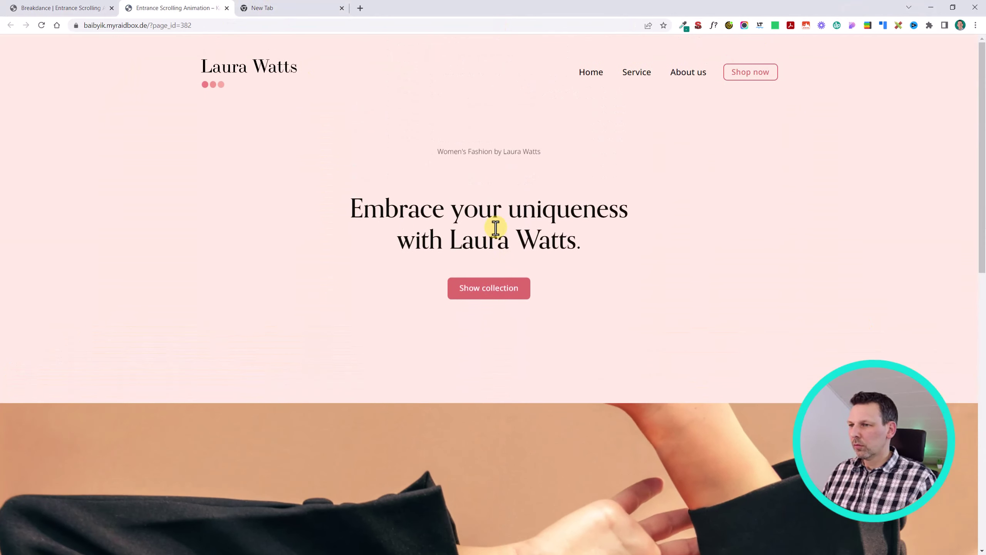
scroll(496, 229, "down", 5)
scroll(498, 230, "up", 5)
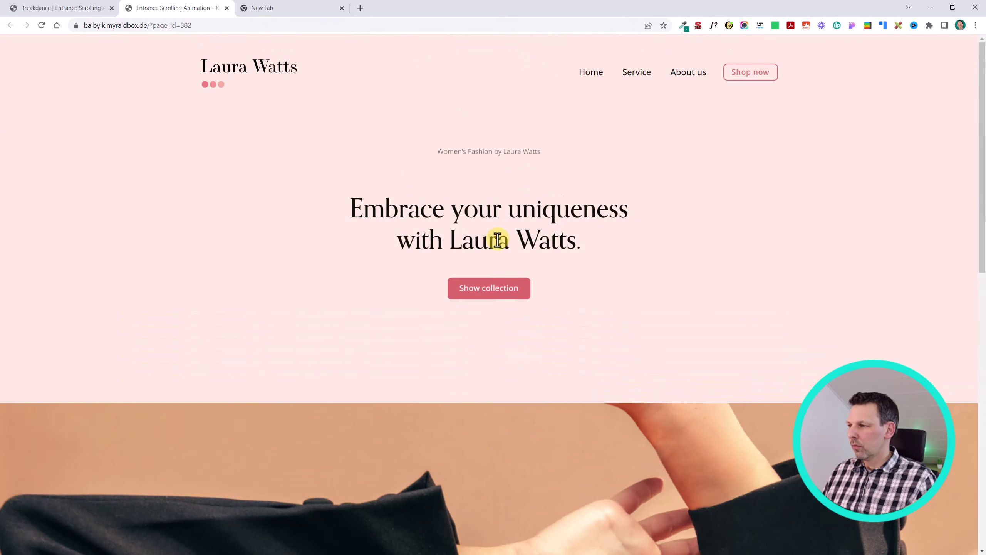
scroll(497, 238, "down", 5)
scroll(496, 236, "down", 4)
scroll(497, 237, "up", 9)
scroll(496, 242, "down", 9)
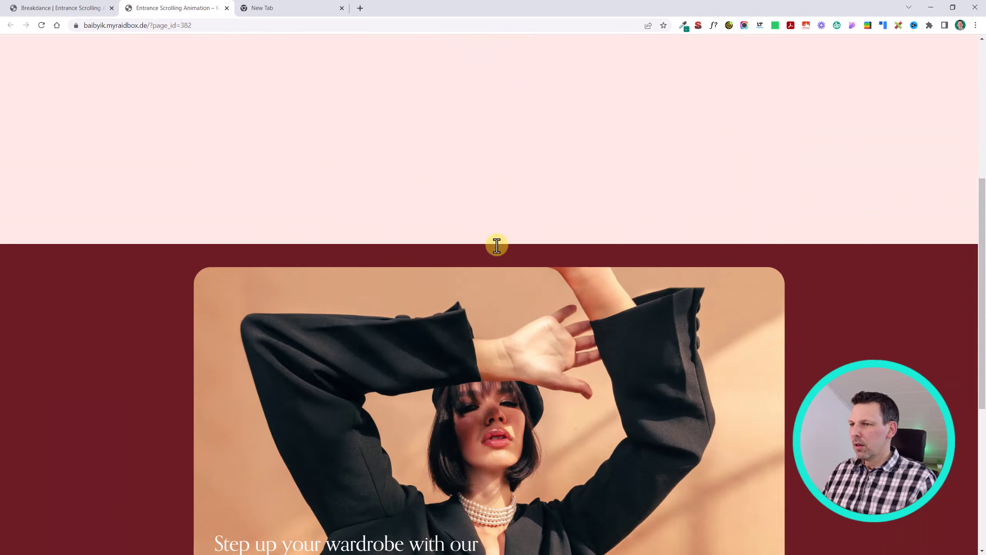
scroll(341, 181, "up", 9)
scroll(341, 181, "down", 9)
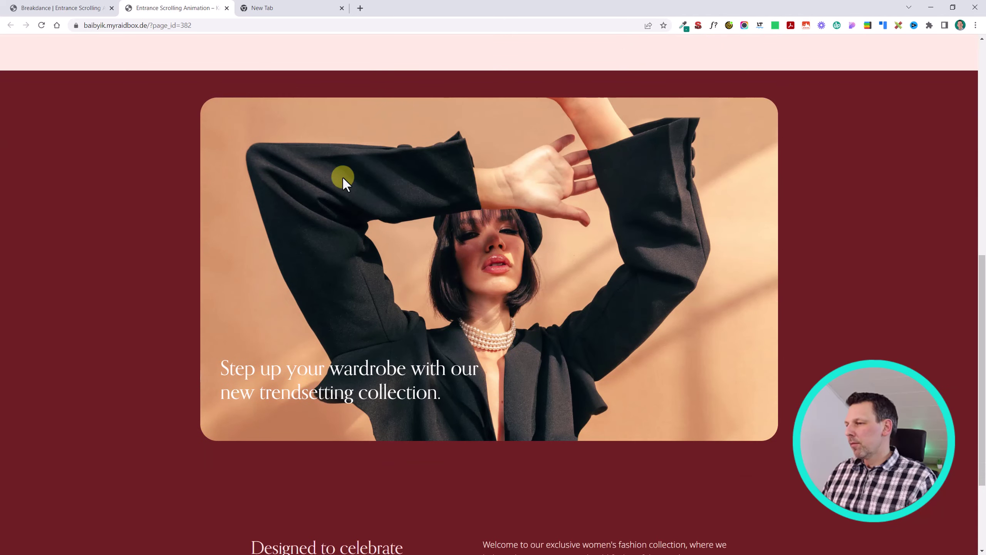
scroll(338, 200, "down", 3)
- Drag the section background's gradient stops together for a smooth light pink (fbebe2) to dark red blend
left_click(97, 8)
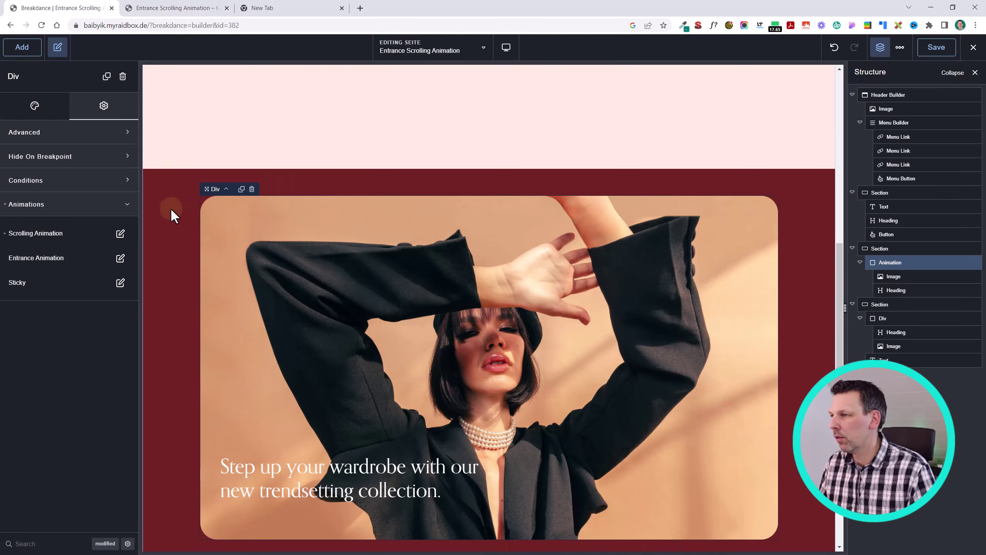
left_click(170, 207)
scroll(248, 203, "up", 3)
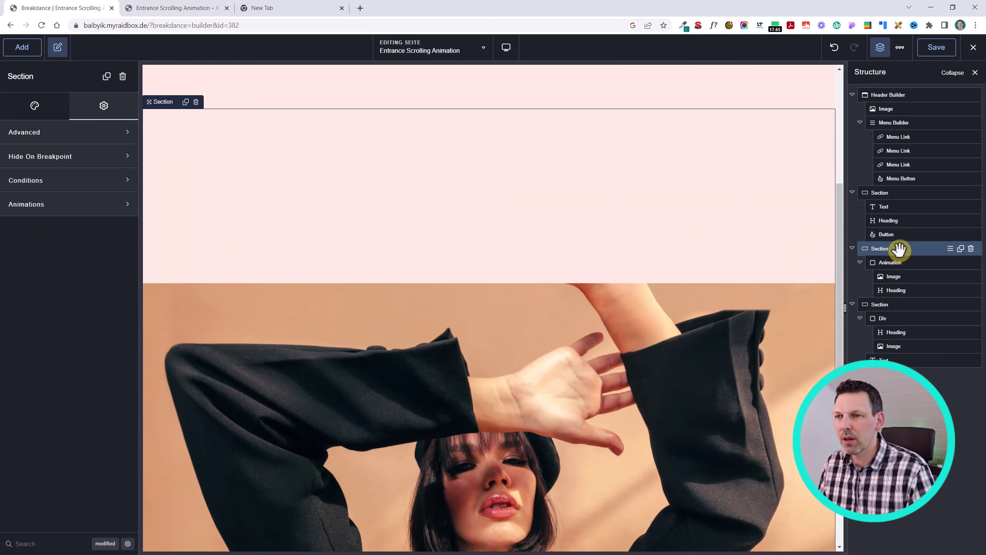
left_click(35, 105)
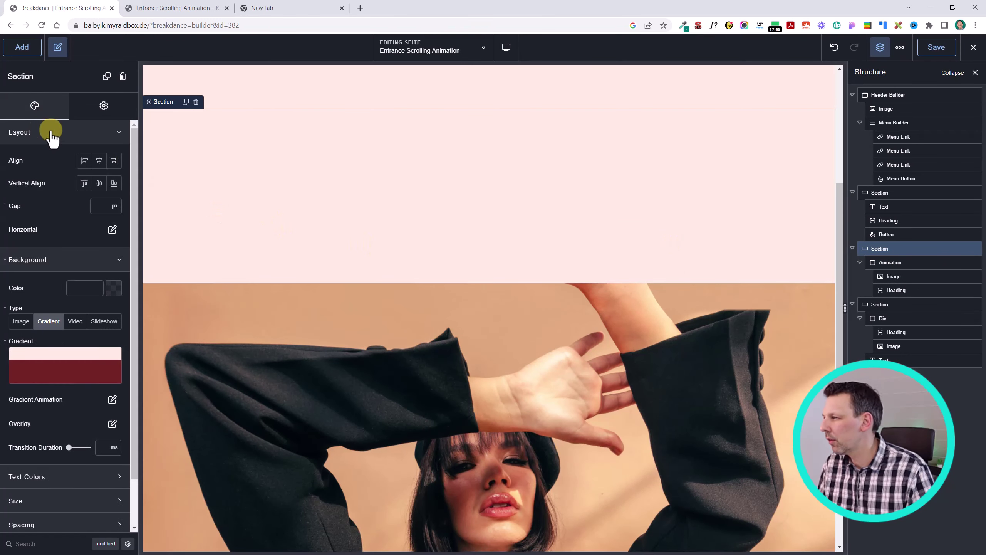
left_click(67, 370)
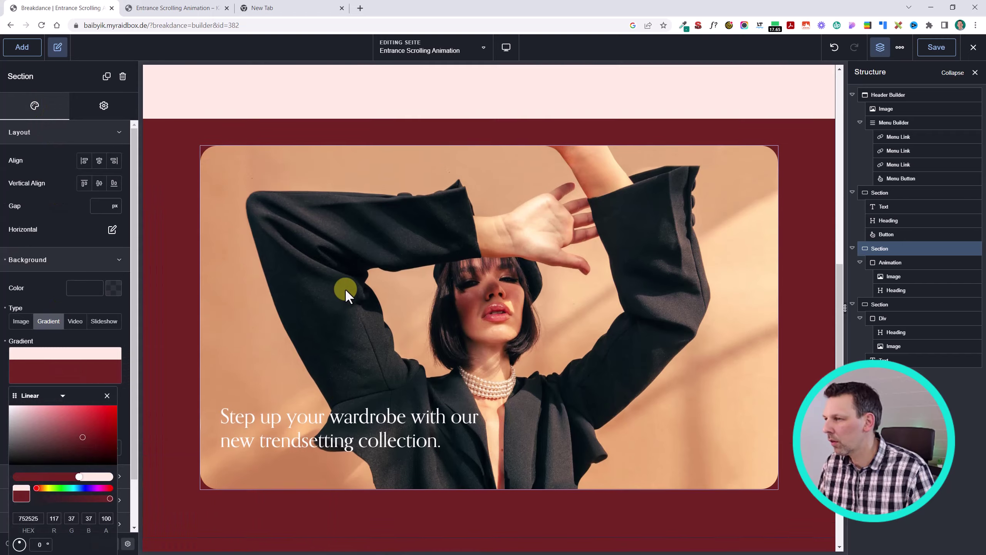
left_click(83, 373)
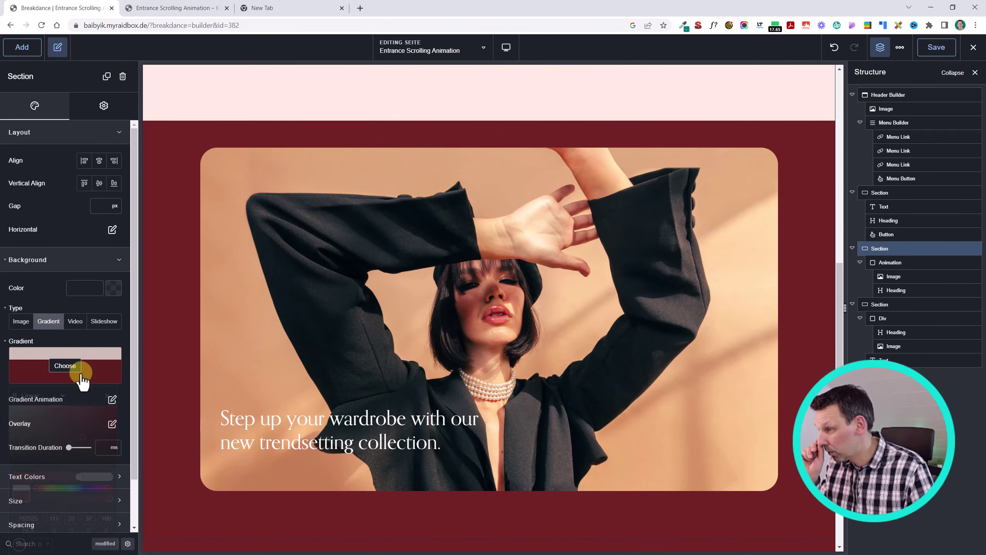
left_click(66, 375)
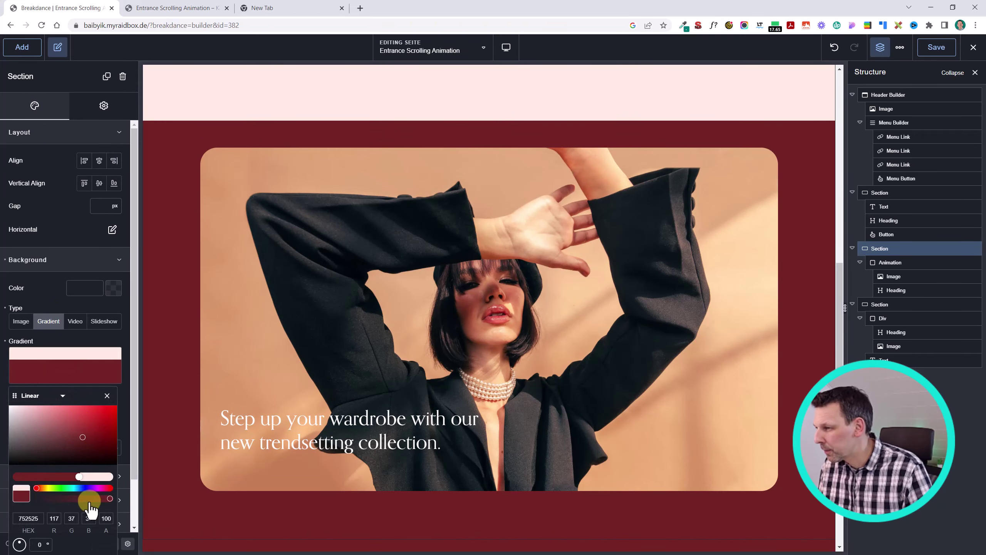
left_click_drag(80, 476, 60, 476)
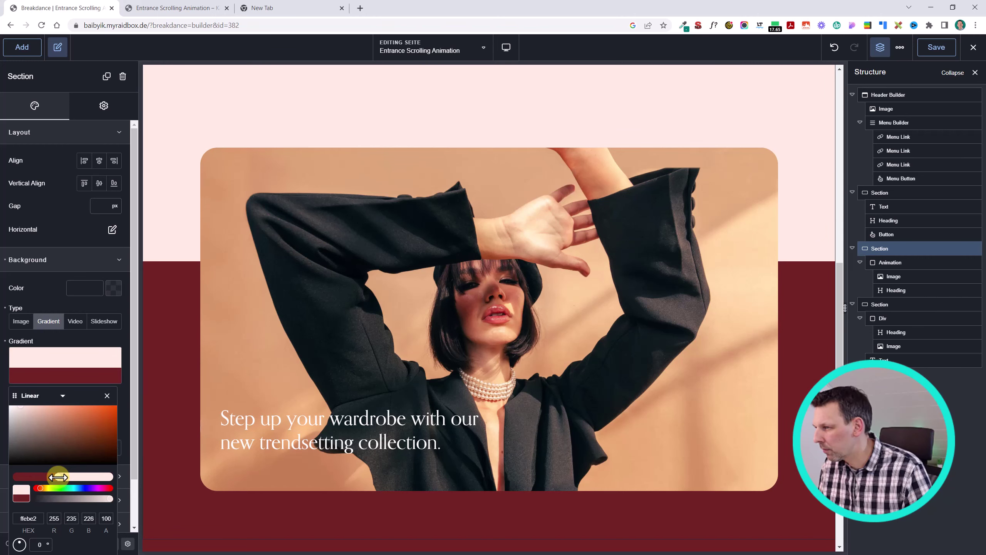
- Save the page with the new gradient background
scroll(531, 231, "up", 6)
scroll(637, 209, "down", 6)
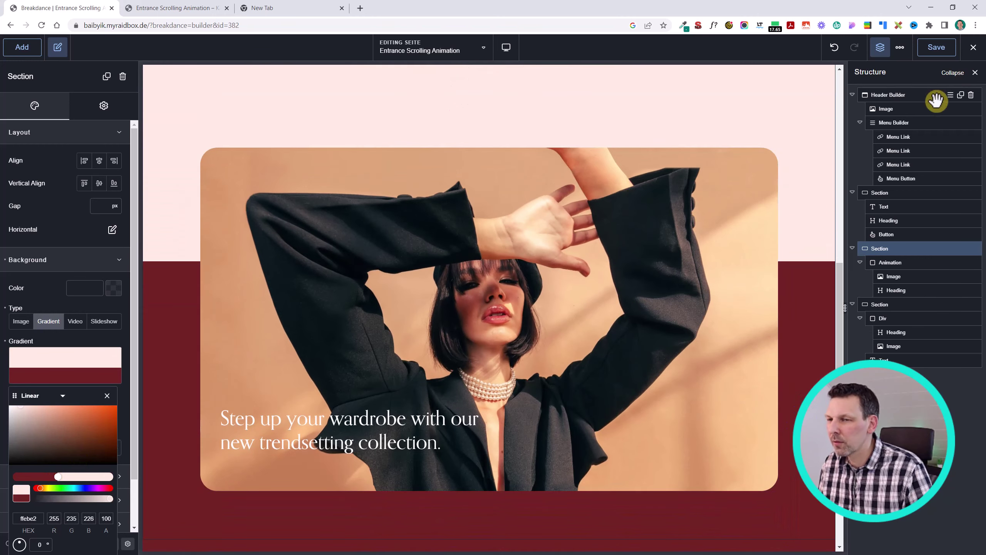
scroll(763, 152, "up", 5)
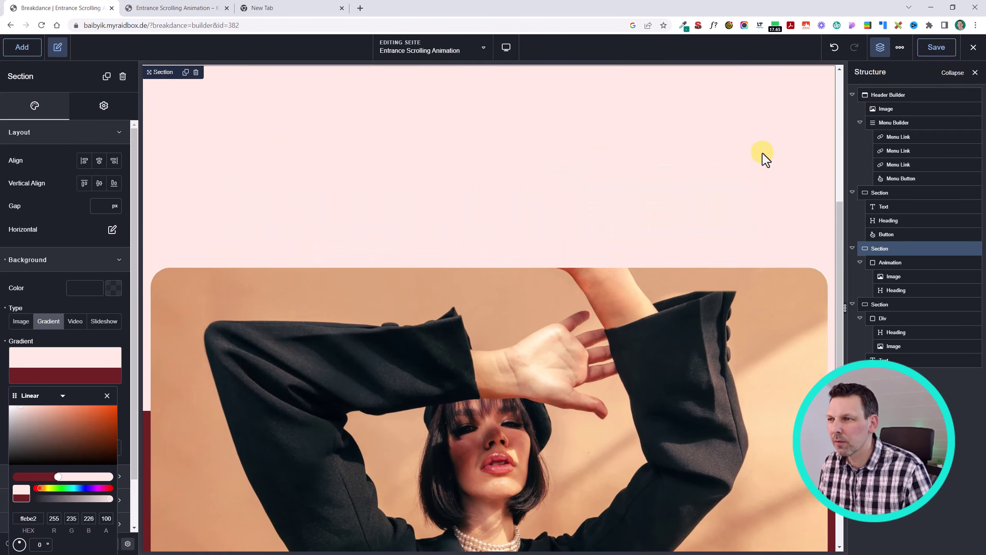
scroll(763, 154, "up", 3)
scroll(762, 154, "down", 6)
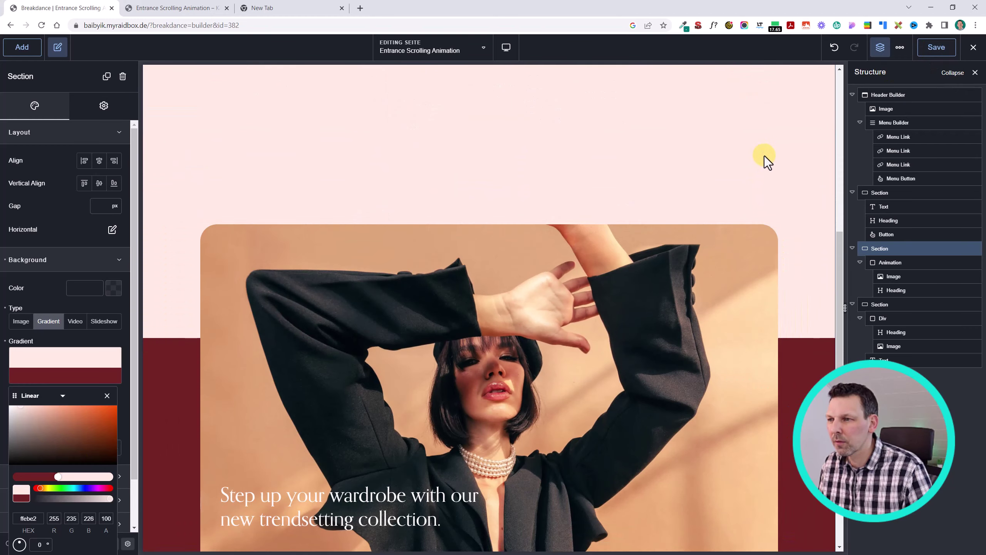
scroll(764, 156, "up", 3)
left_click(934, 47)
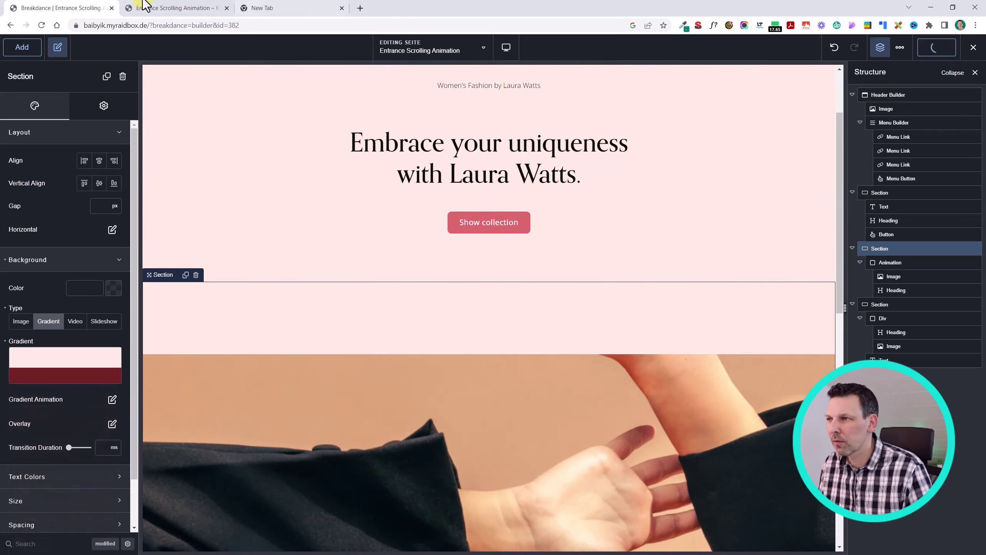
- Reload the live page, scroll to confirm the gradient, then go back to the builder
left_click(166, 7)
key("F5")
scroll(393, 178, "up", 9)
scroll(397, 165, "down", 4)
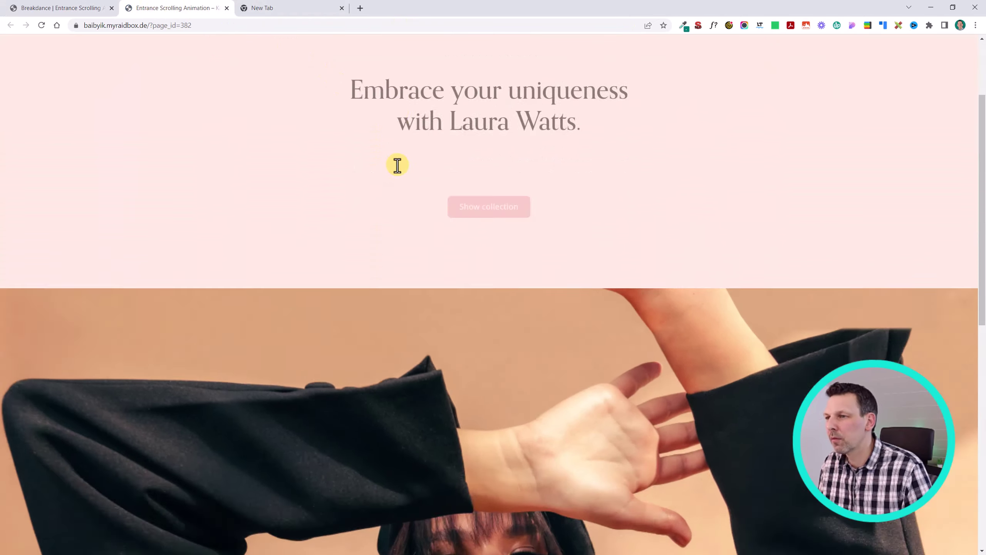
scroll(398, 165, "down", 4)
scroll(398, 165, "up", 6)
scroll(399, 165, "down", 6)
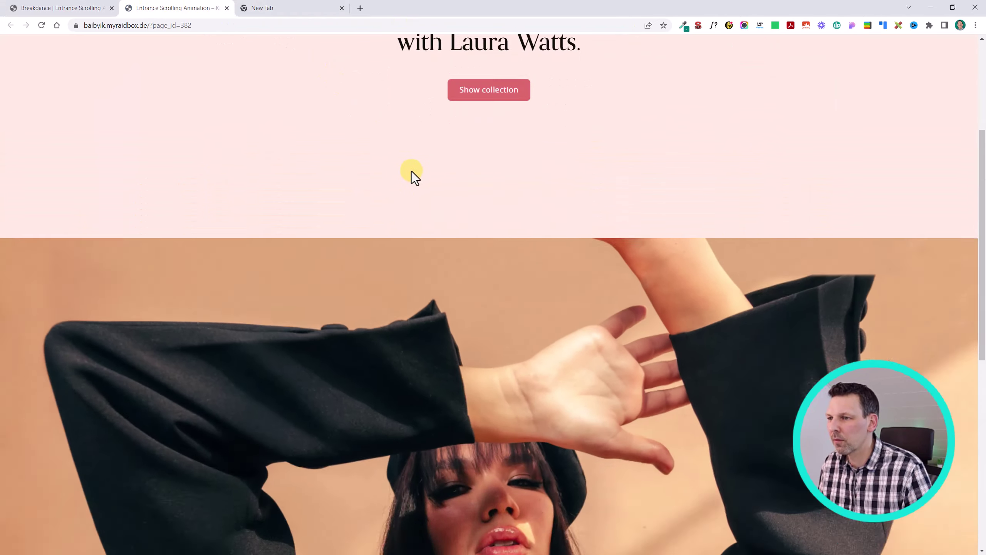
scroll(422, 180, "down", 3)
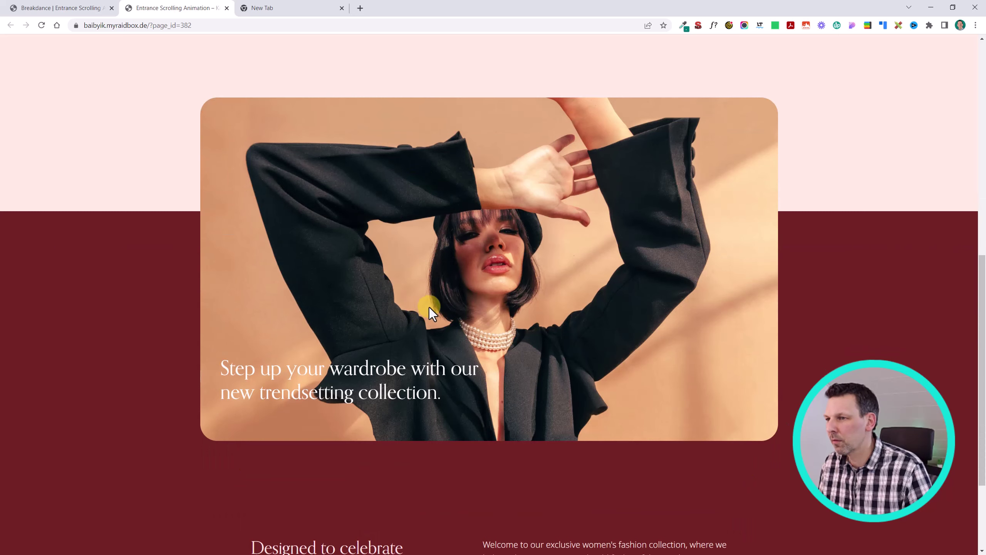
scroll(431, 303, "up", 9)
scroll(450, 293, "down", 11)
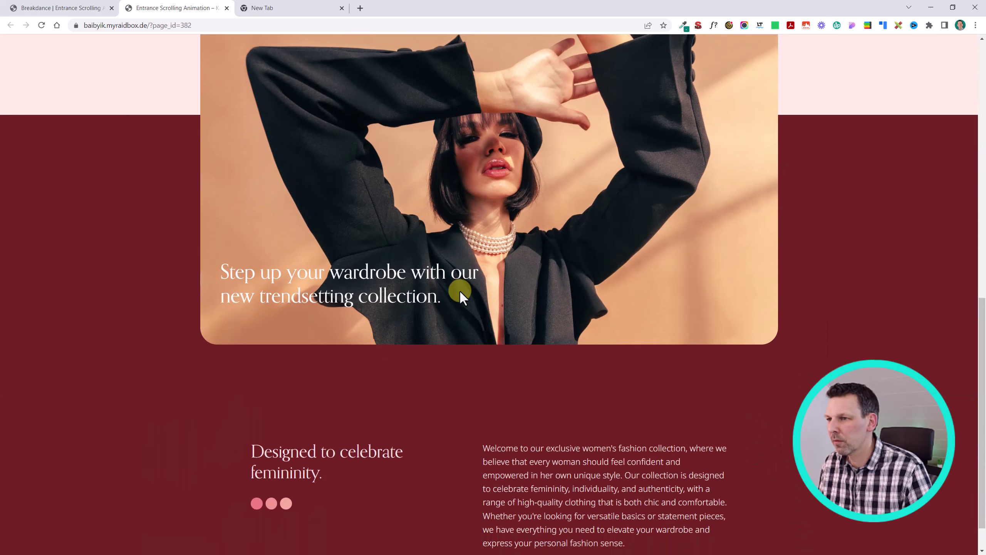
left_click(96, 8)
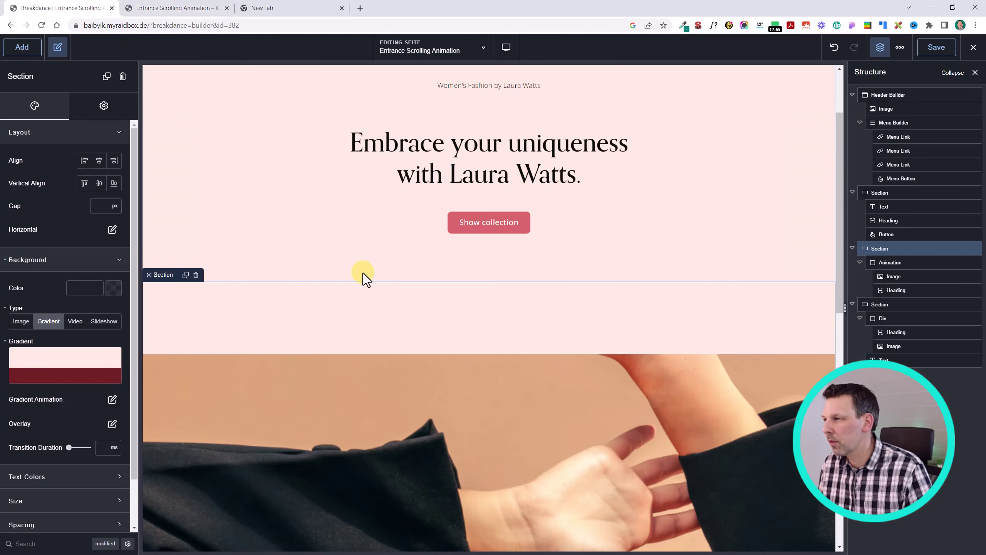
- Set the image container's scroll Scale Middle and End values to 1.2, keeping Start at 3
left_click(305, 418)
left_click(121, 233)
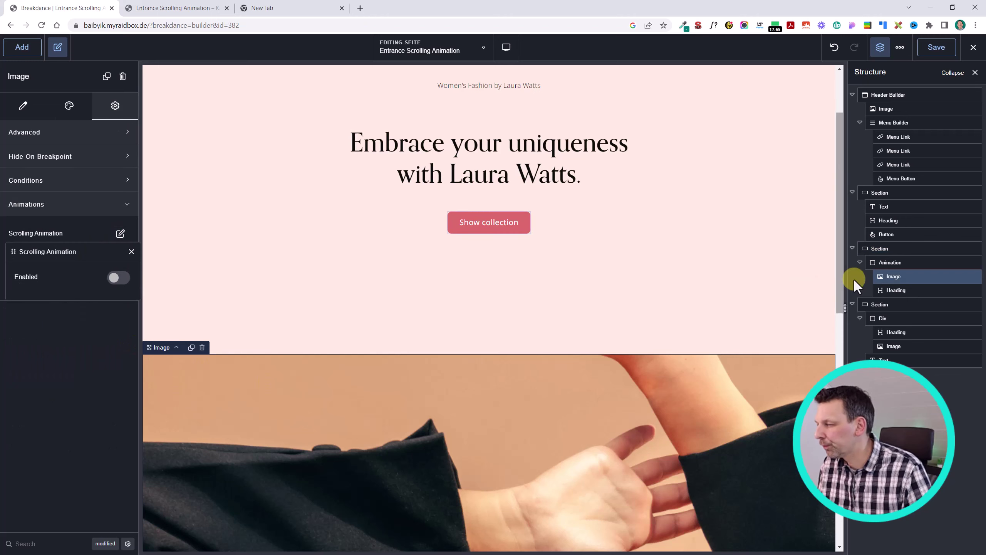
left_click(889, 263)
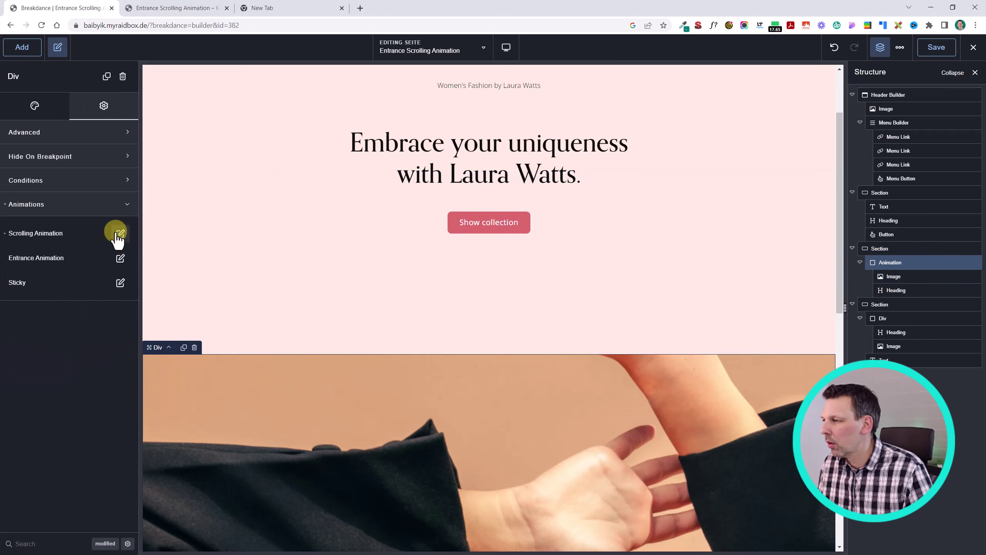
left_click(120, 233)
scroll(111, 309, "down", 1)
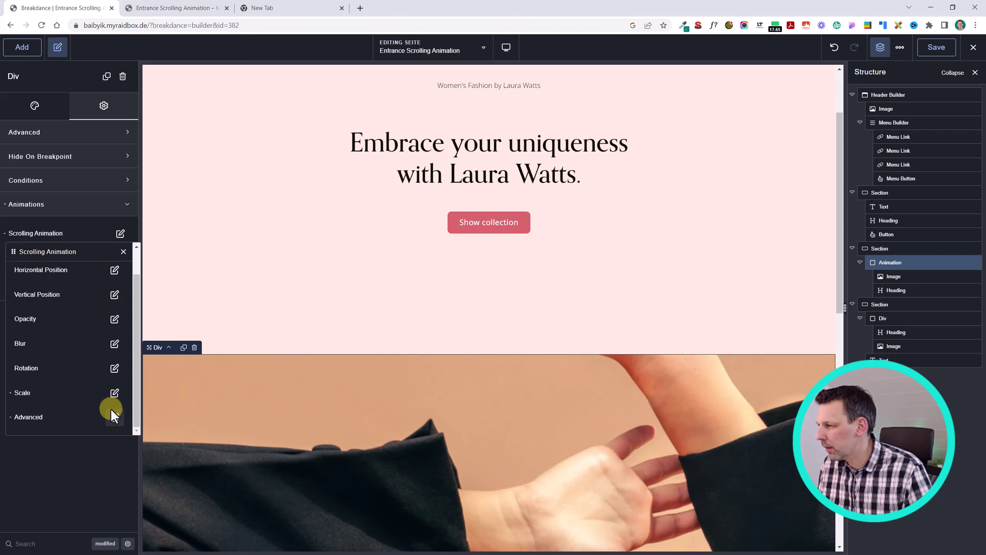
left_click(114, 392)
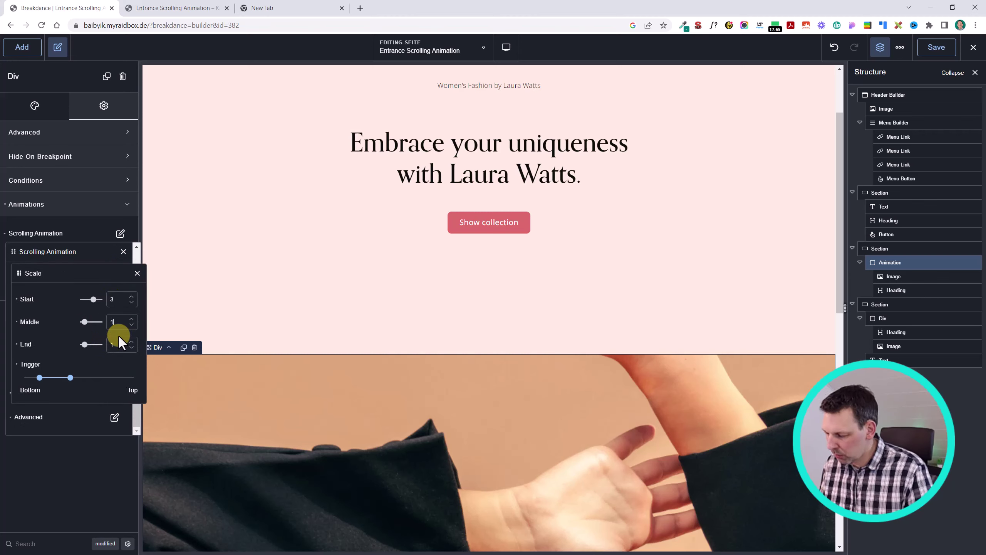
type("1.2")
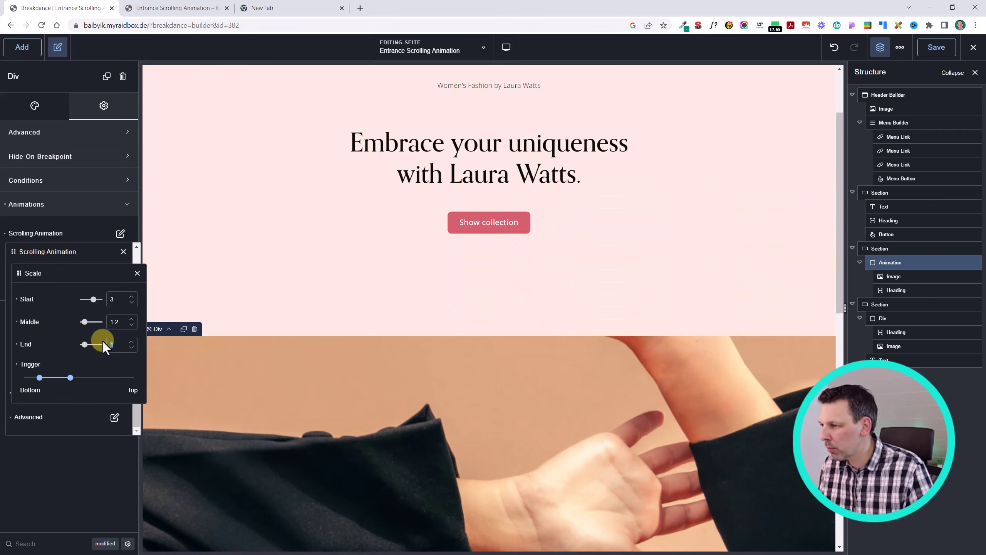
type("1.2")
scroll(598, 183, "down", 3)
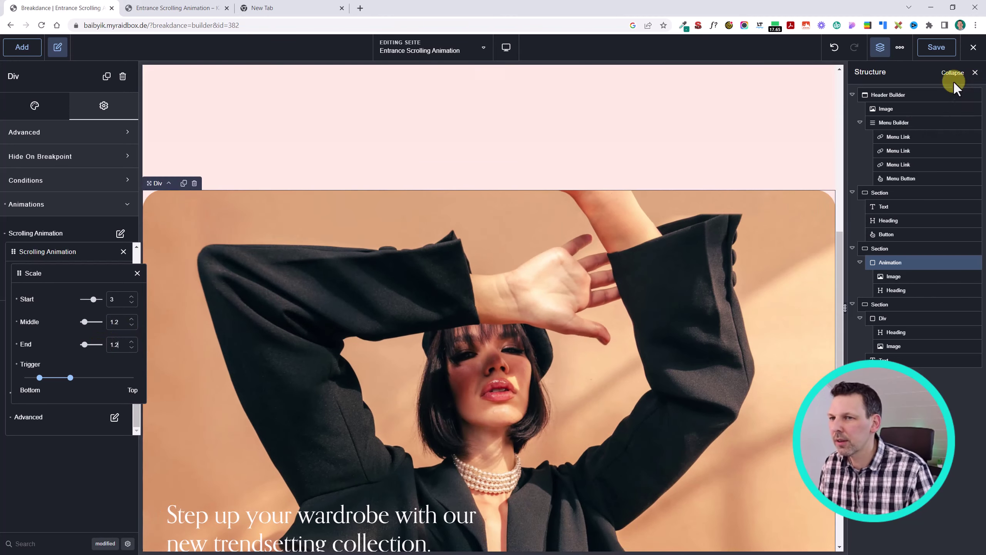
left_click(203, 8)
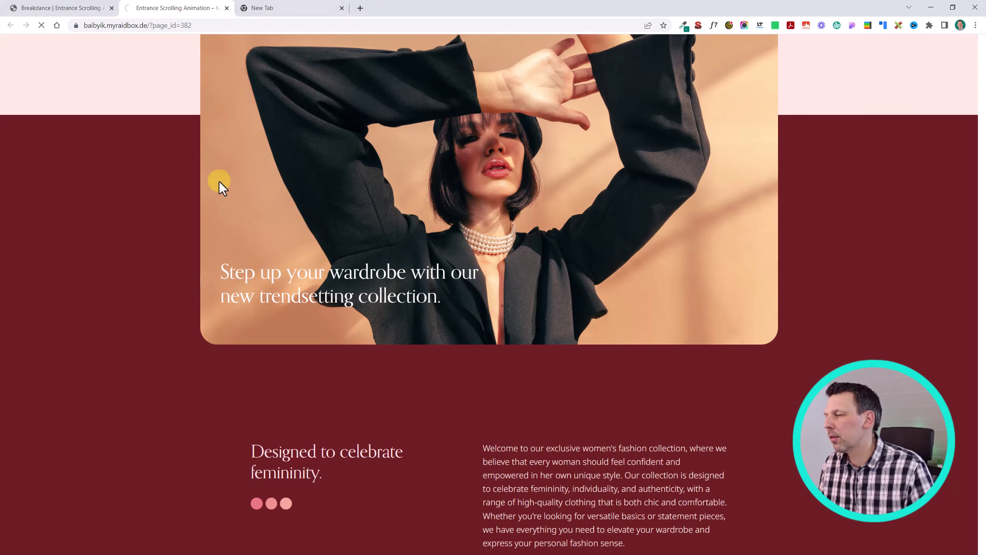
- Scroll the live page to watch the photo card scale down
scroll(189, 155, "up", 13)
scroll(239, 203, "down", 9)
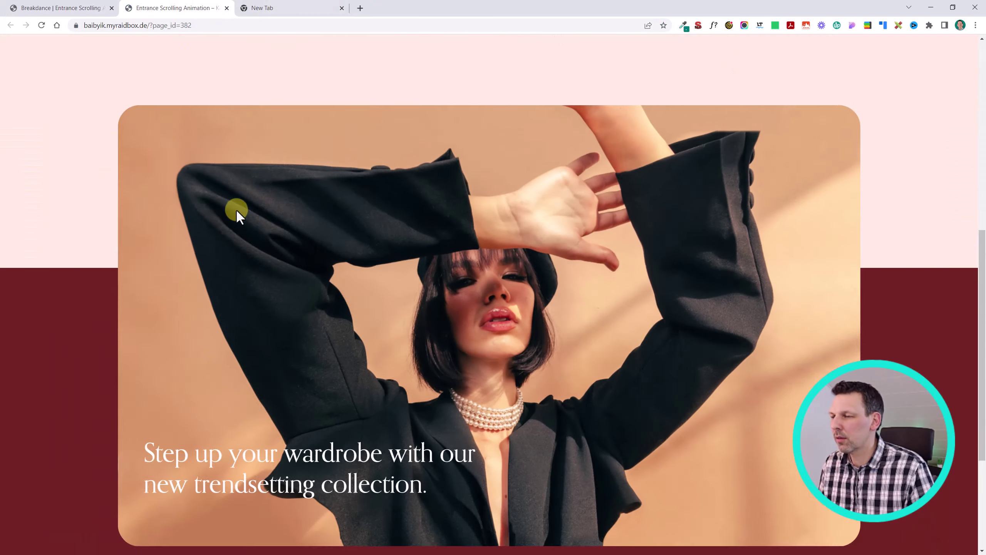
scroll(239, 213, "down", 5)
scroll(439, 306, "up", 10)
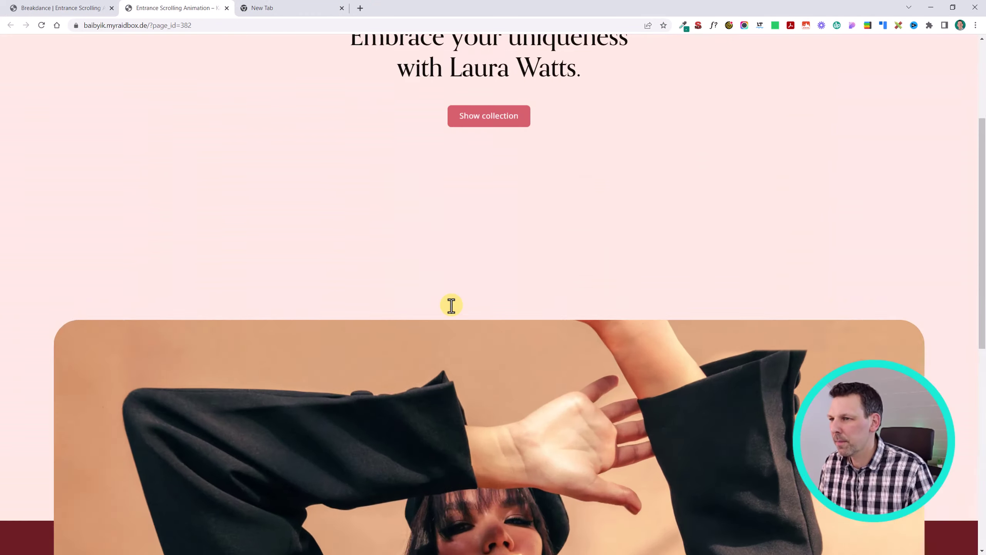
scroll(451, 308, "down", 6)
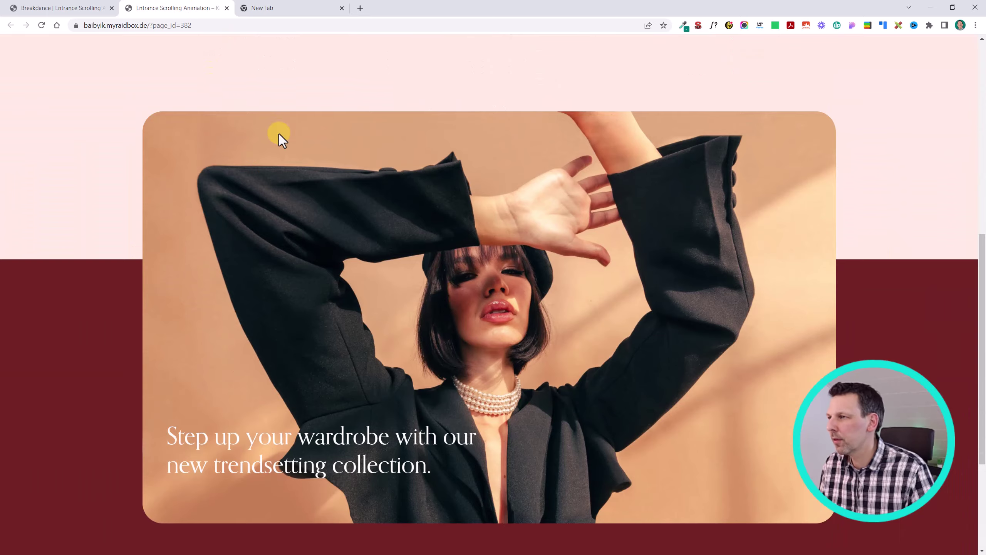
scroll(280, 136, "up", 10)
scroll(293, 148, "down", 4)
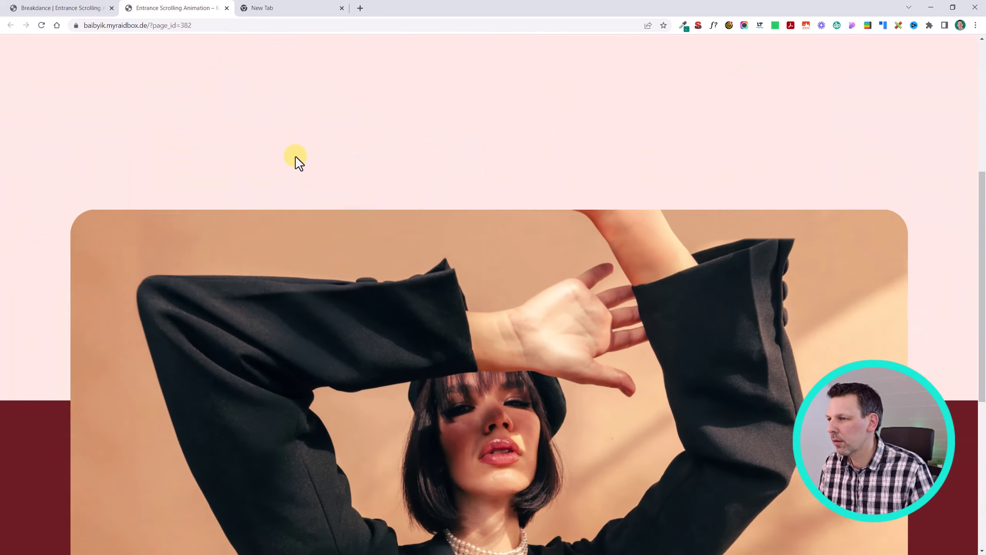
scroll(296, 156, "down", 3)
scroll(304, 171, "up", 6)
scroll(303, 177, "down", 5)
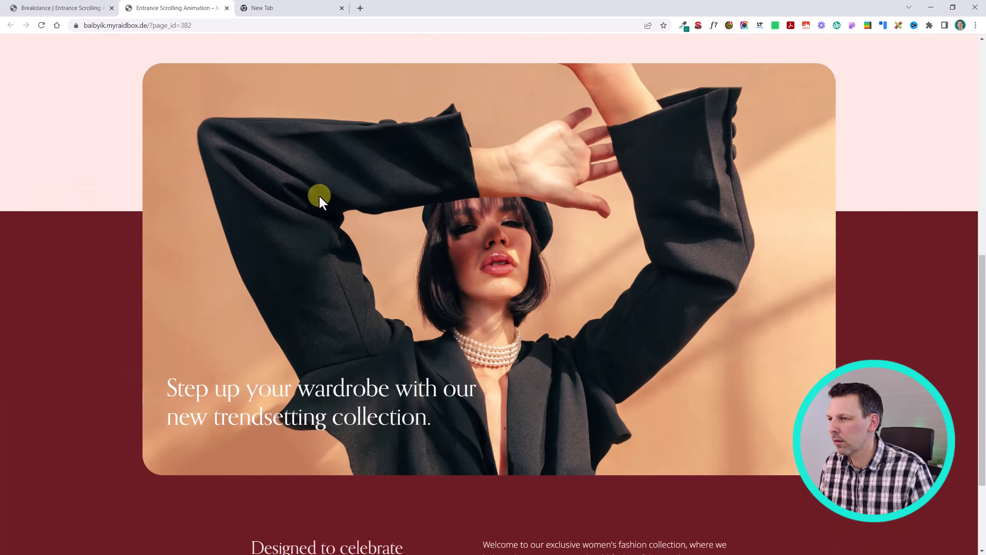
scroll(319, 194, "down", 2)
scroll(319, 196, "up", 6)
scroll(321, 197, "down", 5)
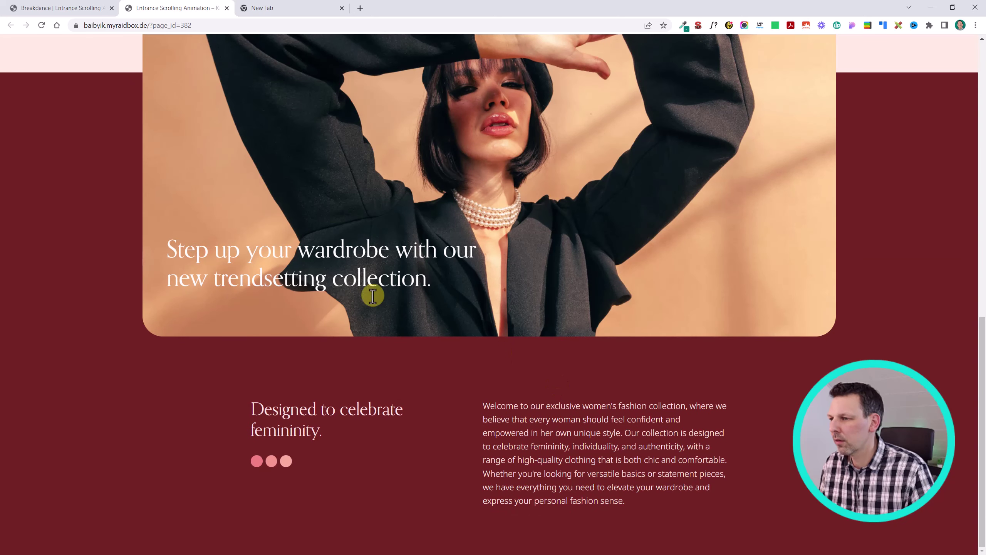
scroll(524, 379, "up", 6)
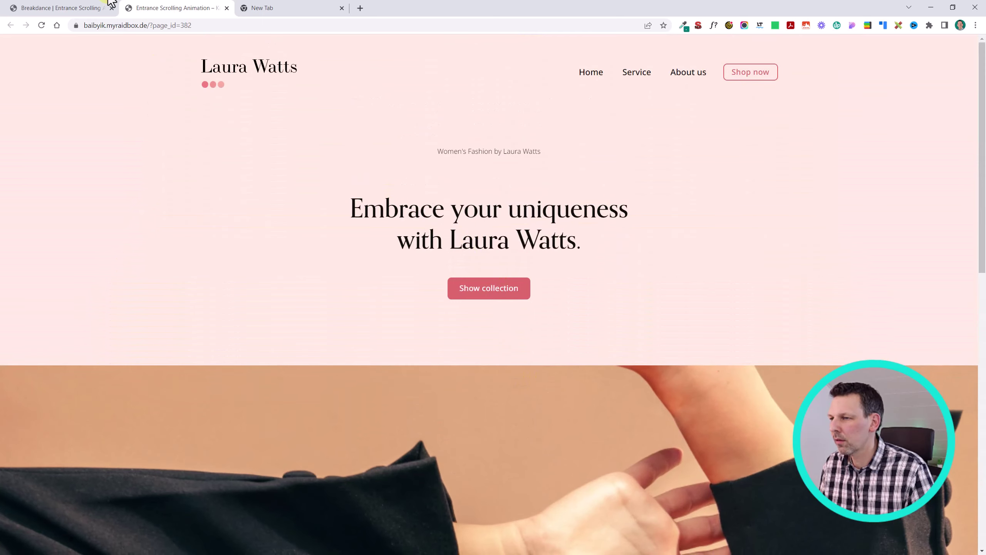
- Back in the builder, select the 'Step up your wardrobe' heading
left_click(78, 8)
scroll(427, 295, "down", 5)
scroll(474, 364, "up", 5)
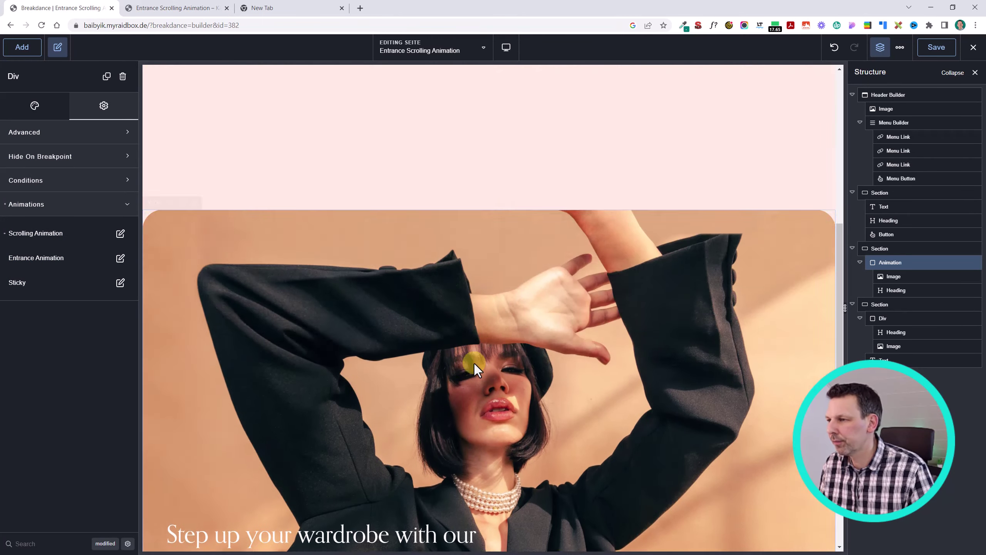
scroll(475, 364, "up", 4)
scroll(502, 406, "down", 1)
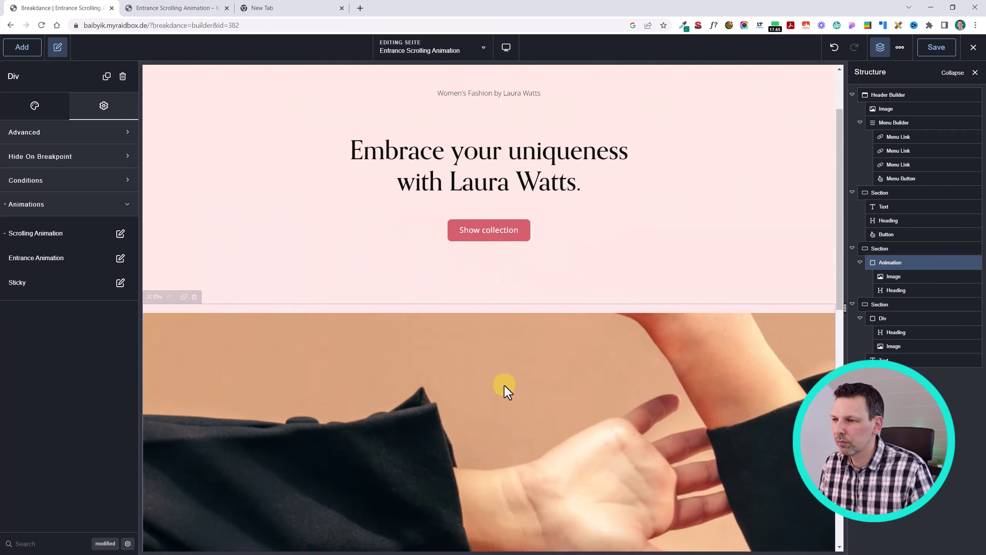
scroll(504, 384, "down", 6)
left_click(302, 412)
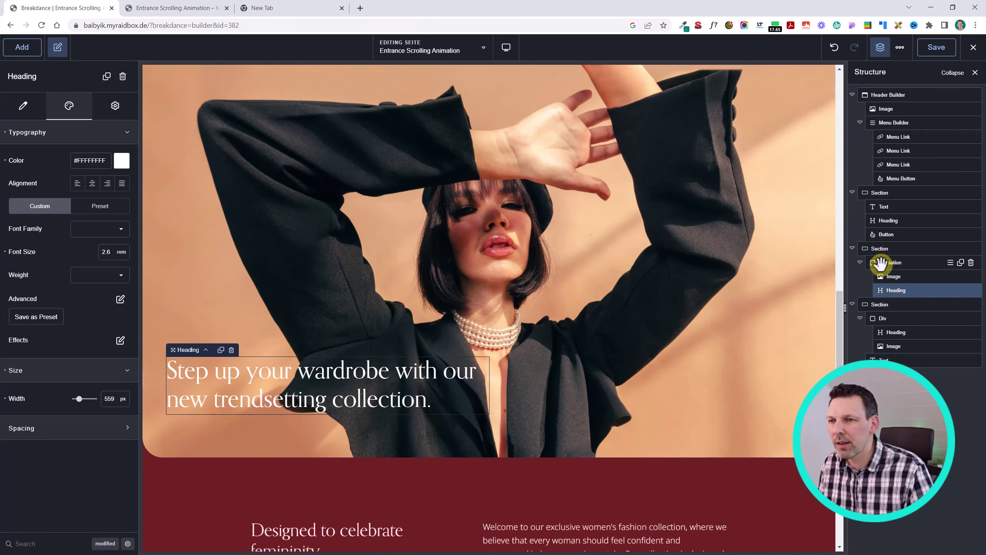
- Enable scrolling animation on the heading and open its Vertical Position settings
left_click(113, 103)
scroll(55, 403, "down", 2)
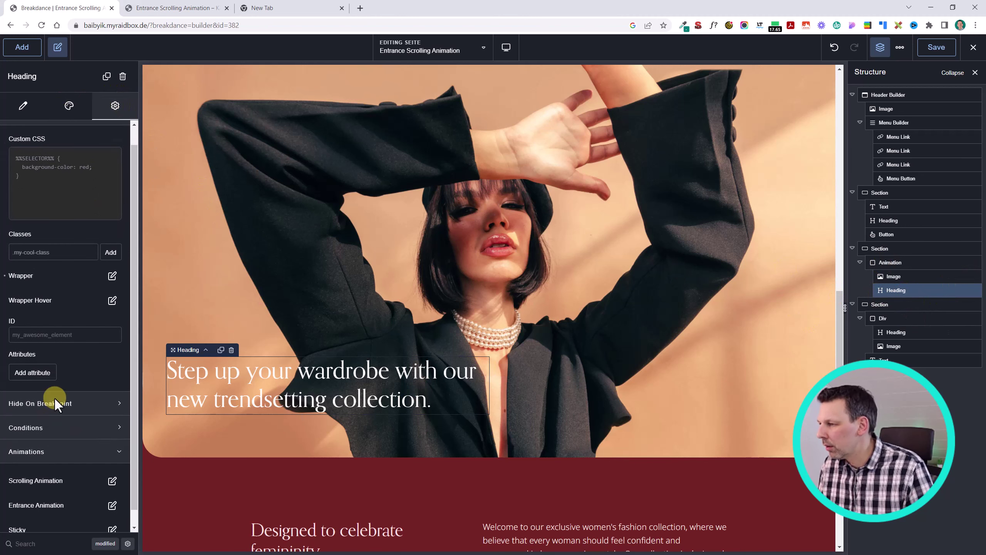
left_click(112, 466)
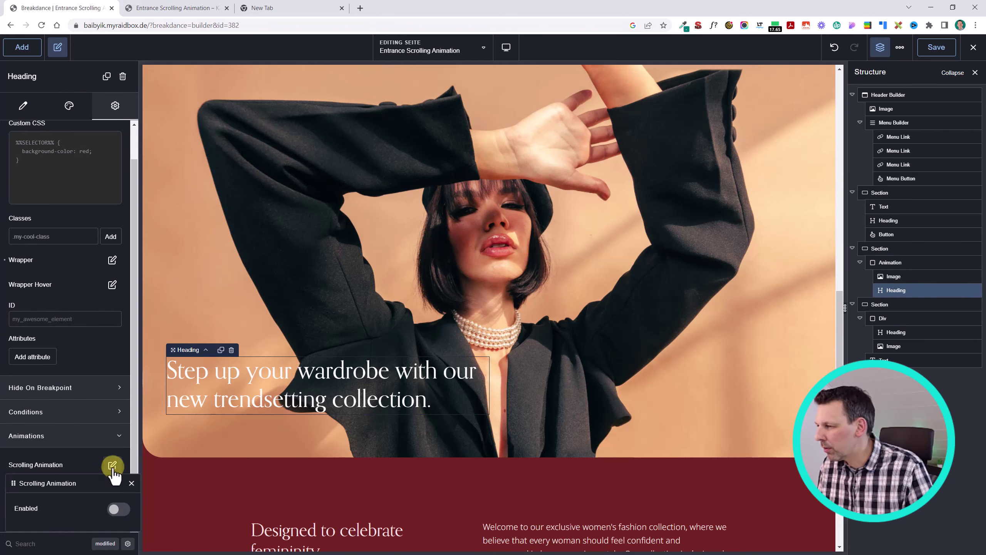
left_click(117, 509)
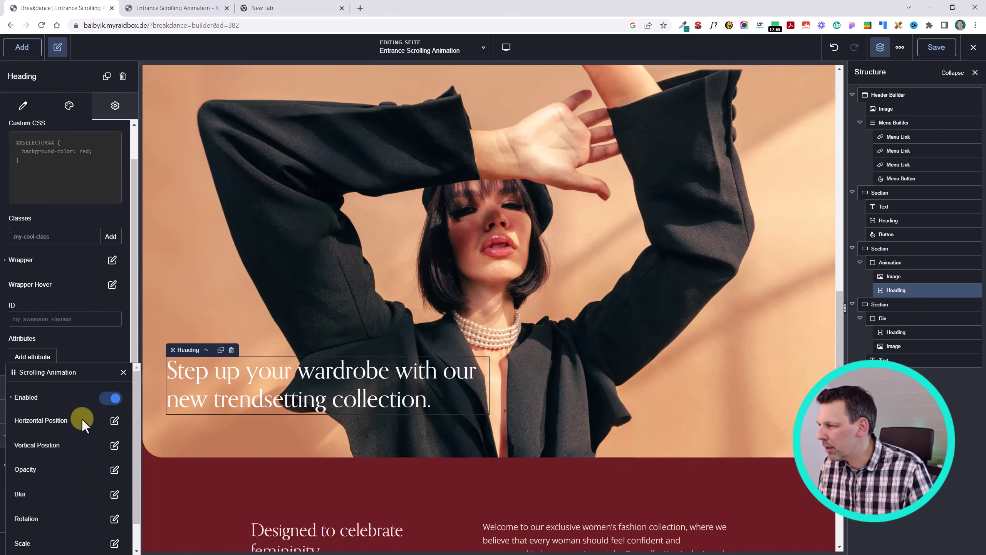
left_click(115, 444)
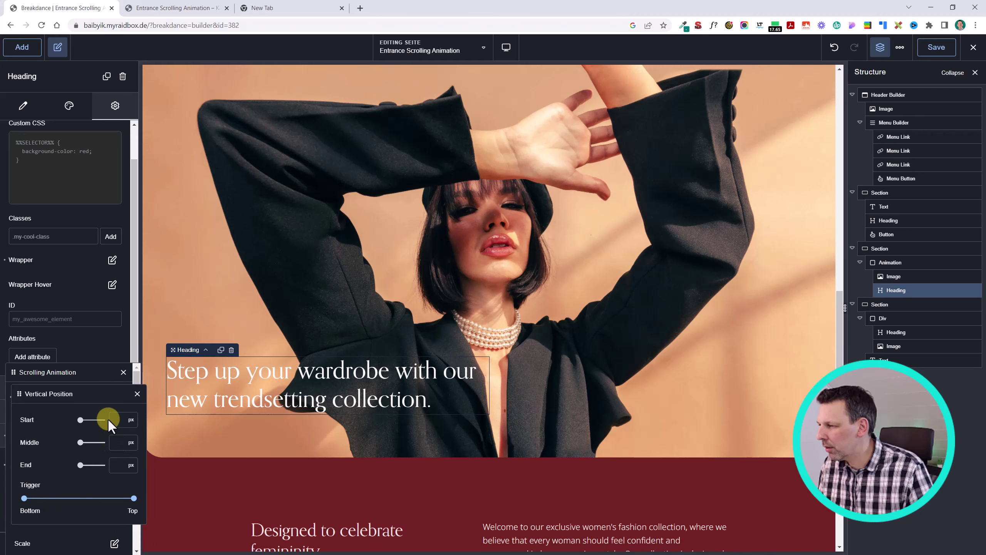
- Set the Vertical Position Start to 100% and Middle to 0
left_click(128, 420)
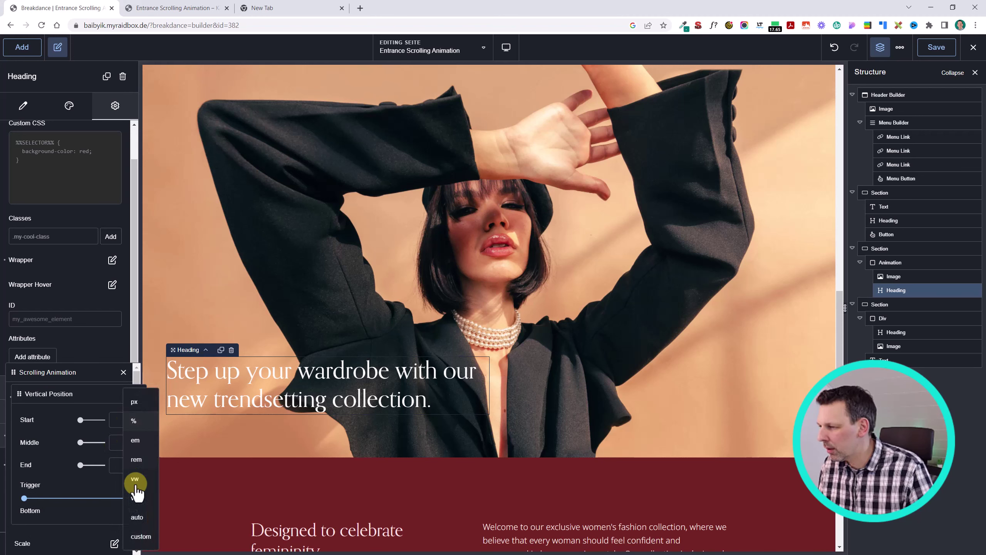
left_click(132, 419)
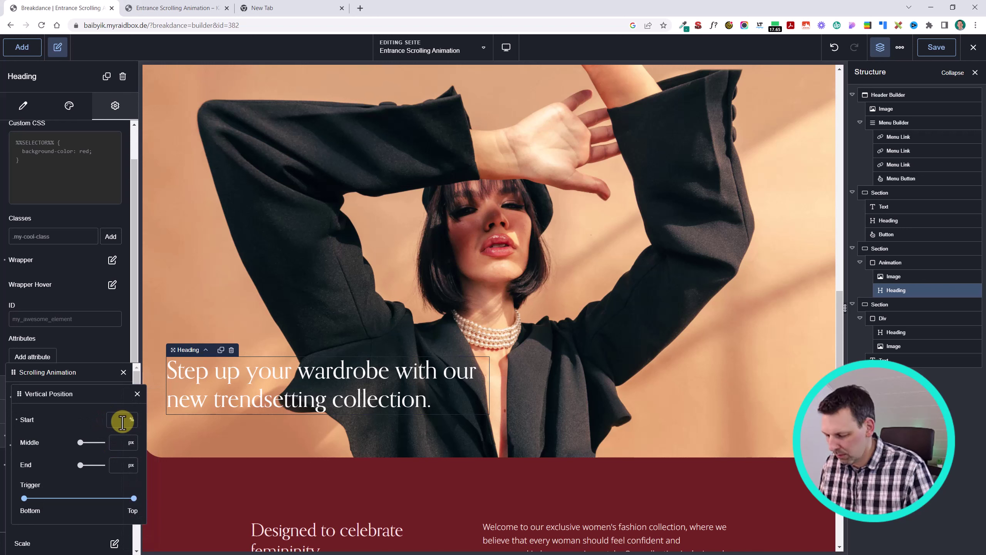
left_click(122, 422)
type("100")
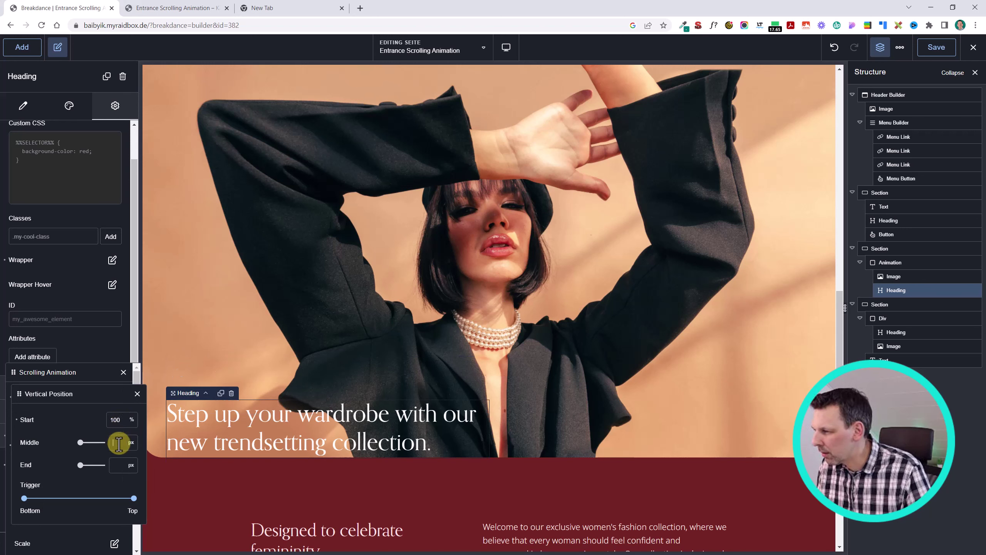
left_click(125, 466)
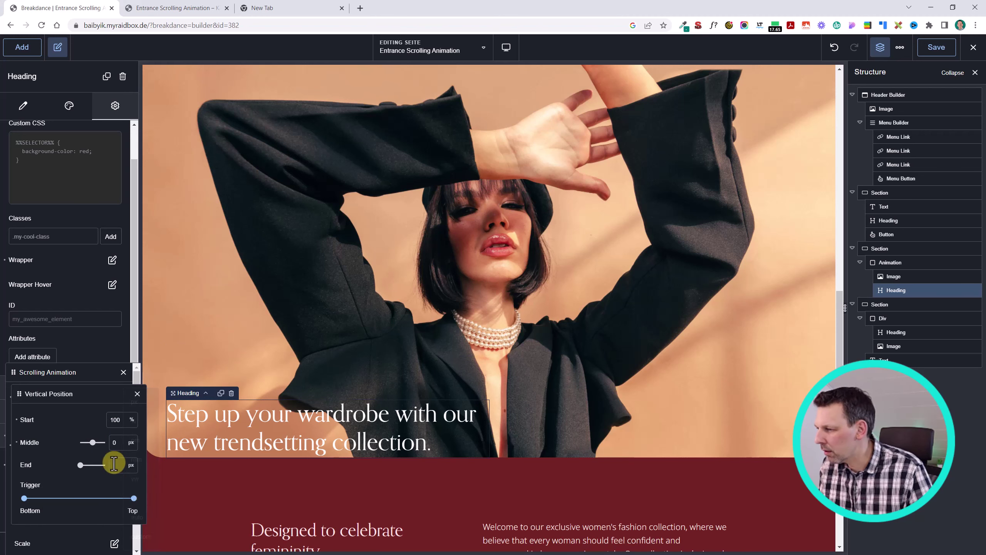
scroll(238, 402, "down", 3)
scroll(241, 401, "up", 6)
scroll(240, 401, "down", 6)
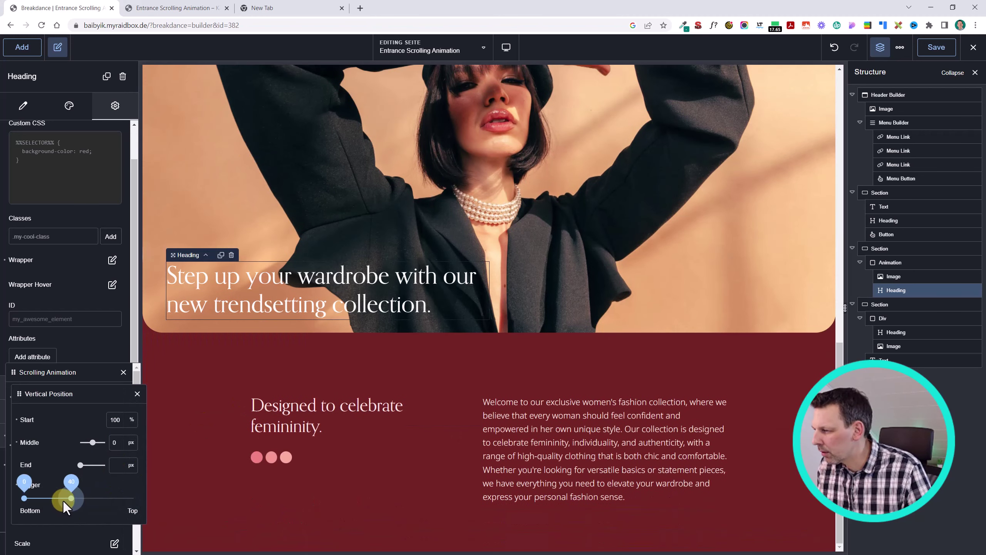
- Narrow the heading's slide-up trigger range to about 11–32
left_click_drag(63, 501, 59, 499)
scroll(333, 190, "up", 6)
scroll(392, 201, "down", 6)
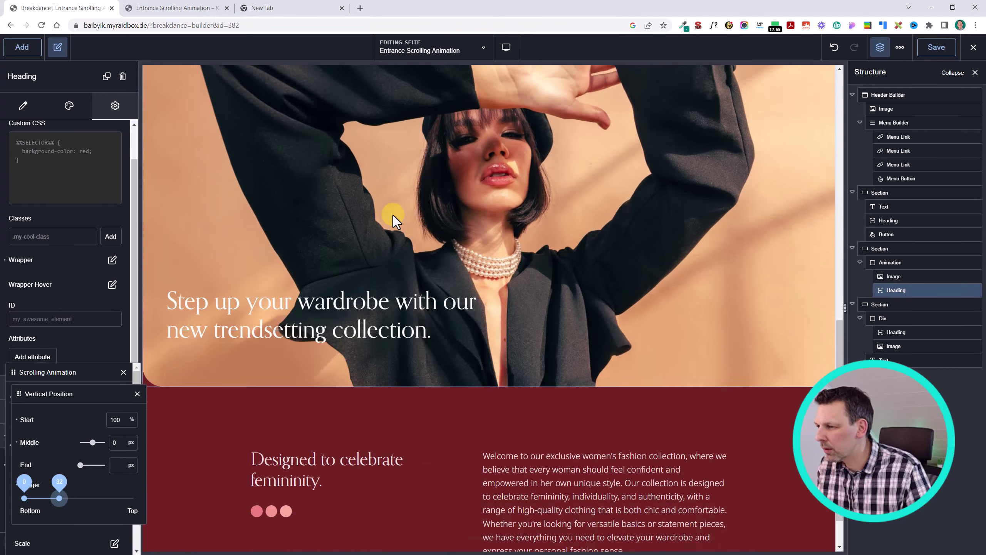
scroll(393, 216, "up", 4)
left_click_drag(24, 499, 36, 497)
scroll(321, 312, "down", 3)
scroll(321, 313, "up", 5)
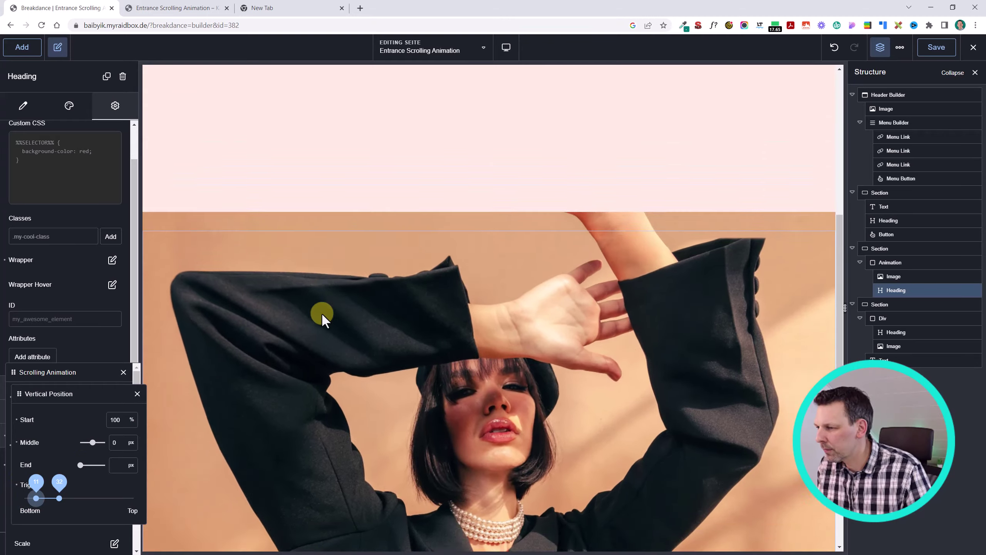
- Scroll the canvas to watch the heading rise into place, then select the image's Animation container
scroll(321, 313, "down", 6)
scroll(316, 353, "up", 5)
scroll(316, 353, "down", 3)
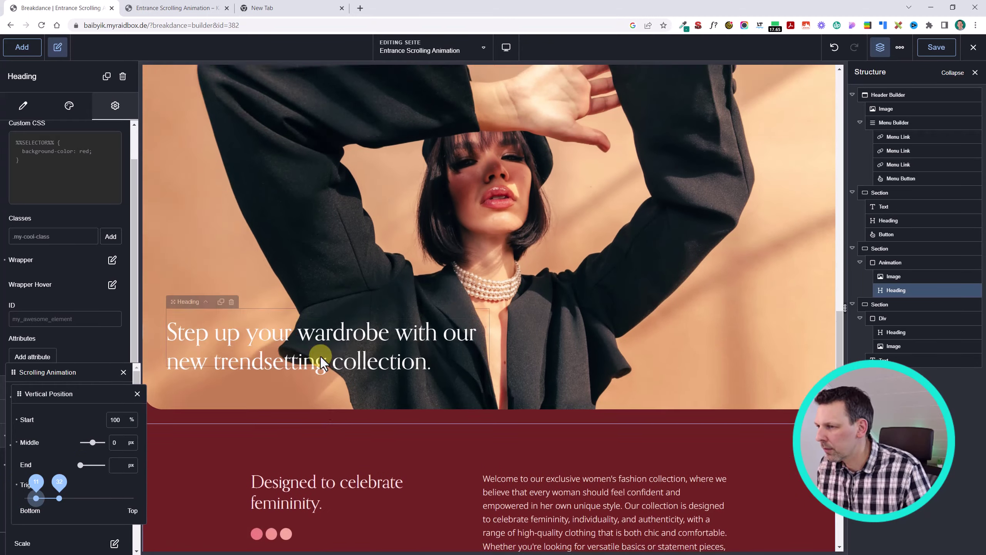
scroll(320, 356, "up", 5)
scroll(649, 324, "down", 3)
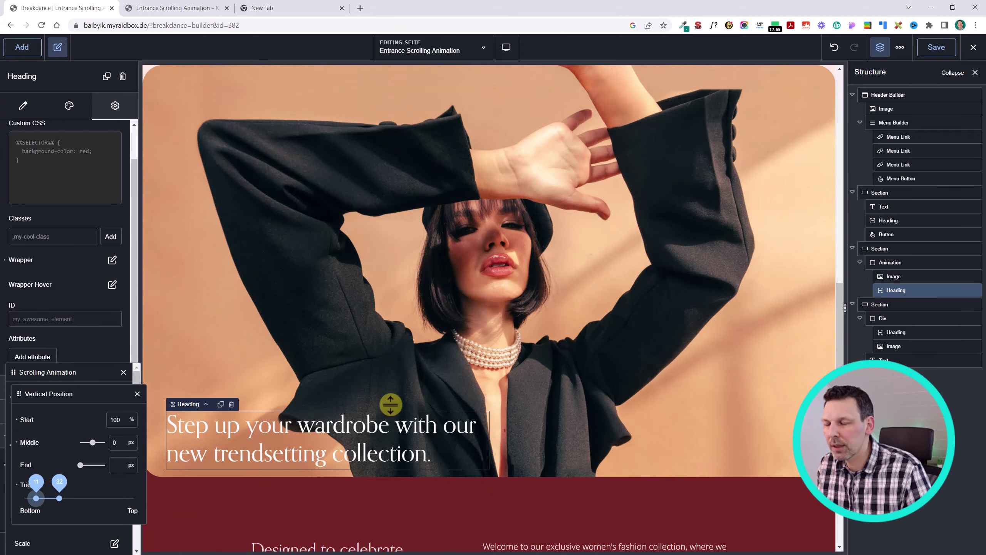
scroll(390, 404, "up", 5)
scroll(387, 404, "down", 3)
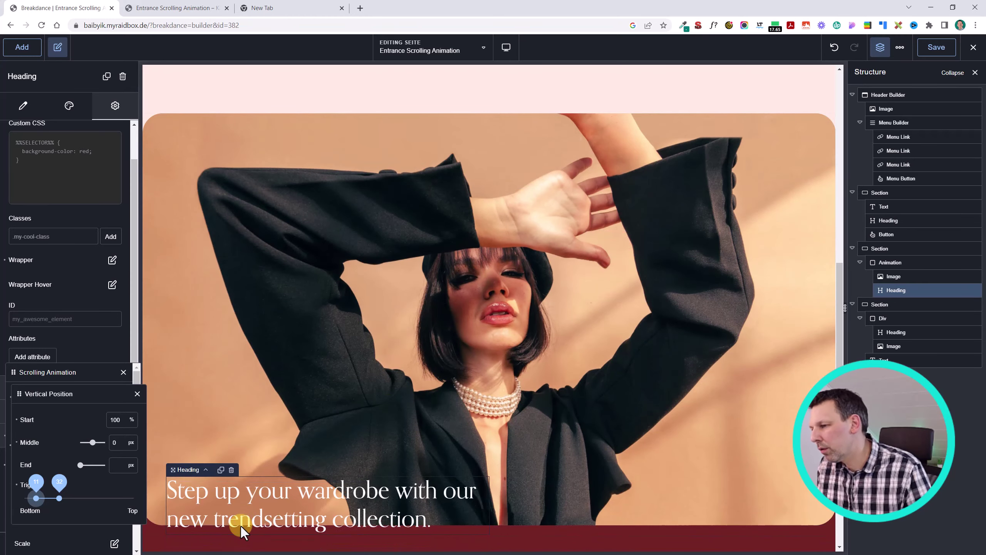
scroll(240, 525, "up", 2)
scroll(240, 526, "down", 1)
scroll(240, 522, "up", 1)
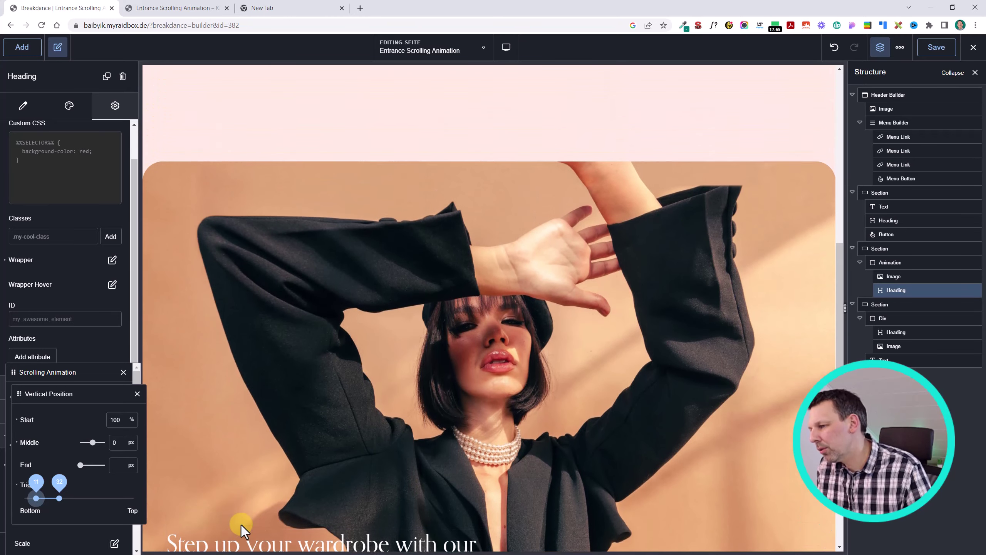
scroll(241, 524, "down", 1)
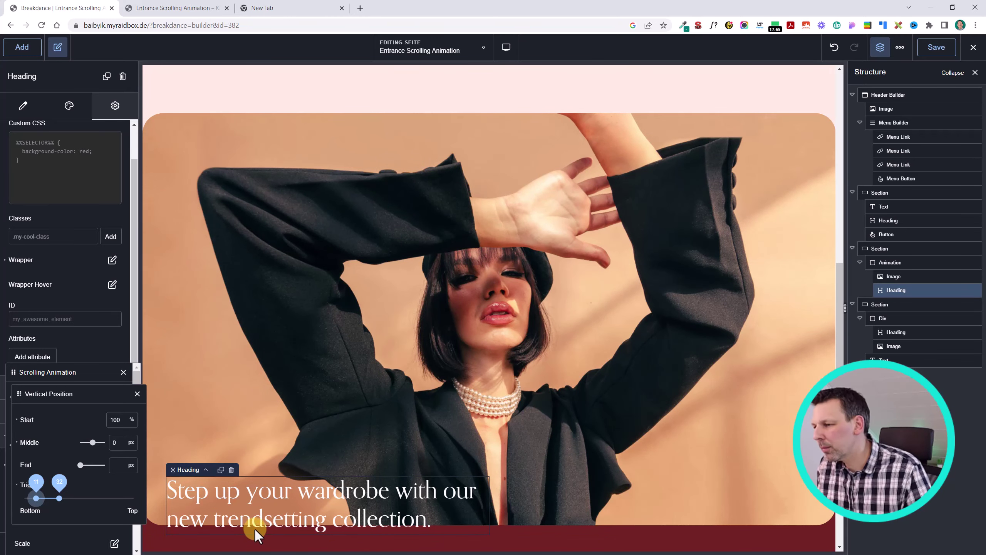
left_click(896, 263)
left_click(47, 539)
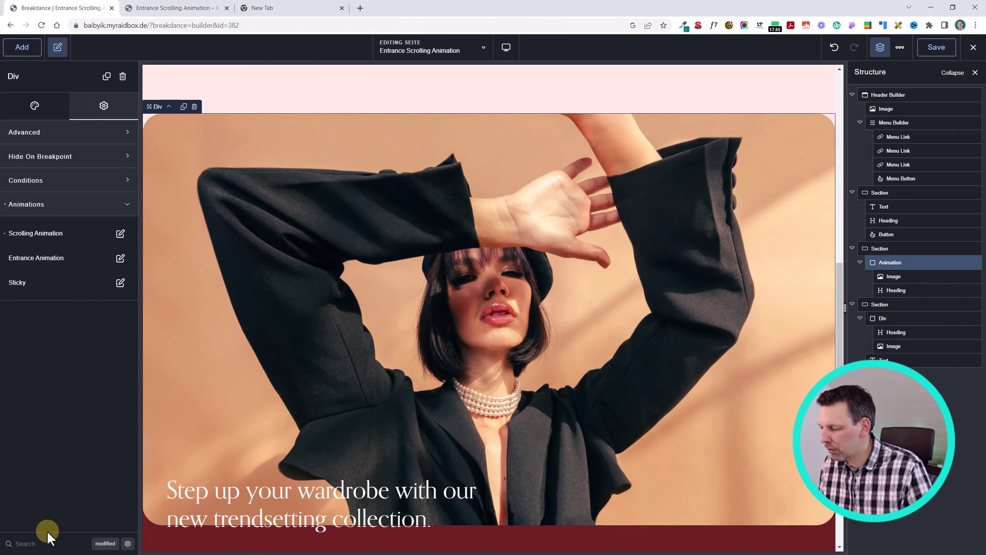
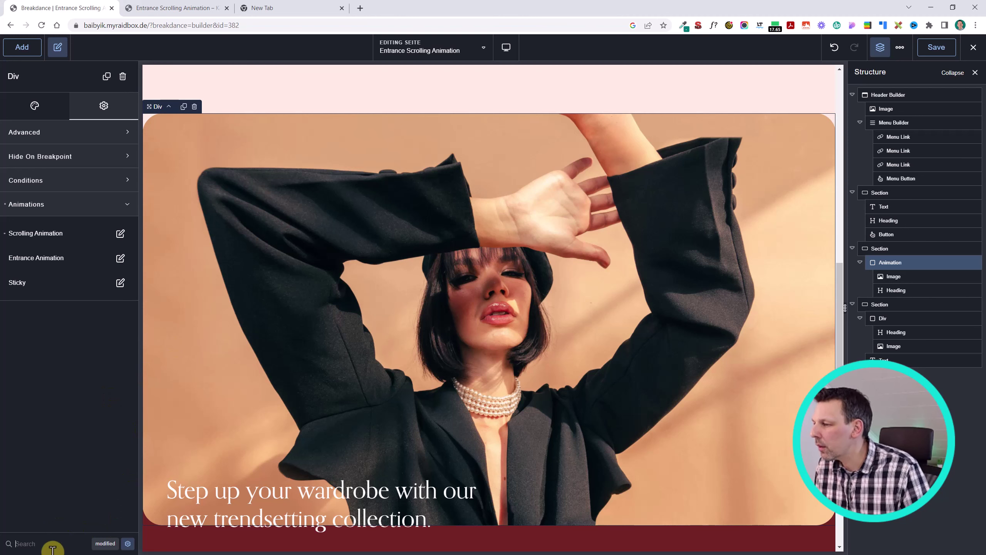
- Find the Overflow setting by searching 'overflo' and set the Div's Overflow to hidden
type("overflo")
left_click(98, 181)
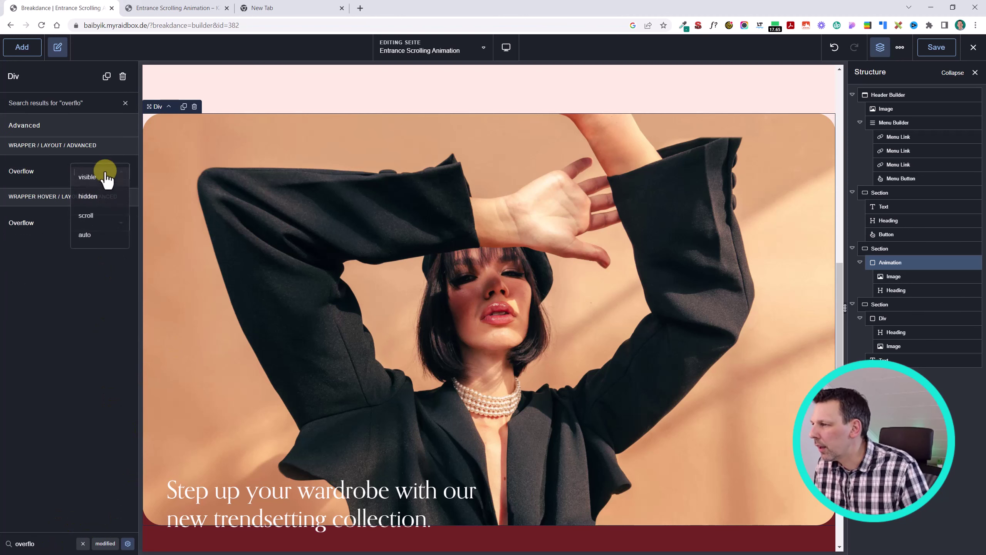
left_click(105, 195)
scroll(388, 516, "down", 1)
scroll(388, 485, "up", 2)
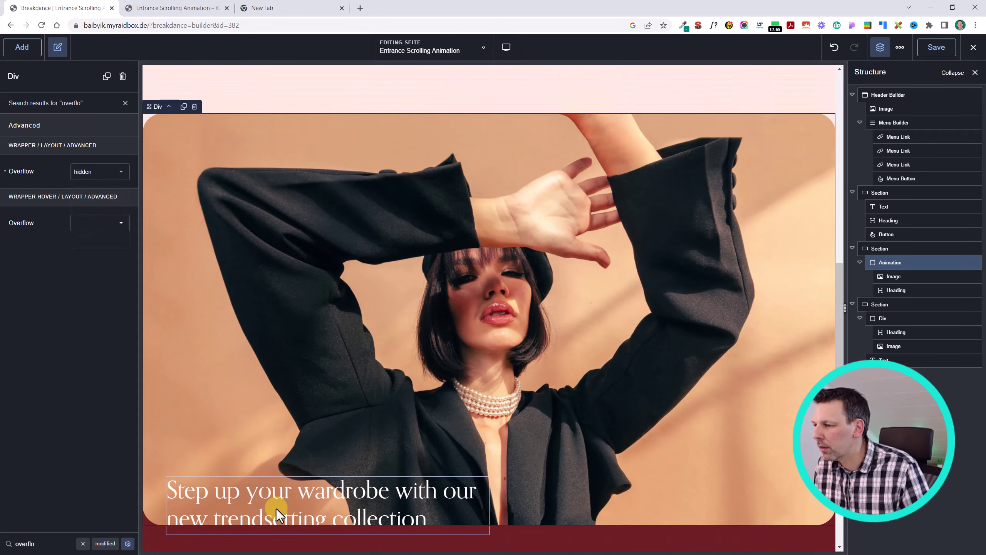
- Reselect the hero image container and review its scrolling animation Opacity values
left_click(875, 245)
left_click(635, 241)
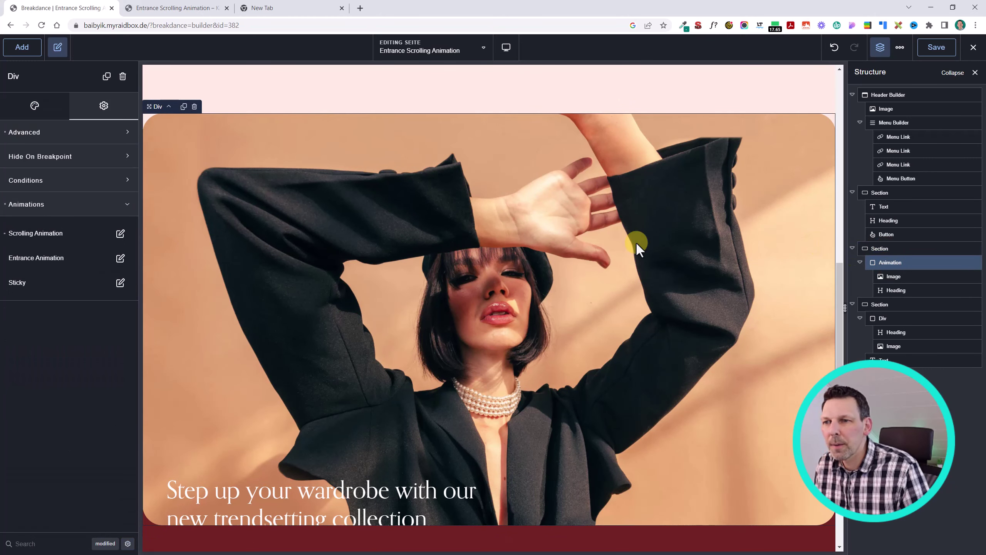
left_click(106, 234)
left_click(115, 350)
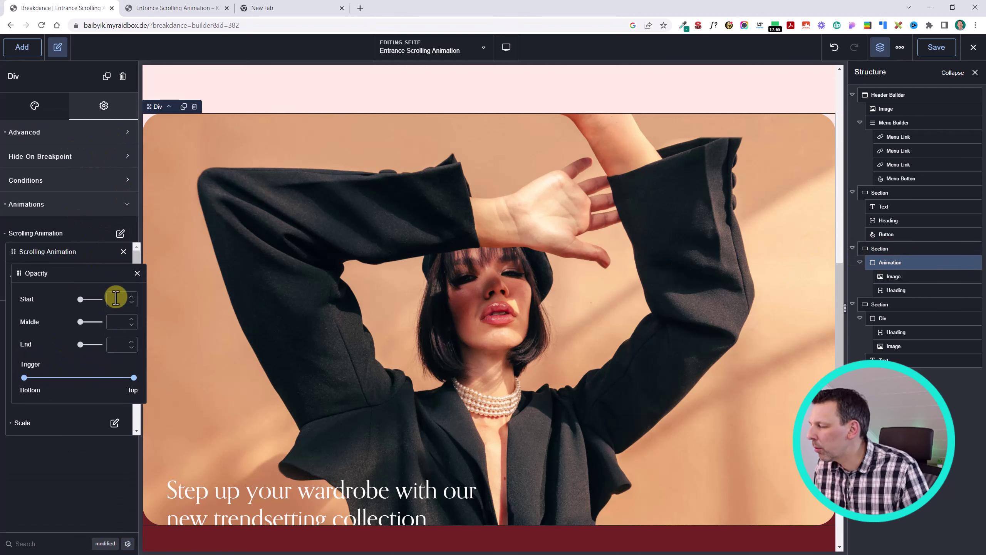
key("Tab")
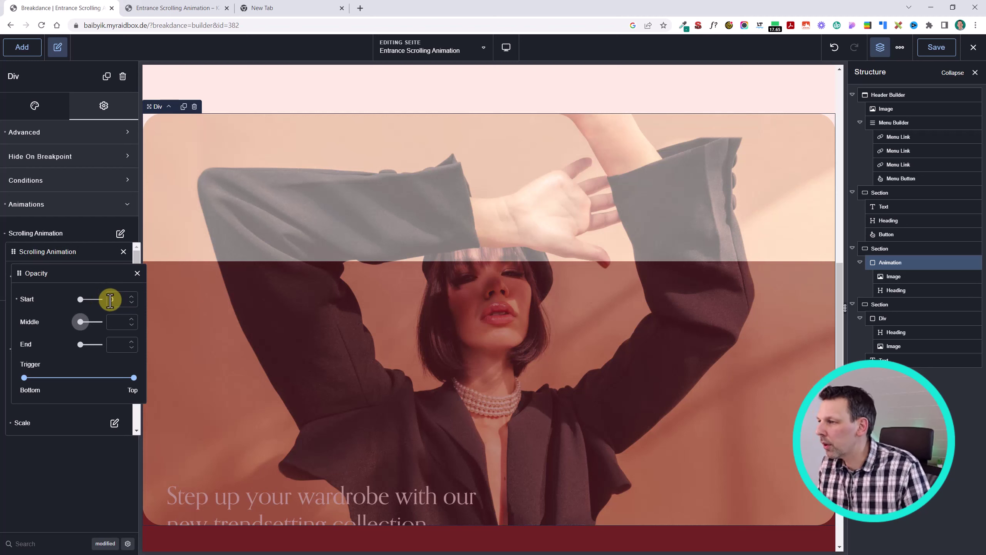
left_click(137, 273)
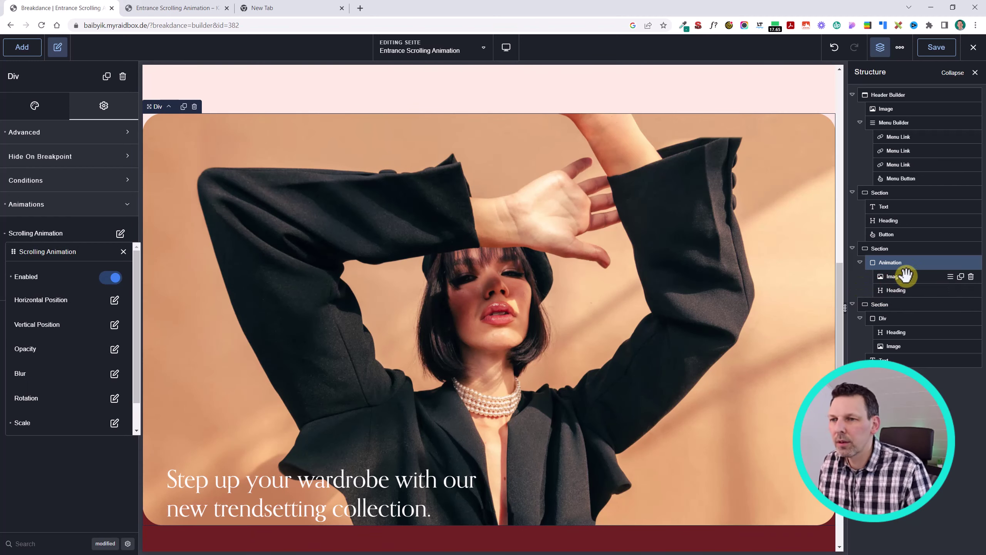
- Give the hero heading a scrolling Opacity of Start 0 and Middle 1, with End cleared
left_click(904, 288)
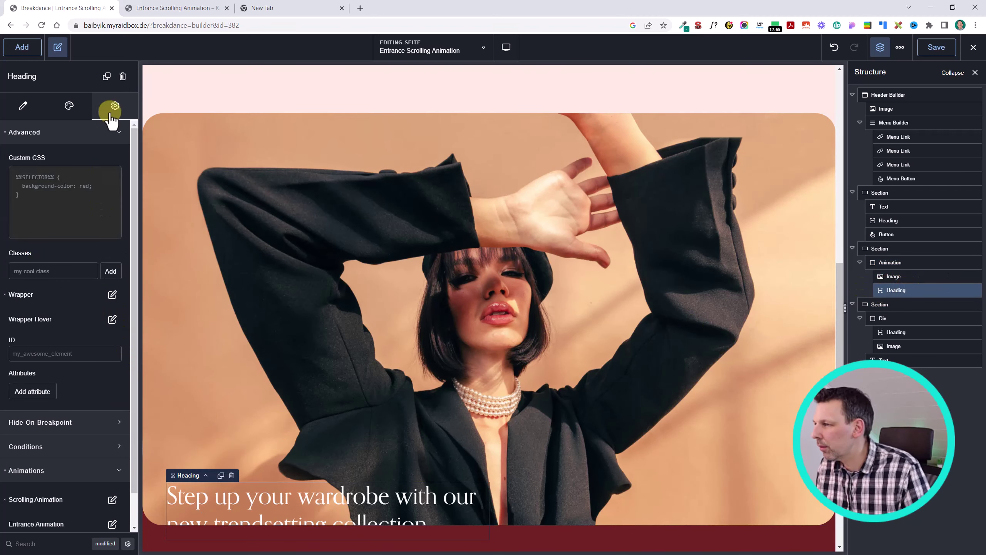
scroll(78, 447, "down", 1)
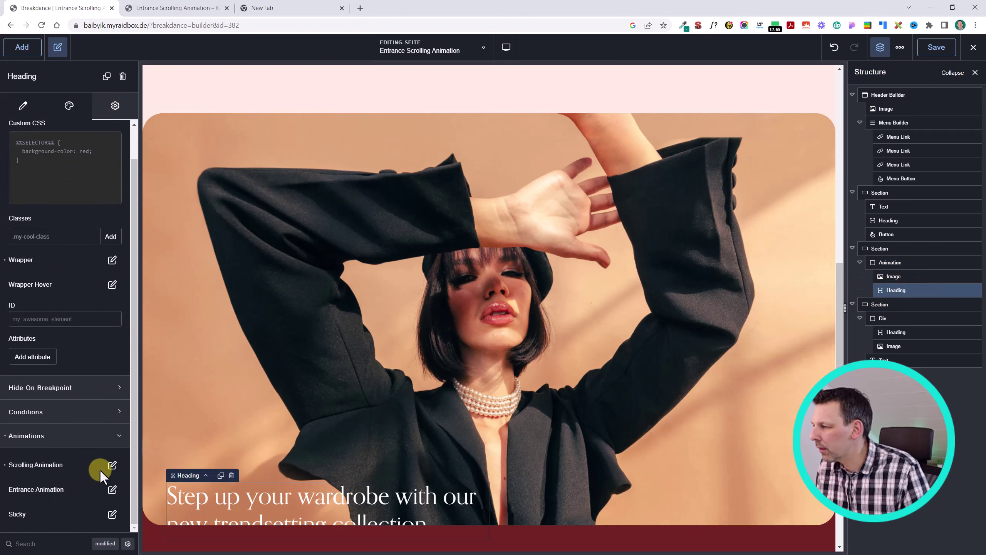
left_click(110, 466)
scroll(111, 472, "down", 1)
left_click(114, 434)
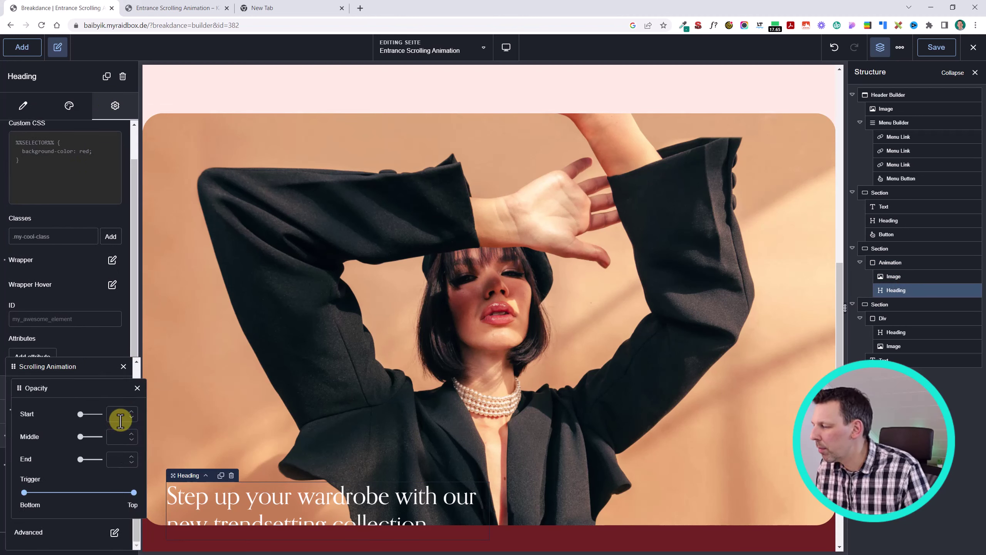
type("0")
left_click(117, 459)
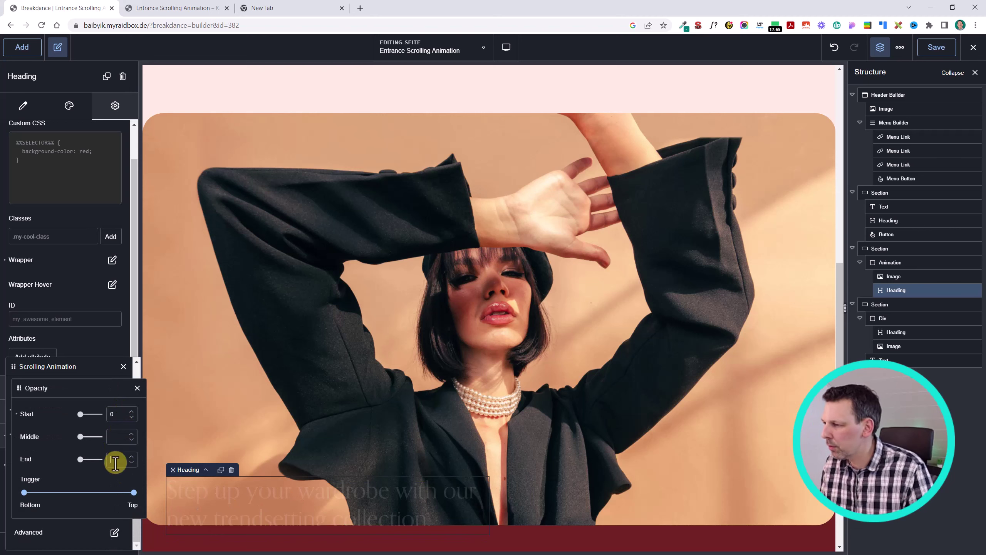
type("1")
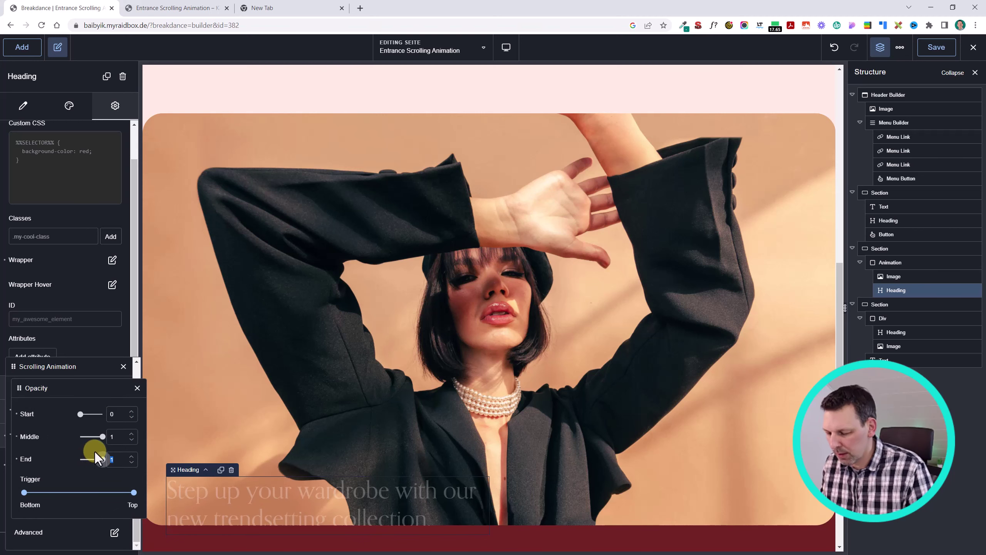
key("BackSpace")
scroll(395, 361, "down", 5)
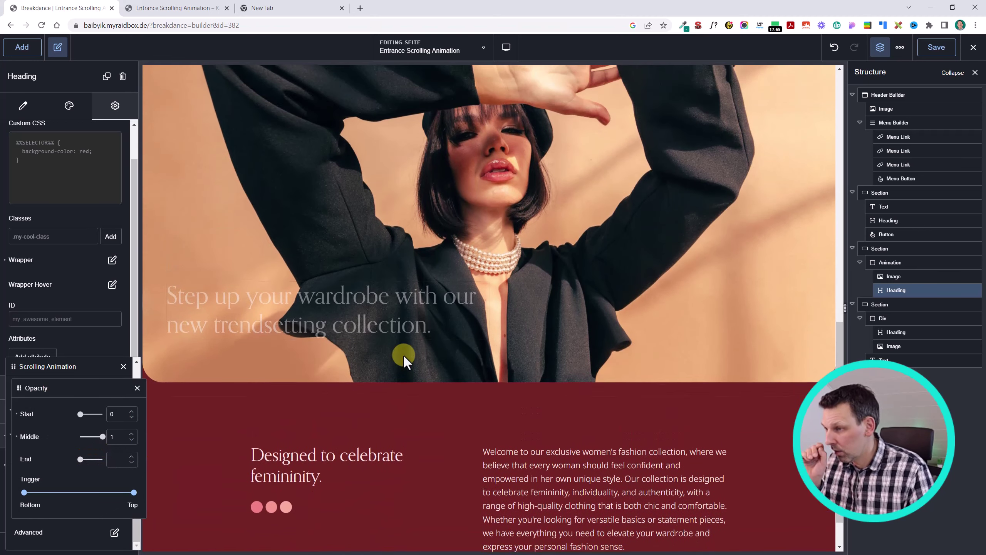
scroll(403, 354, "up", 5)
- Shorten the fade's trigger range to end around 50 and preview it on the canvas
left_click_drag(133, 492, 79, 490)
scroll(430, 326, "down", 7)
scroll(434, 317, "up", 6)
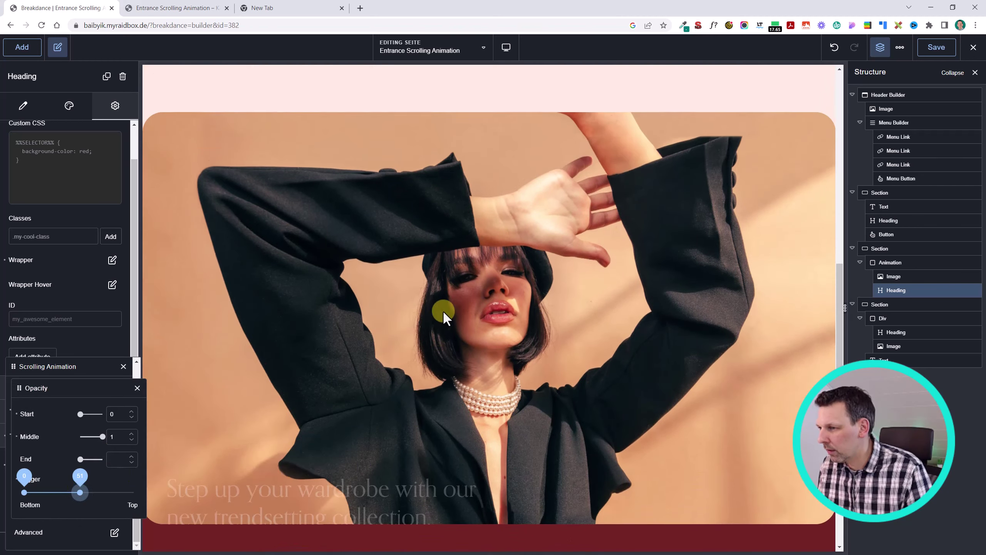
scroll(442, 310, "down", 6)
scroll(442, 310, "up", 5)
scroll(437, 335, "down", 5)
scroll(436, 342, "up", 1)
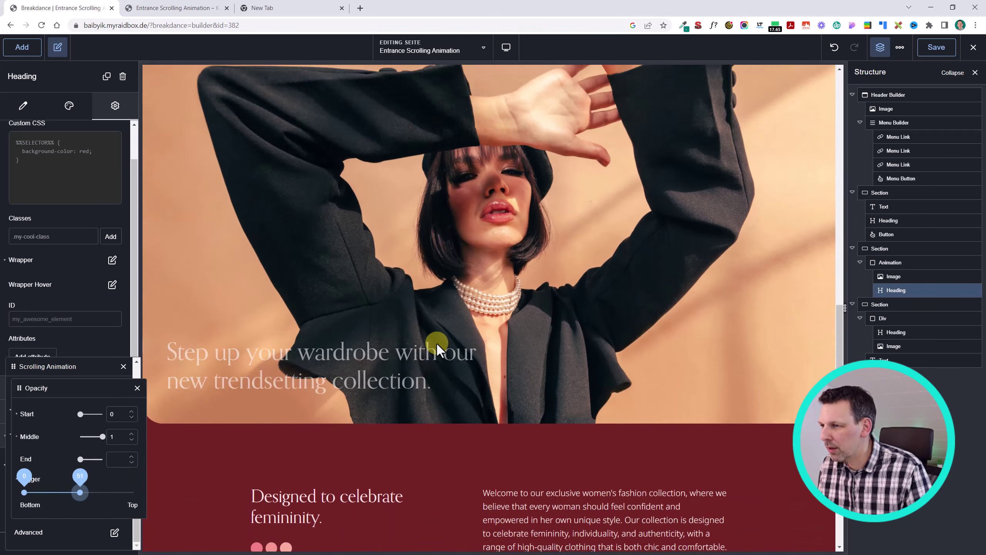
scroll(436, 342, "down", 3)
left_click(361, 435)
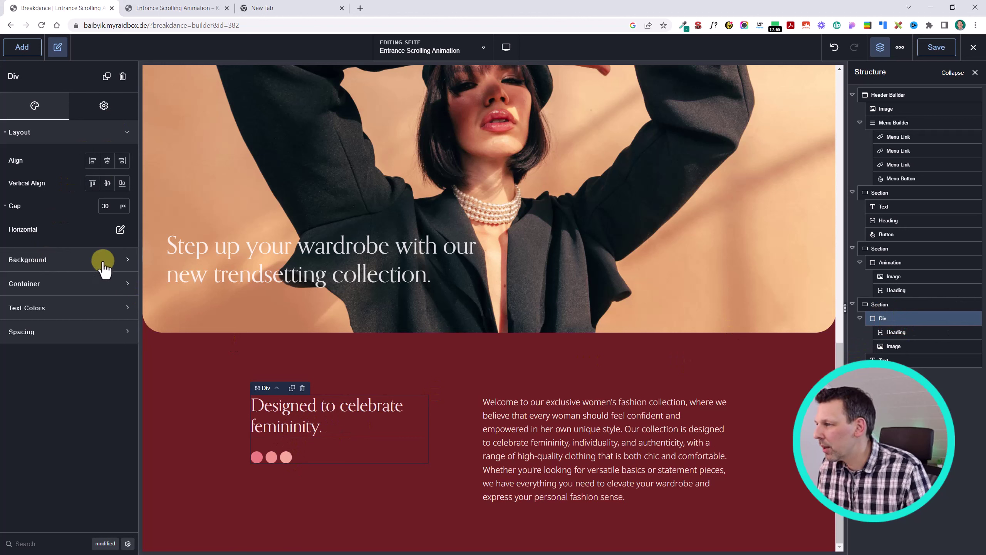
- Give the 'Designed to celebrate femininity' block a Slide Left entrance animation
left_click(104, 106)
left_click(82, 206)
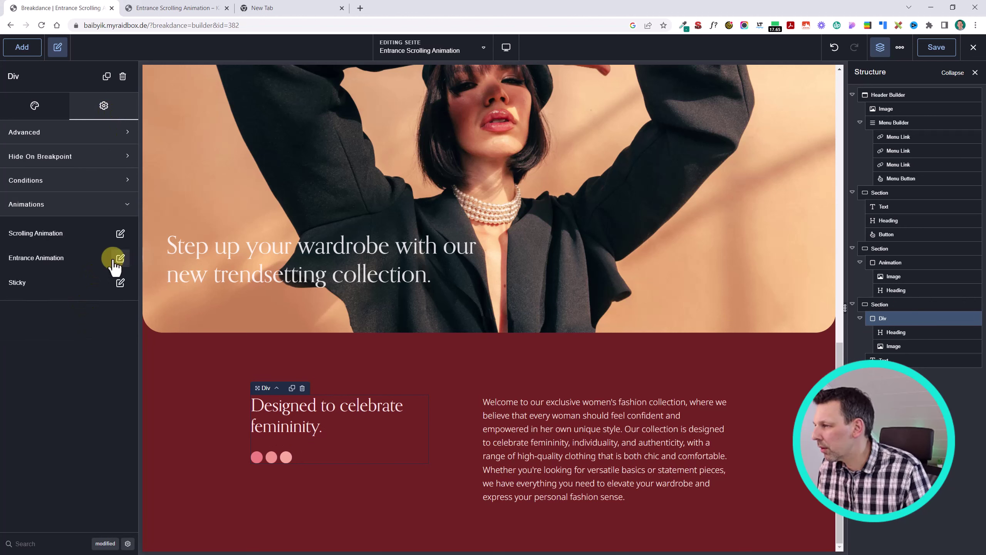
left_click(120, 258)
left_click(88, 315)
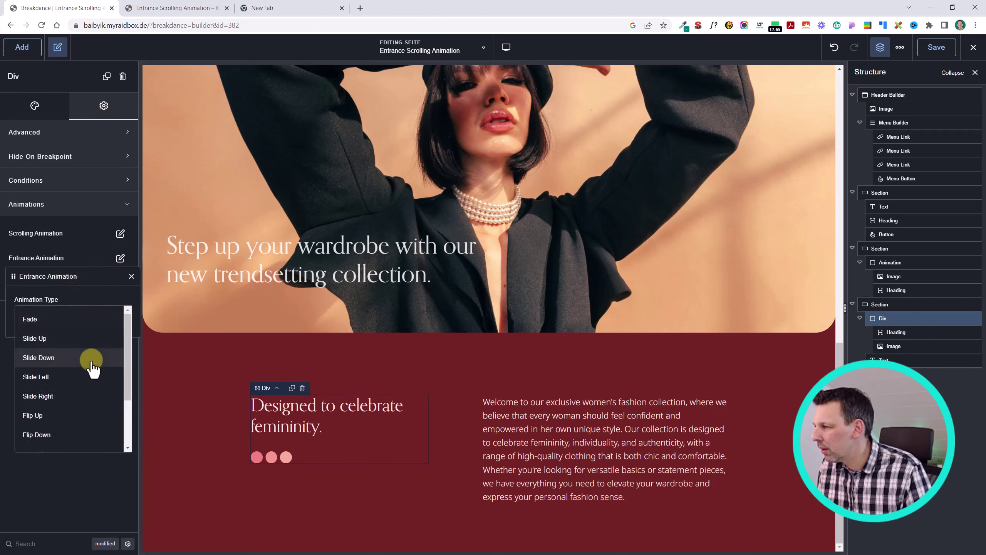
left_click(91, 379)
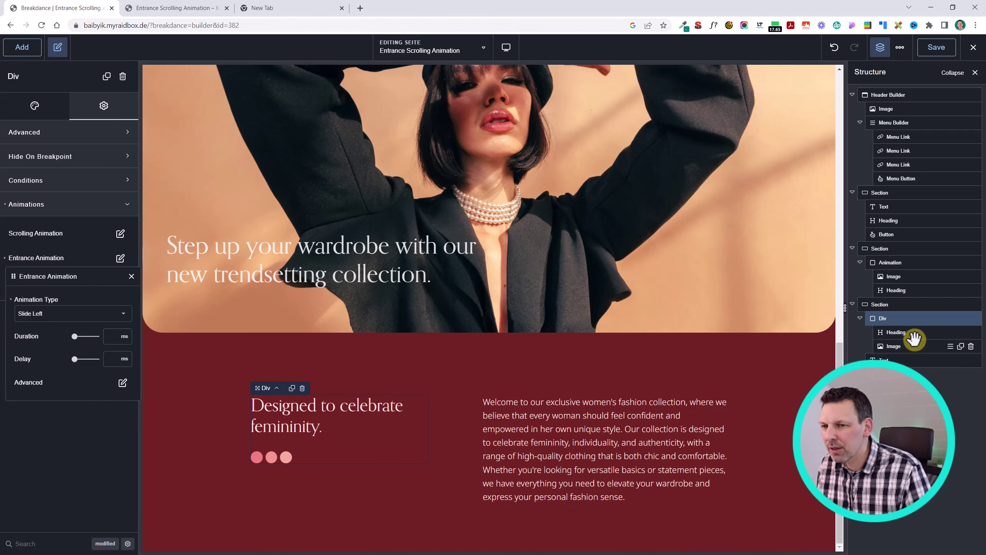
- Give the red section's paragraph a Slide Right entrance animation
left_click(893, 346)
left_click(896, 332)
left_click(893, 359)
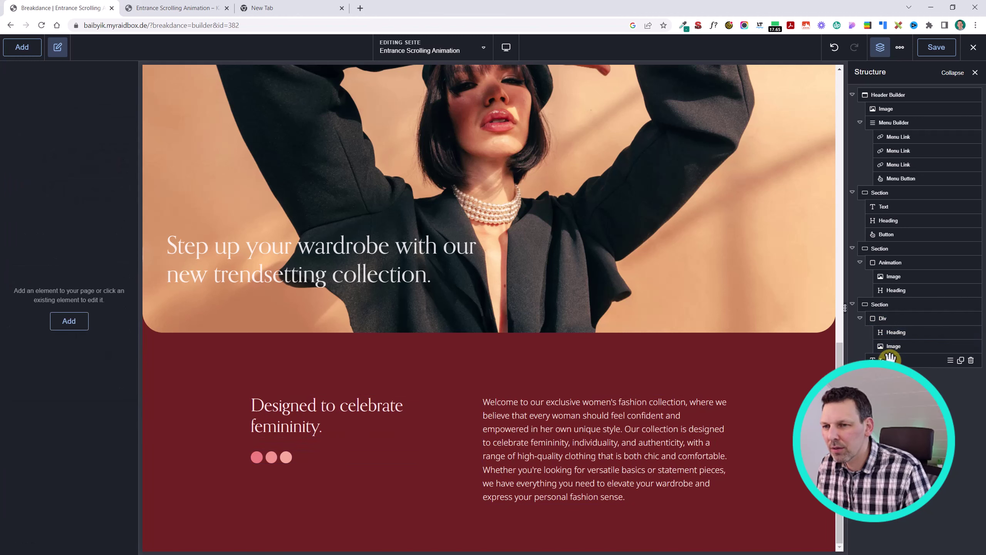
left_click(623, 417)
left_click(115, 105)
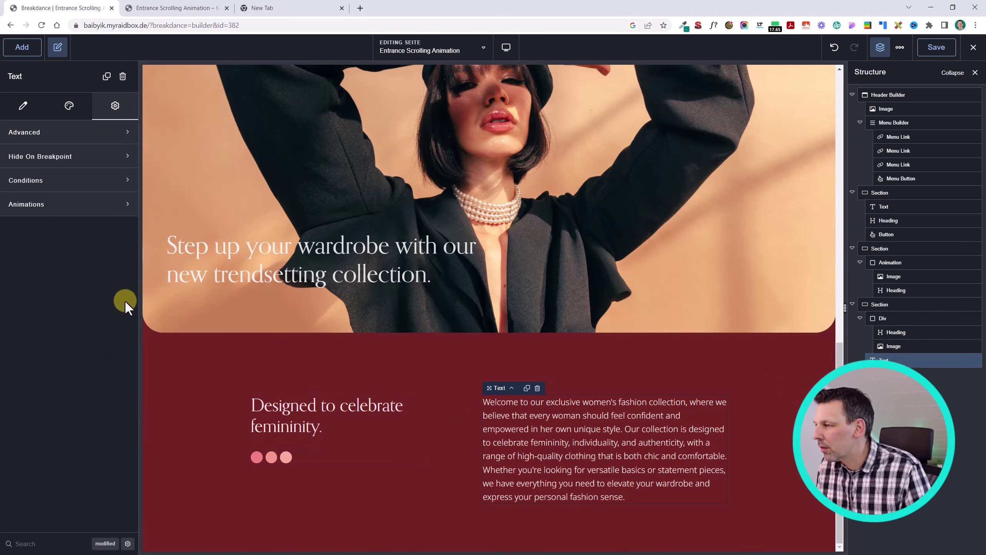
left_click(82, 210)
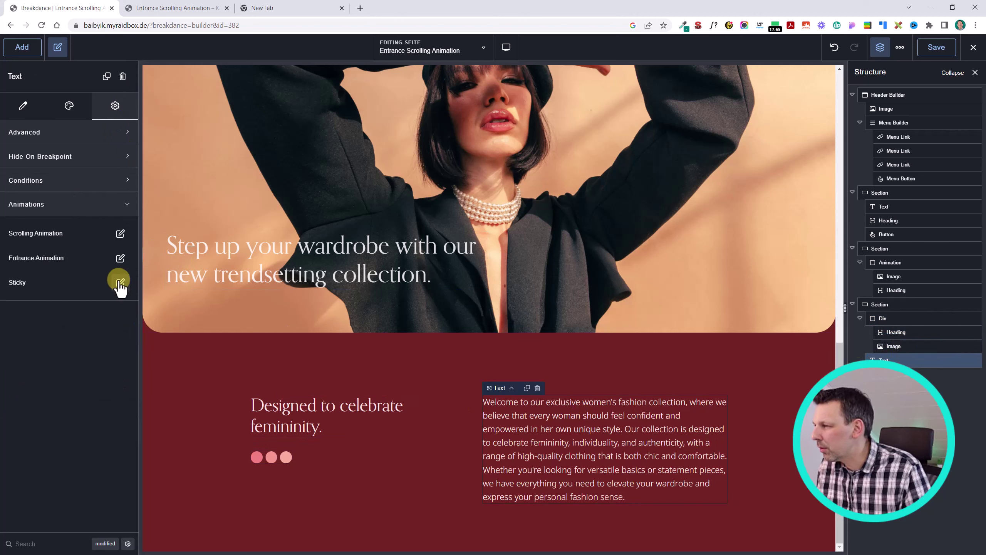
left_click(120, 258)
left_click(103, 306)
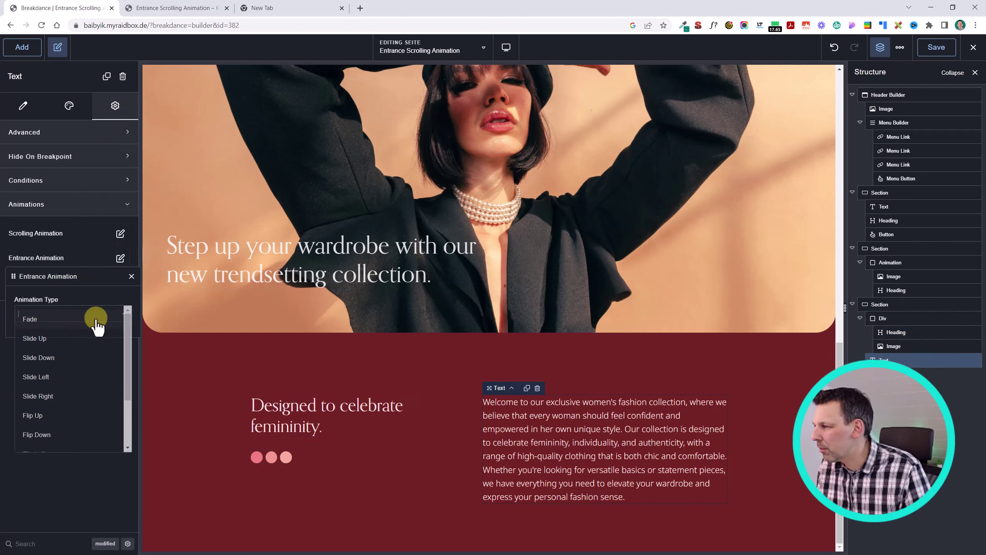
left_click(80, 395)
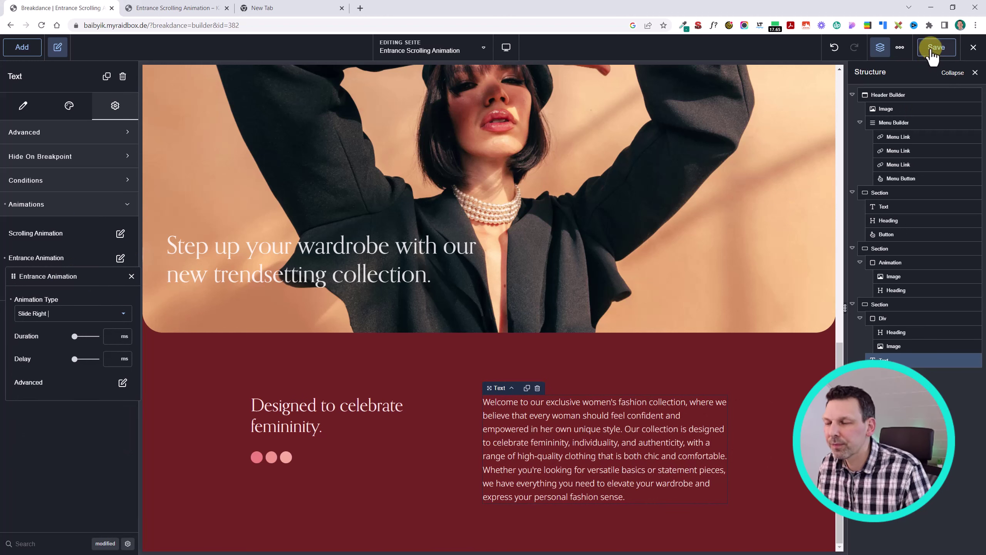
- Increase the red section's top padding to 144px, then open the live page preview
left_click(582, 352)
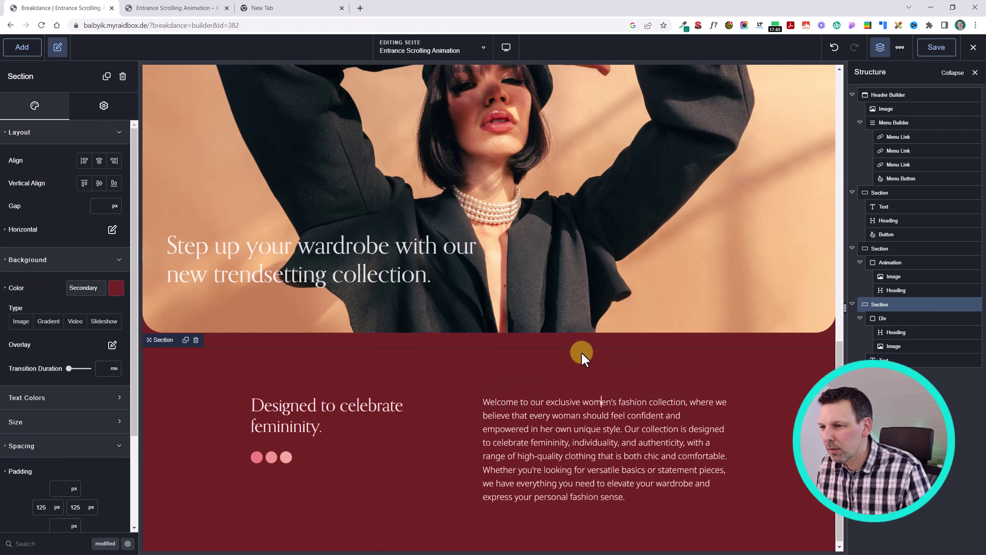
left_click_drag(581, 349, 579, 416)
scroll(579, 416, "down", 2)
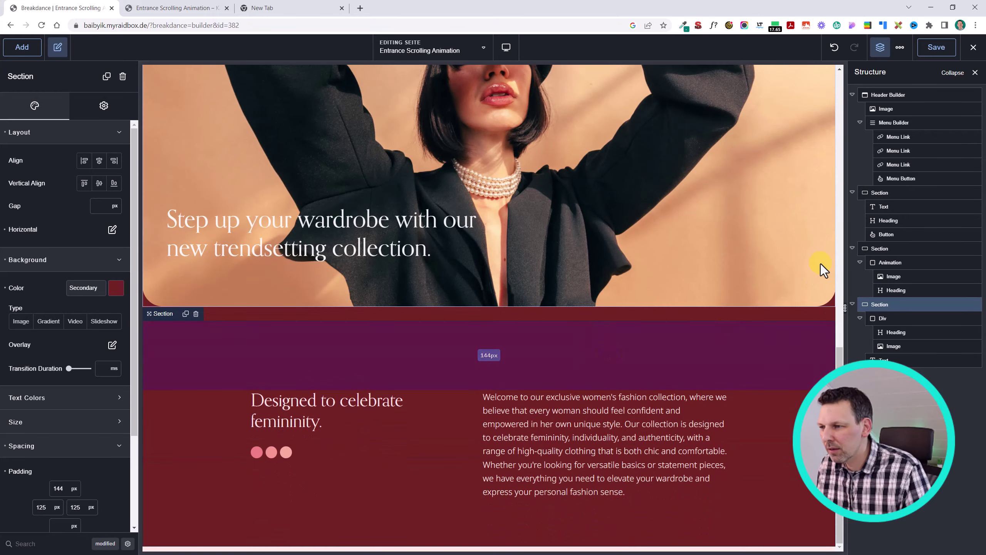
left_click(177, 8)
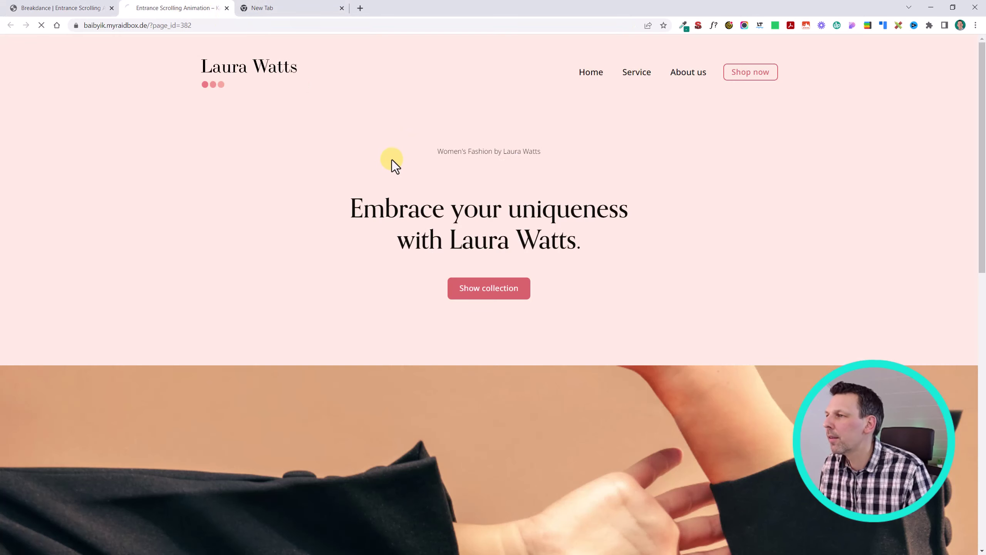
- Scroll the live page up and down to watch the hero image scale and heading fade
scroll(676, 165, "down", 6)
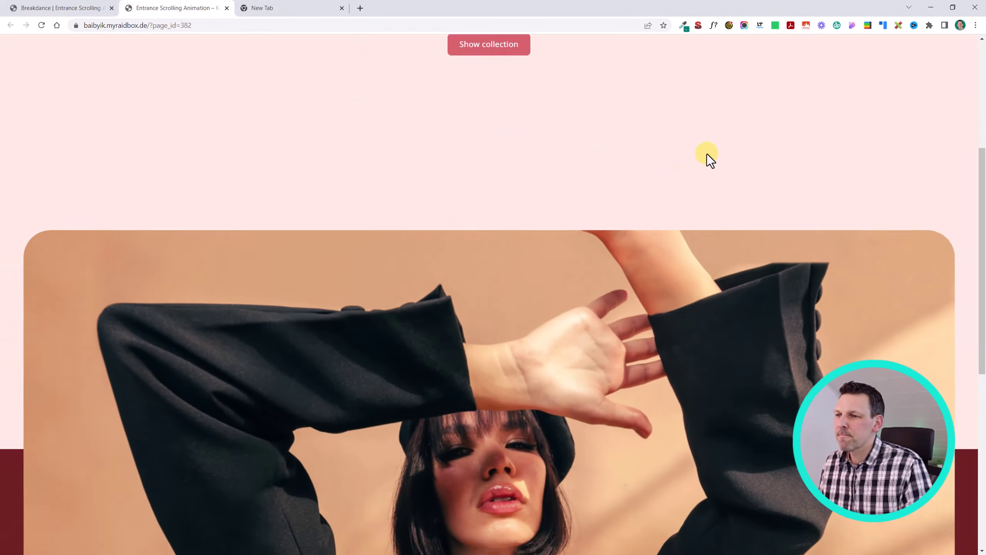
scroll(705, 157, "down", 5)
scroll(704, 157, "up", 8)
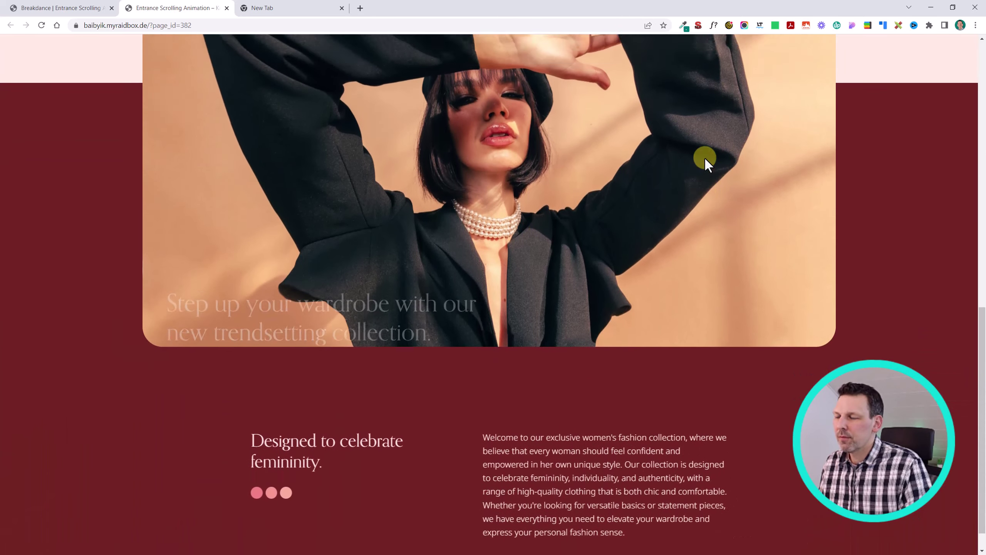
scroll(706, 164, "up", 2)
scroll(705, 164, "down", 9)
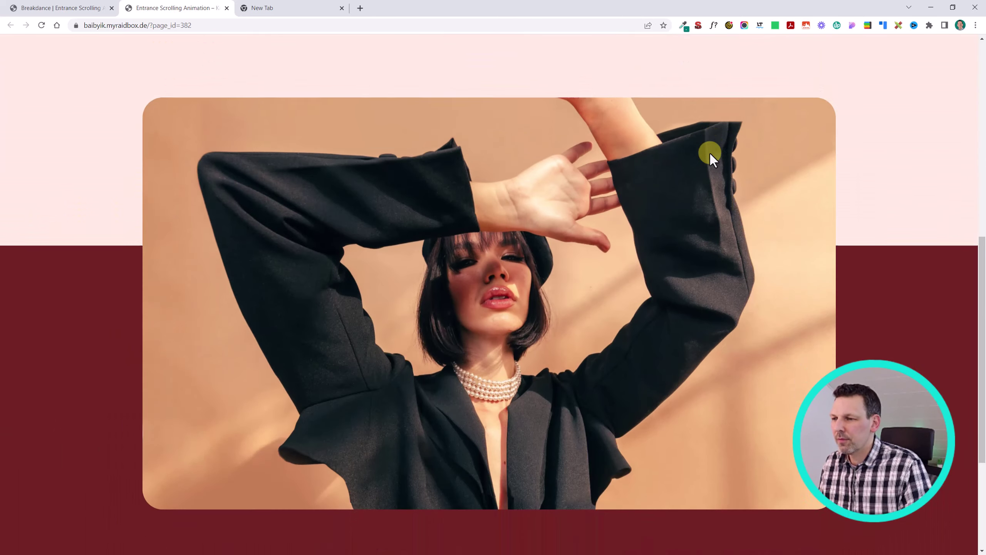
scroll(738, 183, "up", 10)
scroll(773, 216, "down", 9)
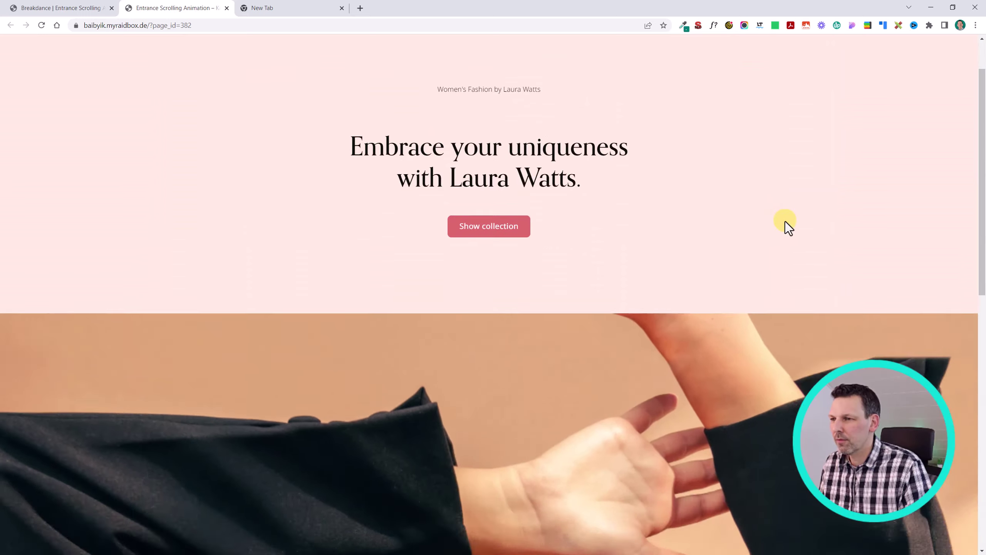
- Go back to the builder and select the hero heading, briefly rechecking the live page
left_click(93, 8)
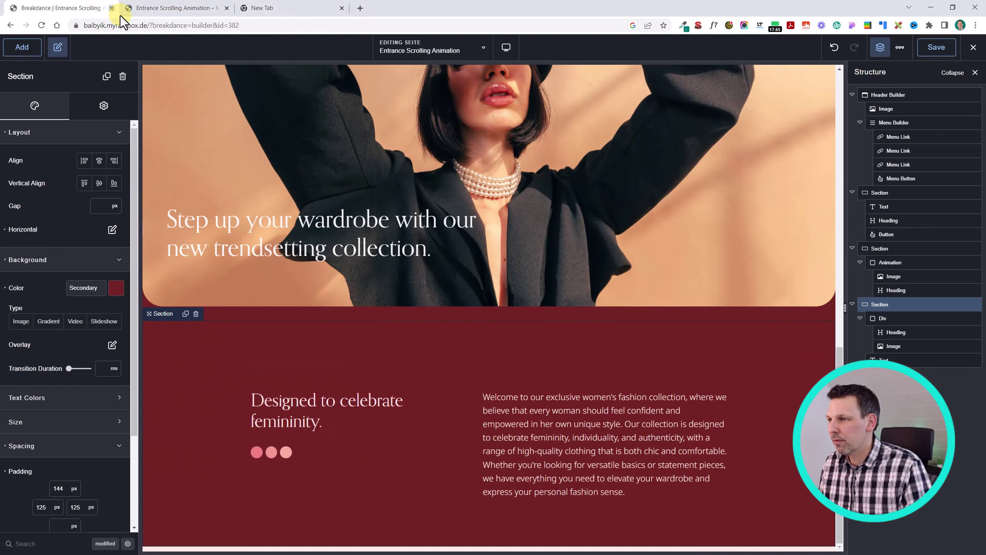
left_click(309, 227)
left_click(175, 7)
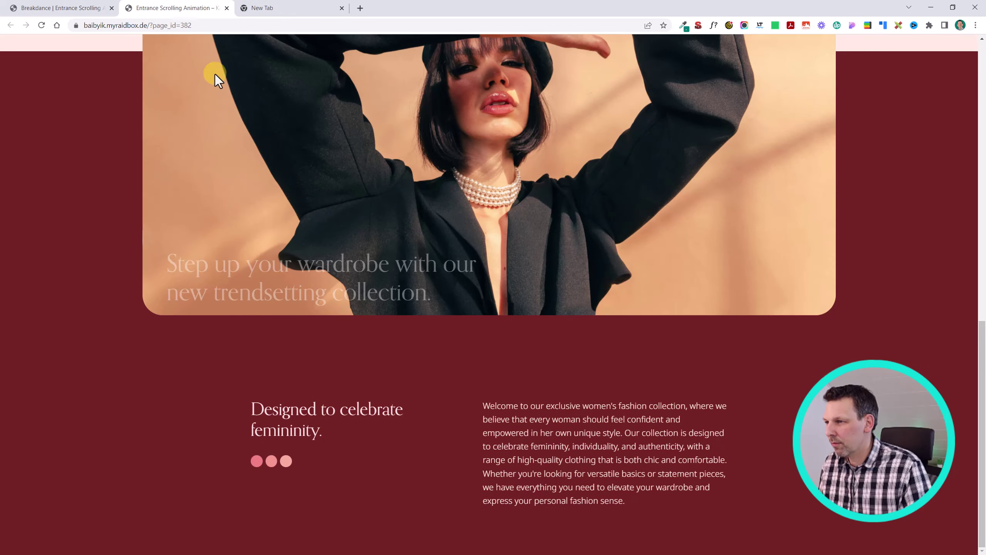
left_click(62, 8)
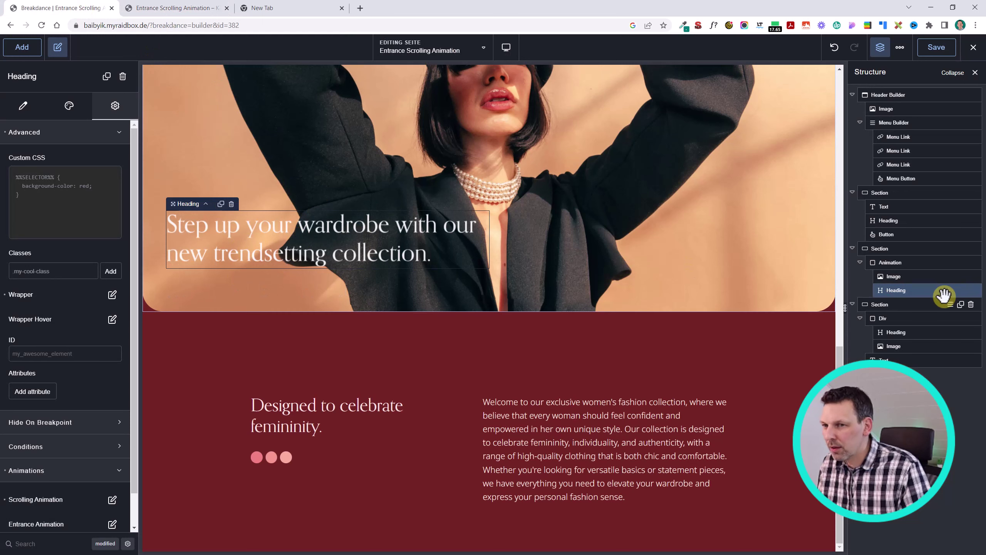
- Select the Animation container wrapping the hero image and show its scrolling animation options
left_click(892, 263)
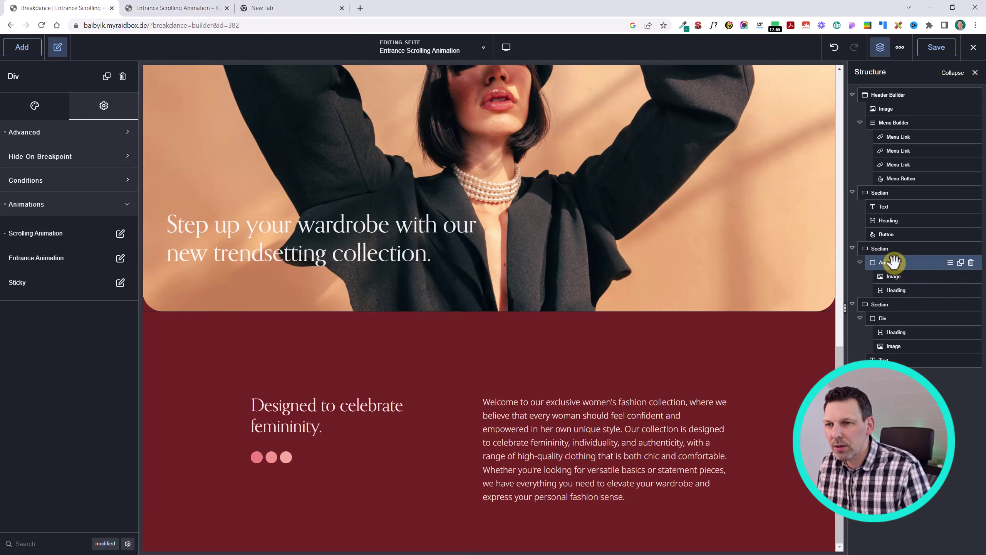
left_click(120, 233)
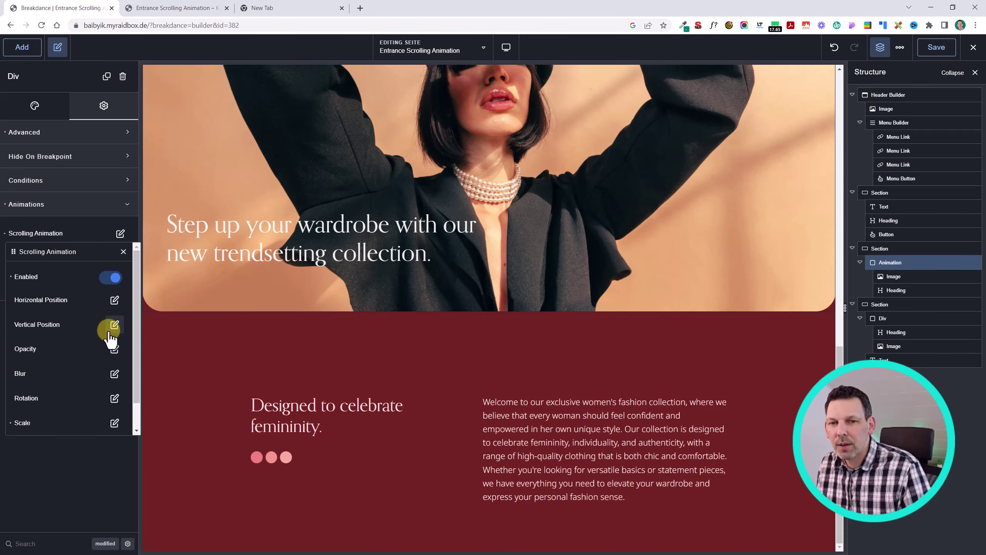
scroll(105, 369, "down", 1)
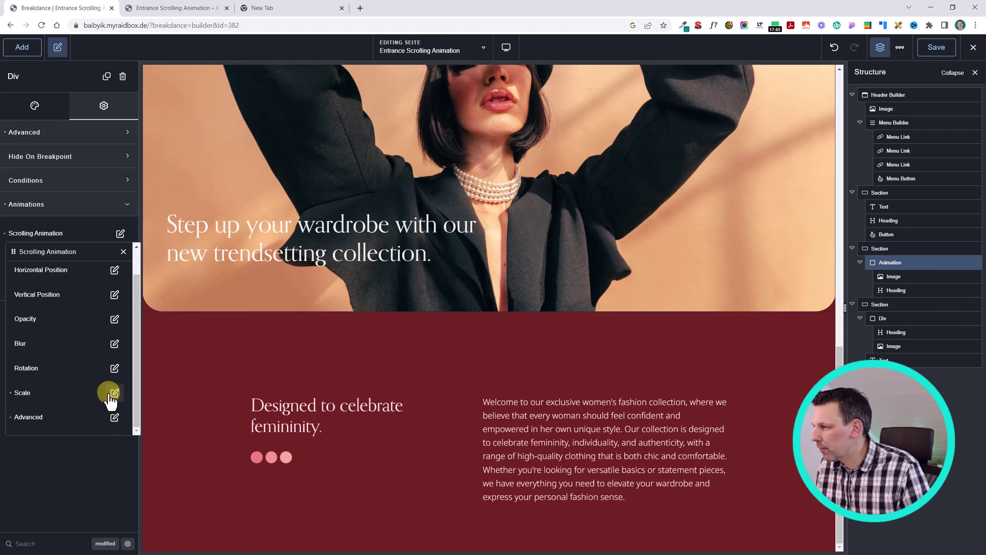
- Select the hero heading and bring up its scrolling Vertical Position settings
scroll(111, 288, "up", 1)
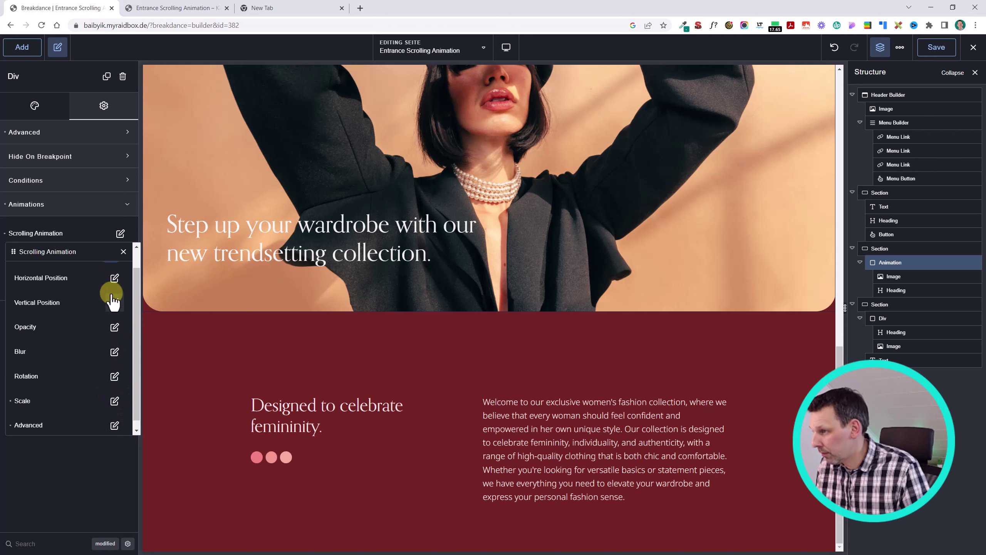
left_click(884, 291)
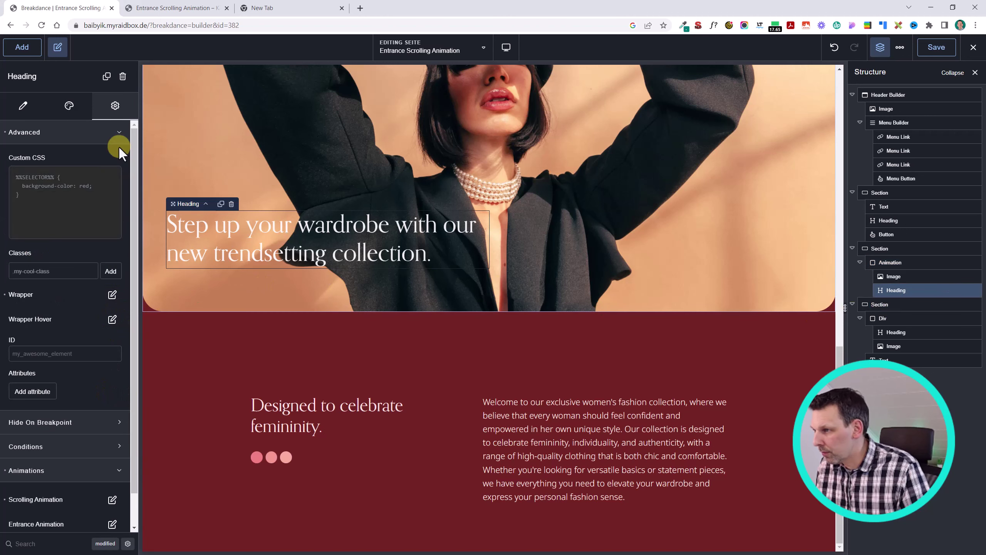
left_click(116, 106)
scroll(99, 486, "down", 1)
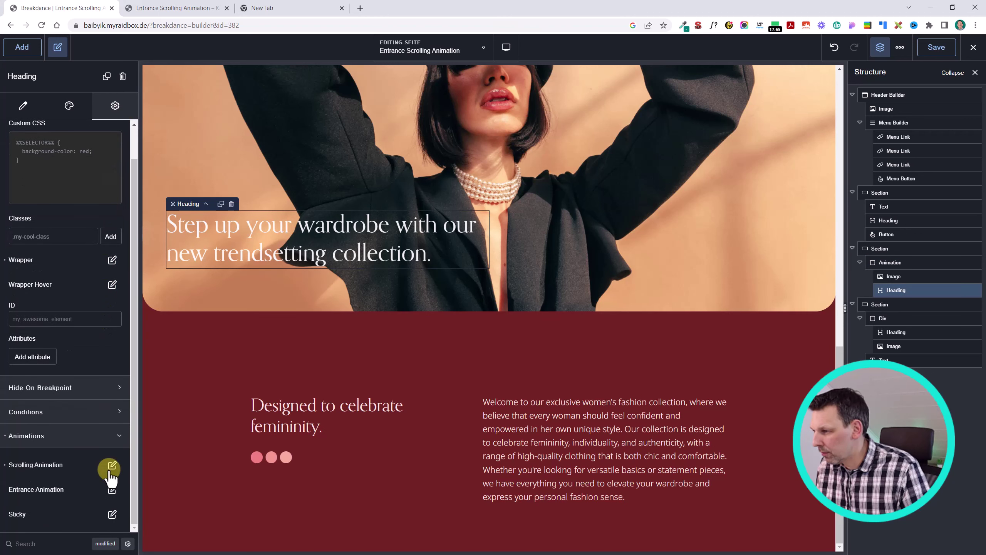
left_click(111, 466)
left_click(113, 440)
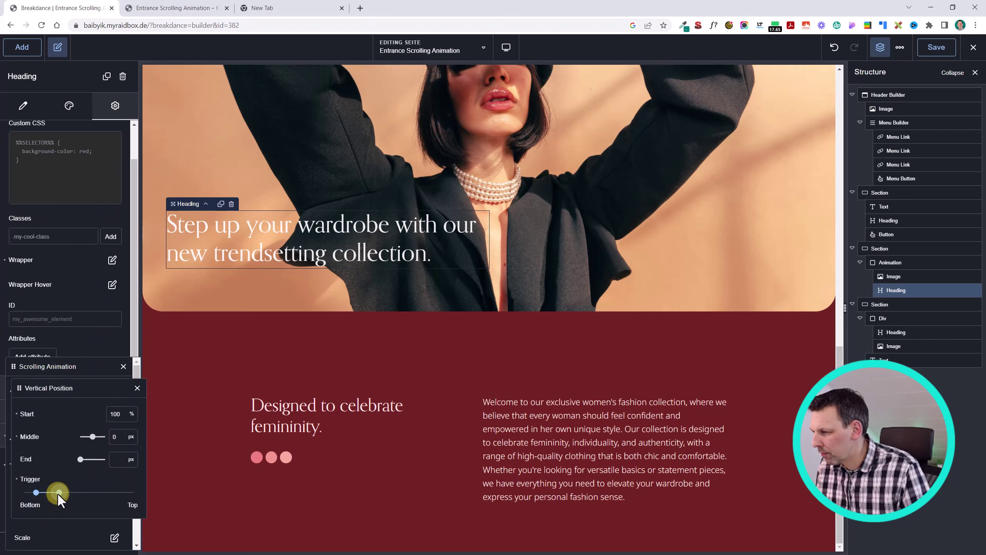
- Set the Vertical Position End to 0 and drag the trigger start down to 0
left_click(113, 459)
type("0")
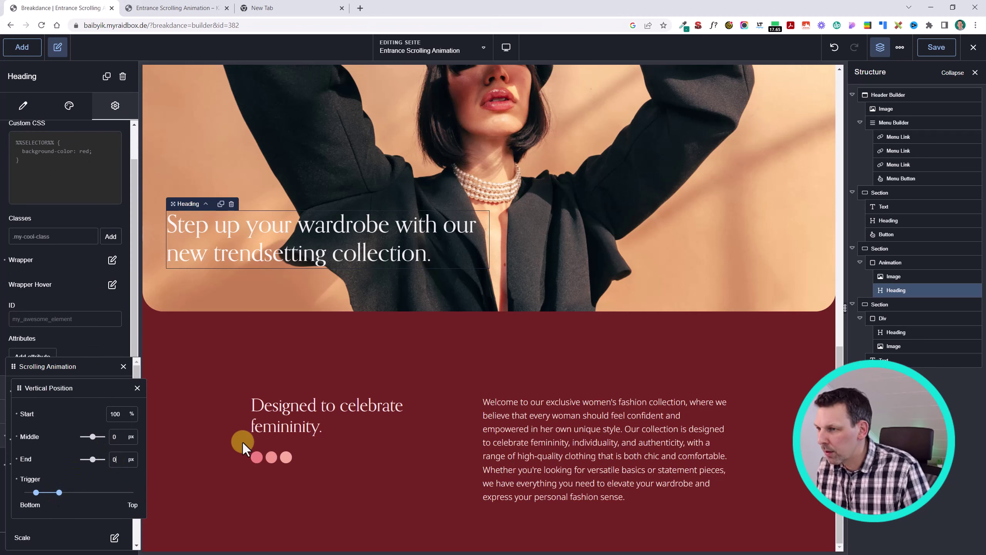
scroll(347, 368, "up", 8)
scroll(344, 357, "down", 6)
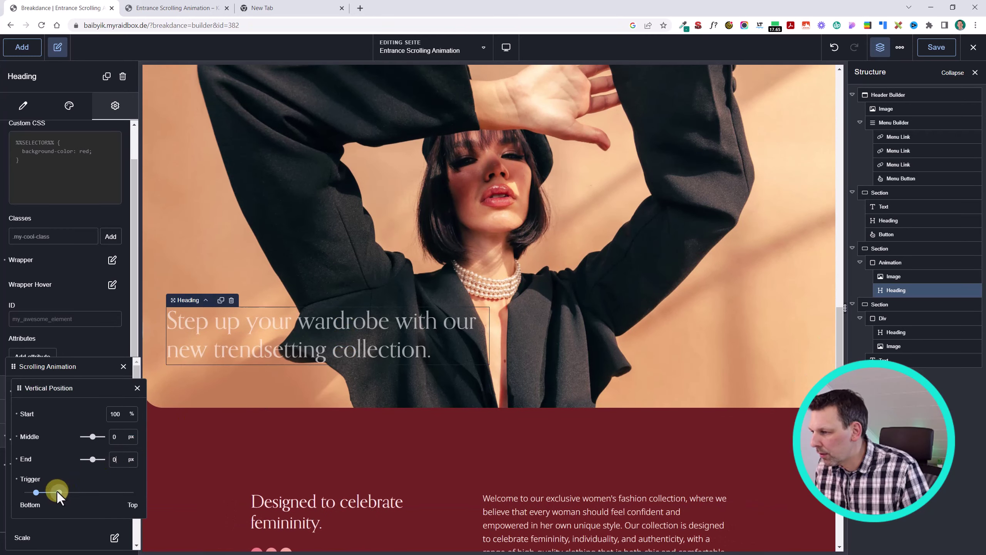
left_click_drag(27, 492, 22, 490)
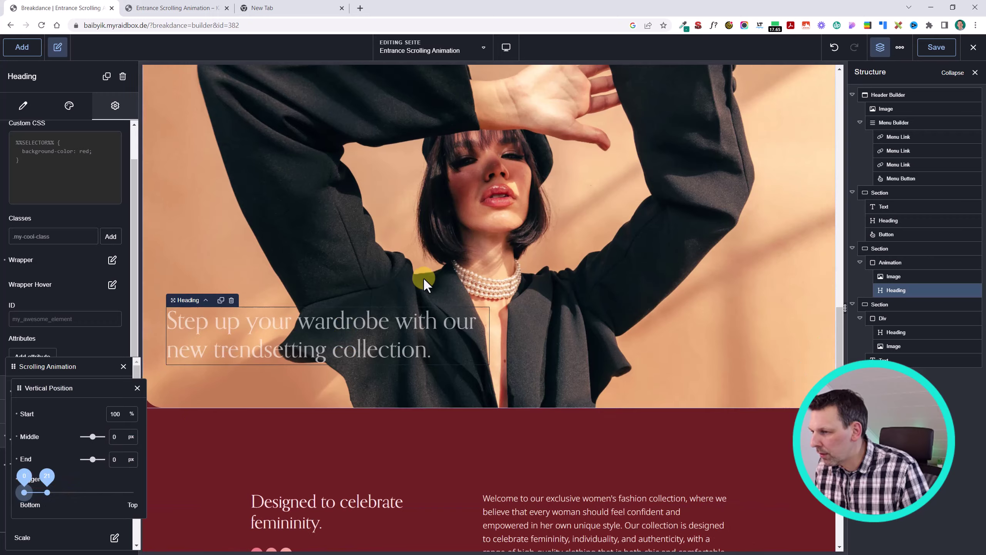
scroll(423, 277, "up", 4)
scroll(423, 276, "down", 6)
scroll(422, 276, "up", 3)
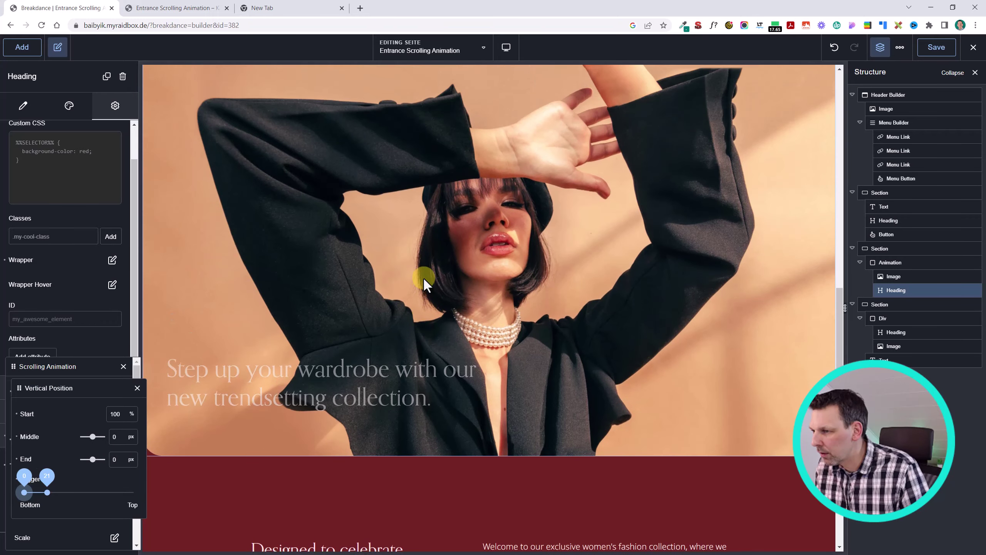
scroll(423, 276, "down", 1)
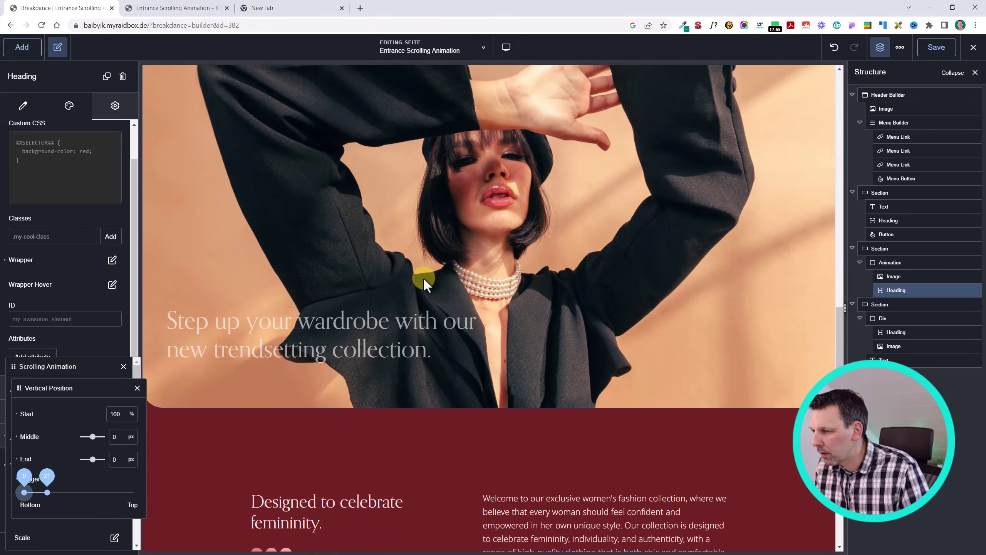
left_click(137, 387)
- Set the heading's scroll transform origin to bottom centre (100 top, 50 left)
scroll(128, 505, "down", 1)
left_click(116, 533)
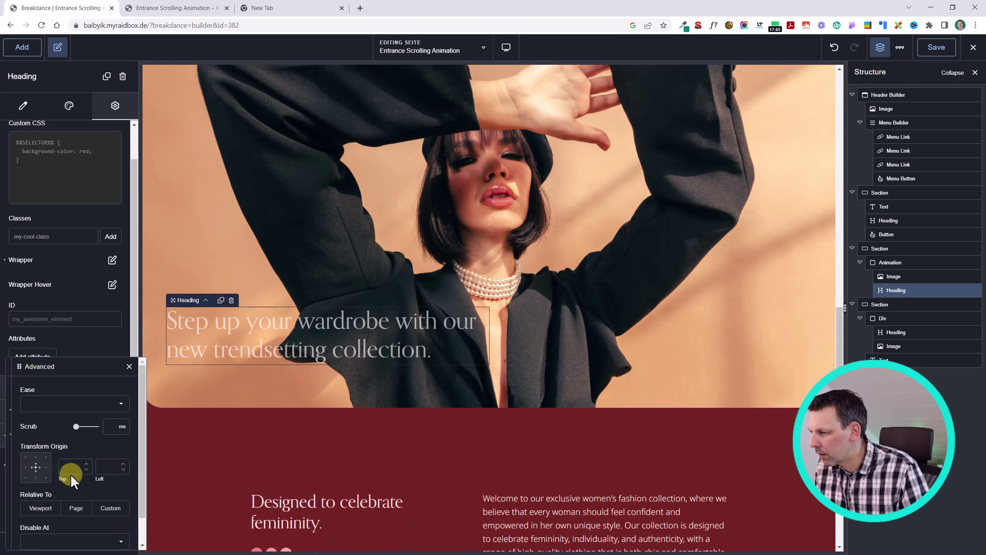
left_click(37, 478)
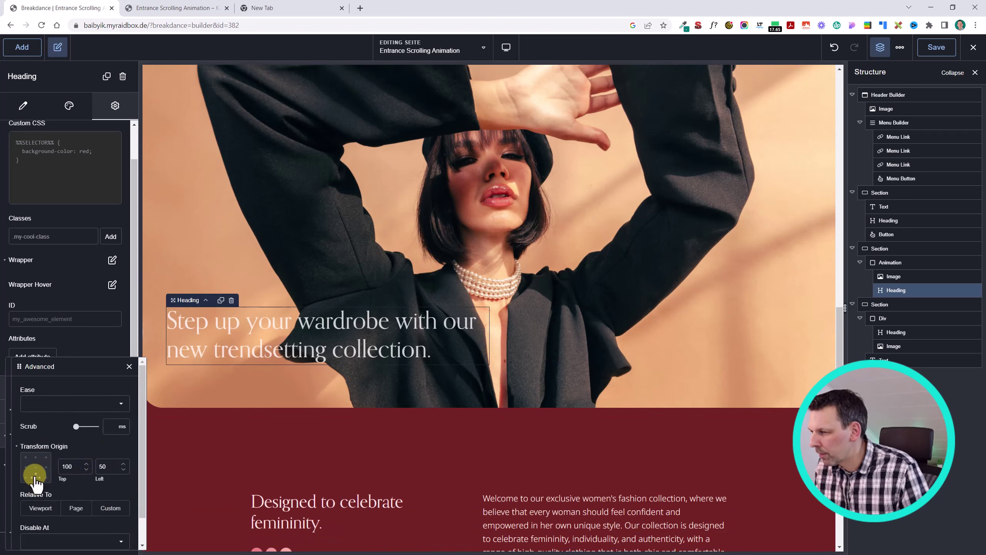
left_click(36, 457)
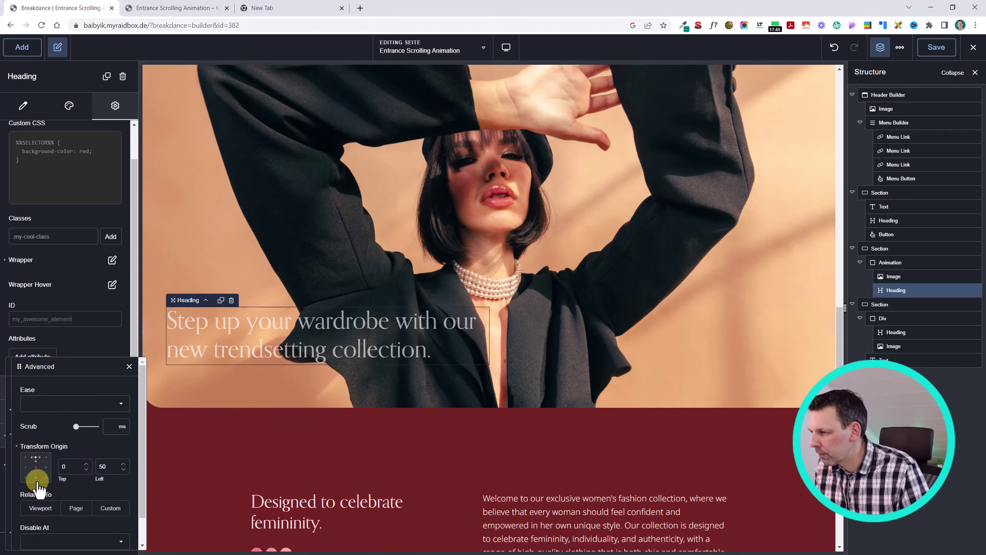
left_click(36, 478)
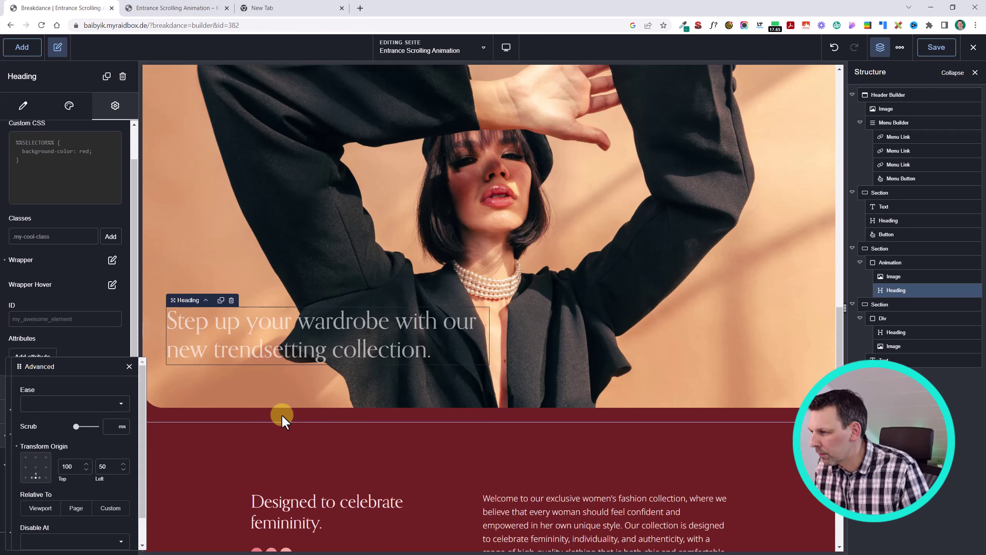
- Scroll the canvas to preview the heading animation, then reload the live page with F5
scroll(401, 385, "up", 7)
scroll(401, 385, "down", 8)
scroll(401, 384, "up", 2)
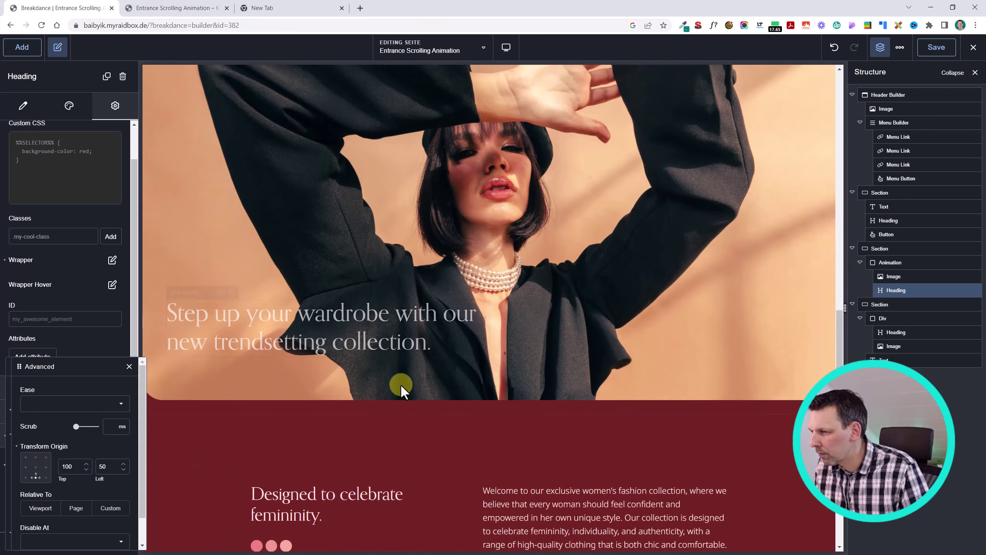
scroll(400, 383, "up", 1)
scroll(401, 384, "down", 2)
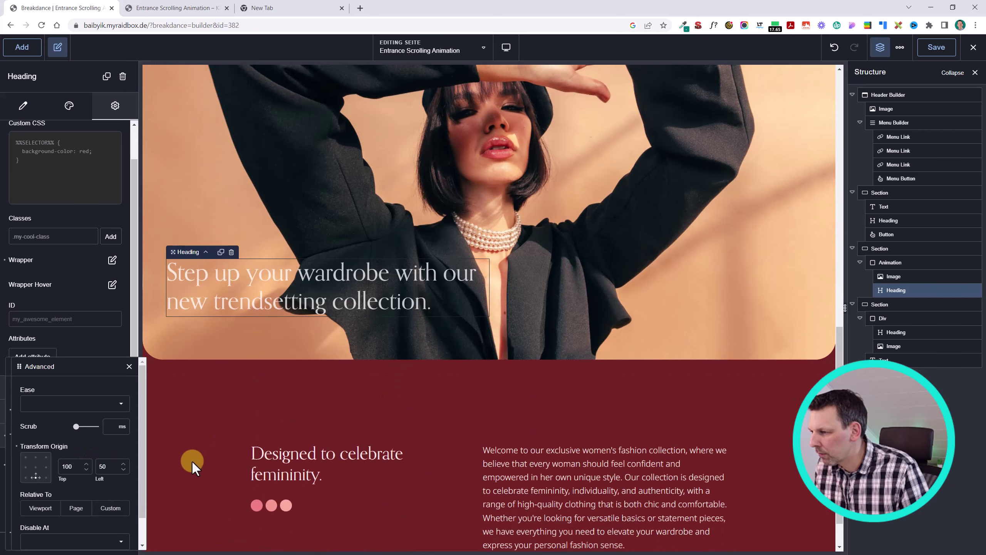
scroll(239, 446, "up", 5)
scroll(244, 446, "down", 4)
scroll(242, 444, "up", 2)
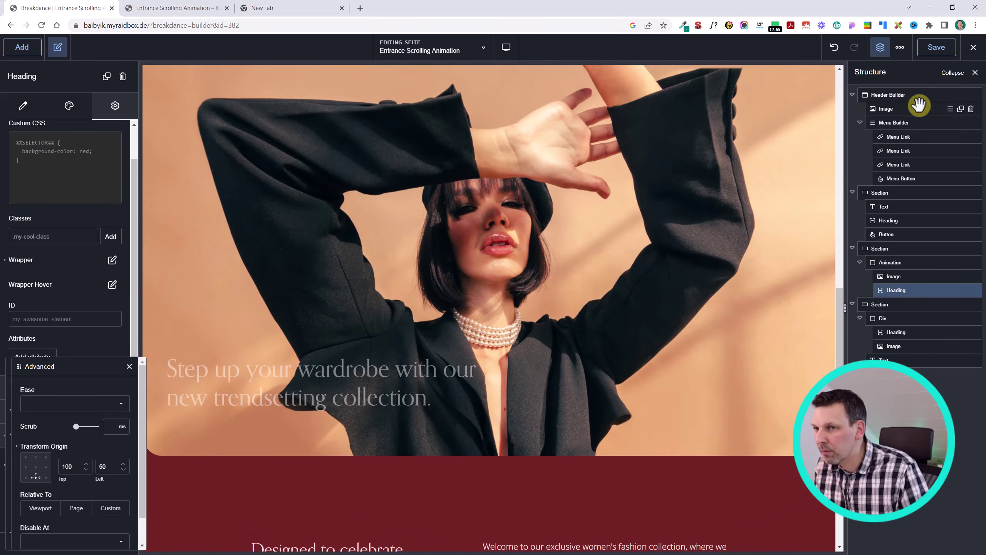
left_click(182, 8)
key("F5")
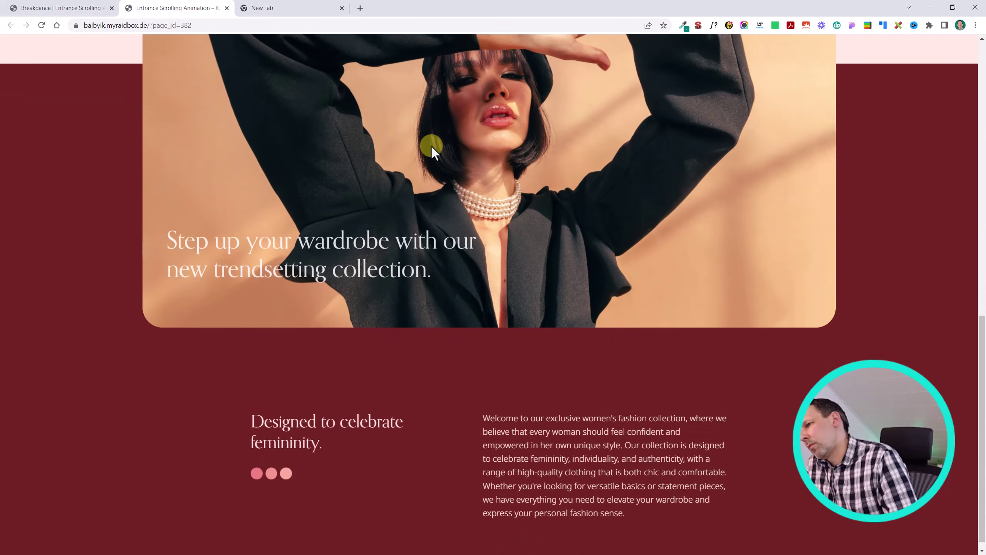
- Scroll the live page up and down to watch the heading rise and fade in
scroll(432, 146, "up", 3)
scroll(432, 146, "down", 4)
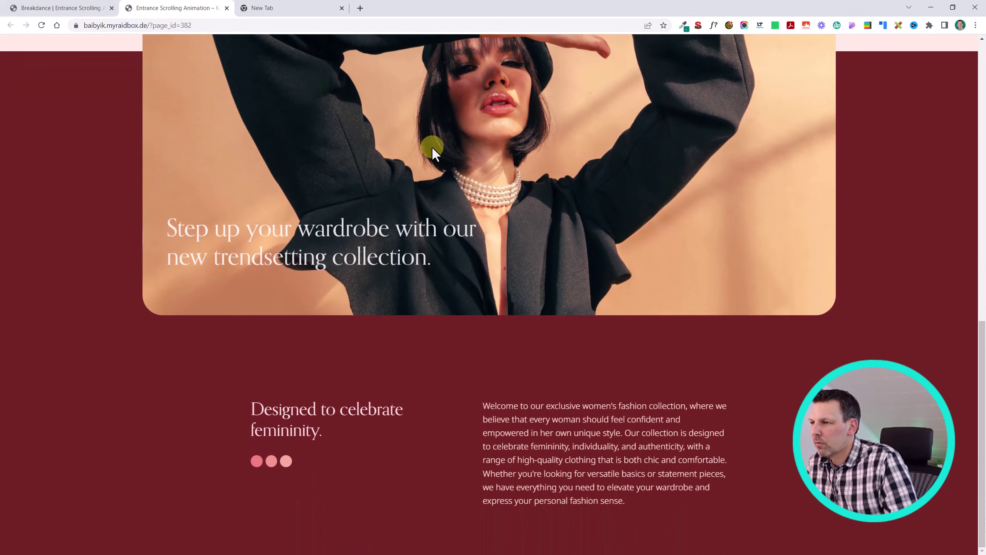
scroll(434, 153, "up", 11)
scroll(435, 156, "down", 7)
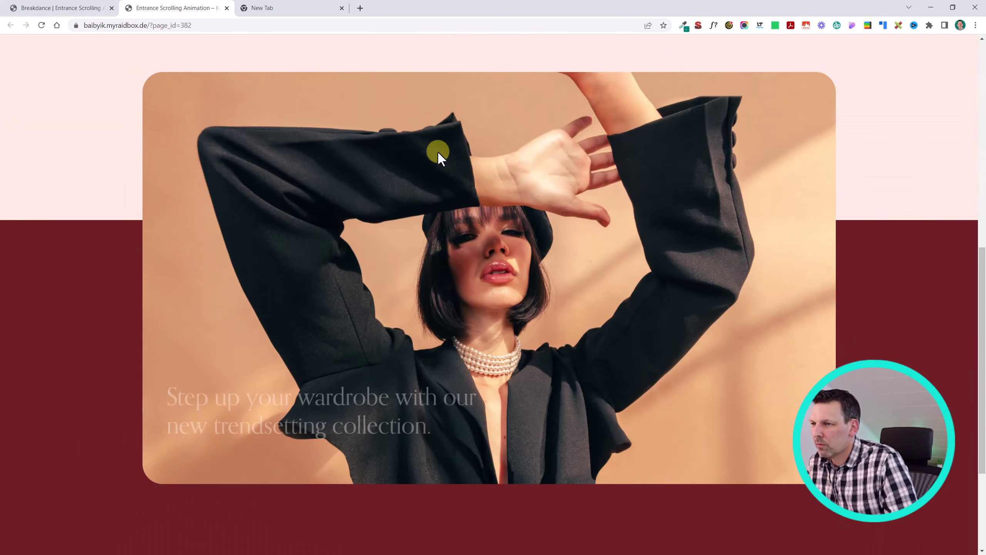
scroll(441, 153, "up", 8)
scroll(445, 159, "down", 3)
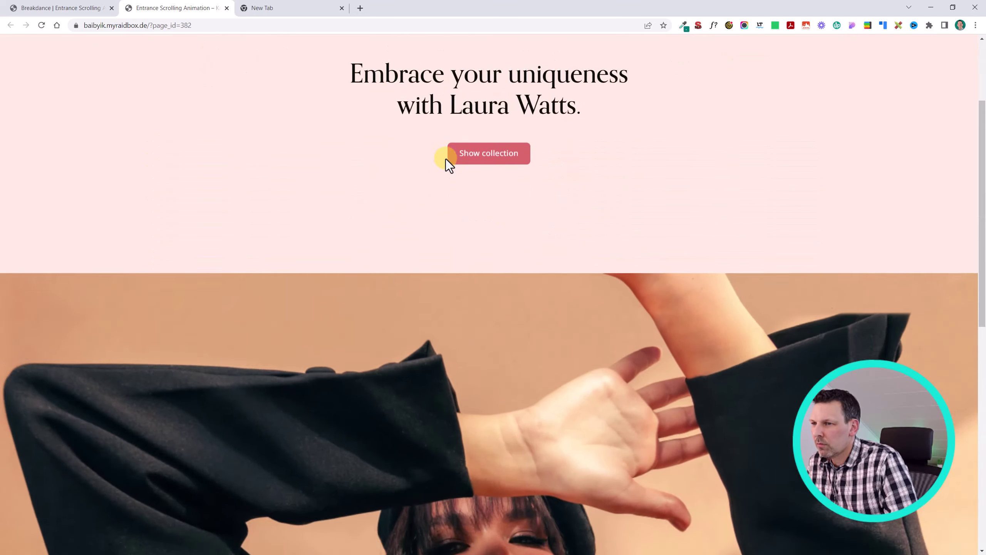
scroll(445, 158, "down", 8)
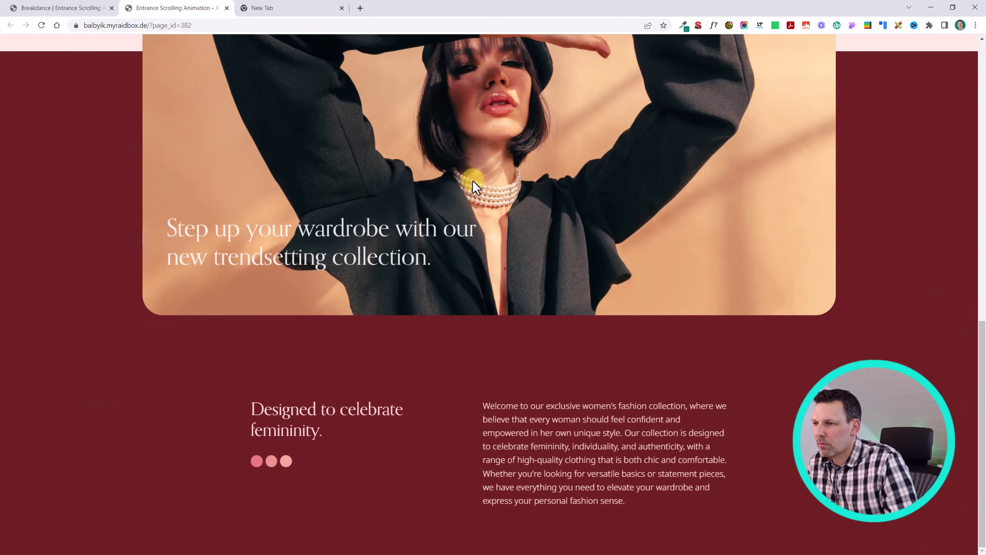
scroll(473, 180, "up", 10)
scroll(475, 185, "down", 4)
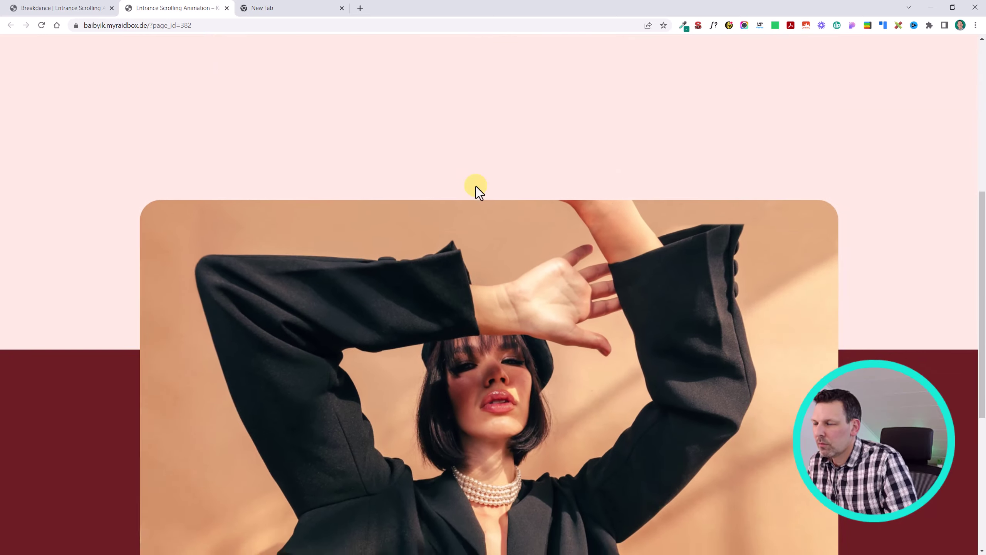
scroll(476, 186, "down", 2)
scroll(476, 186, "up", 6)
scroll(476, 186, "down", 2)
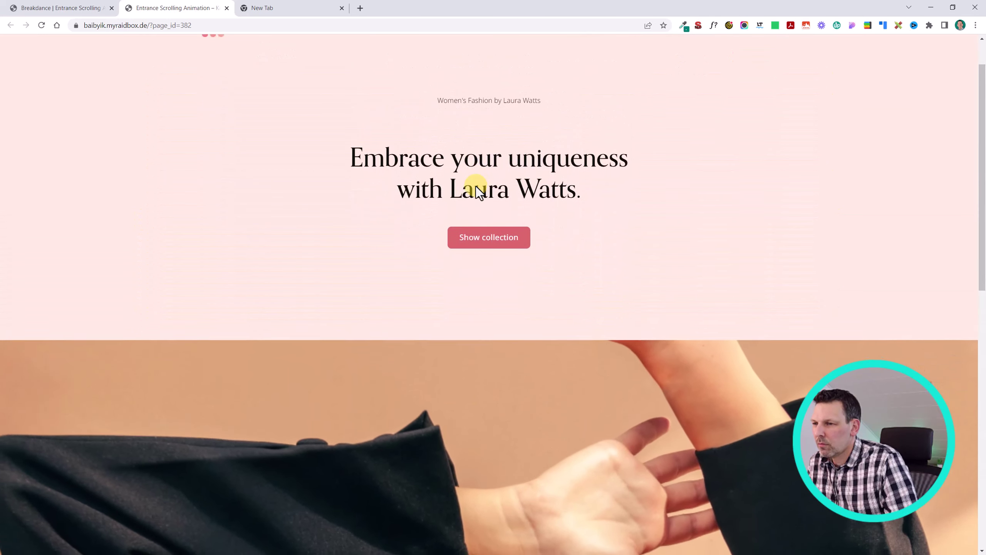
scroll(476, 187, "down", 3)
scroll(476, 187, "up", 3)
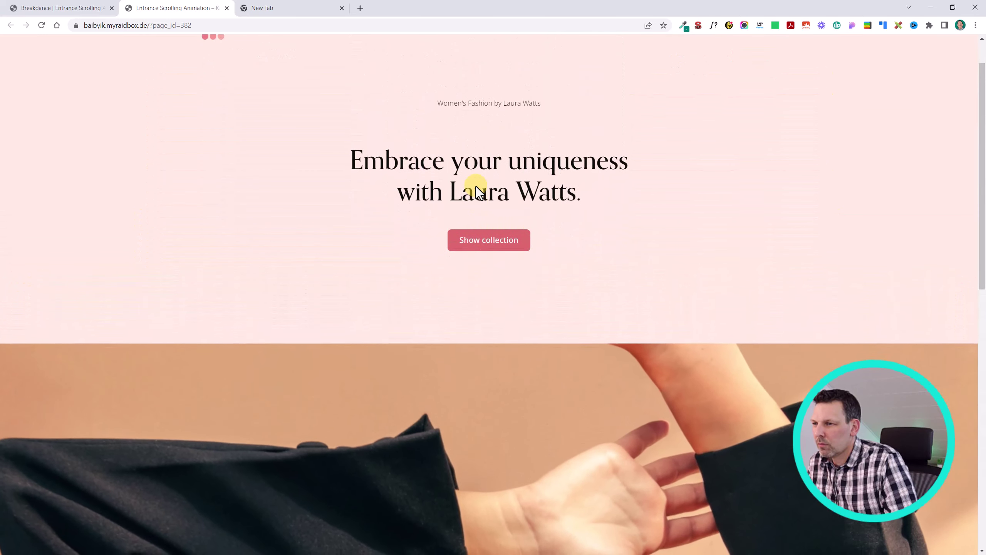
- Return to the builder and select the fashion image on the canvas
left_click(90, 8)
left_click(343, 230)
scroll(838, 274, "up", 3)
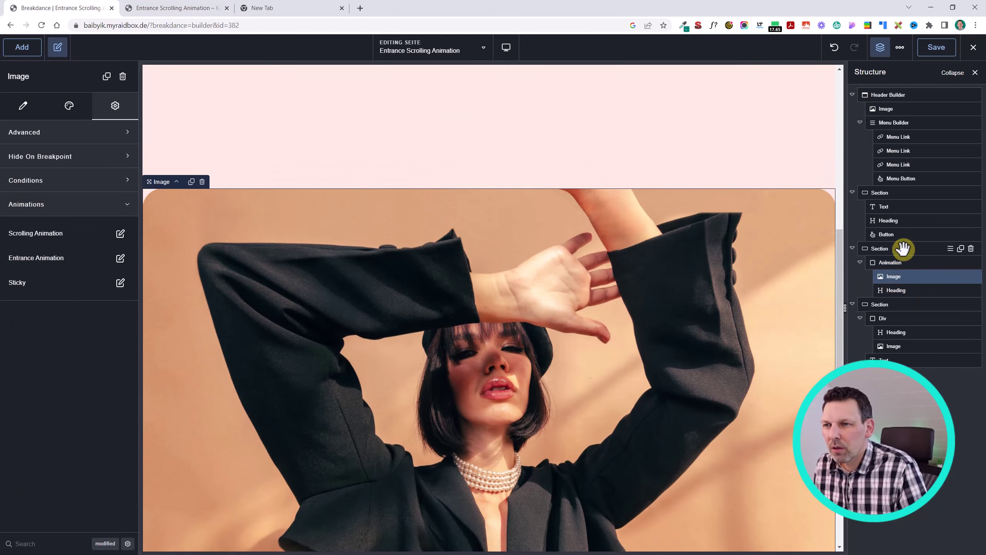
- Set the Animation container's scrolling Scale Start value to 2.8
left_click(898, 263)
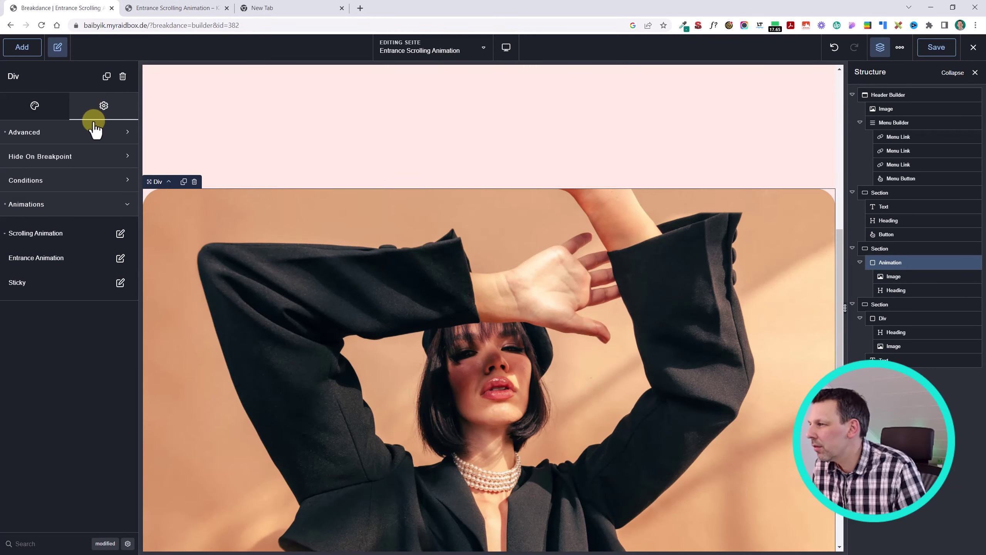
left_click(120, 234)
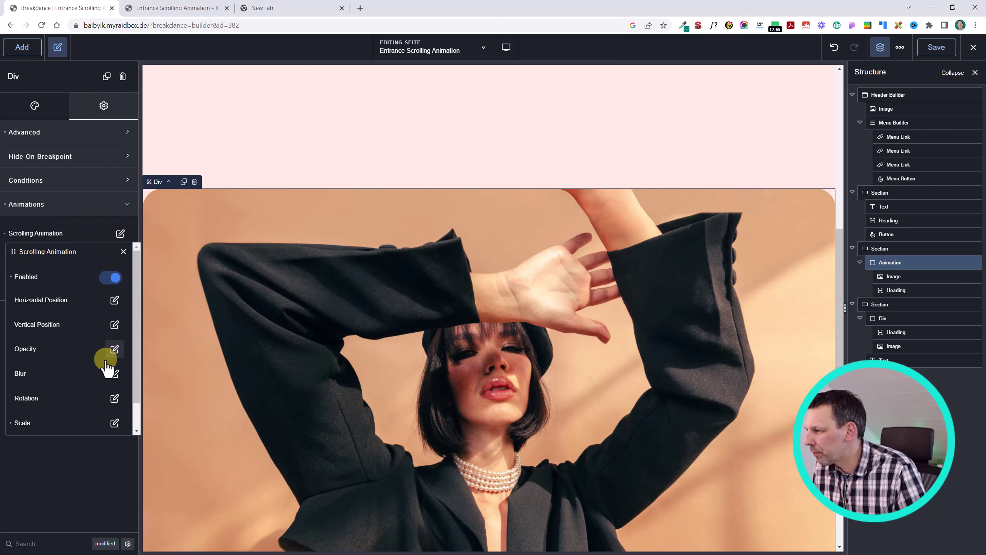
scroll(106, 363, "down", 1)
left_click(113, 398)
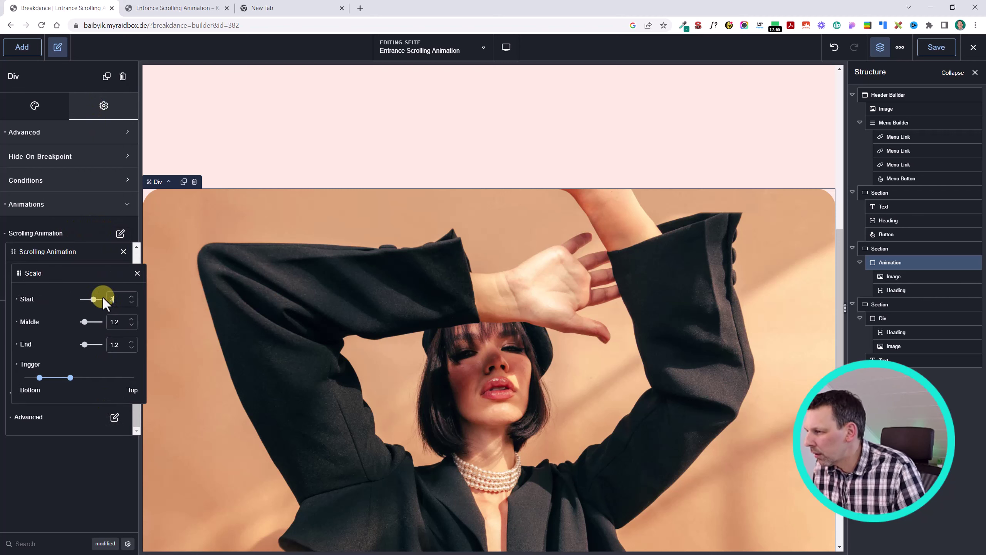
type("3")
key("BackSpace")
type("2.8")
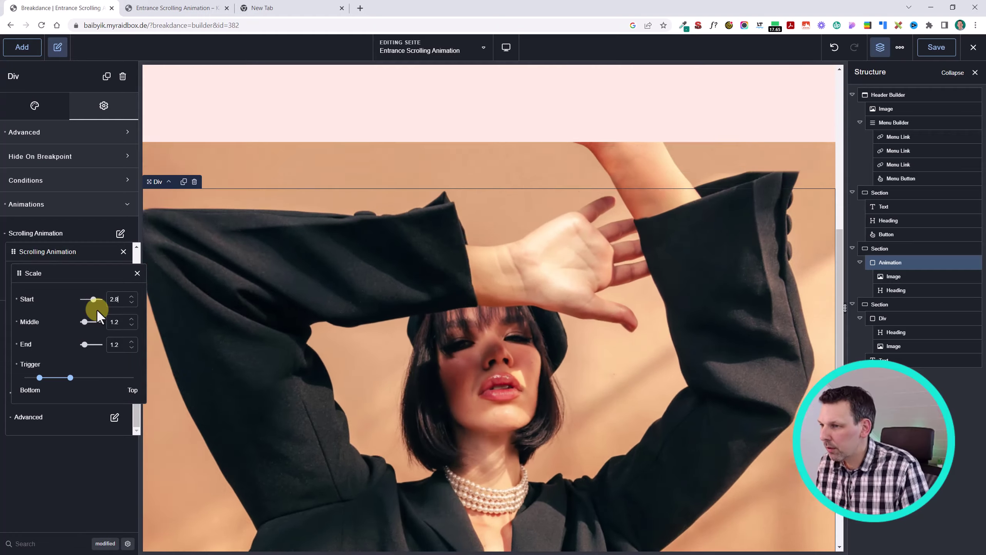
- Reduce the hero section's bottom padding by dragging it up
scroll(412, 236, "down", 5)
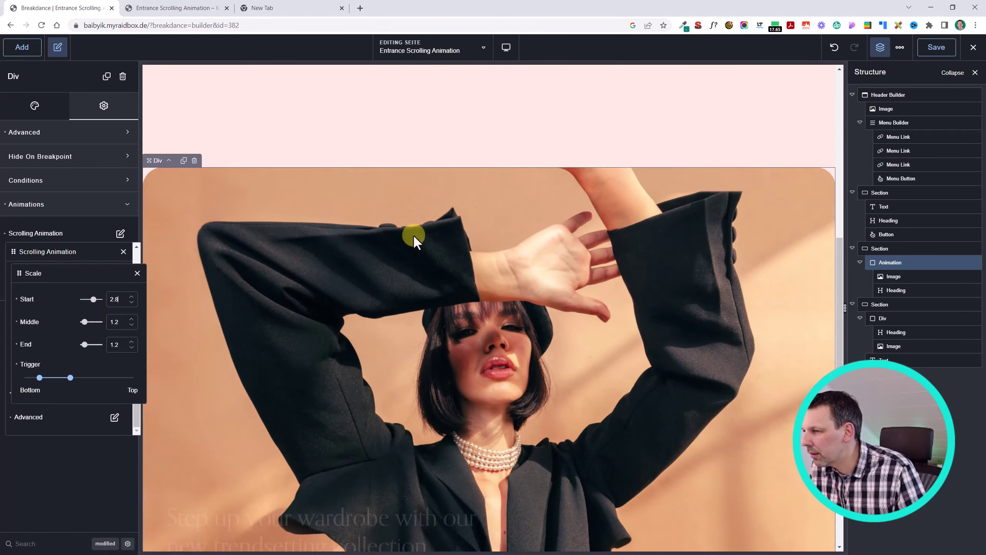
scroll(398, 234, "up", 8)
scroll(379, 257, "up", 3)
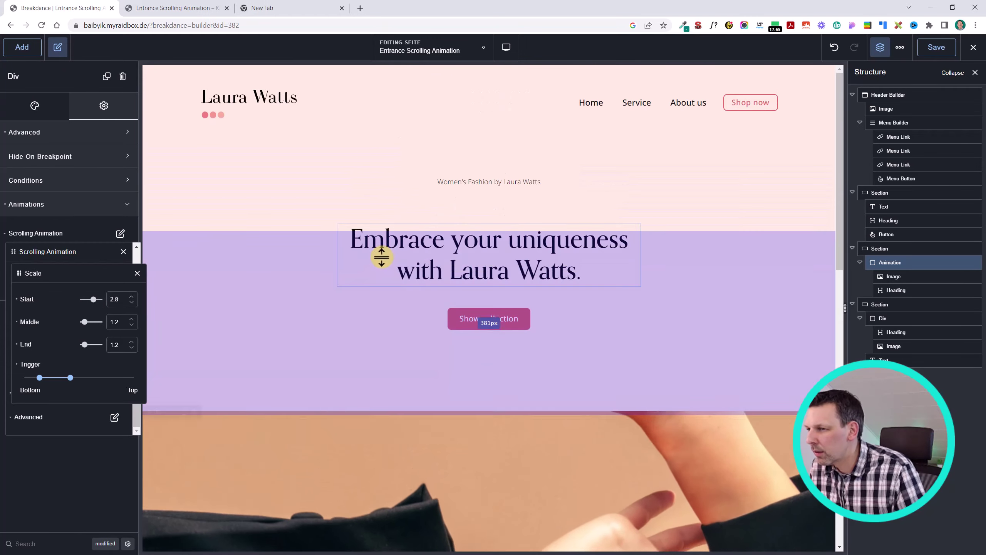
left_click_drag(269, 235, 268, 204)
- Save the page and reload the live page with F5
left_click(944, 58)
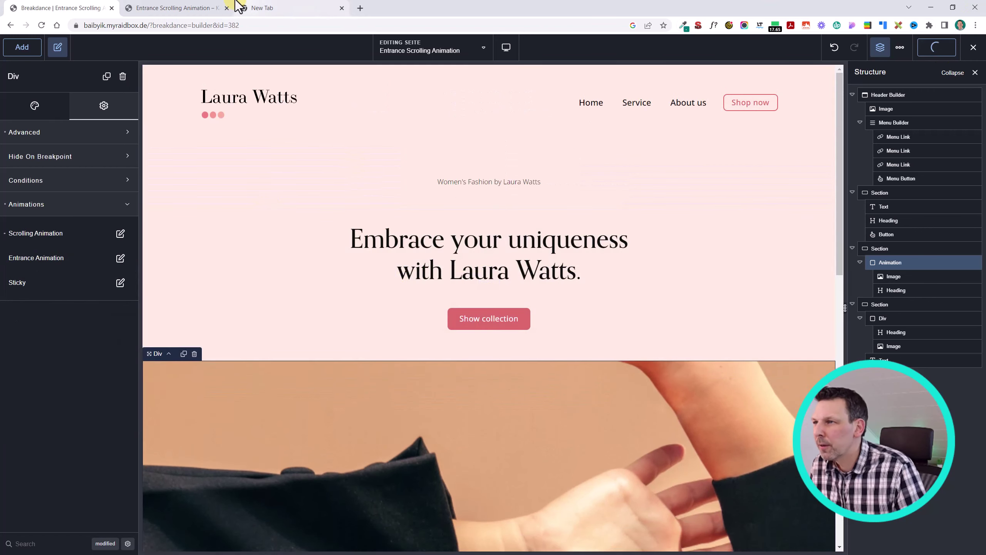
left_click(225, 7)
key("F5")
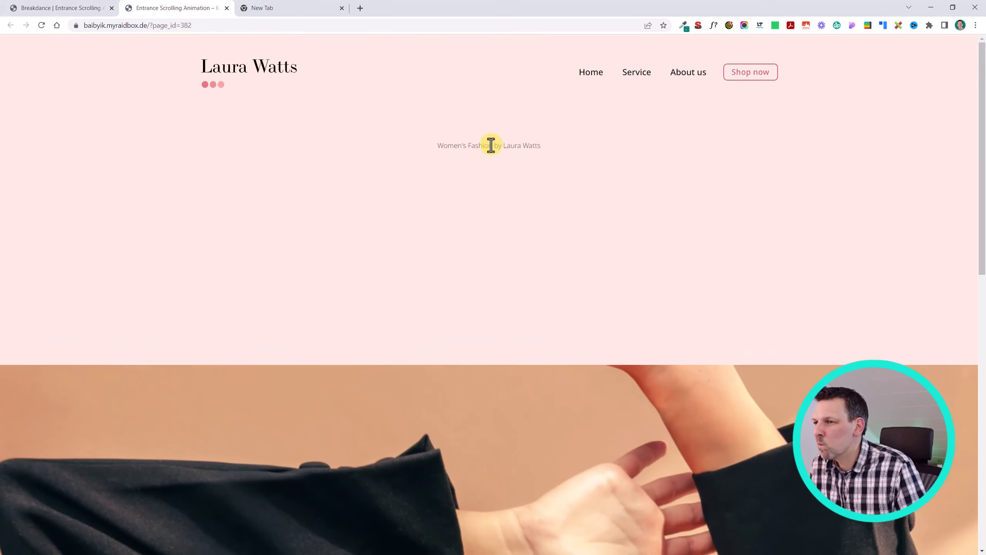
- Scroll the live page to check the photo shrinking into its rounded frame
scroll(510, 185, "down", 8)
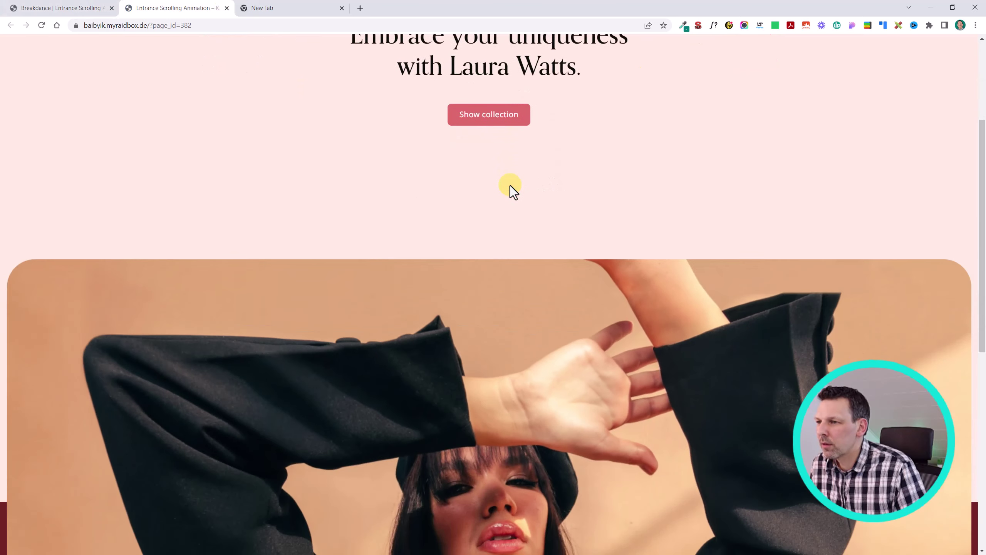
scroll(511, 184, "up", 10)
scroll(510, 185, "down", 10)
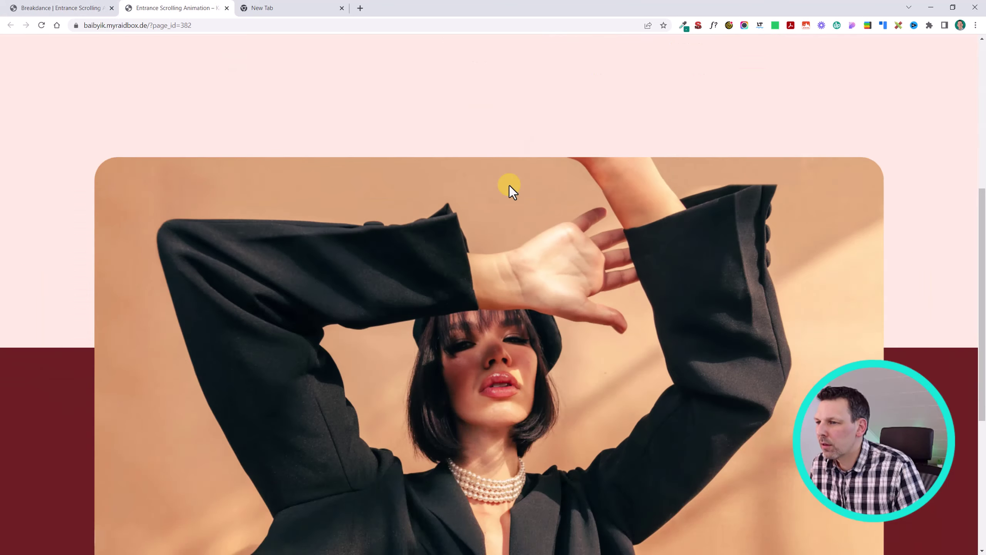
scroll(509, 185, "up", 10)
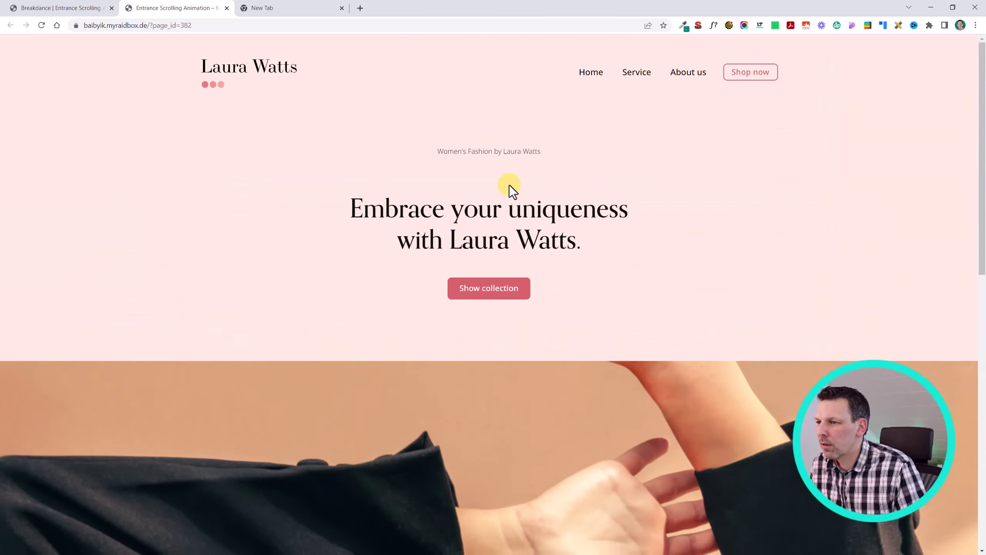
scroll(509, 185, "down", 10)
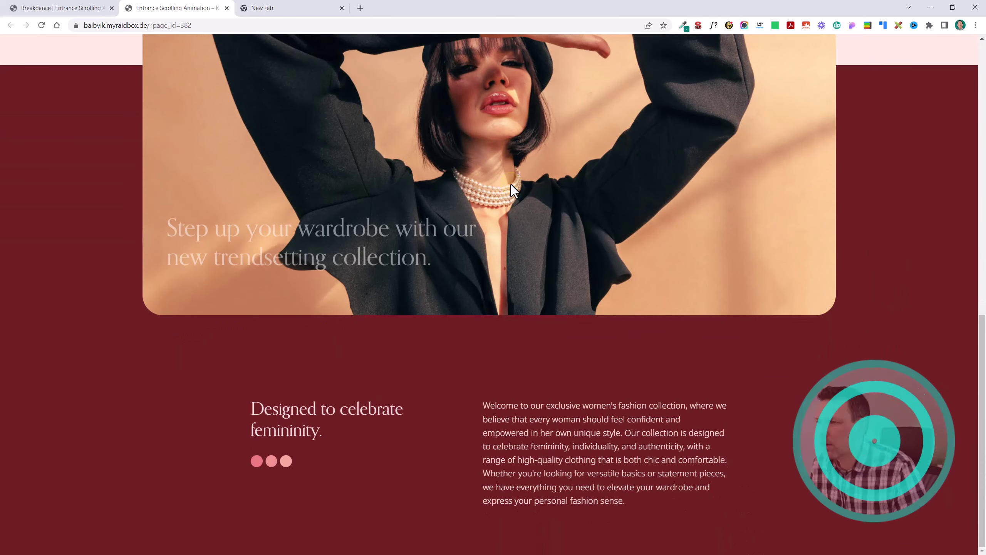